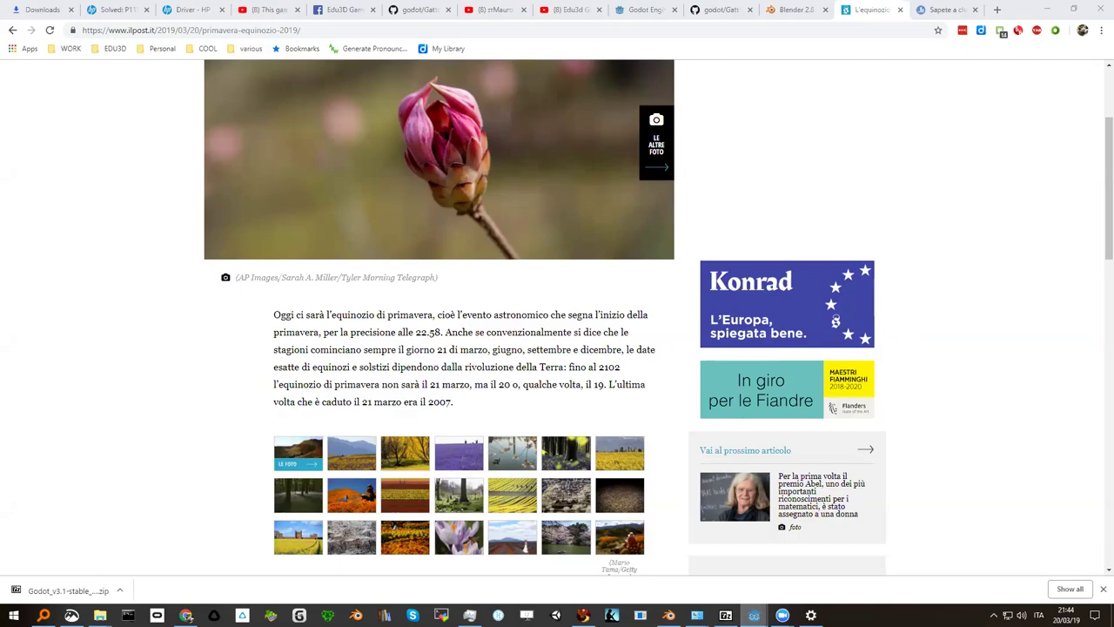
# Switch from Chrome to the Godot editor window showing the hopping cat World scene
pyautogui.moveTo(754, 614)
pyautogui.click(782, 573)
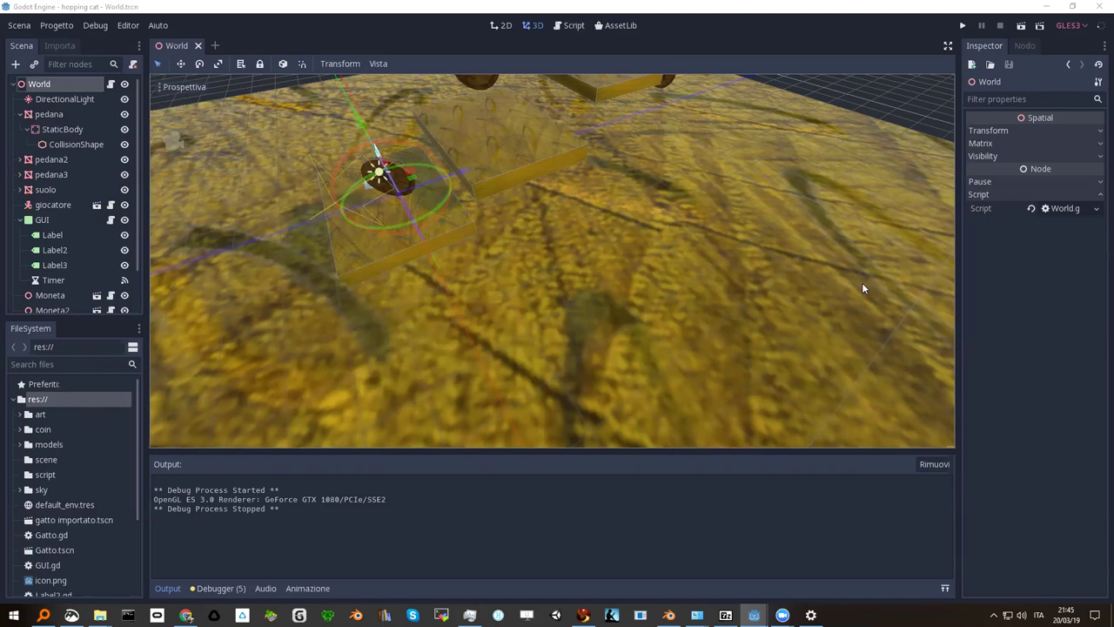
# Lower the system audio volume, then raise it slightly
pyautogui.press('XF86AudioLowerVolume')
pyautogui.press('XF86AudioLowerVolume')
pyautogui.press('XF86AudioLowerVolume')
pyautogui.press('XF86AudioLowerVolume')
pyautogui.press('XF86AudioLowerVolume')
pyautogui.press('XF86AudioLowerVolume')
pyautogui.press('XF86AudioLowerVolume')
pyautogui.press('XF86AudioLowerVolume')
pyautogui.press('XF86AudioLowerVolume')
pyautogui.press('XF86AudioLowerVolume')
pyautogui.press('XF86AudioLowerVolume')
pyautogui.press('XF86AudioLowerVolume')
pyautogui.press('XF86AudioLowerVolume')
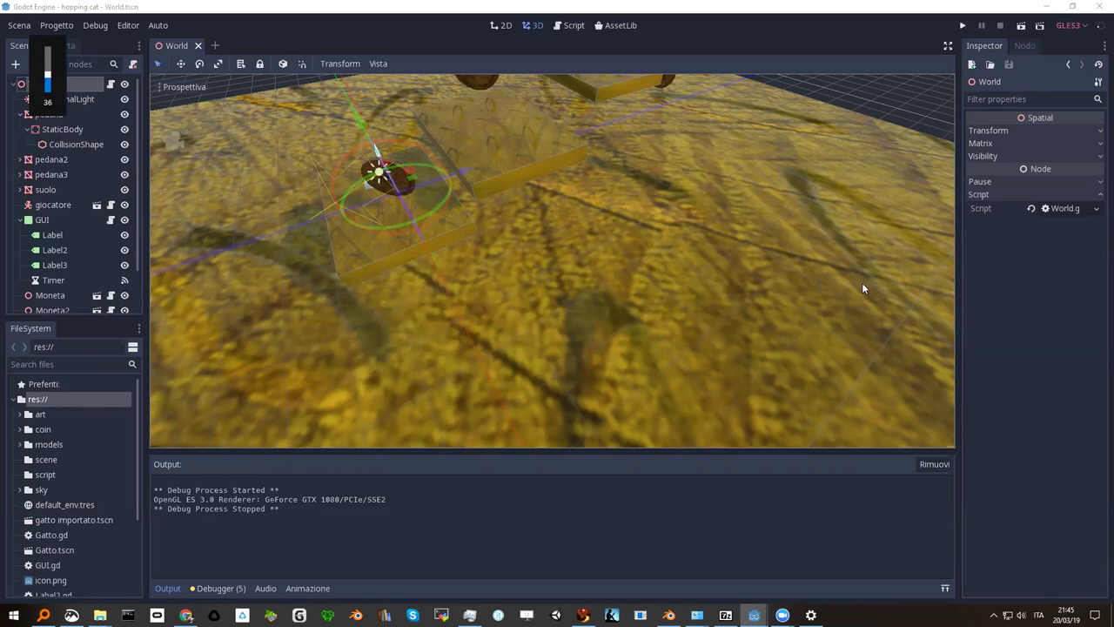
pyautogui.press('XF86AudioRaiseVolume')
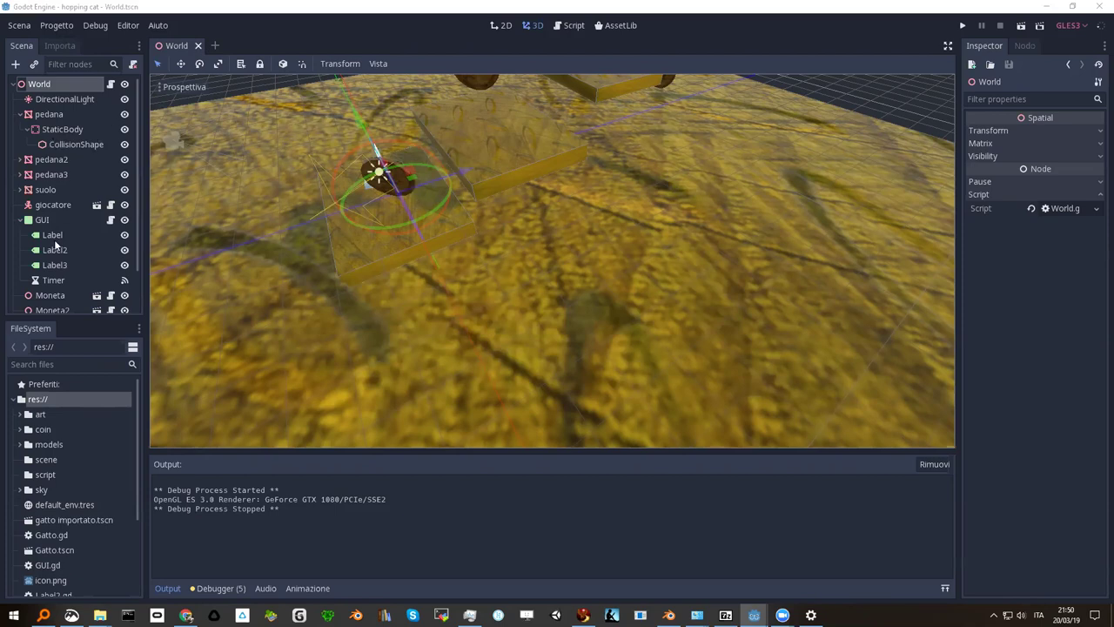
pyautogui.scroll(-1, 68, 233)
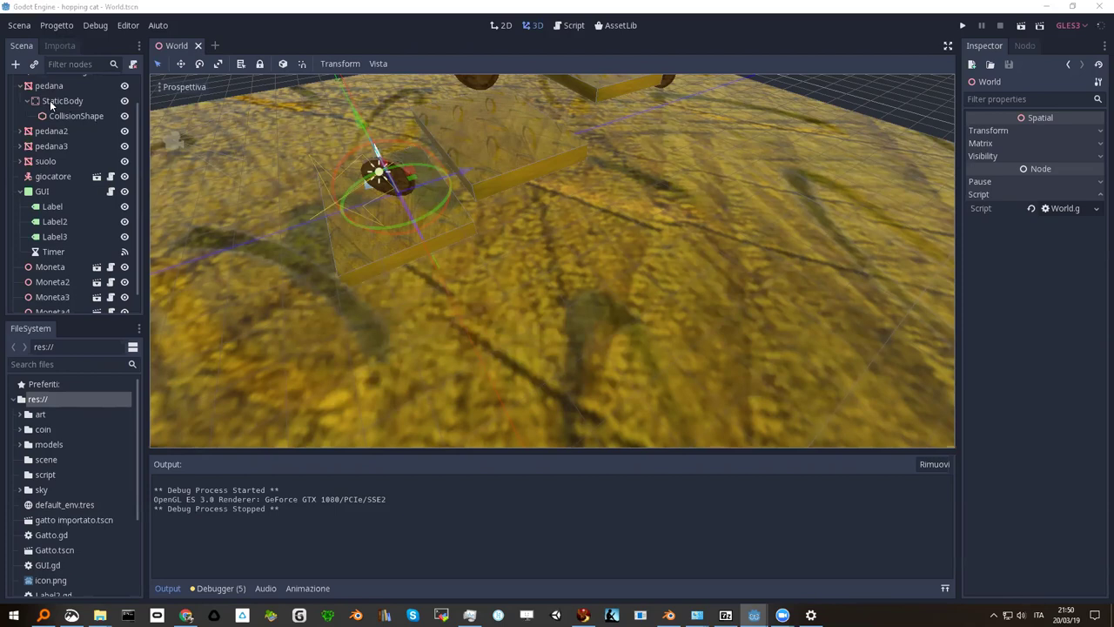
pyautogui.click(59, 102)
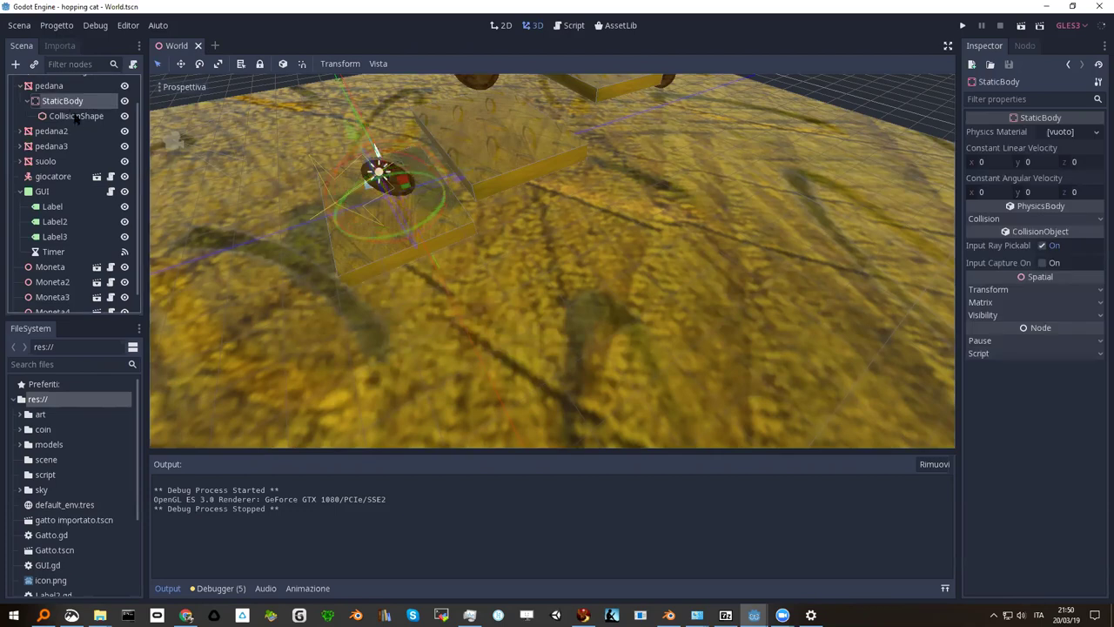
# Inspect the pedana platform's mesh and StaticBody, then reselect its convex-polygon CollisionShape
pyautogui.click(77, 116)
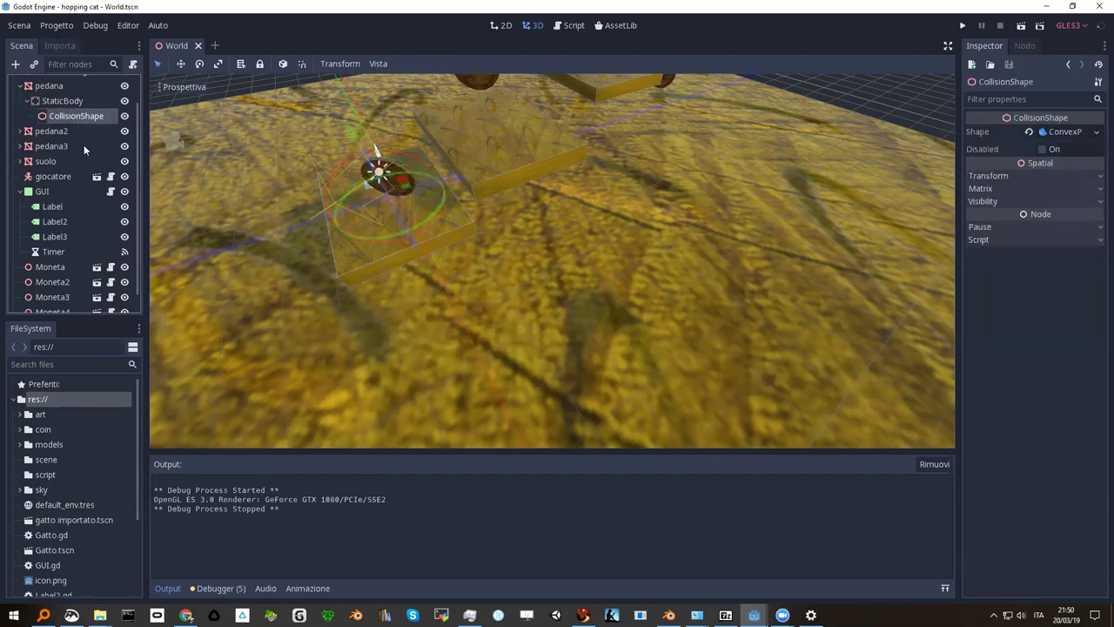
pyautogui.click(57, 98)
pyautogui.click(43, 86)
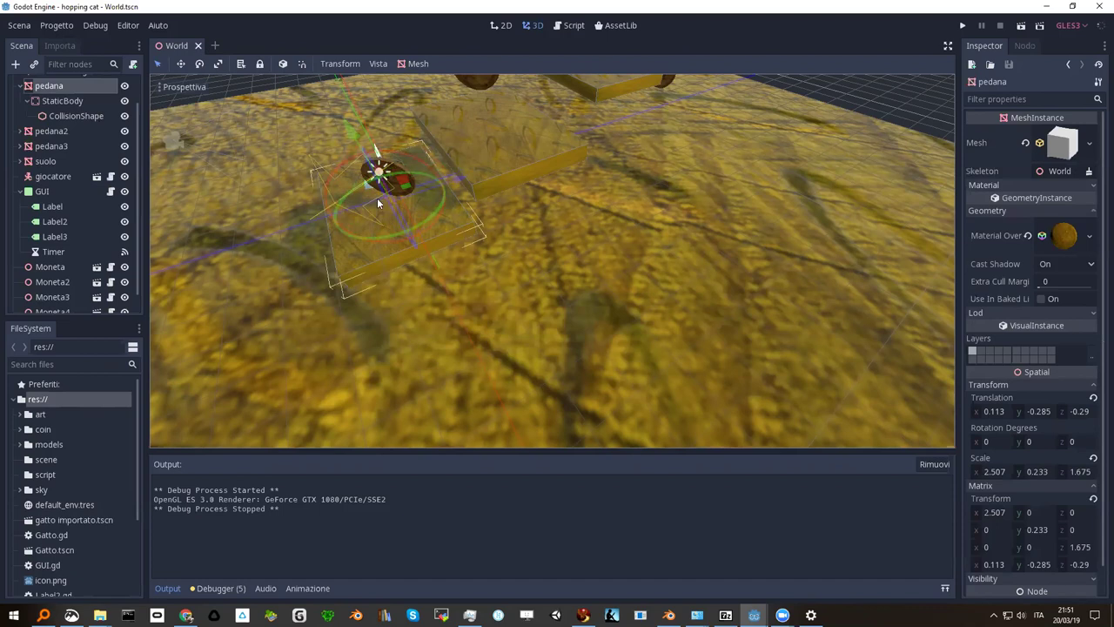
pyautogui.click(60, 101)
pyautogui.click(82, 116)
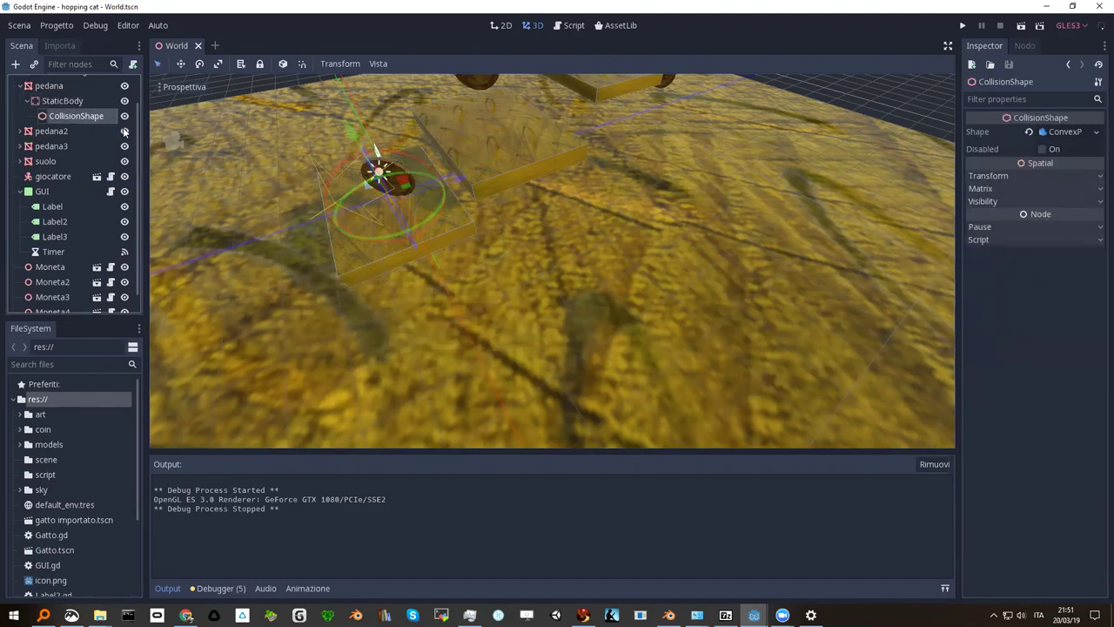
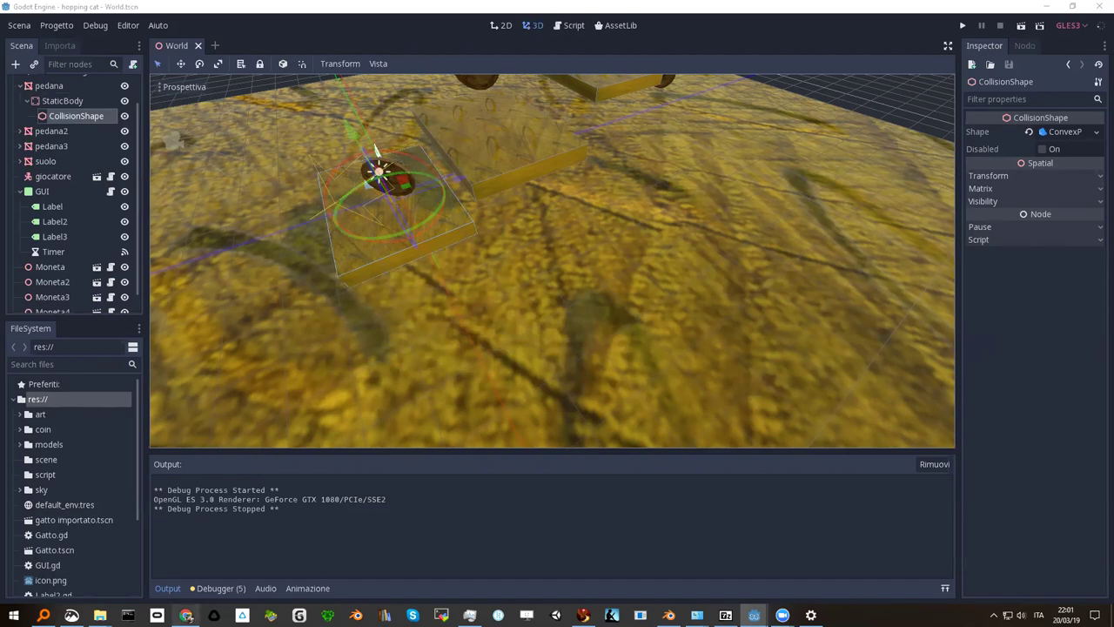
# Switch from the Godot editor to the Chrome browser using the taskbar
pyautogui.click(186, 615)
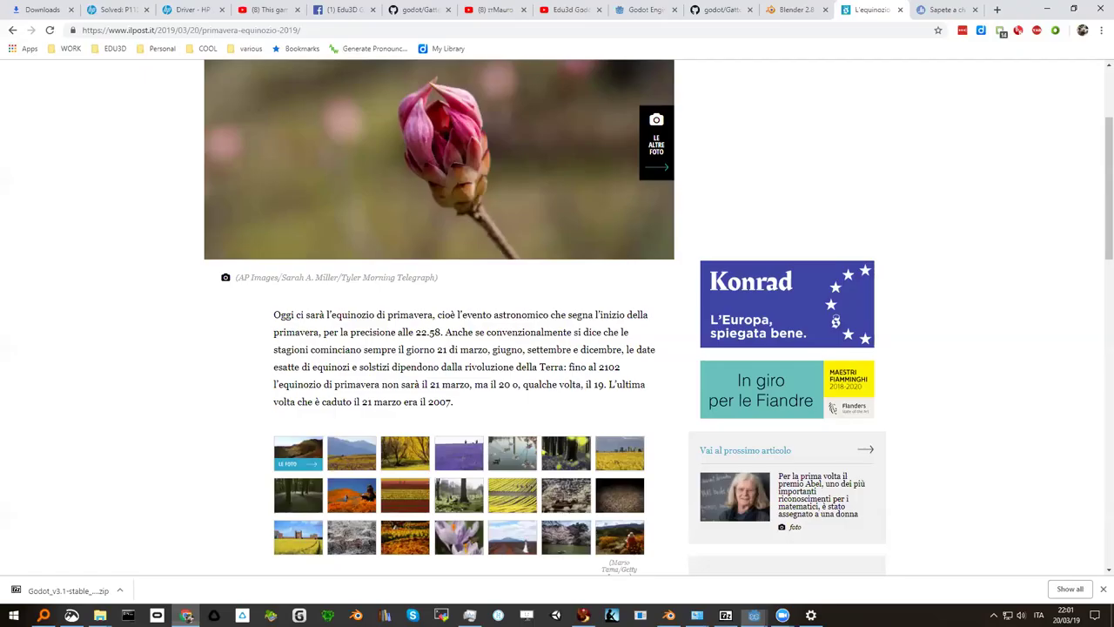
# Search Google for 'python corsi in italiano' and open python.it's 'Python per i principianti' result
pyautogui.click(367, 34)
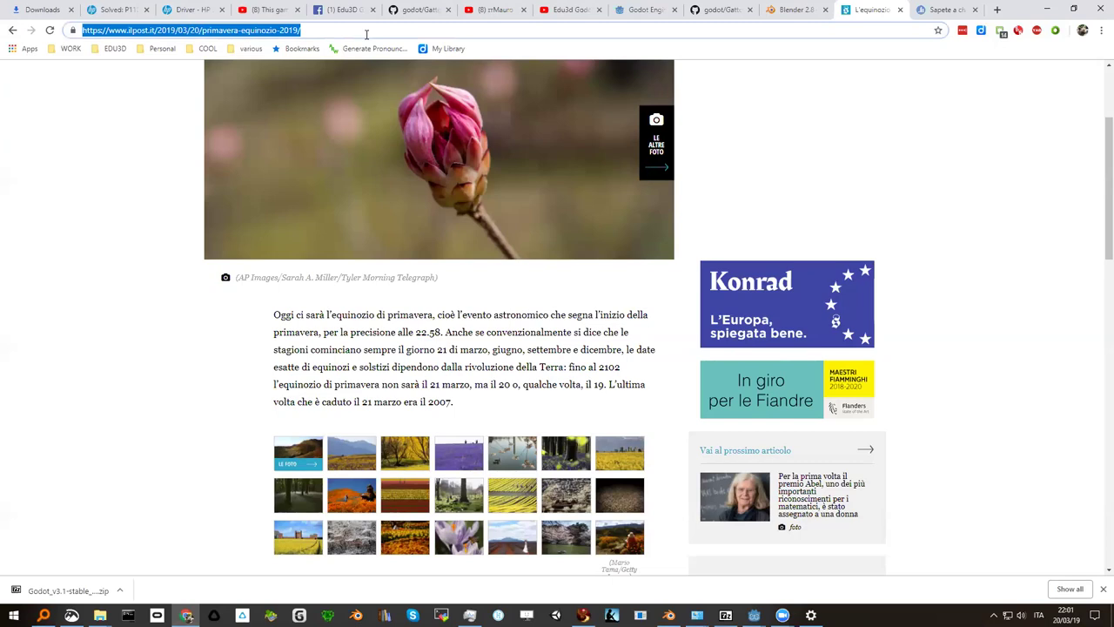
pyautogui.write('python ')
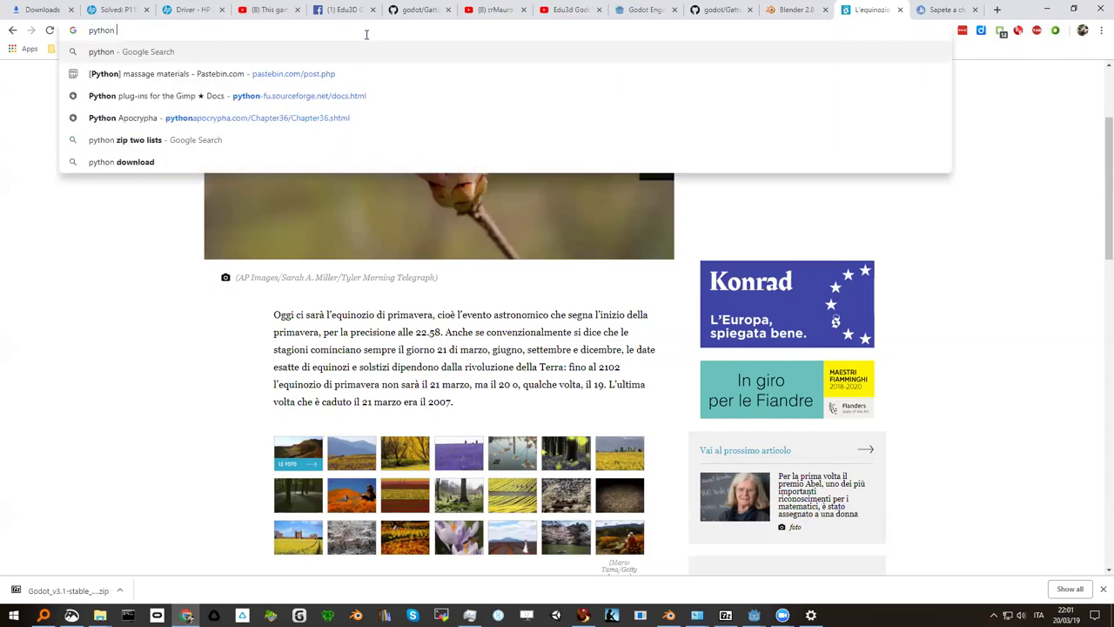
pyautogui.write('corsi in it')
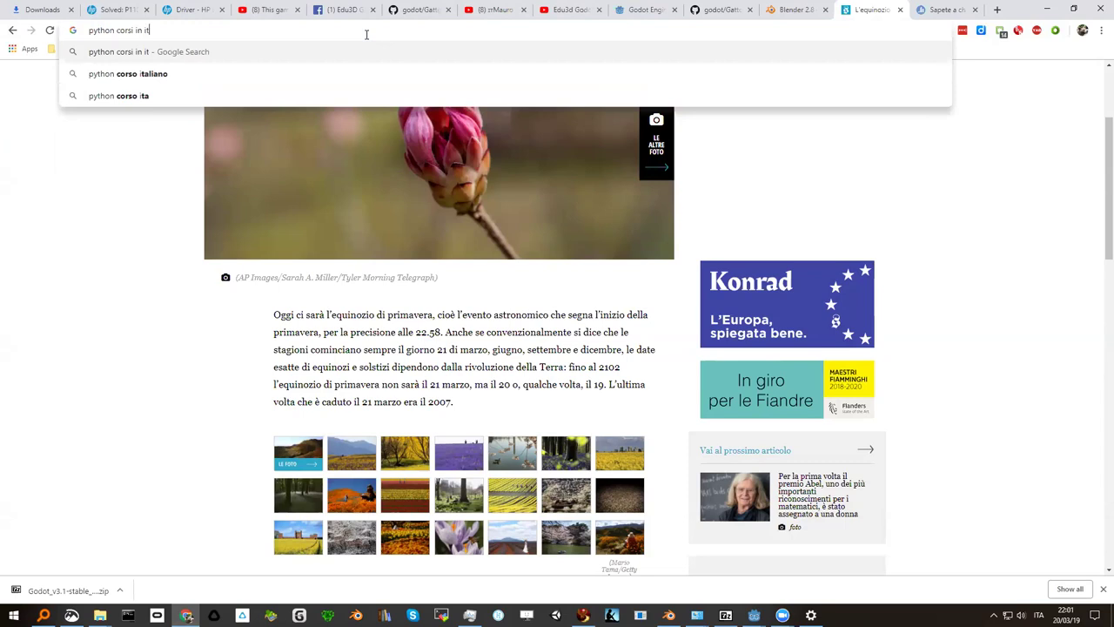
pyautogui.write('aliano')
pyautogui.press('Return')
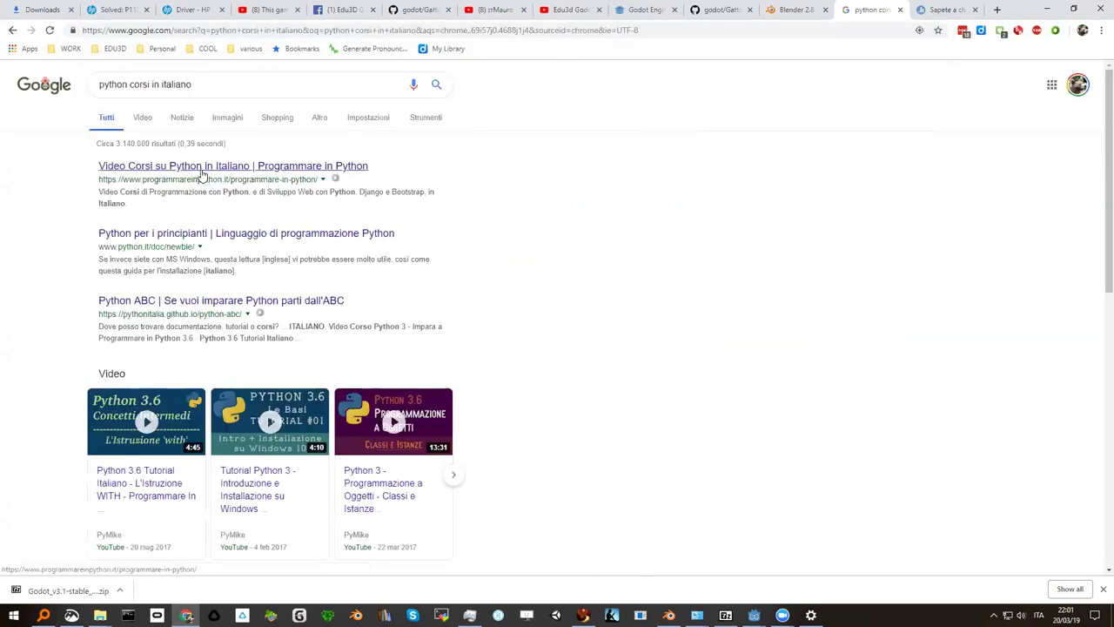
pyautogui.click(208, 236)
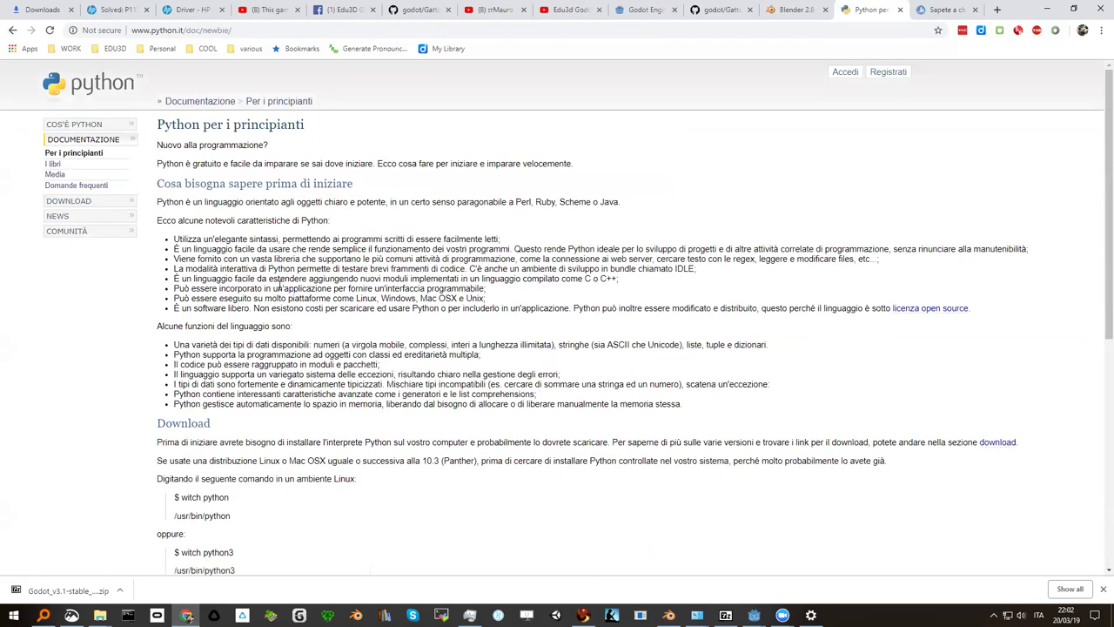
# Browse the beginners' guide and the Think Python Italian repository, then select the data types text
pyautogui.scroll(-5, 281, 284)
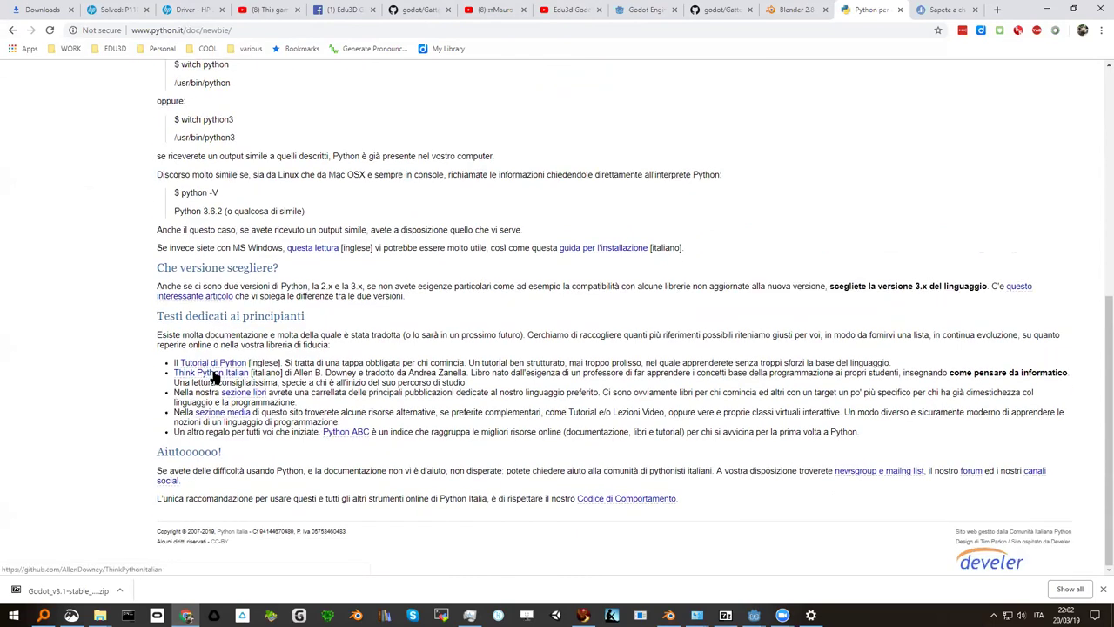
pyautogui.click(212, 374)
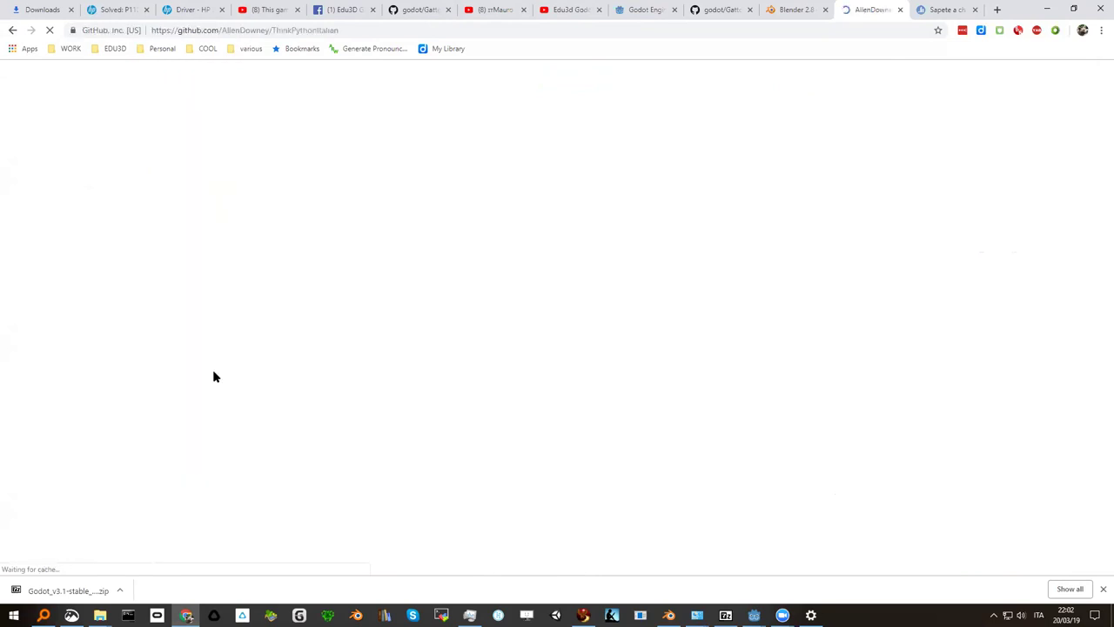
pyautogui.scroll(-3, 329, 243)
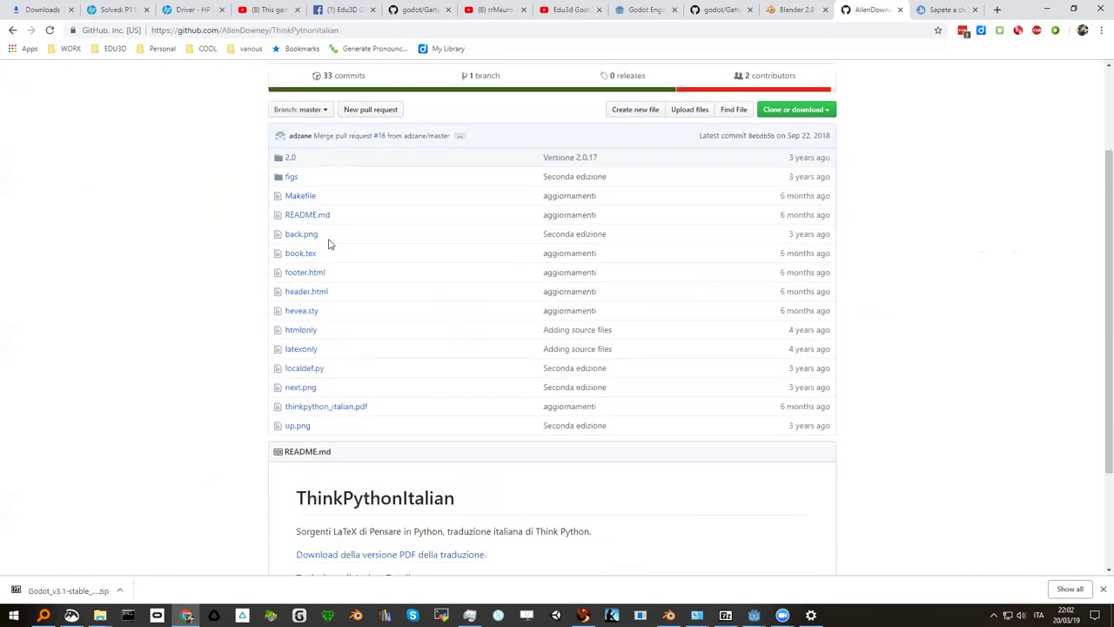
pyautogui.scroll(-1, 329, 244)
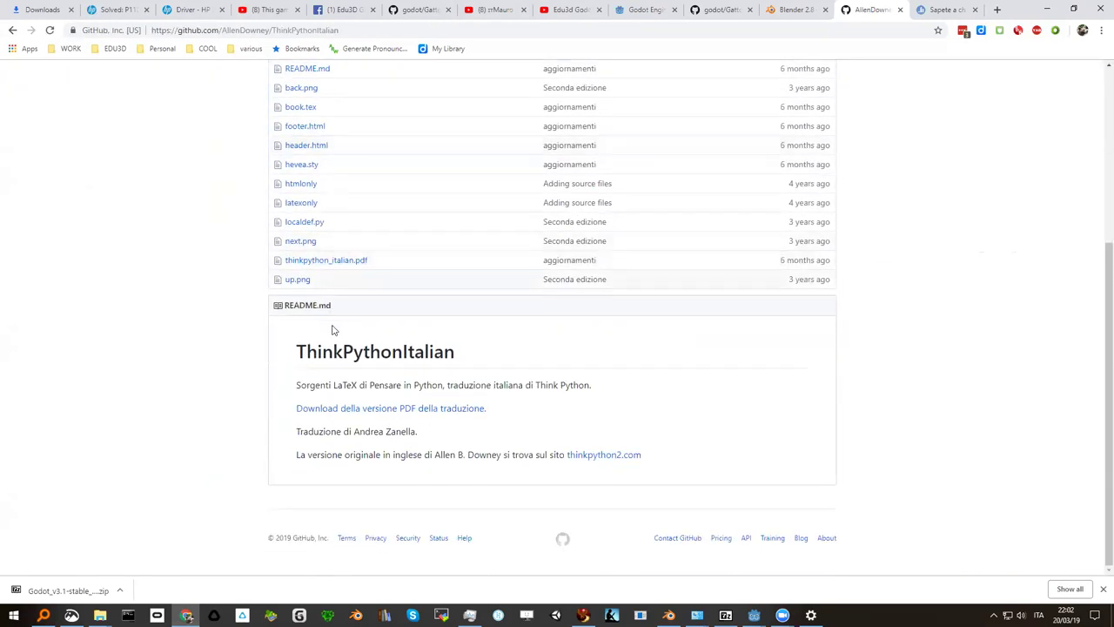
pyautogui.scroll(4, 230, 305)
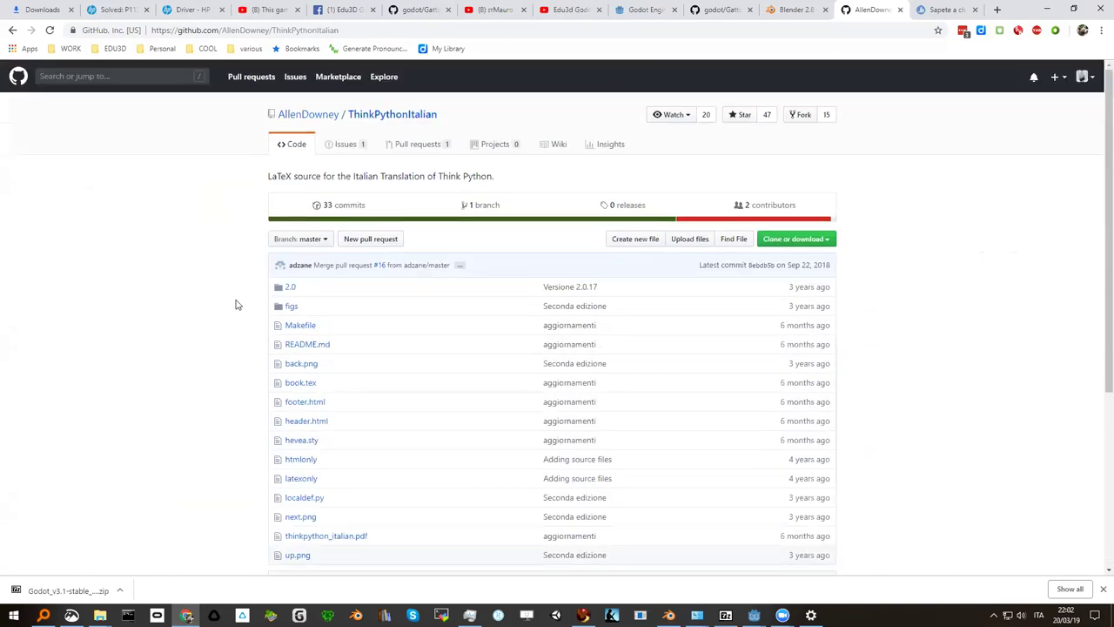
pyautogui.click(12, 31)
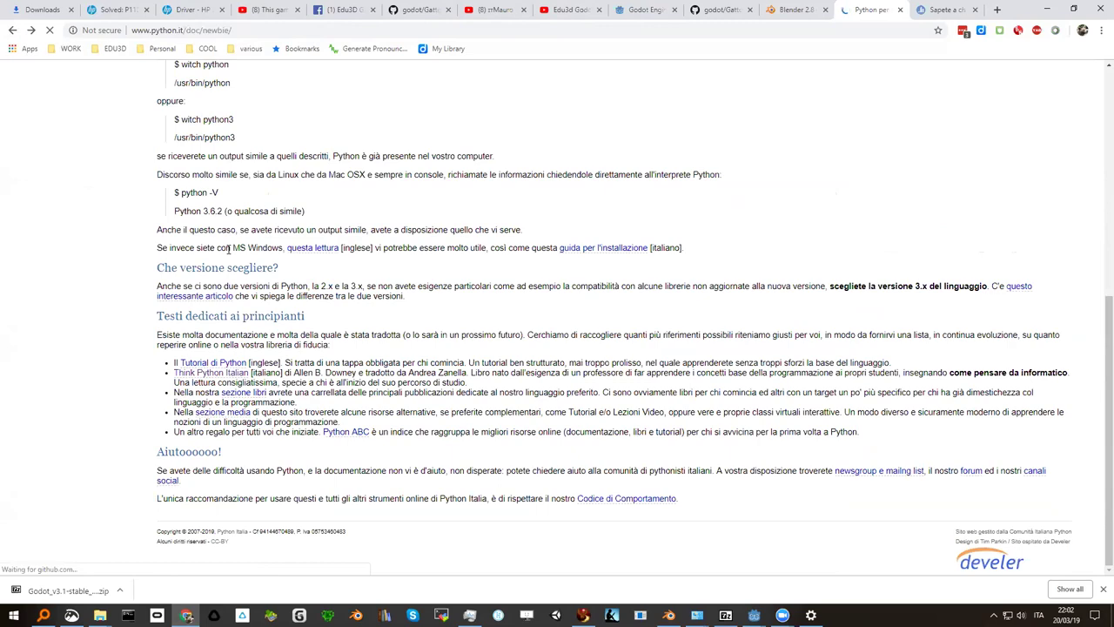
pyautogui.scroll(5, 228, 248)
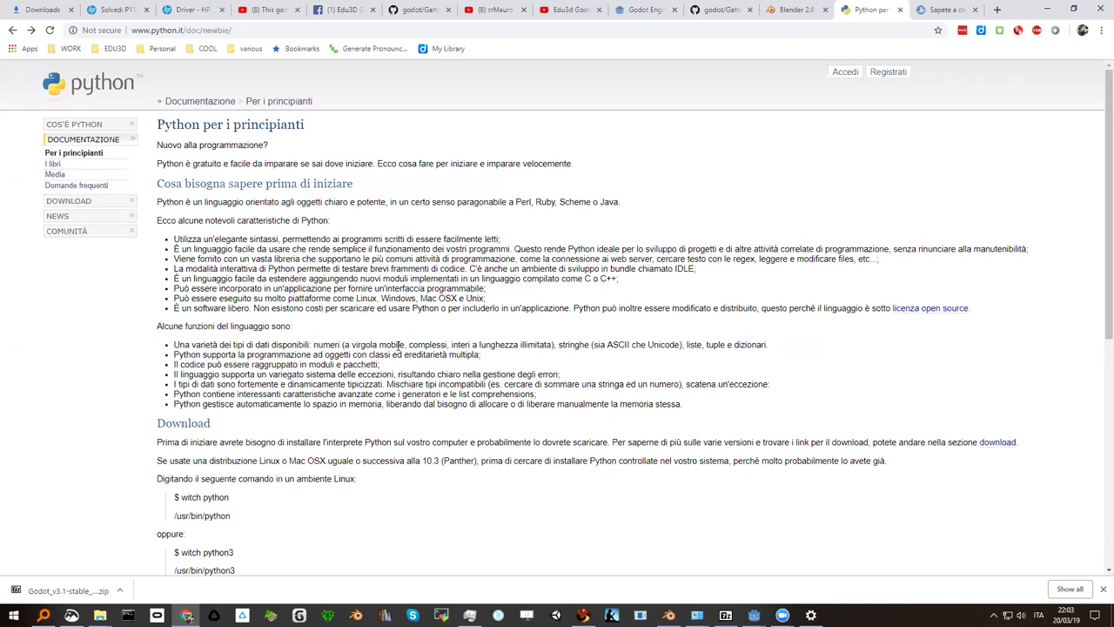
pyautogui.moveTo(407, 345); pyautogui.dragTo(770, 346)
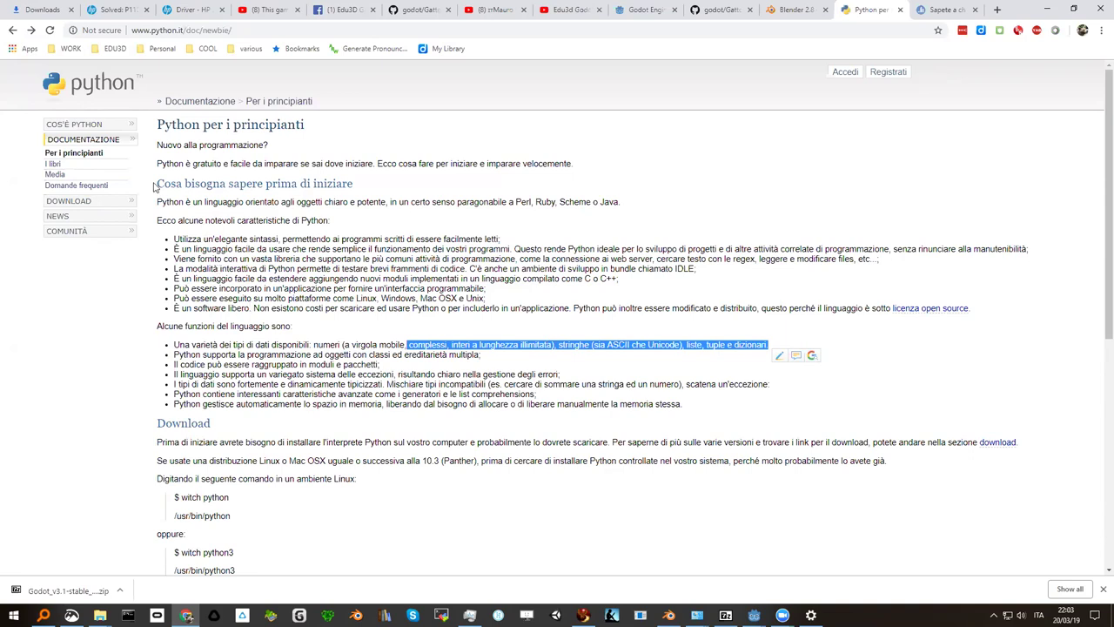
# Search for w3school by typing 'w3sc' in the address bar
pyautogui.click(185, 31)
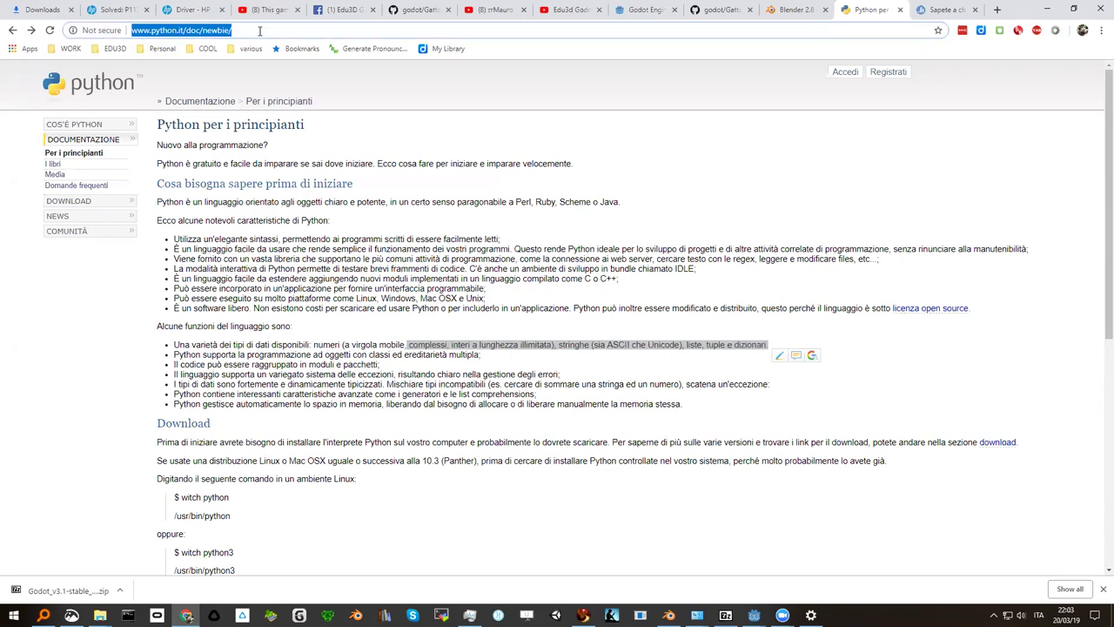
pyautogui.write('w3sc')
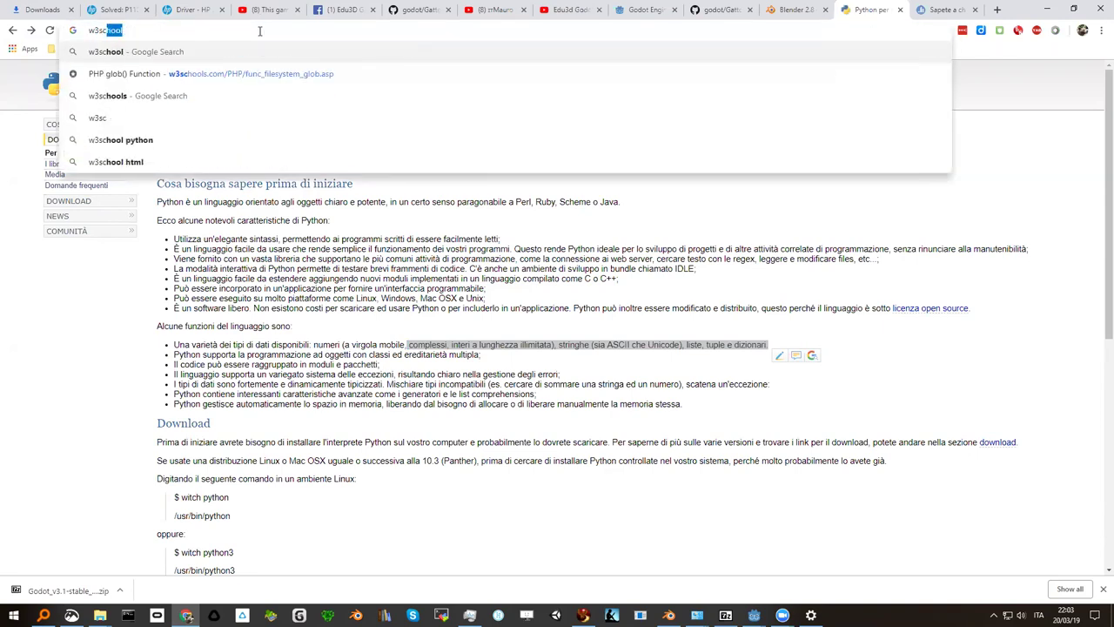
pyautogui.press('Return')
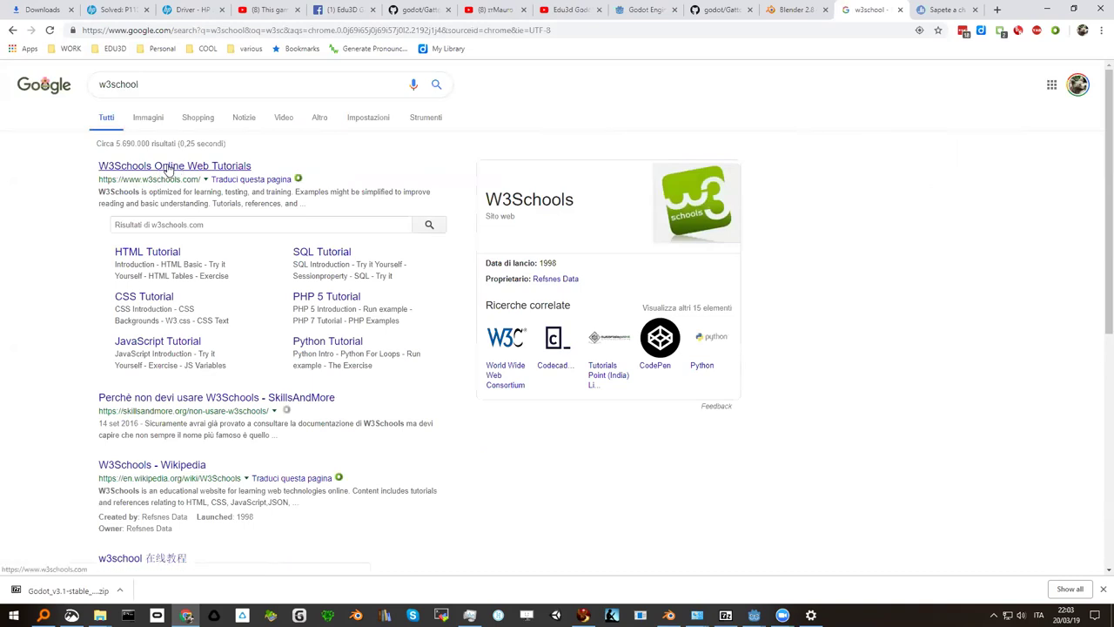
pyautogui.click(169, 167)
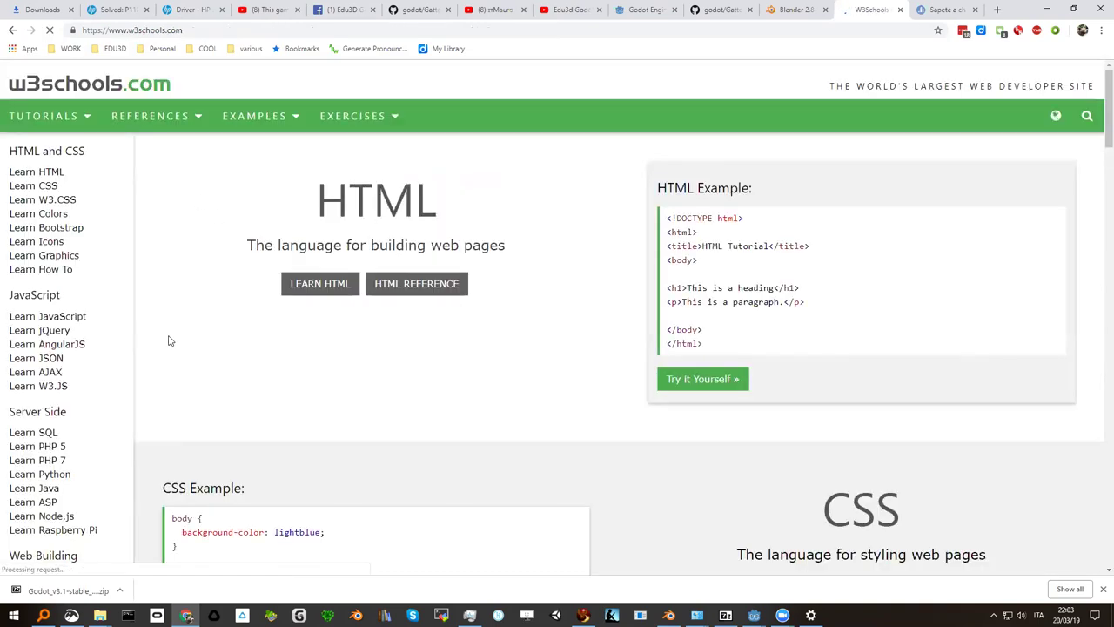
pyautogui.scroll(-1, 43, 364)
pyautogui.scroll(-1, 44, 358)
pyautogui.scroll(-1, 44, 356)
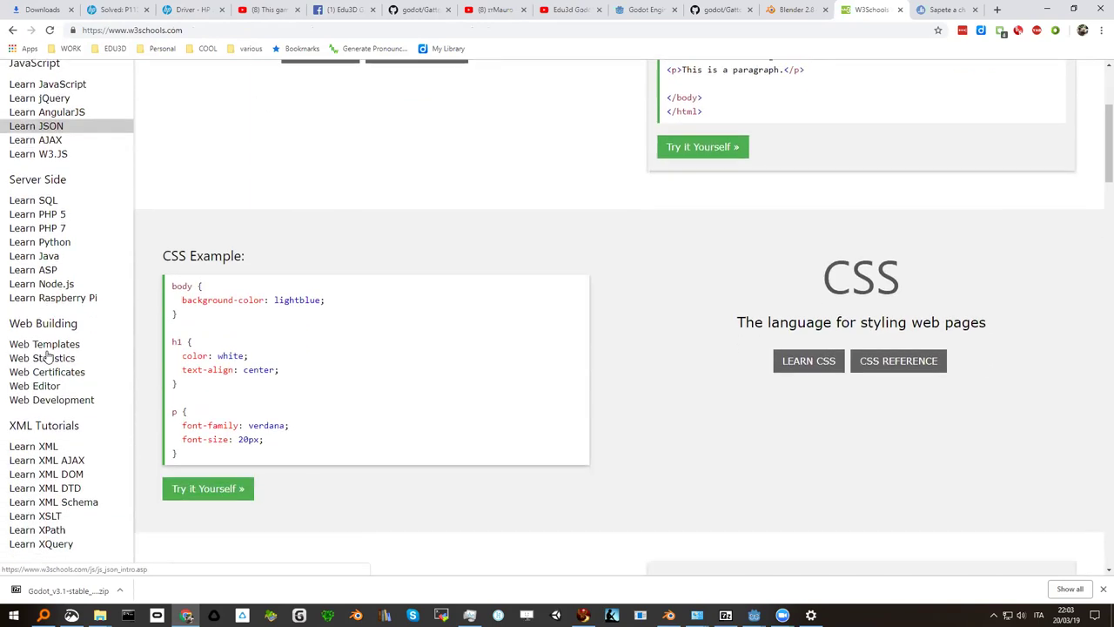
pyautogui.scroll(-1, 48, 356)
pyautogui.scroll(-1, 48, 357)
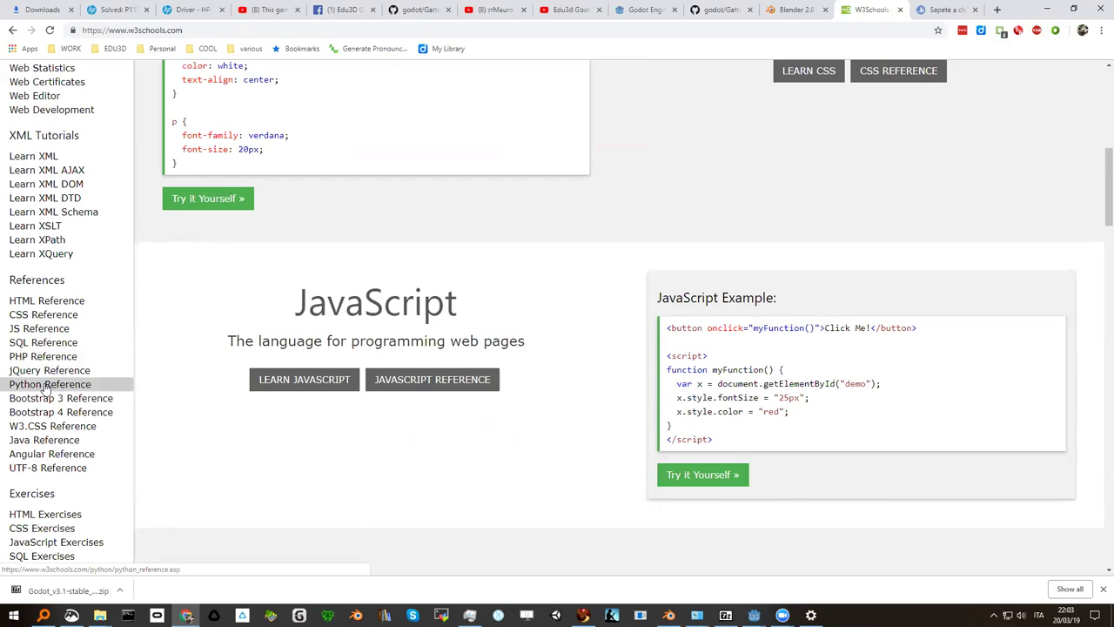
pyautogui.click(42, 385)
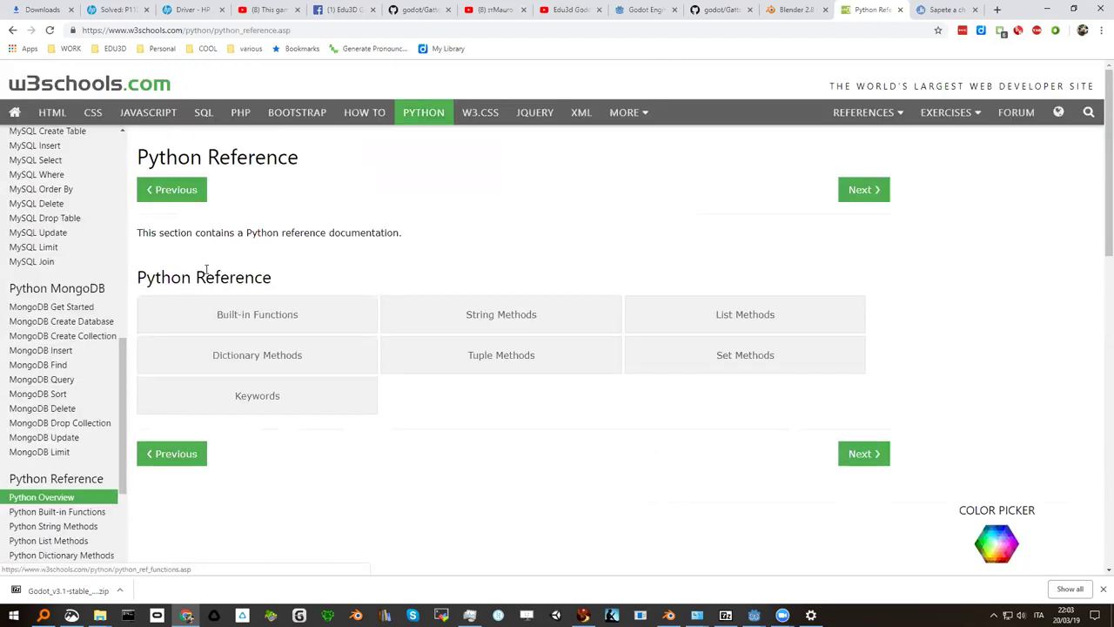
pyautogui.scroll(5, 64, 283)
pyautogui.scroll(3, 62, 286)
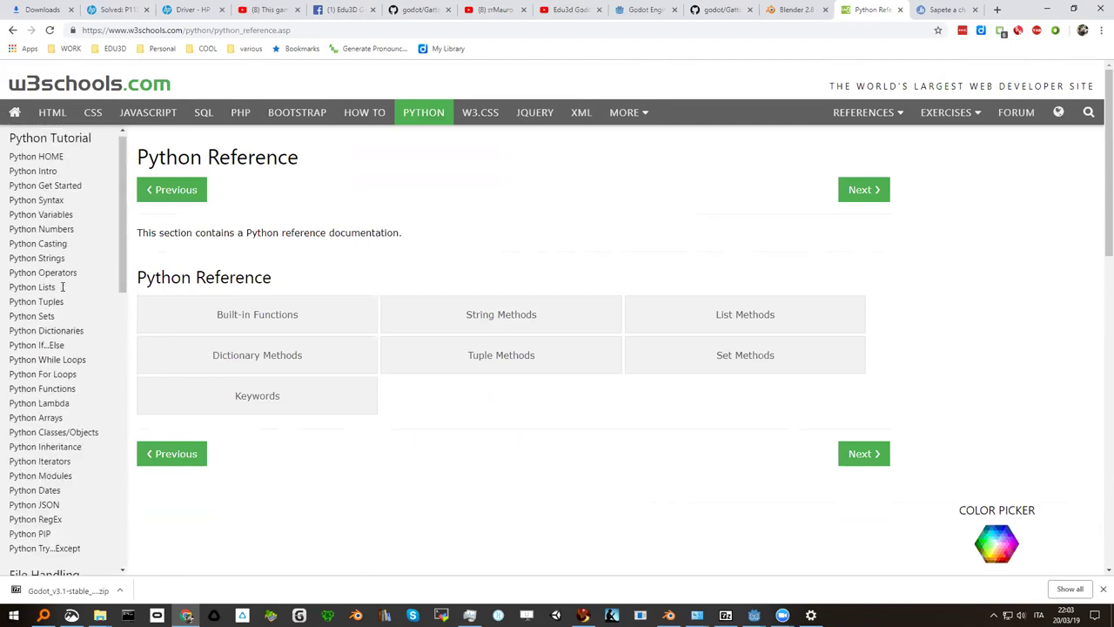
pyautogui.click(407, 114)
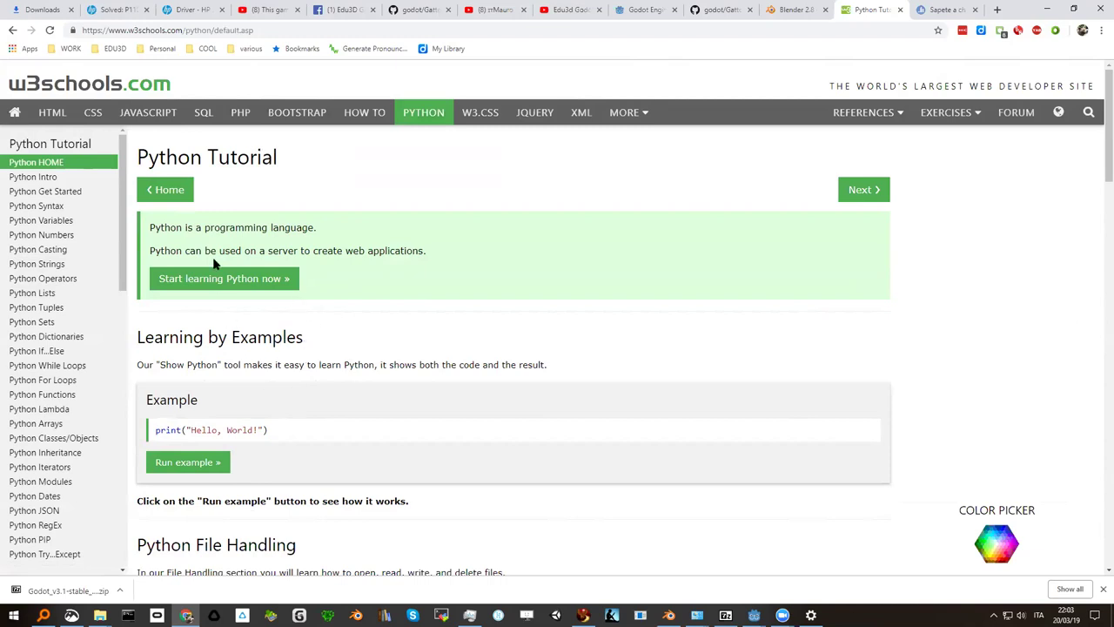
pyautogui.scroll(-1, 194, 384)
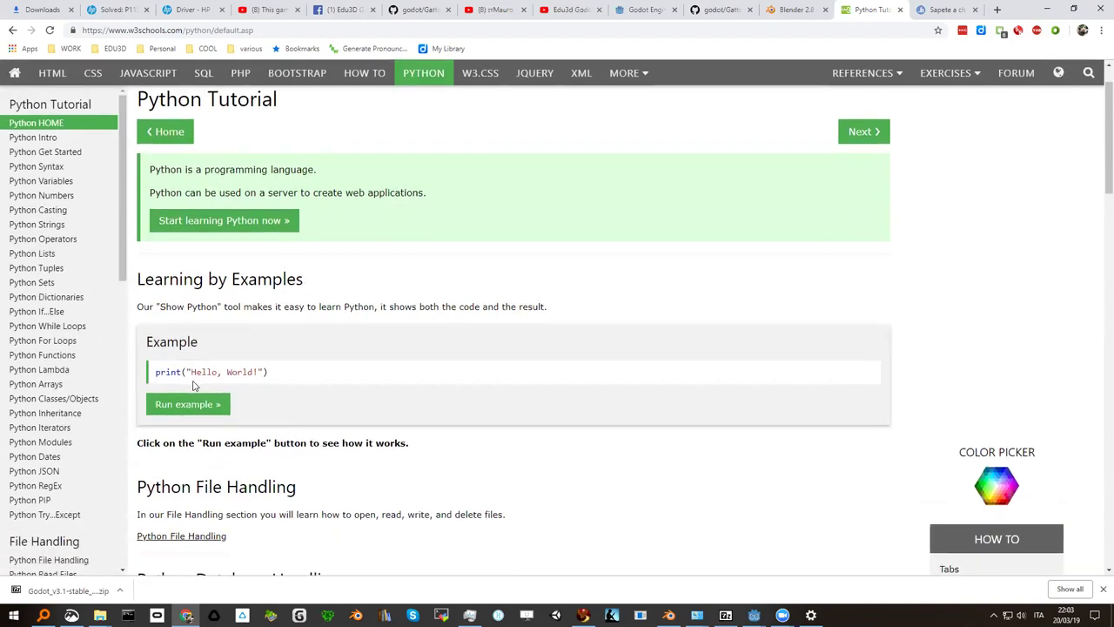
pyautogui.scroll(-1, 195, 386)
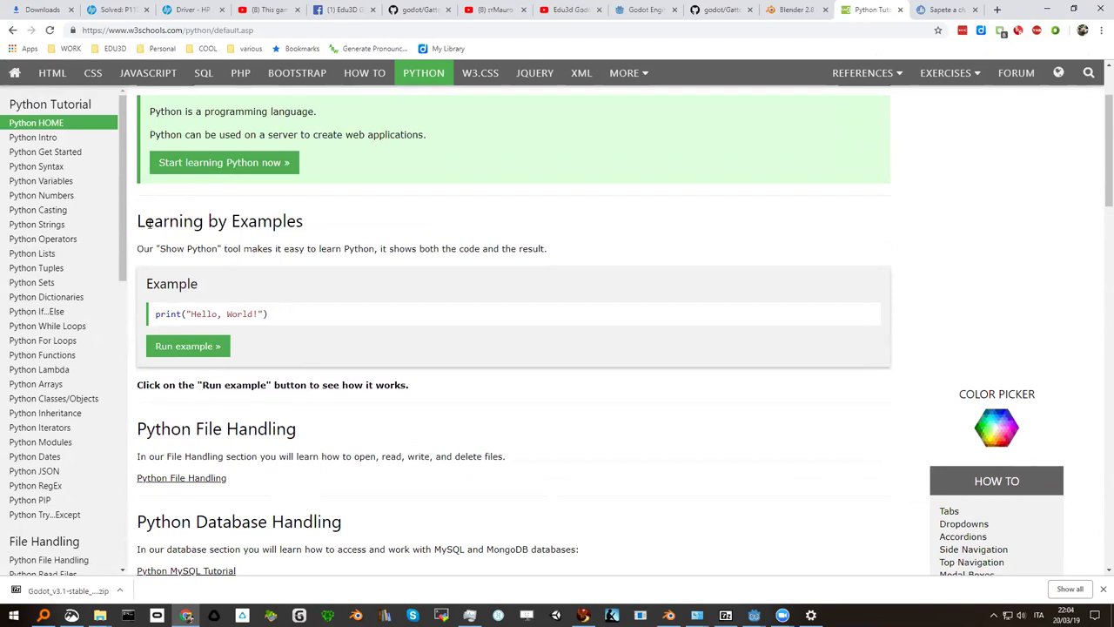
pyautogui.moveTo(137, 221); pyautogui.dragTo(278, 322)
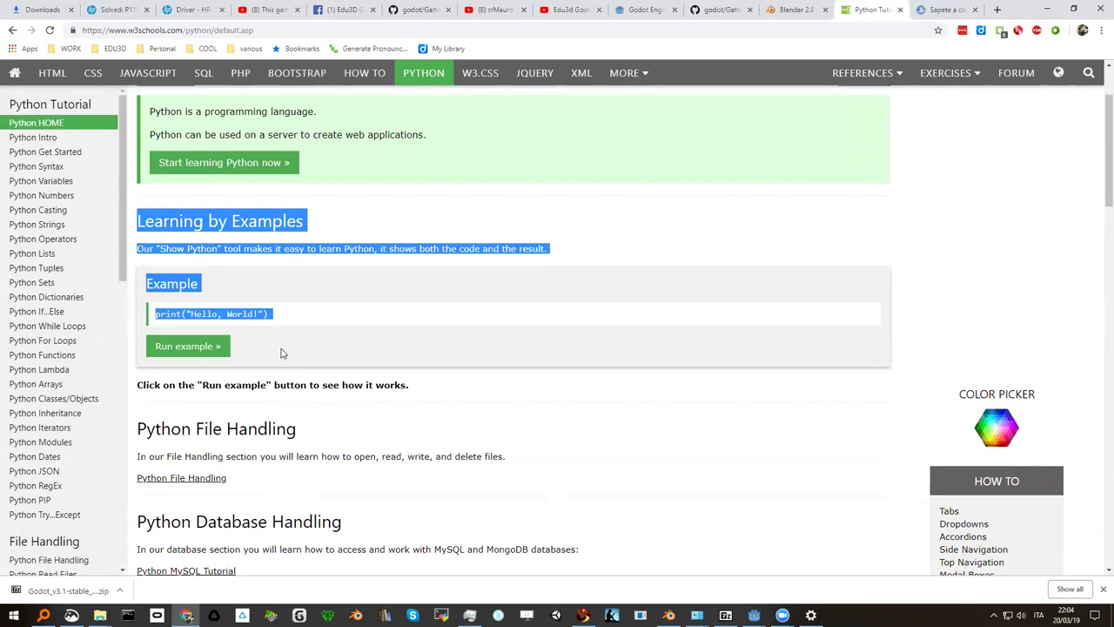
pyautogui.click(276, 320)
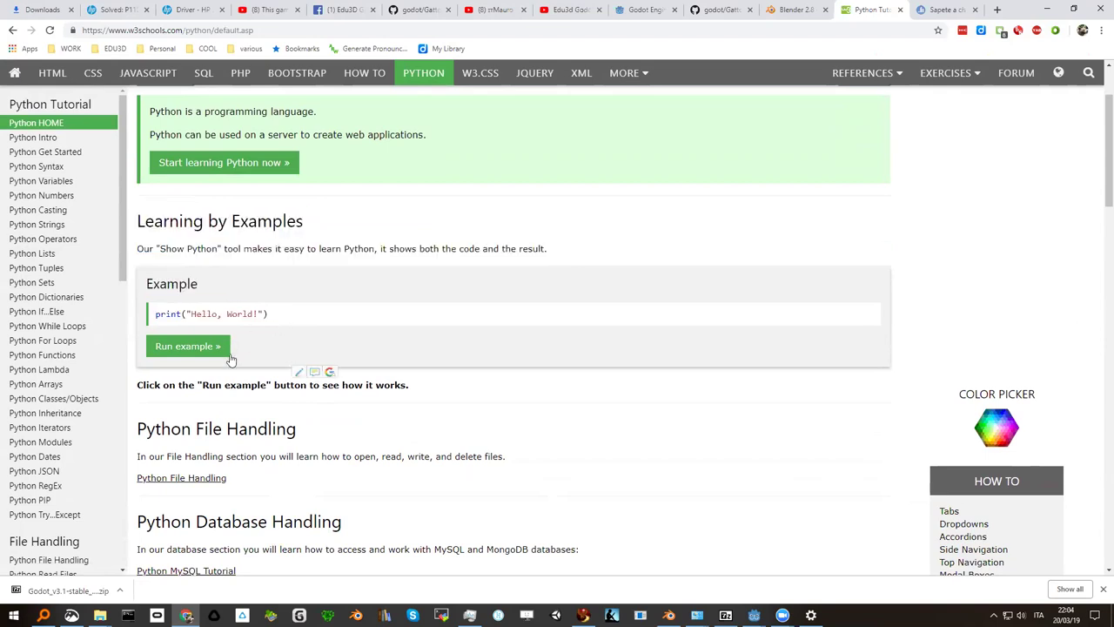
pyautogui.scroll(2, 246, 225)
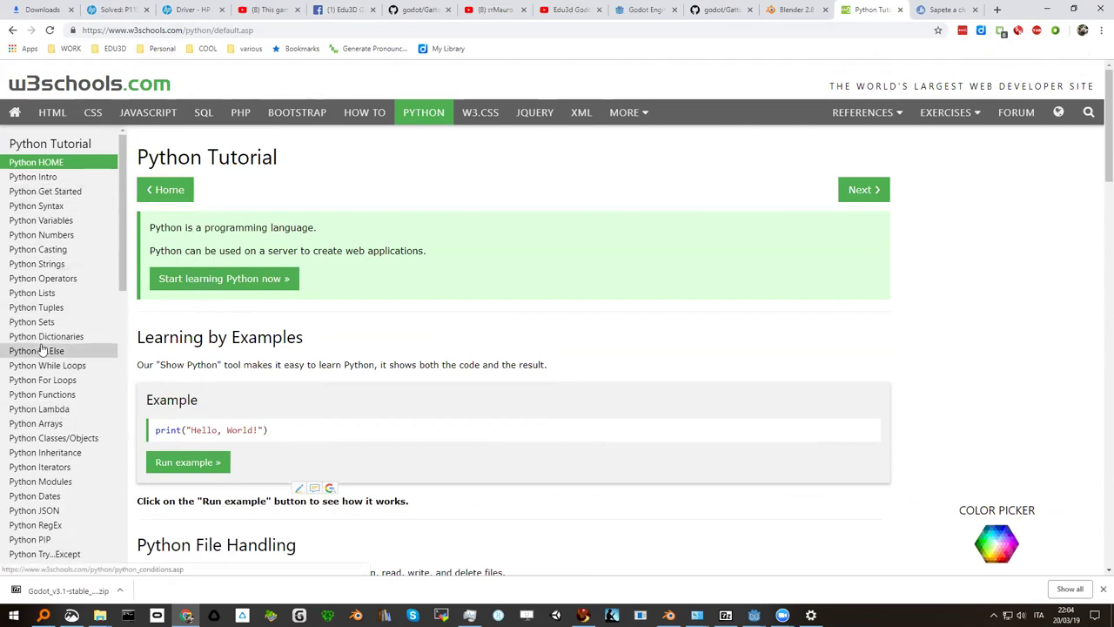
pyautogui.scroll(-2, 41, 261)
pyautogui.scroll(2, 44, 252)
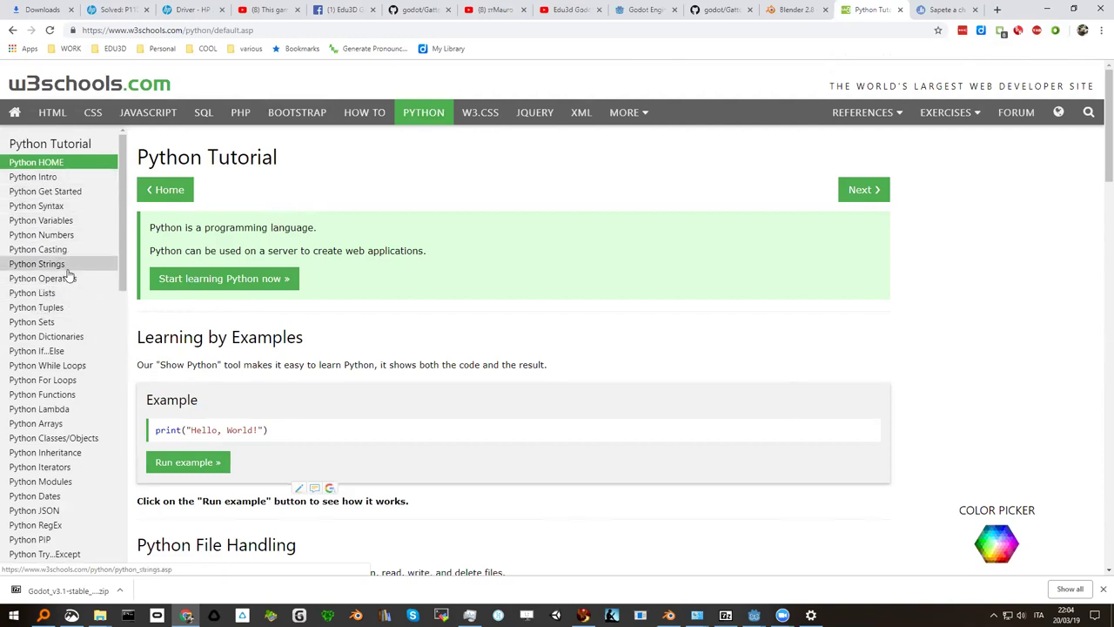
pyautogui.click(210, 32)
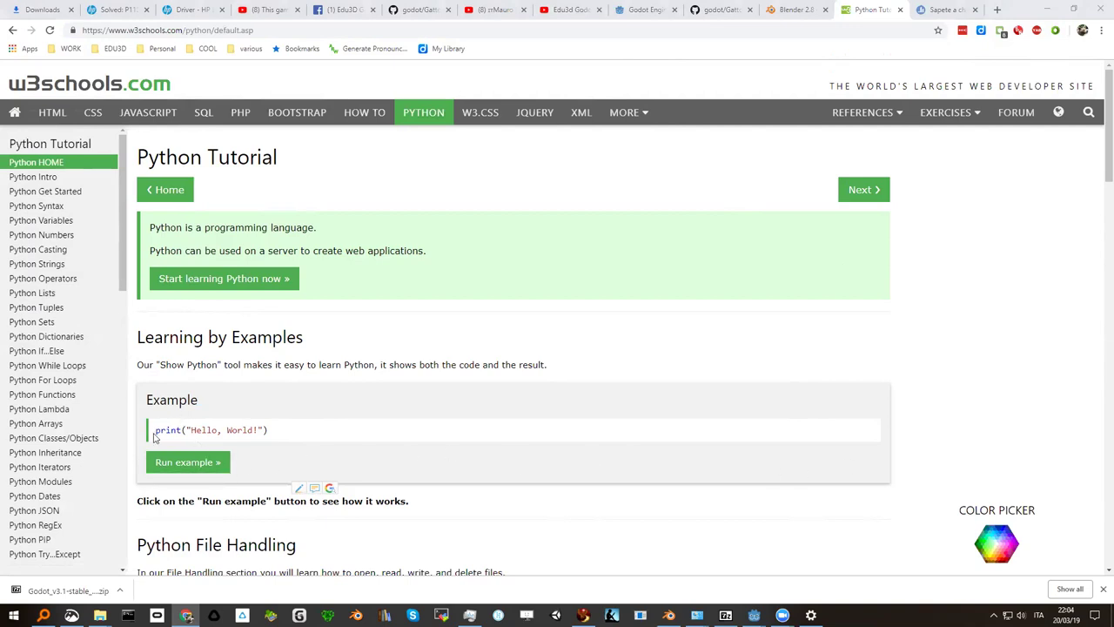
pyautogui.moveTo(155, 430); pyautogui.dragTo(269, 430)
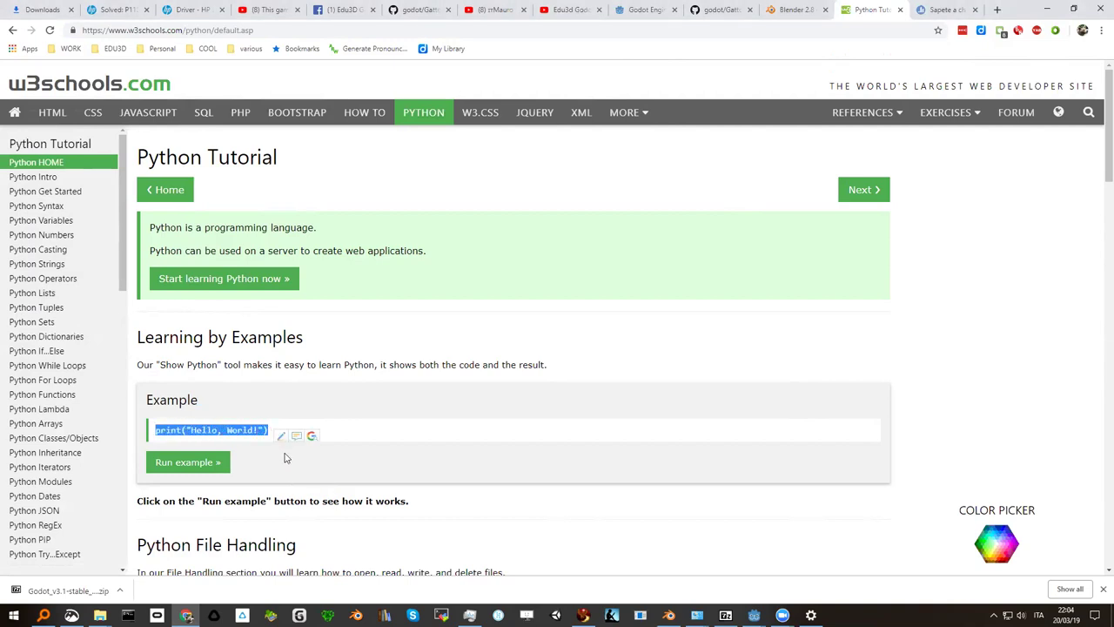
pyautogui.doubleClick(167, 430)
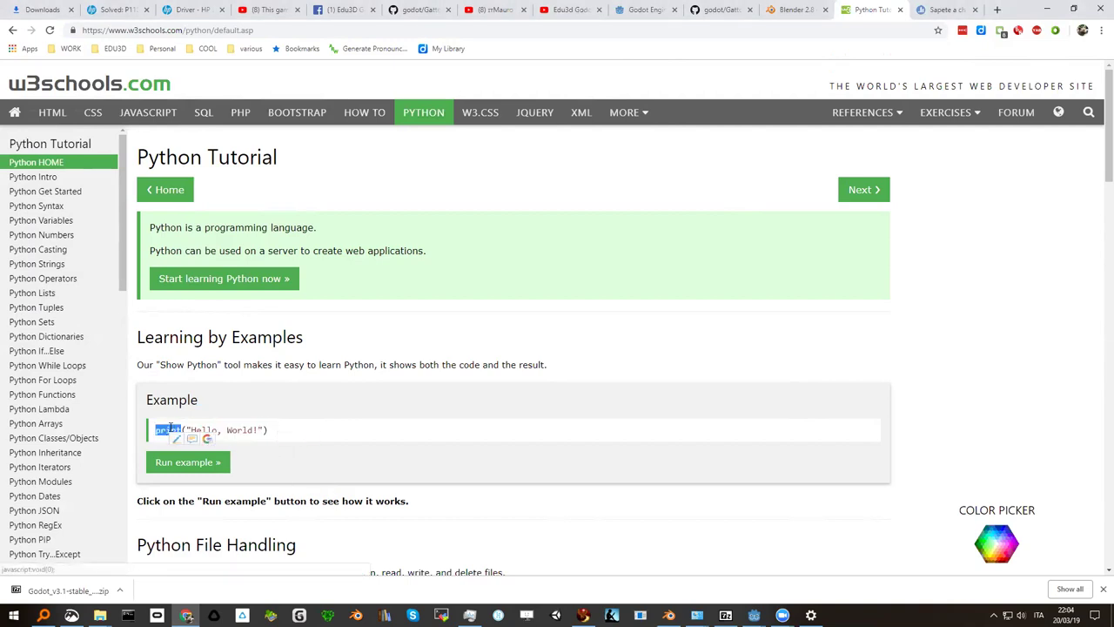
pyautogui.click(288, 439)
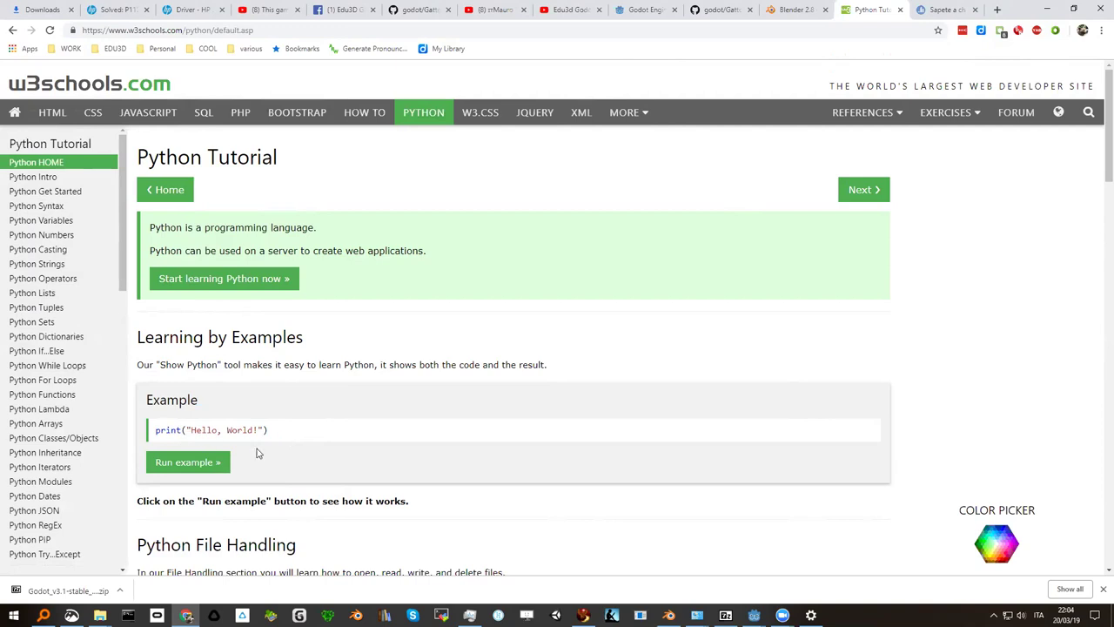
pyautogui.click(192, 465)
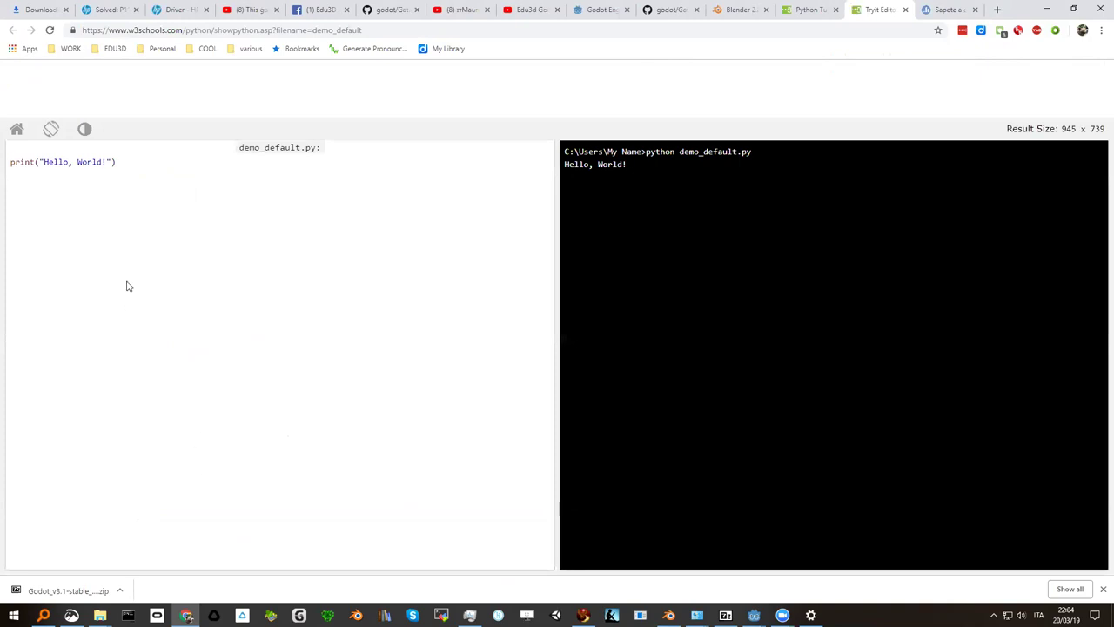
pyautogui.tripleClick(103, 162)
pyautogui.click(105, 164)
pyautogui.moveTo(102, 163); pyautogui.dragTo(36, 163)
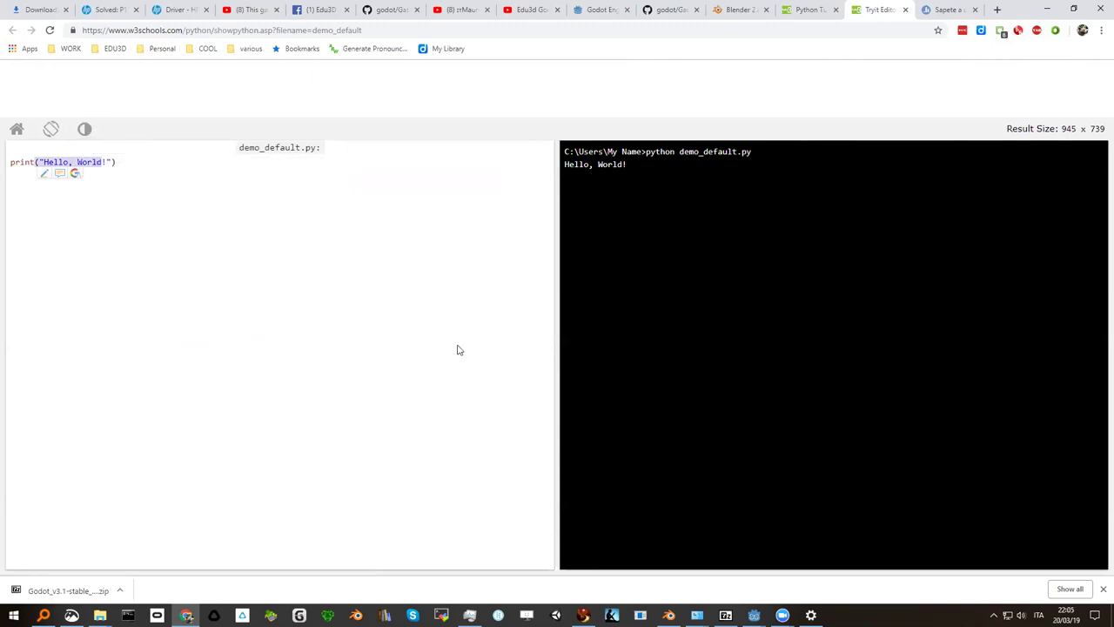
pyautogui.click(90, 162)
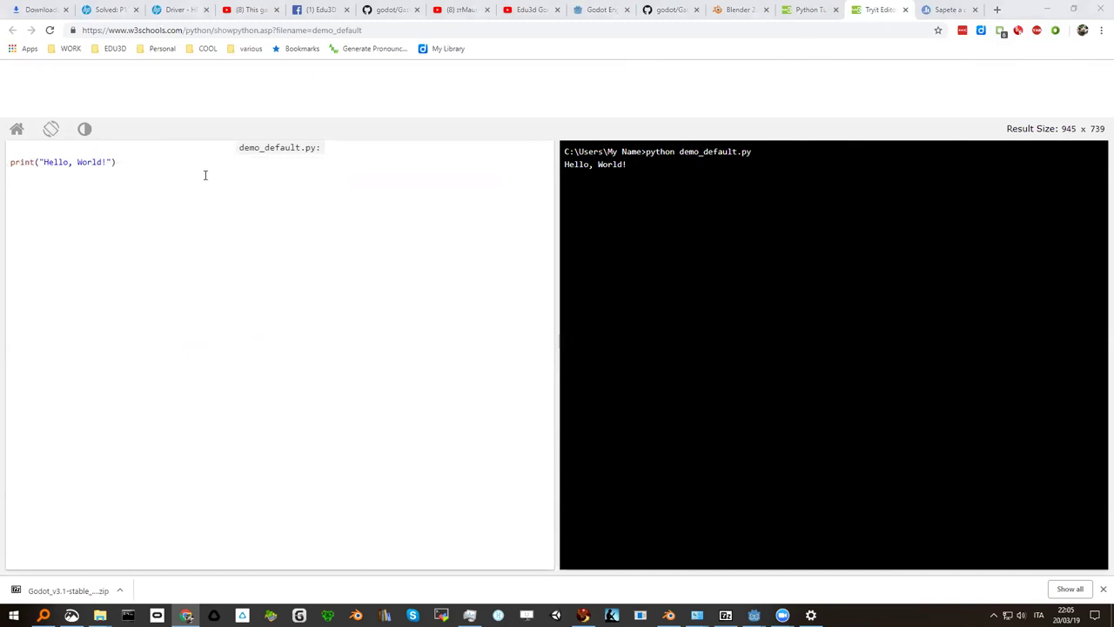
pyautogui.doubleClick(87, 162)
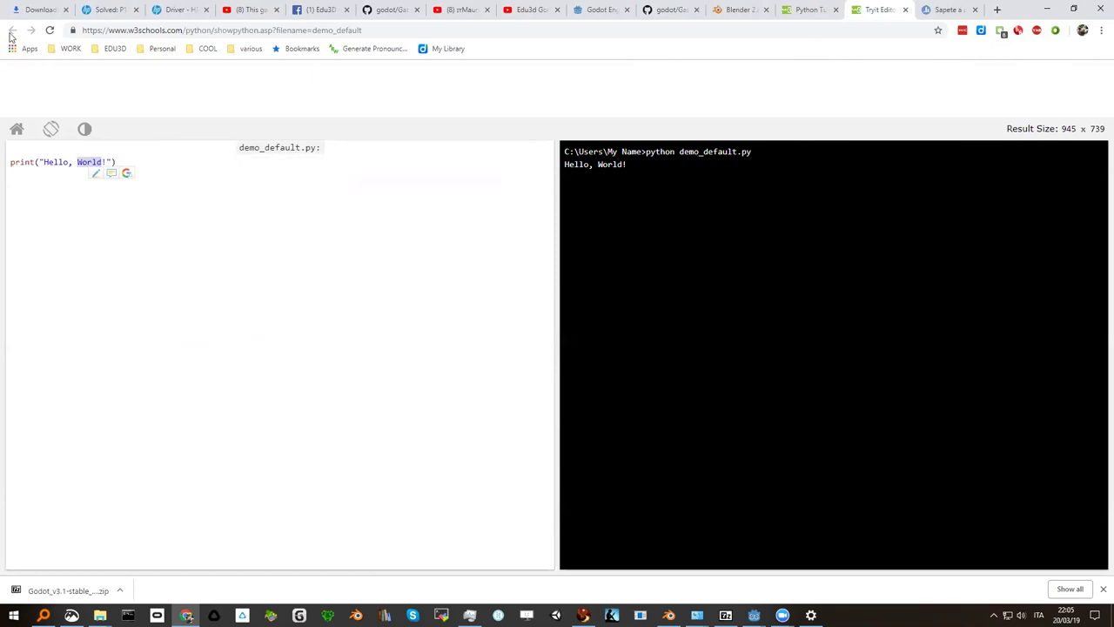
pyautogui.click(905, 9)
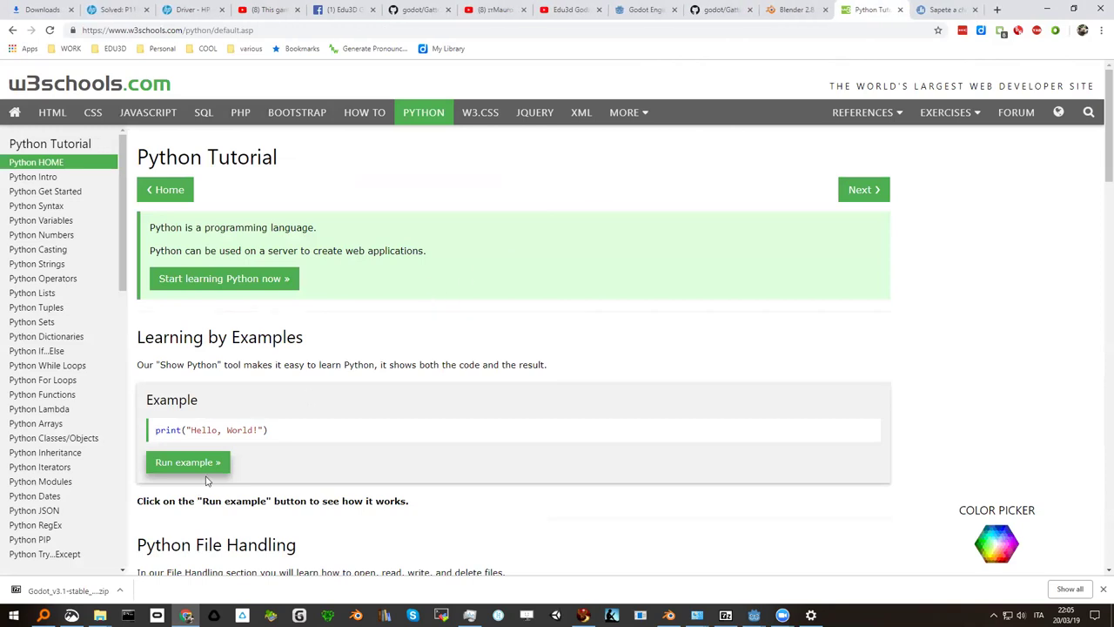
# Read the W3Schools Python Intro lesson, then go on to Python Syntax
pyautogui.scroll(-2, 204, 471)
pyautogui.scroll(-1, 228, 419)
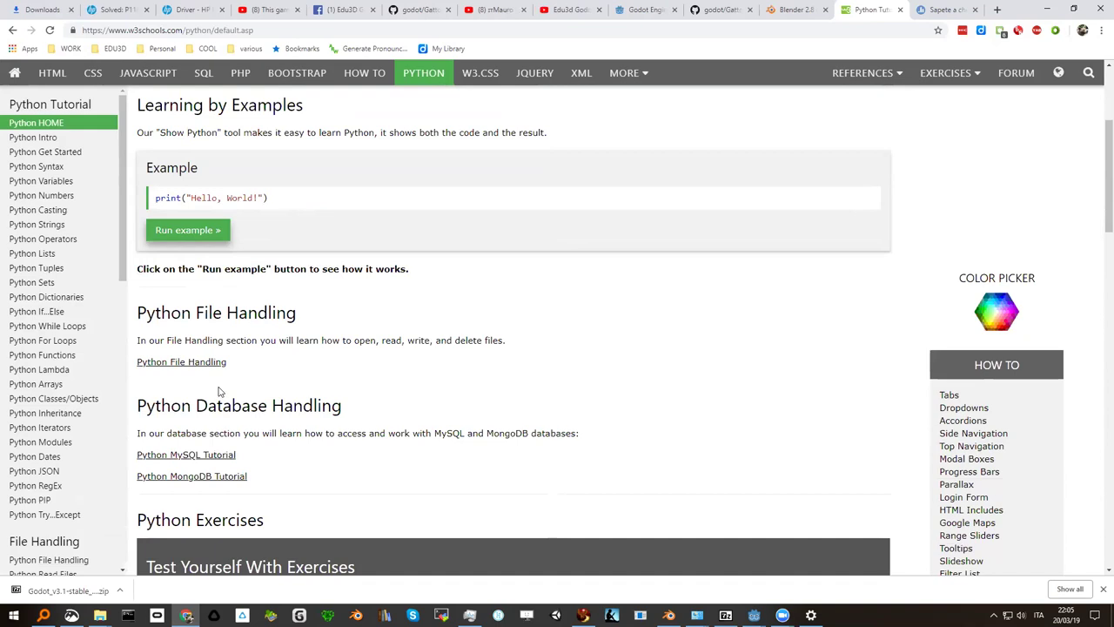
pyautogui.click(43, 140)
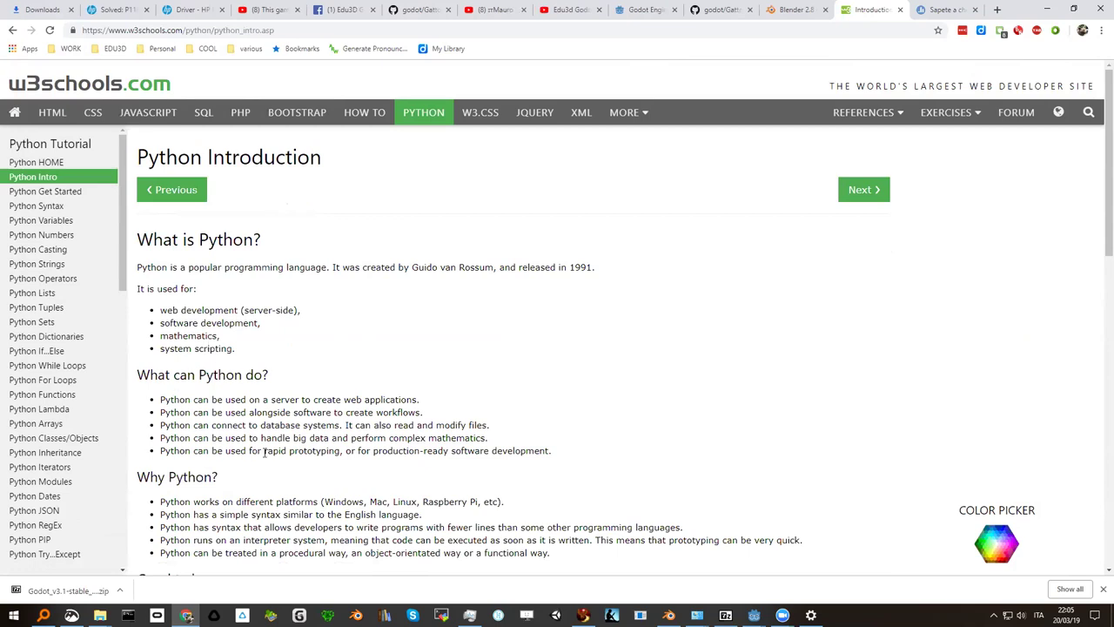
pyautogui.scroll(-3, 222, 487)
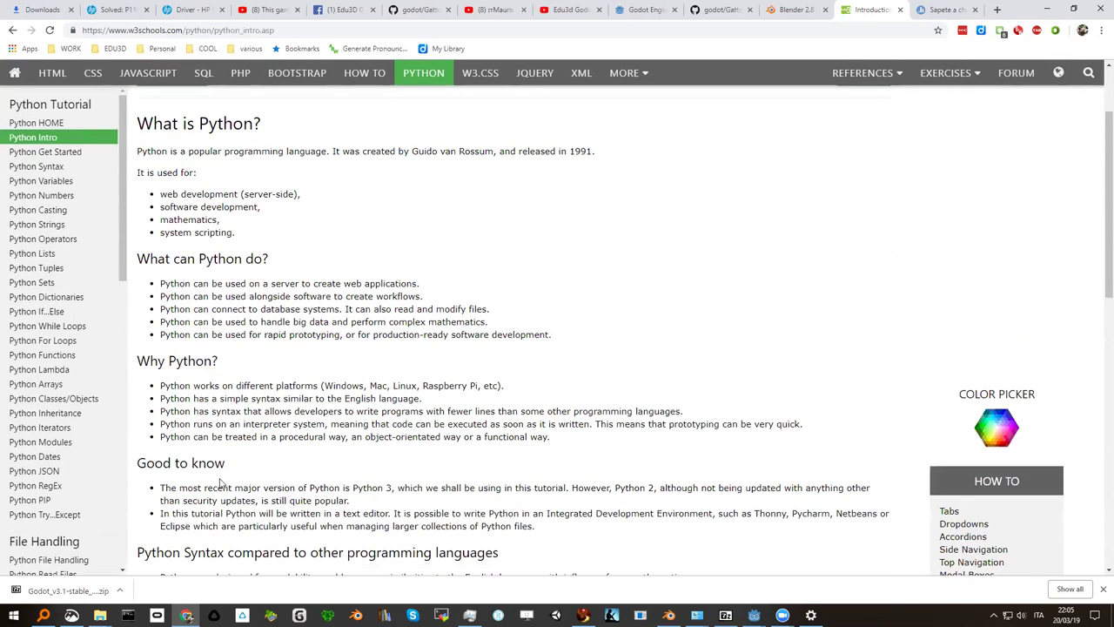
pyautogui.scroll(-1, 228, 481)
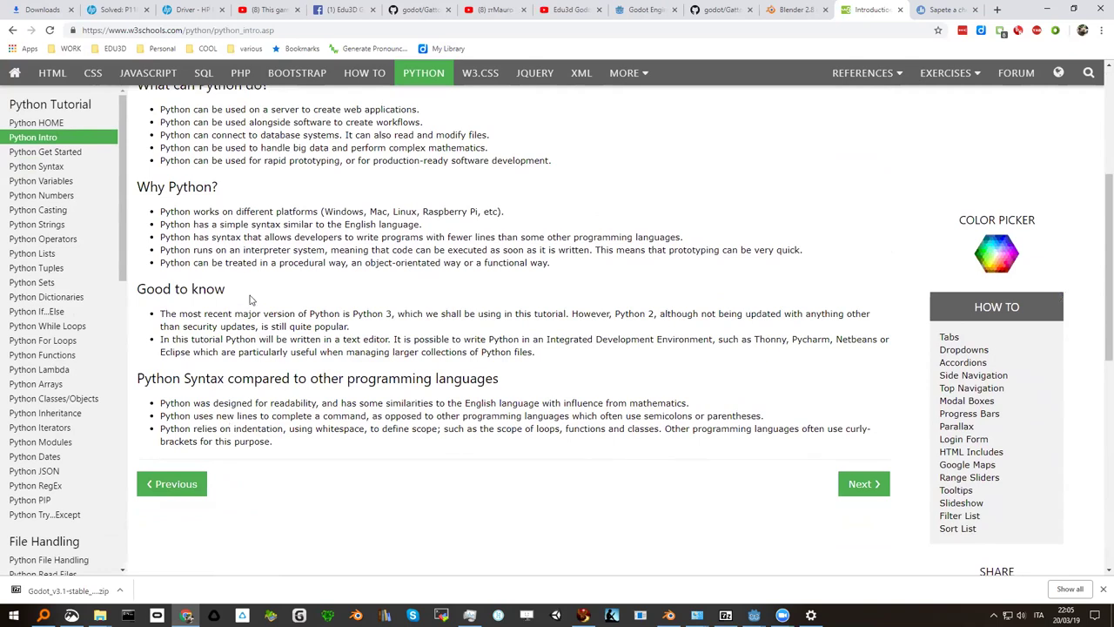
pyautogui.doubleClick(212, 212)
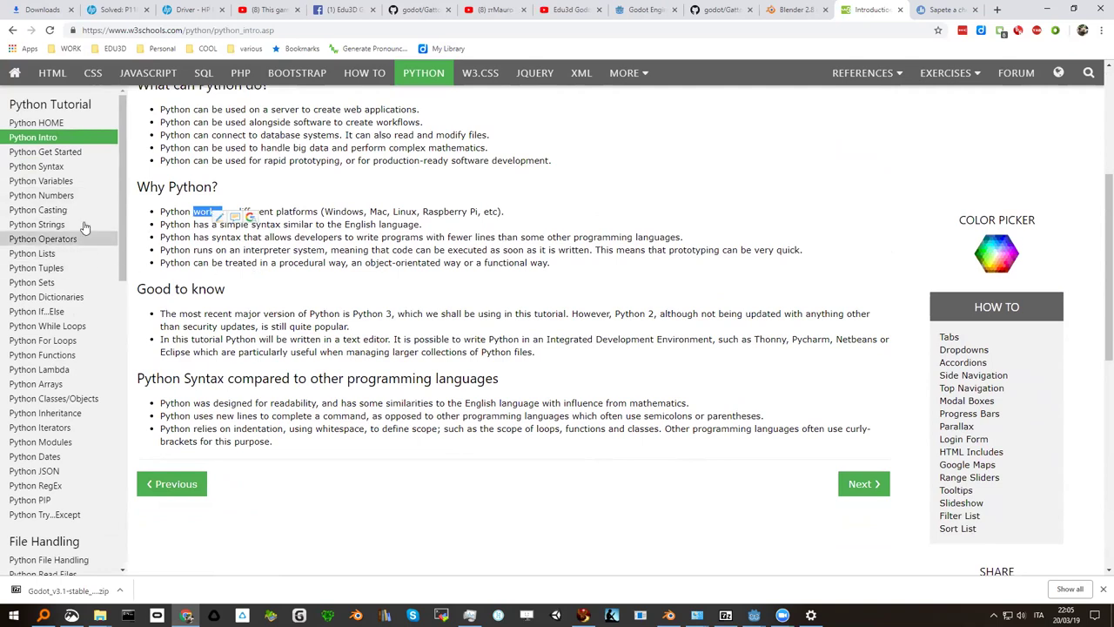
pyautogui.click(59, 168)
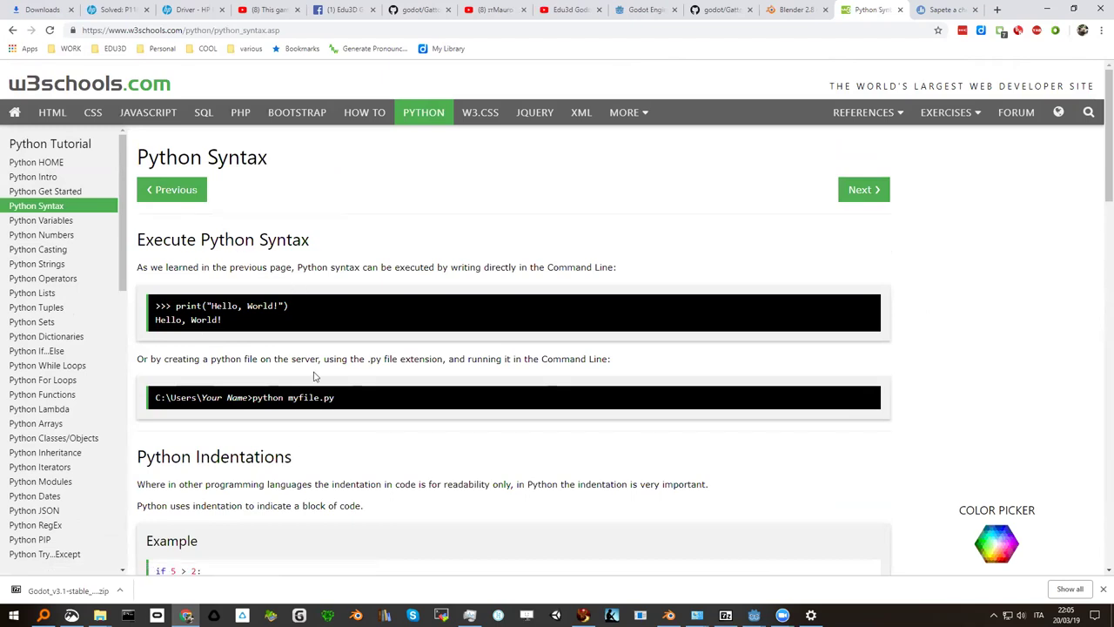
# Study the Python Indentations section and its 'if 5 > 2:' example, then bring up Godot's windows
pyautogui.scroll(-2, 279, 440)
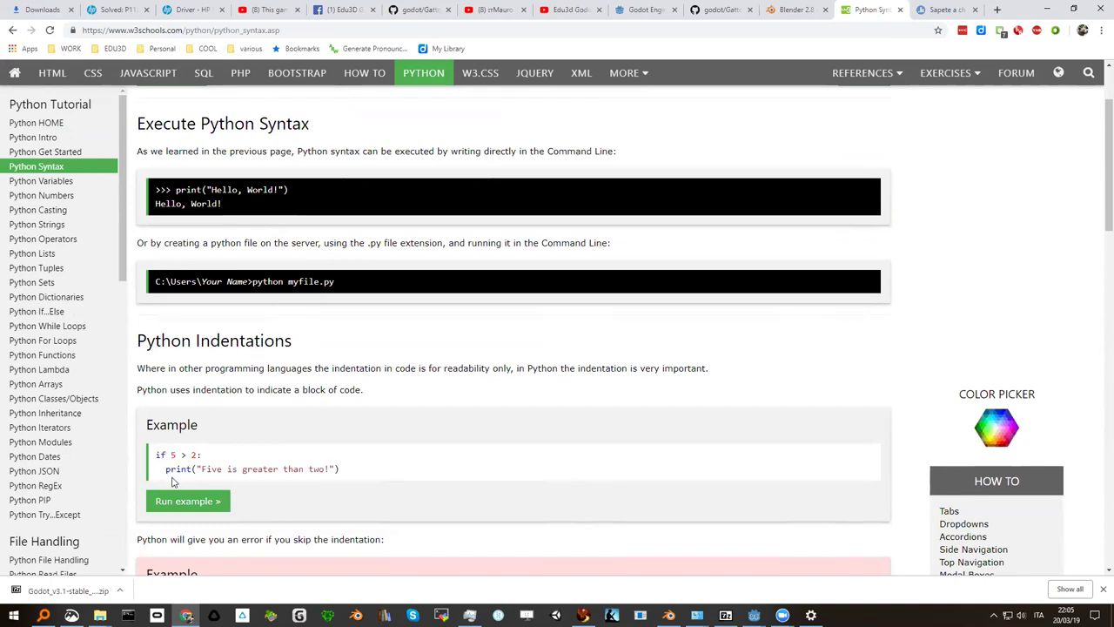
pyautogui.scroll(-1, 197, 461)
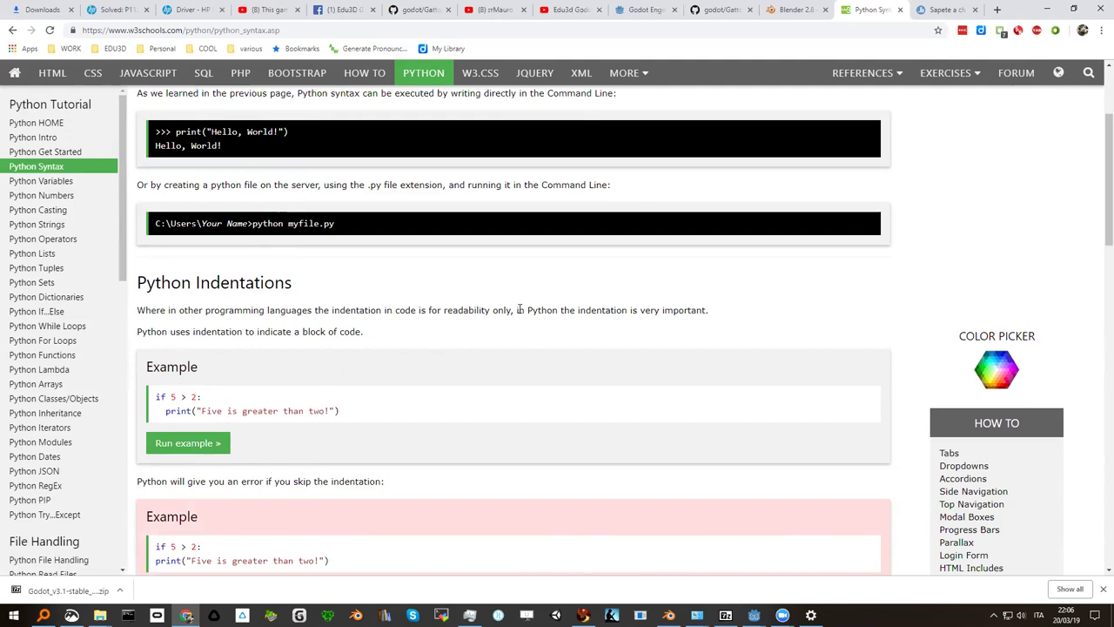
pyautogui.moveTo(519, 310); pyautogui.dragTo(706, 311)
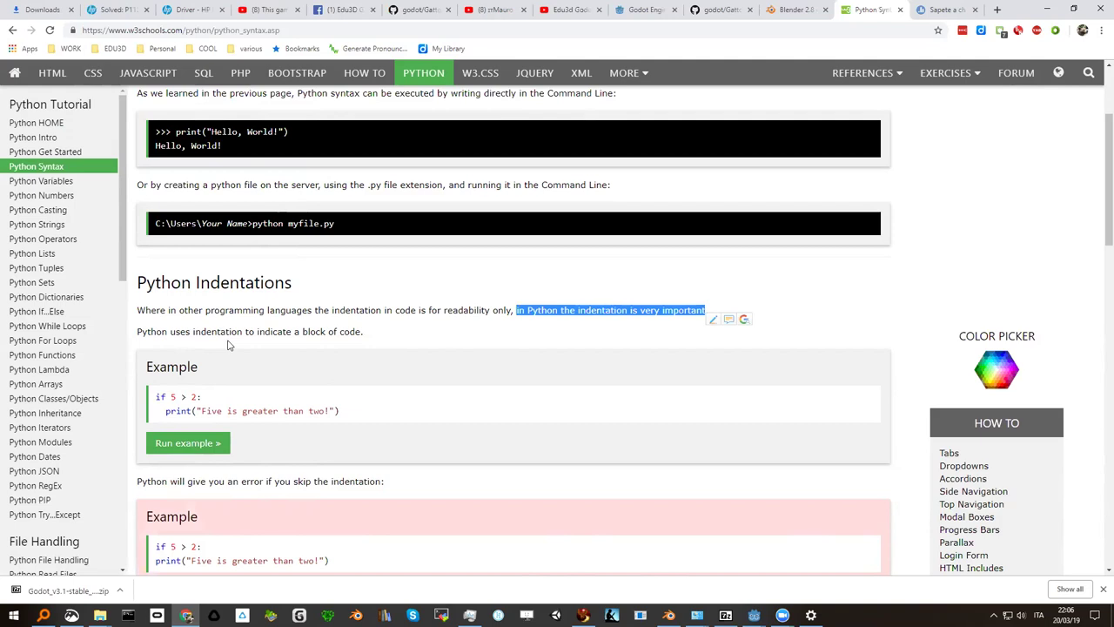
pyautogui.scroll(-1, 223, 346)
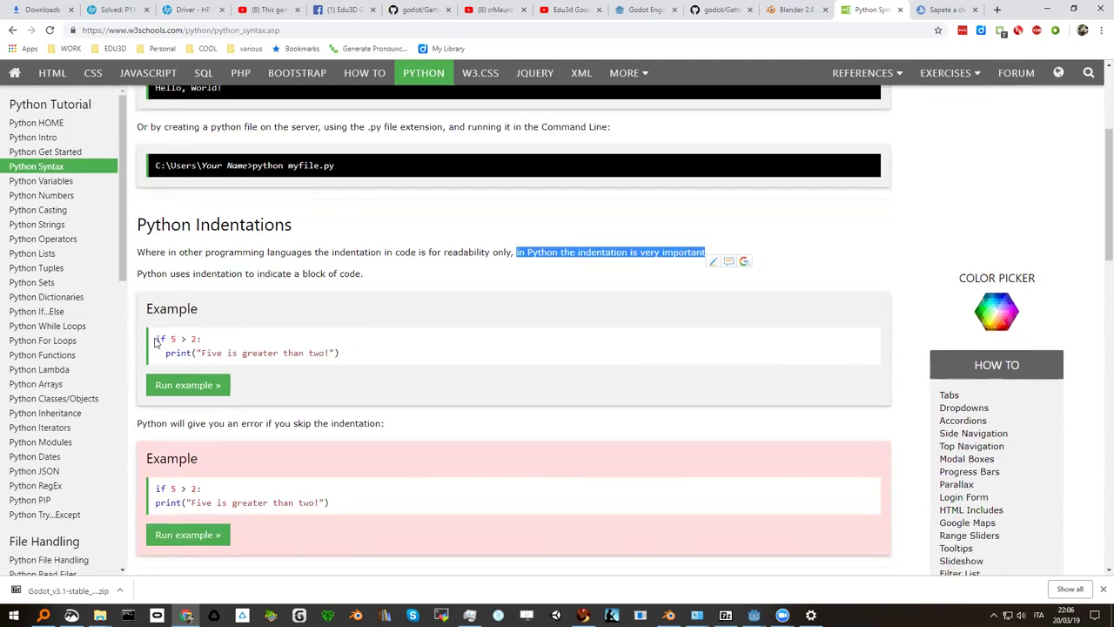
pyautogui.moveTo(155, 341); pyautogui.dragTo(207, 343)
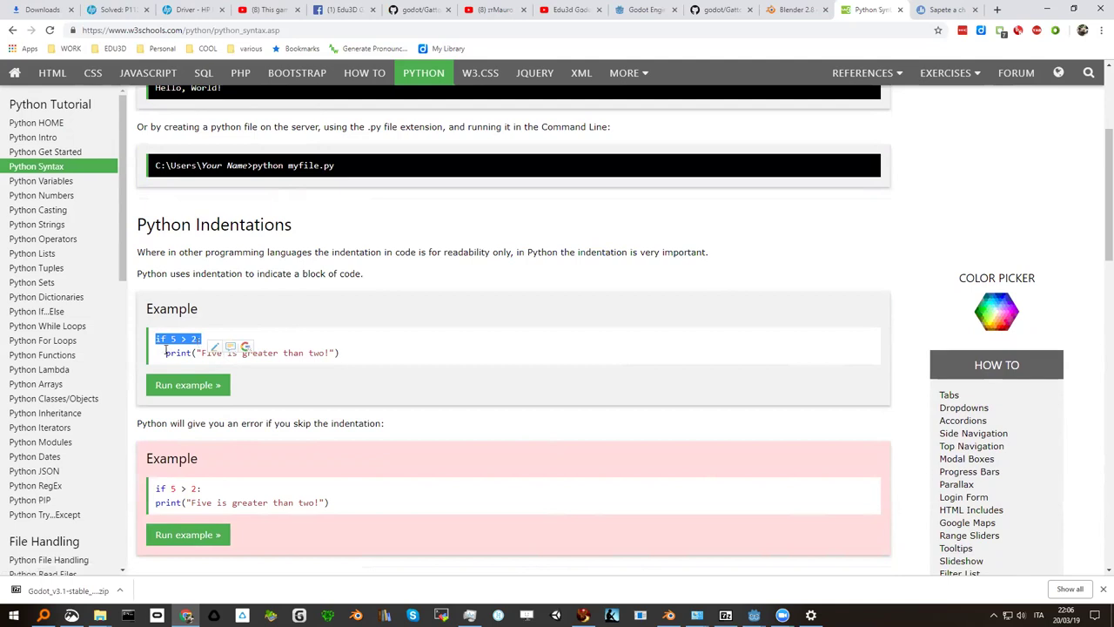
pyautogui.click(163, 352)
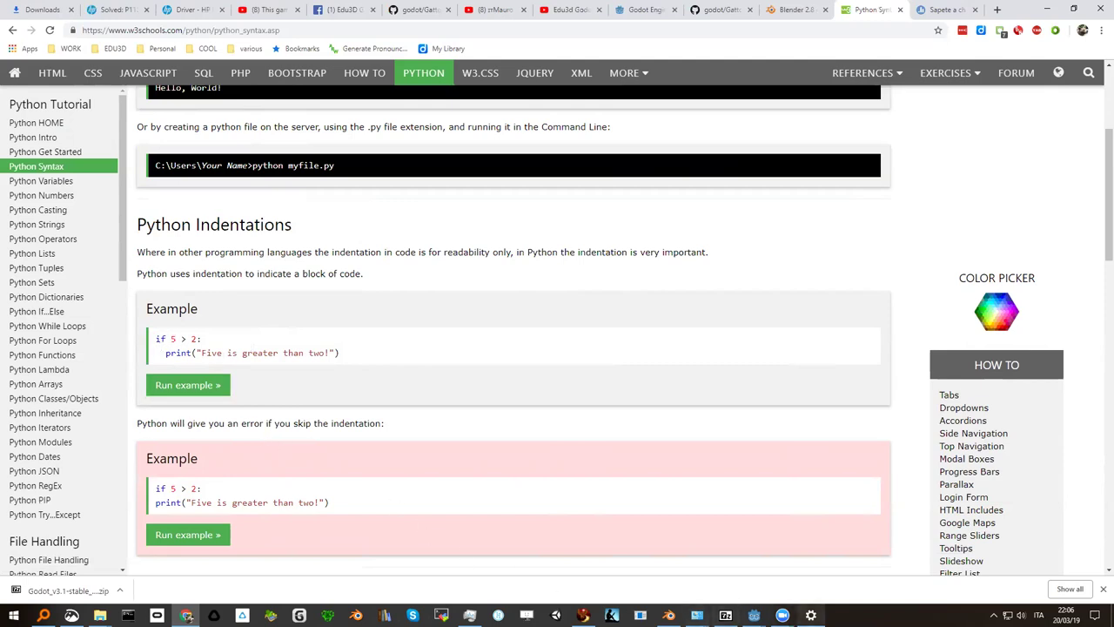
pyautogui.click(754, 615)
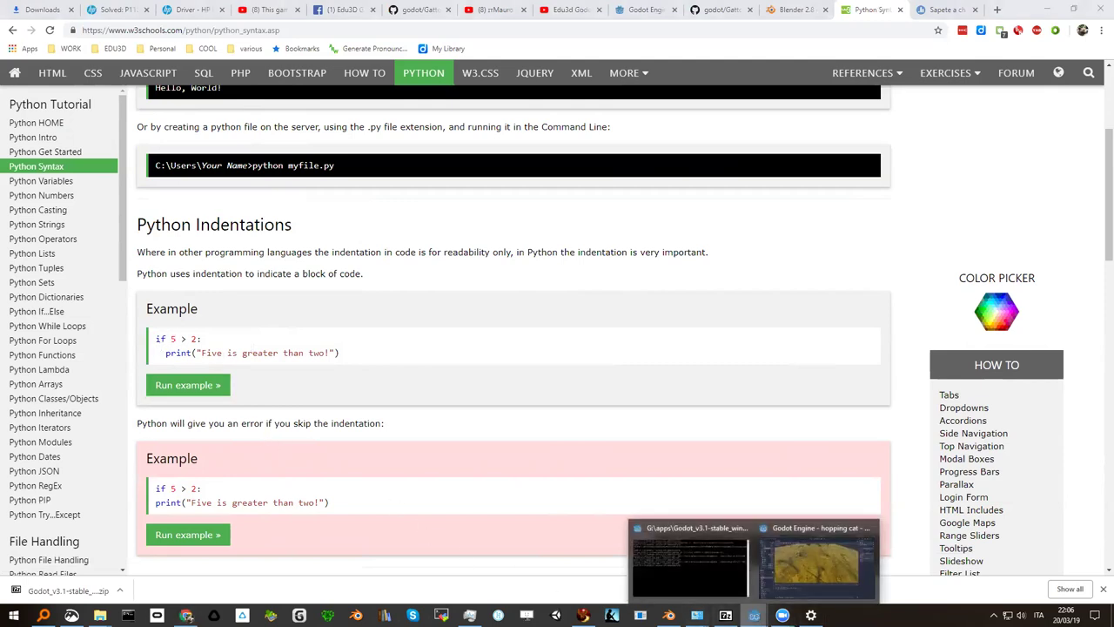
# Bring the hopping cat project forward and open Gatto.gd at line 17 before get_tree
pyautogui.click(788, 577)
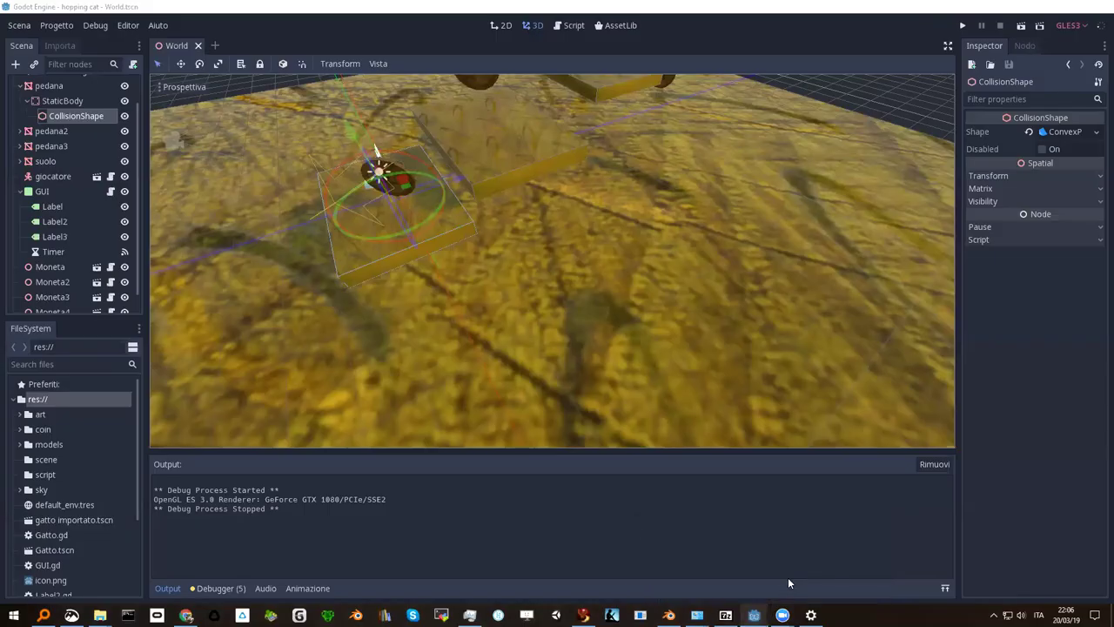
pyautogui.click(109, 176)
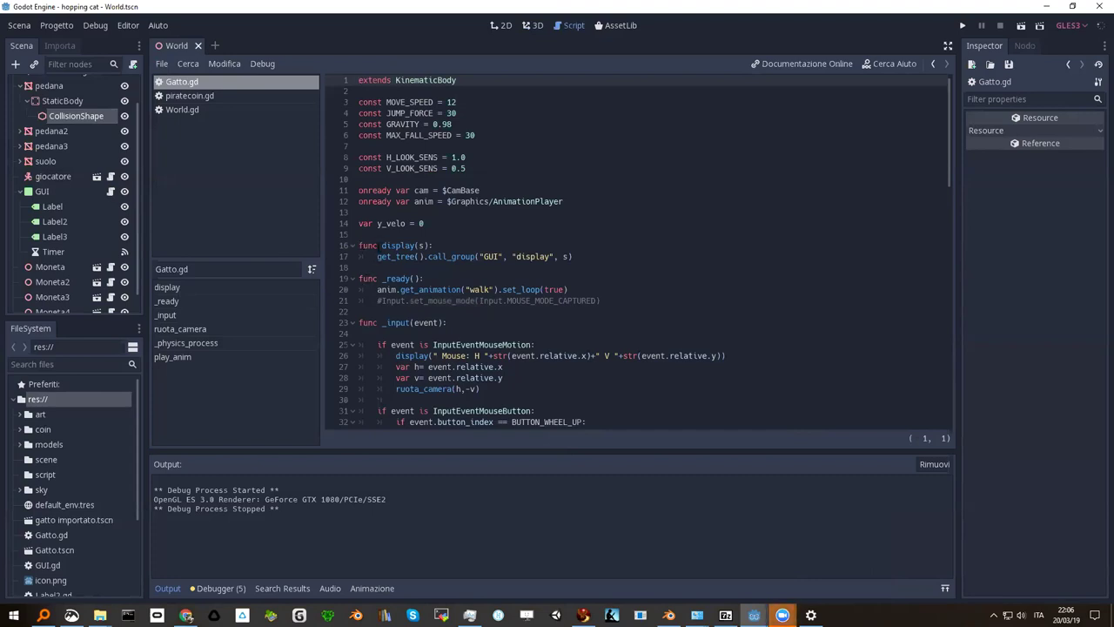
pyautogui.click(377, 255)
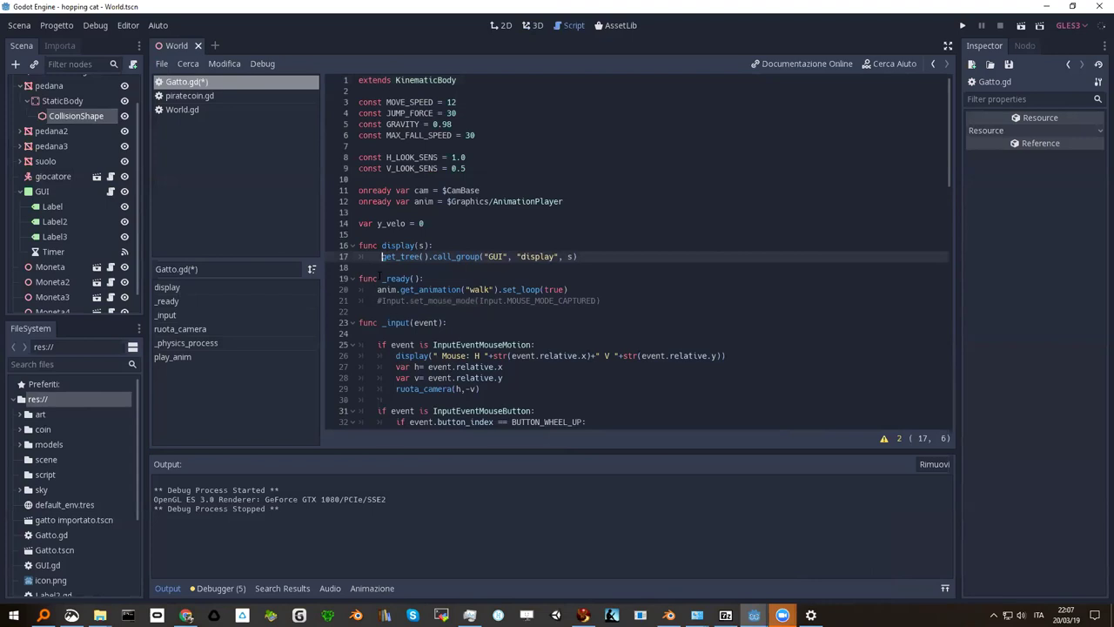
# Remove an indent space and add a placeholder line 17 with get_tree() pasted onto it
pyautogui.press('BackSpace')
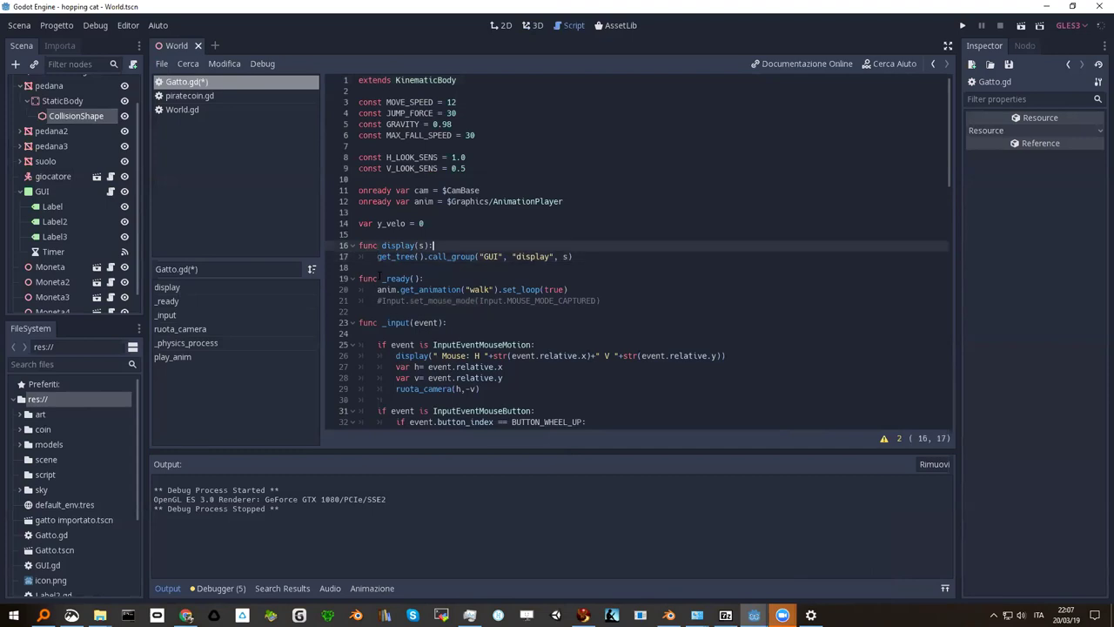
pyautogui.press('Return')
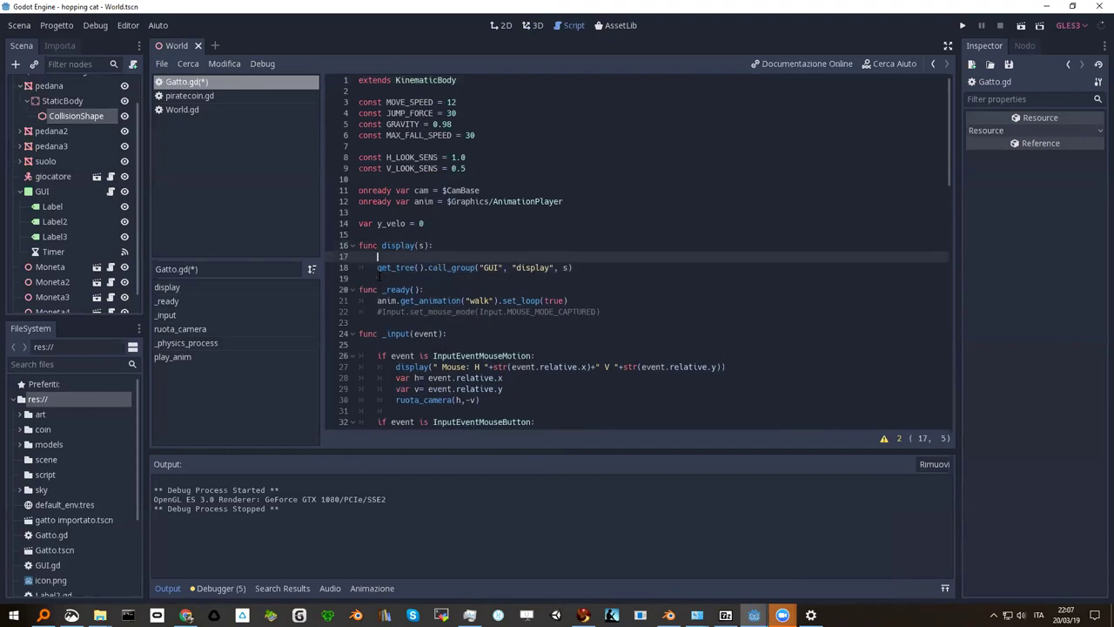
pyautogui.write('xxxxx')
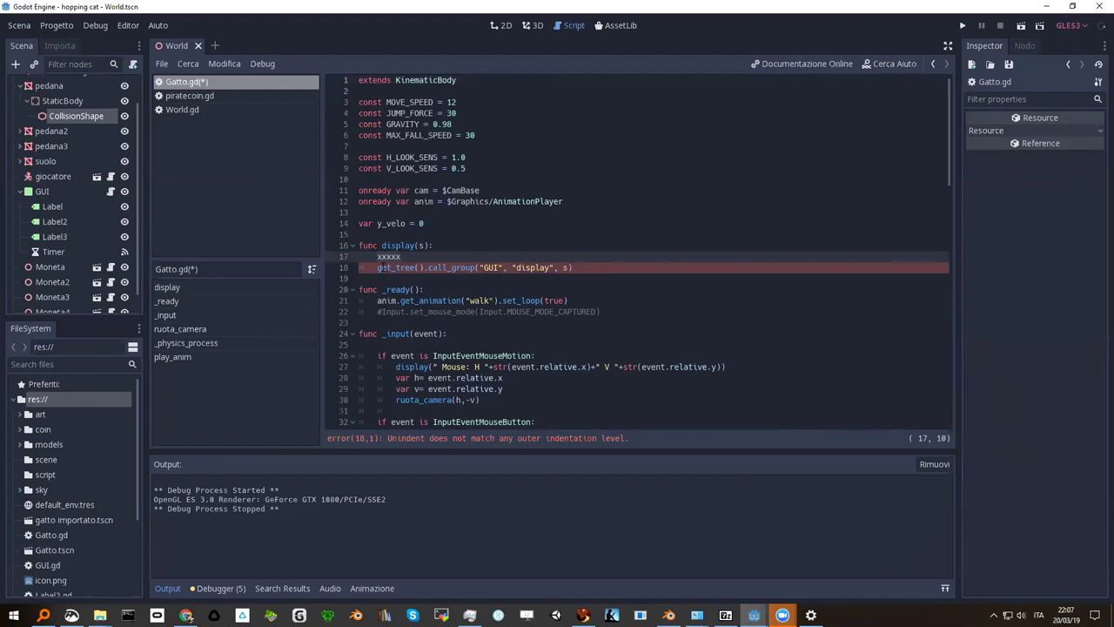
pyautogui.moveTo(378, 267); pyautogui.dragTo(423, 267)
pyautogui.hotkey('ctrl', 'c')
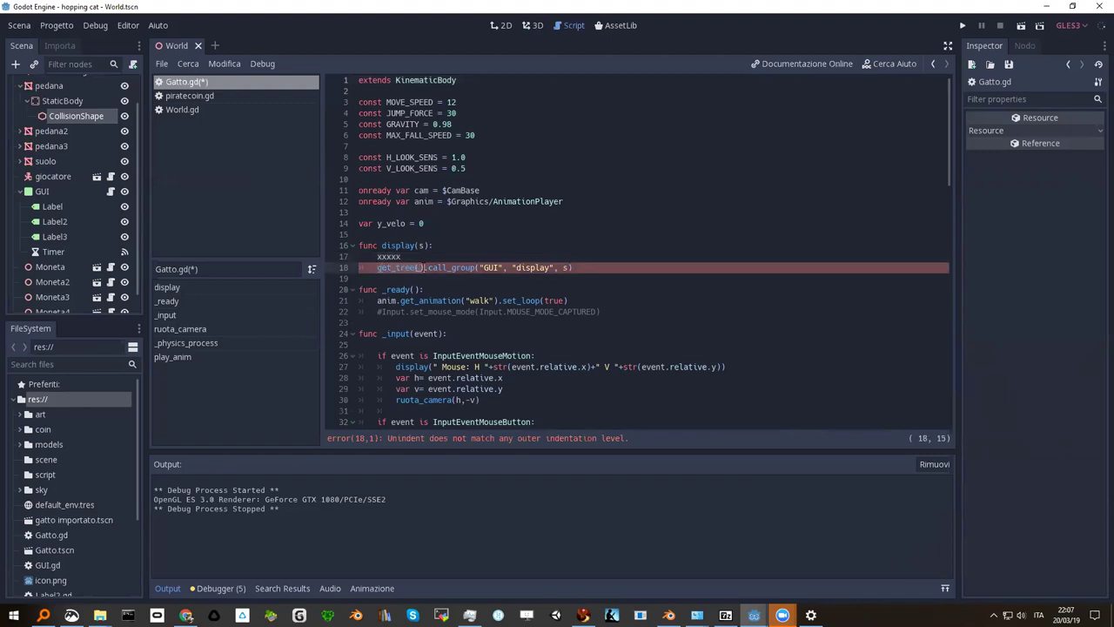
pyautogui.click(392, 257)
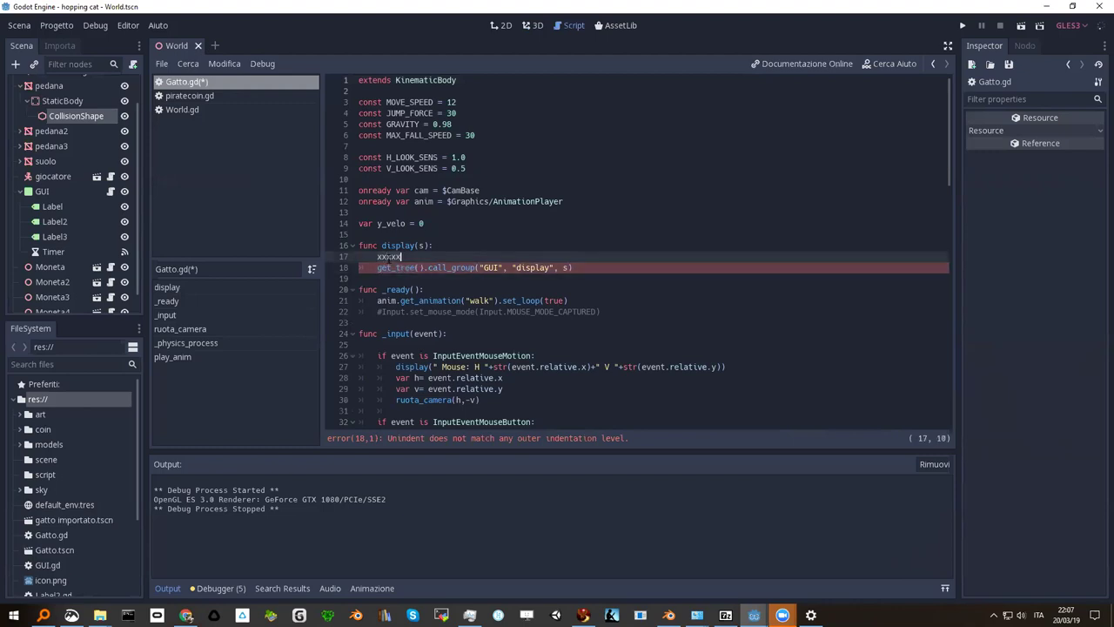
pyautogui.hotkey('ctrl', 'v')
# Delete the placeholder line so get_tree().call_group("GUI", "display", s) stays indented under display()
pyautogui.press('Home')
pyautogui.click(375, 272)
pyautogui.press('Up')
pyautogui.hotkey('shift', 'End')
pyautogui.press('Delete')
pyautogui.press('BackSpace')
pyautogui.press('BackSpace')
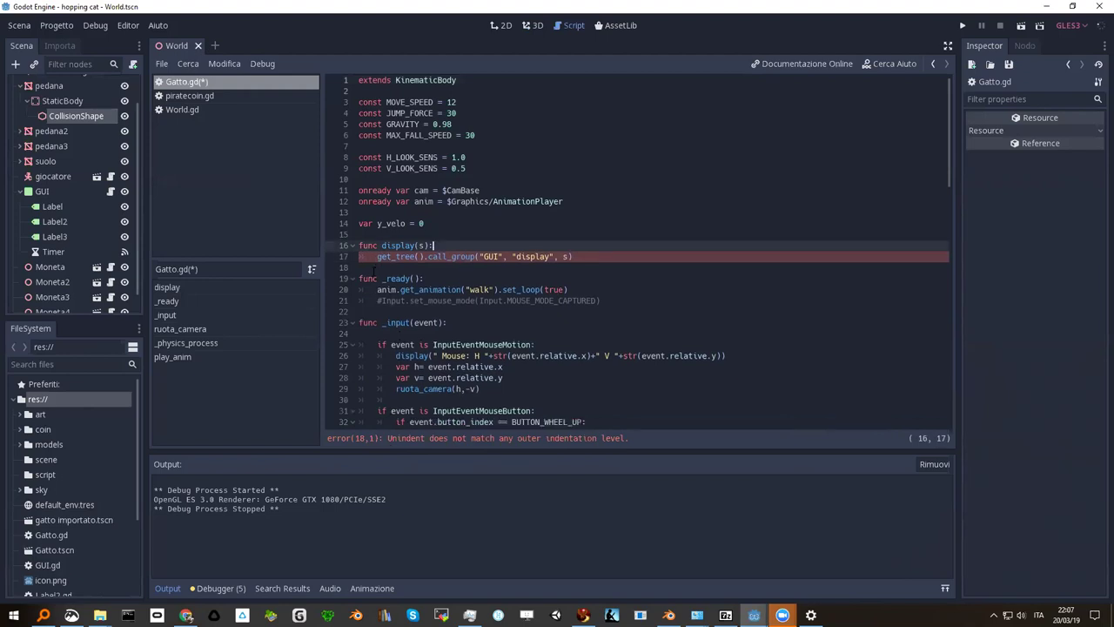
pyautogui.press('Down')
pyautogui.press('Down')
pyautogui.press('Down')
pyautogui.press('Up')
pyautogui.press('Up')
pyautogui.press('Up')
pyautogui.press('Down')
pyautogui.press('Up')
pyautogui.press('Up')
pyautogui.press('Down')
pyautogui.press('Down')
pyautogui.press('Up')
pyautogui.press('Down')
pyautogui.press('Up')
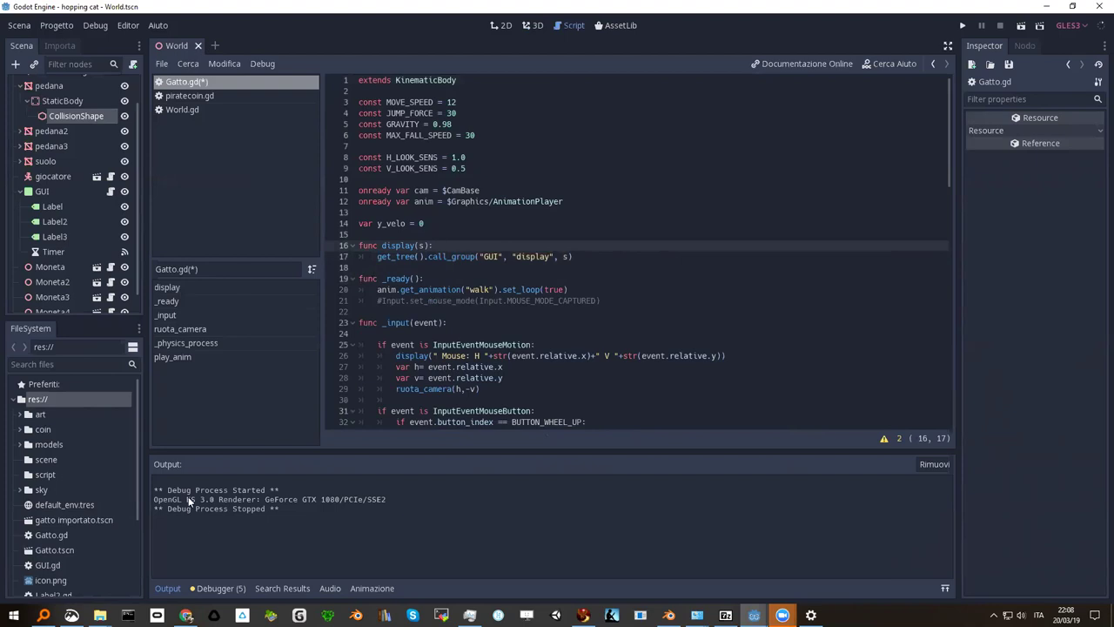
# Load the repl.it website in the browser's poll page tab
pyautogui.click(185, 616)
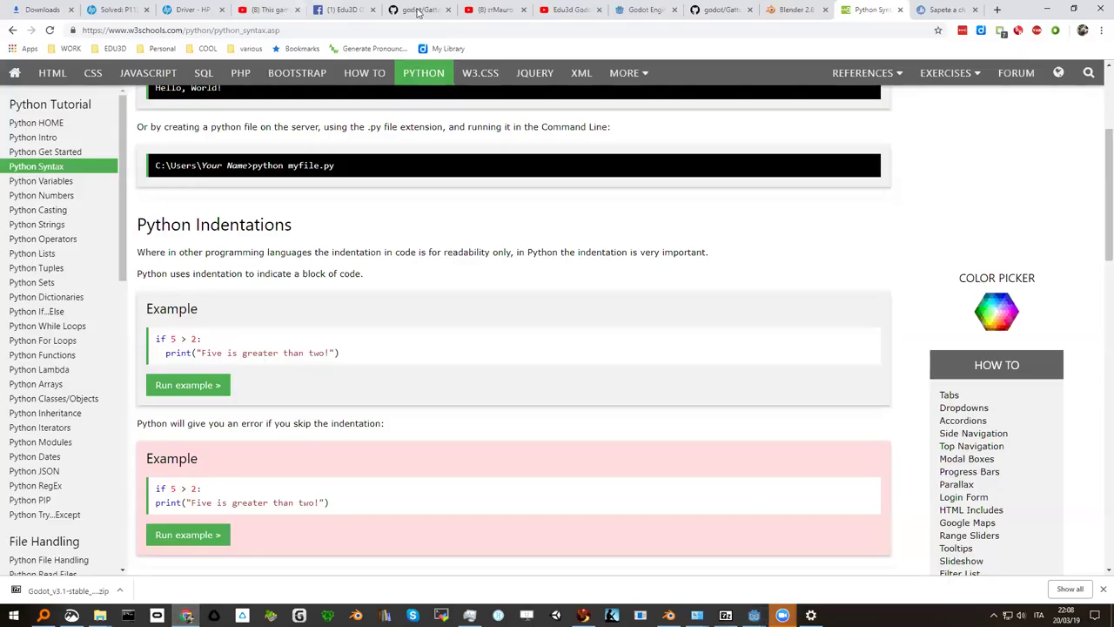
pyautogui.click(947, 11)
pyautogui.click(300, 35)
pyautogui.write('re')
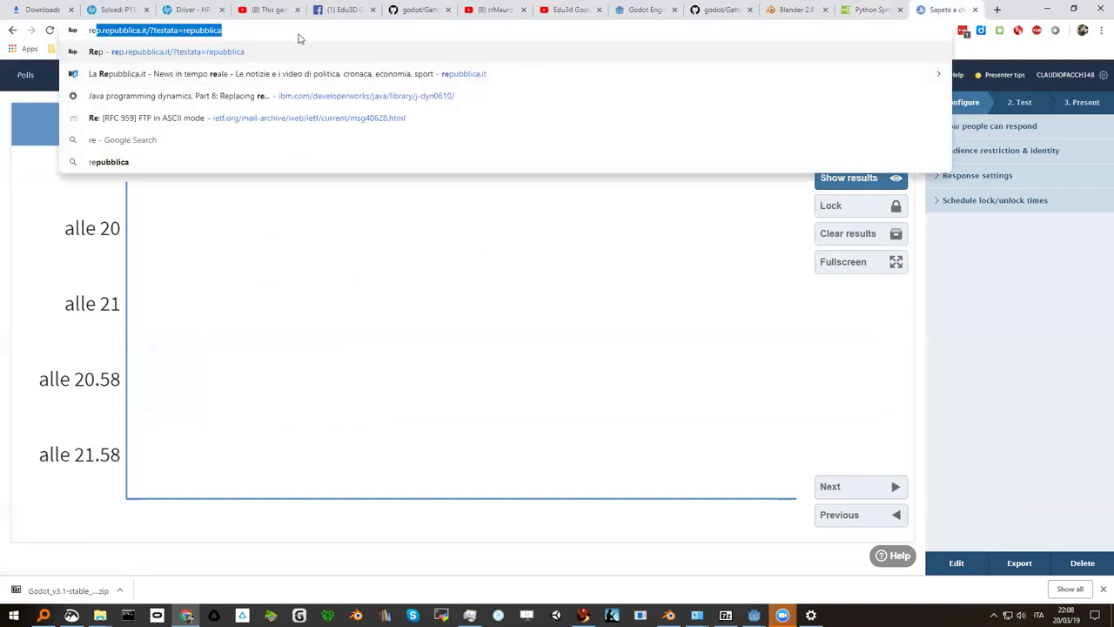
pyautogui.write('pl.u')
pyautogui.press('BackSpace')
pyautogui.write('it')
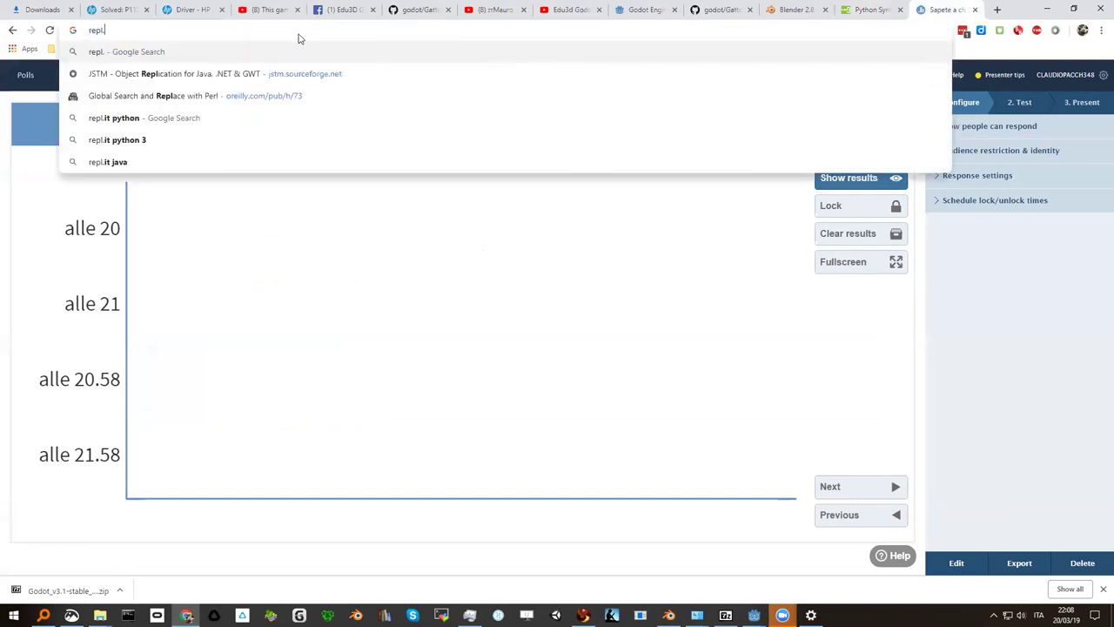
pyautogui.press('Return')
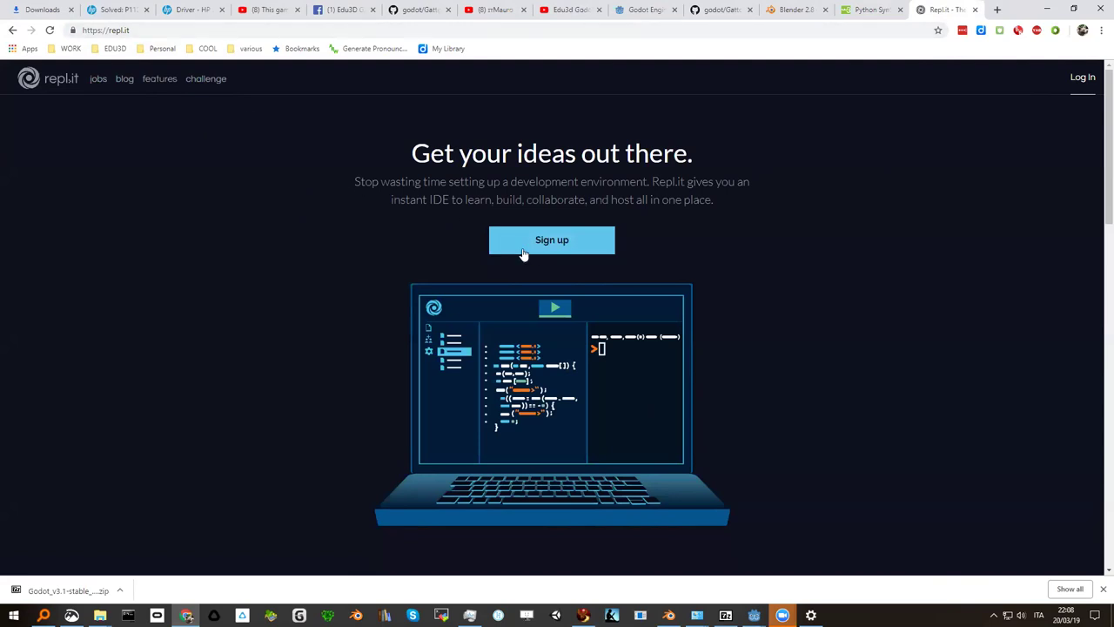
# Log in to repl.it using the Google sign-in and choose the account
pyautogui.click(1079, 79)
pyautogui.click(545, 278)
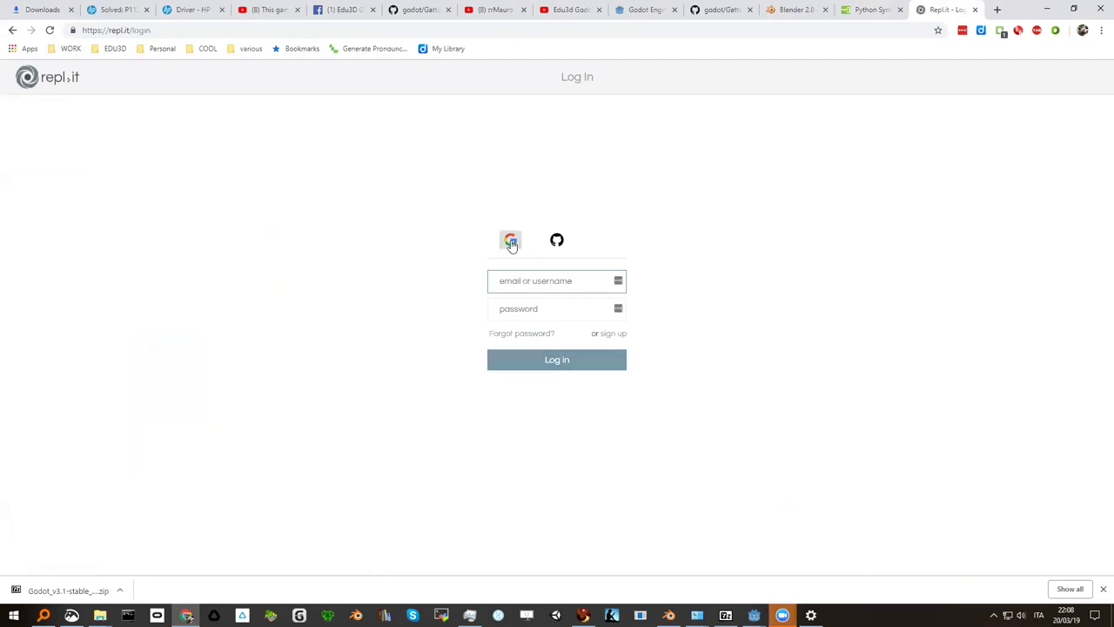
pyautogui.click(512, 243)
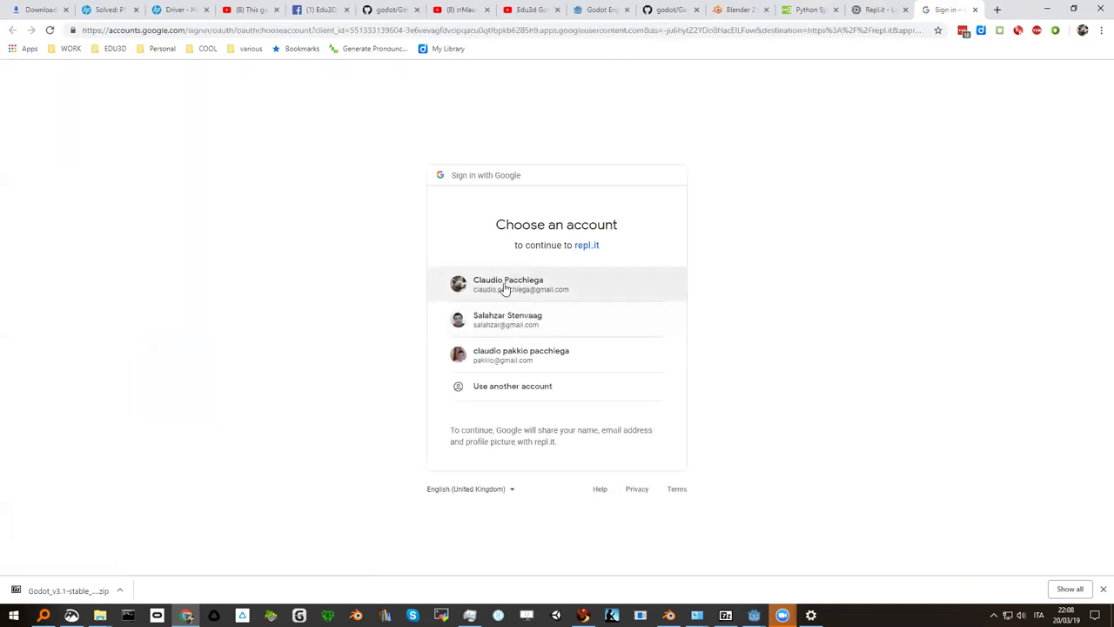
pyautogui.click(505, 288)
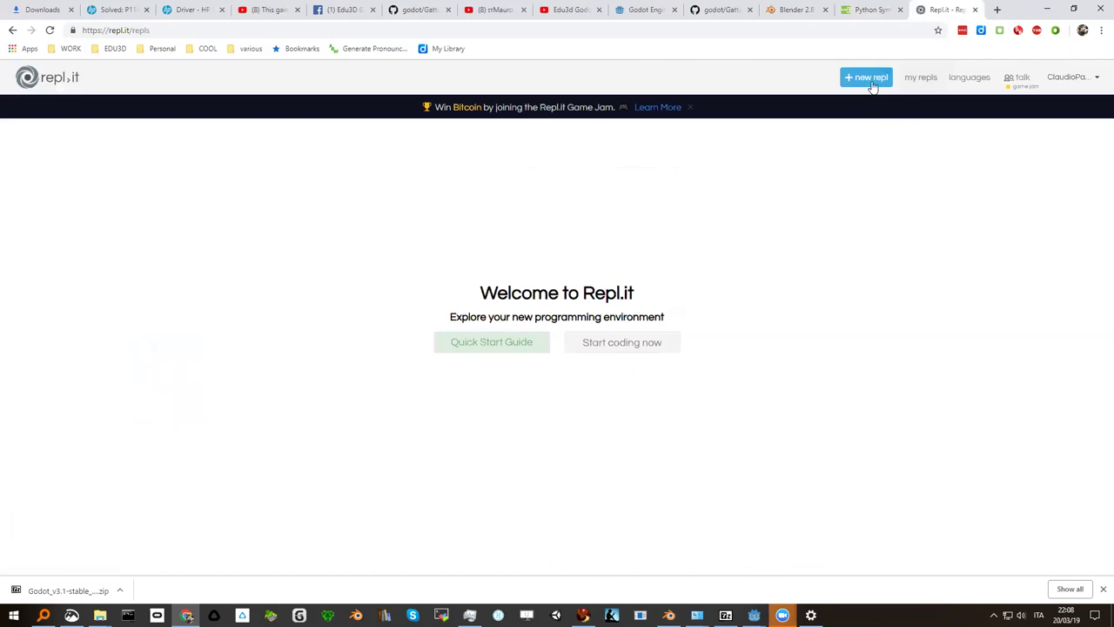
# Find Python in repl.it's languages list and create a new Python 3.6 repl
pyautogui.click(973, 79)
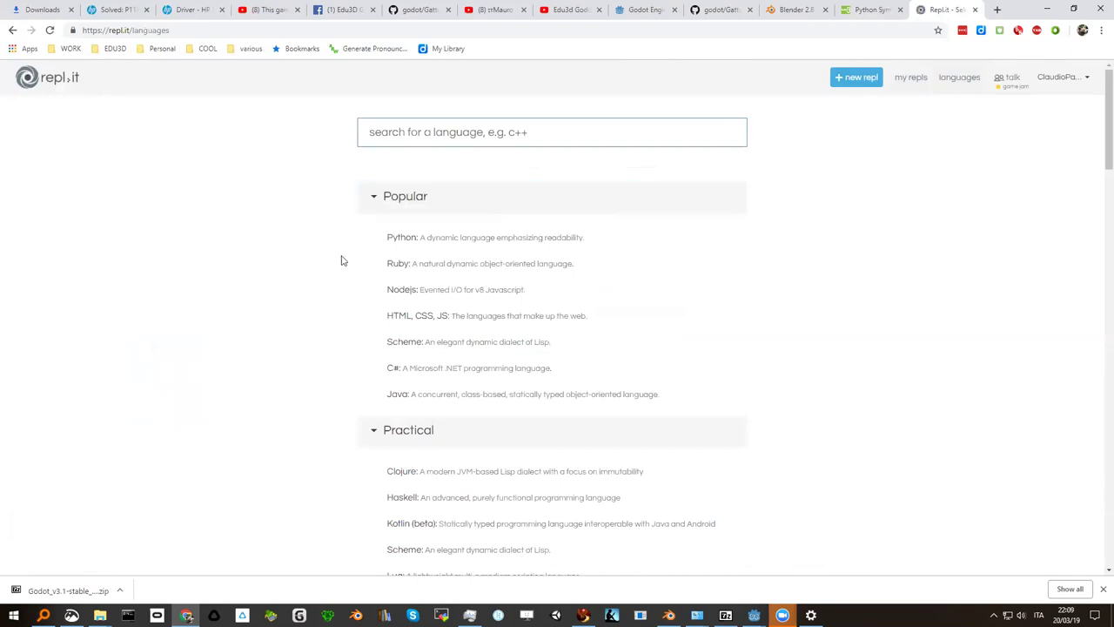
pyautogui.scroll(-3, 339, 258)
pyautogui.scroll(-3, 340, 257)
pyautogui.scroll(-1, 339, 261)
pyautogui.hotkey('ctrl', 'f')
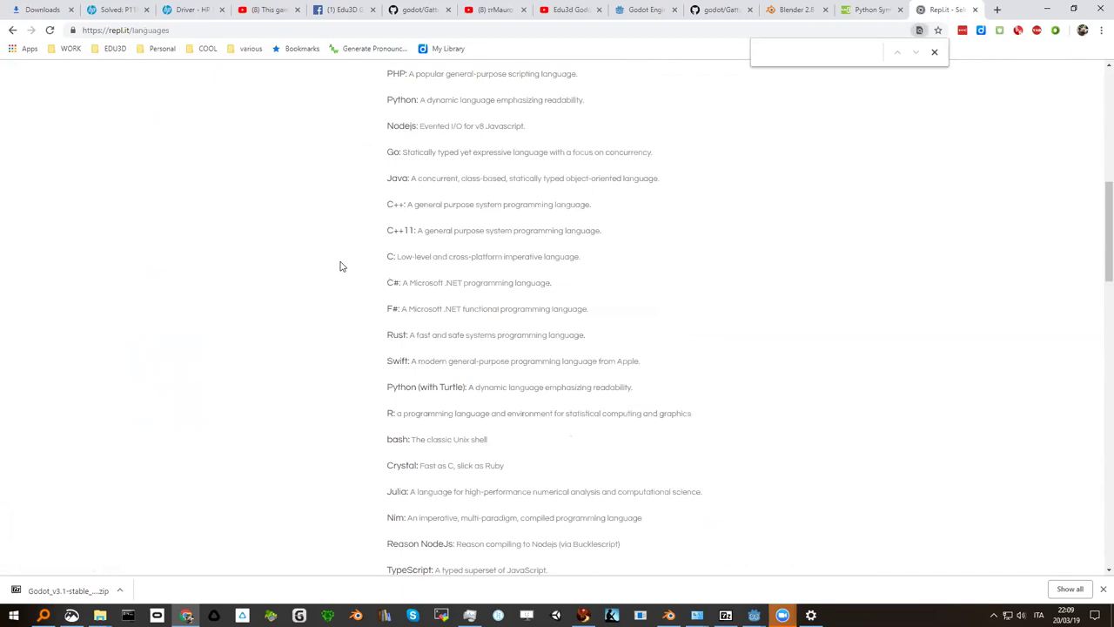
pyautogui.write('gd')
pyautogui.press('BackSpace')
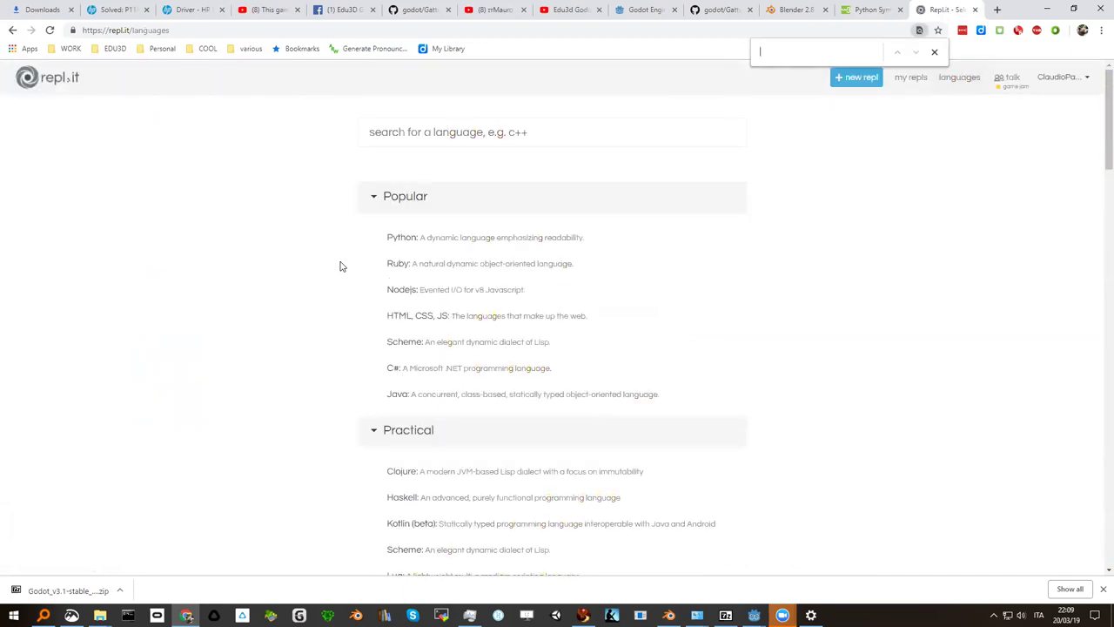
pyautogui.write('python')
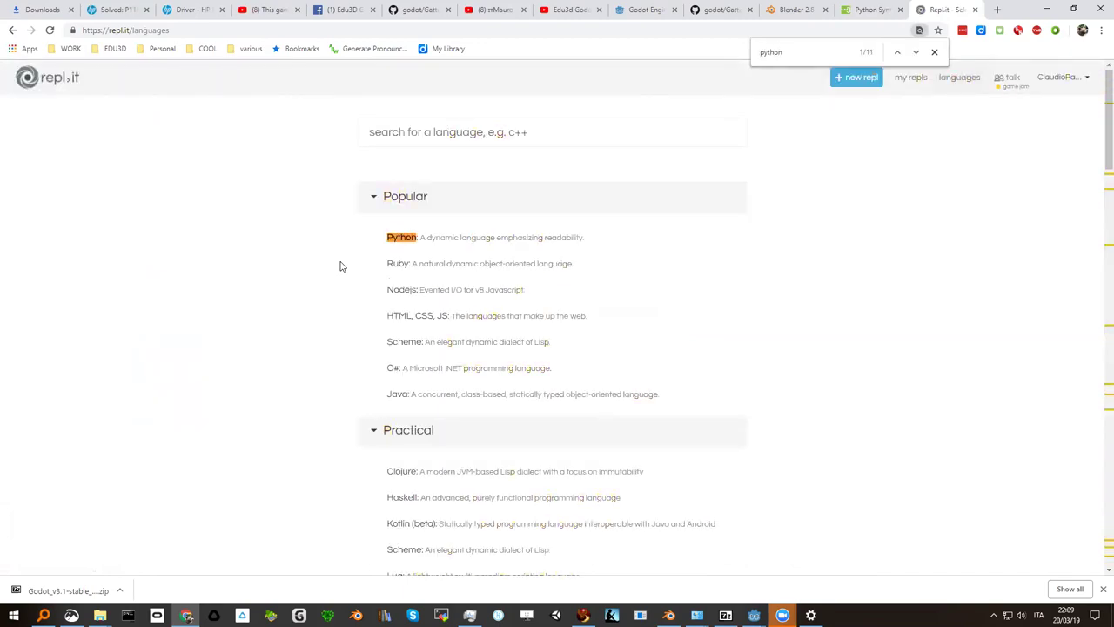
pyautogui.click(398, 241)
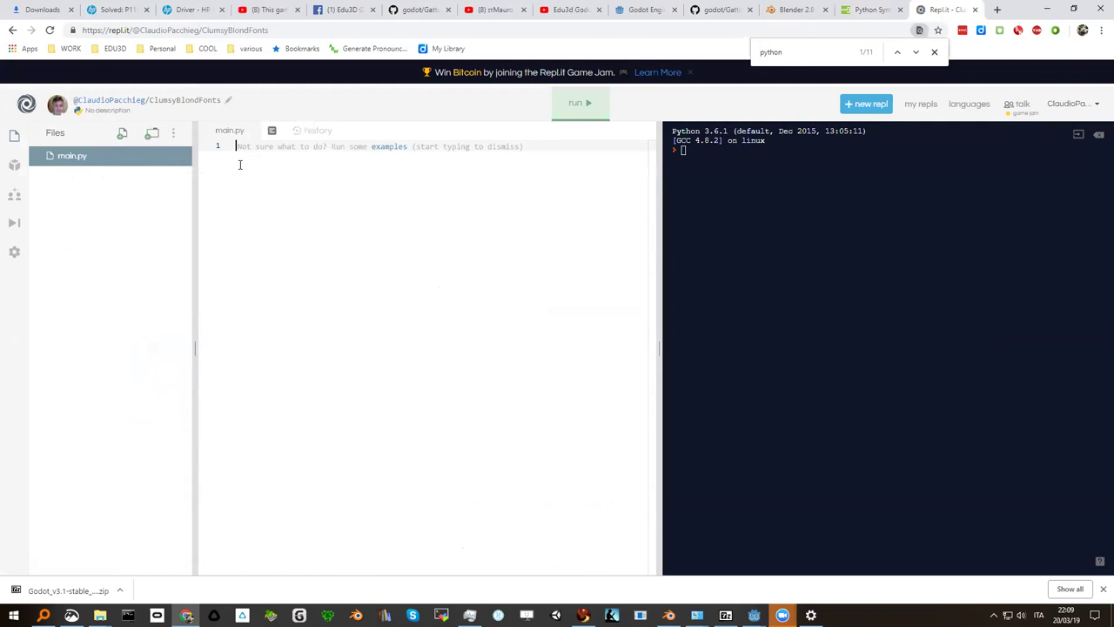
# Write print("hello world") in main.py and run it, selecting the console output
pyautogui.write('prin')
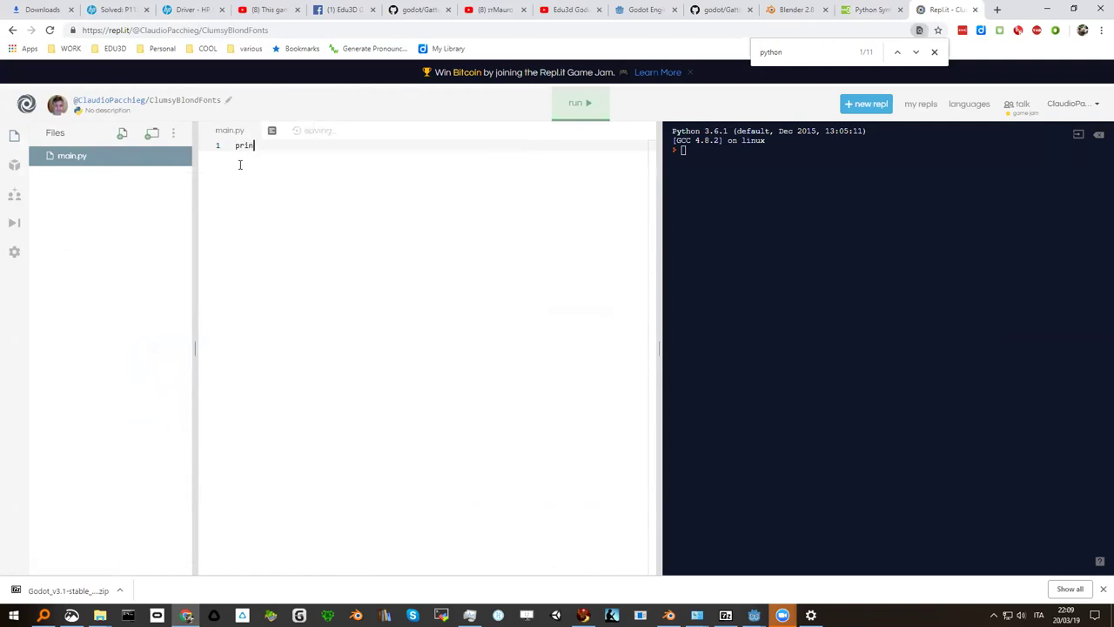
pyautogui.write('t()')
pyautogui.press('BackSpace')
pyautogui.press('BackSpace')
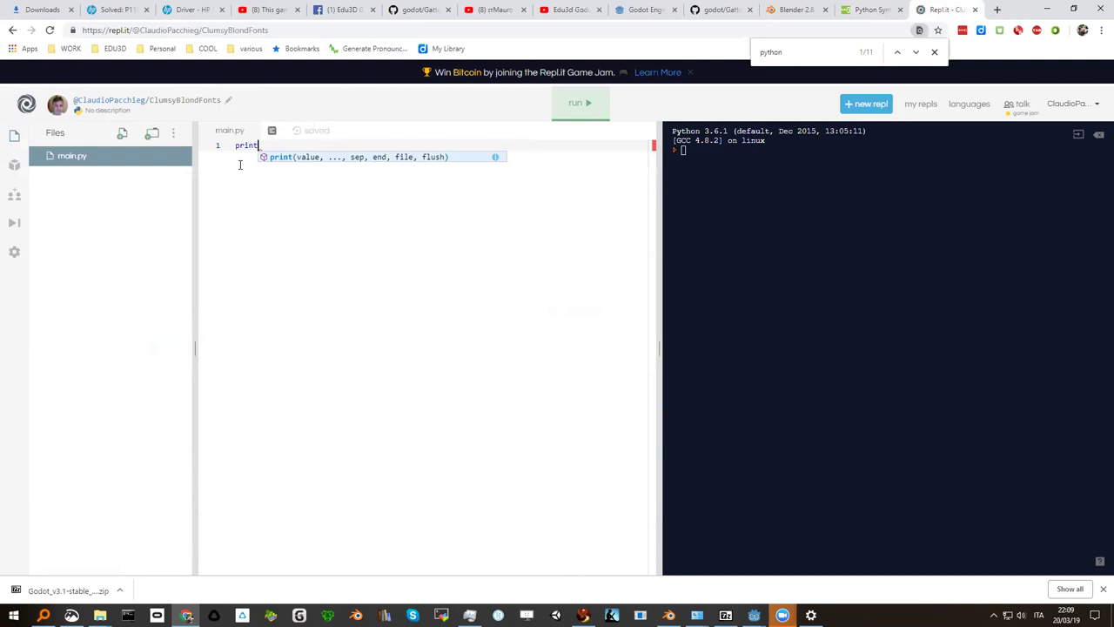
pyautogui.write('(')
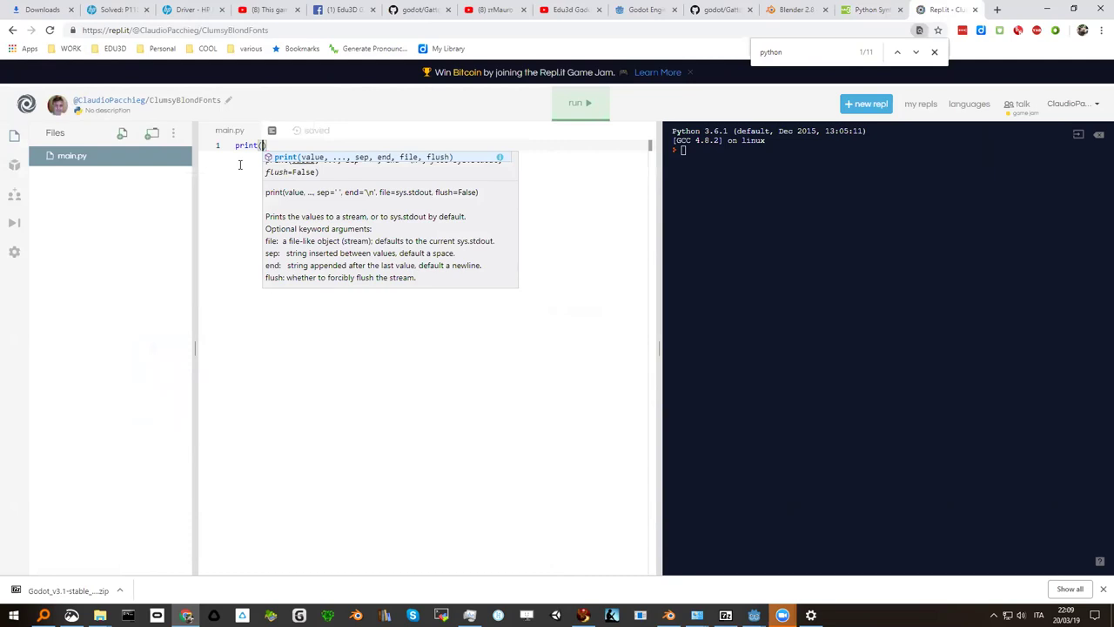
pyautogui.write('"hell')
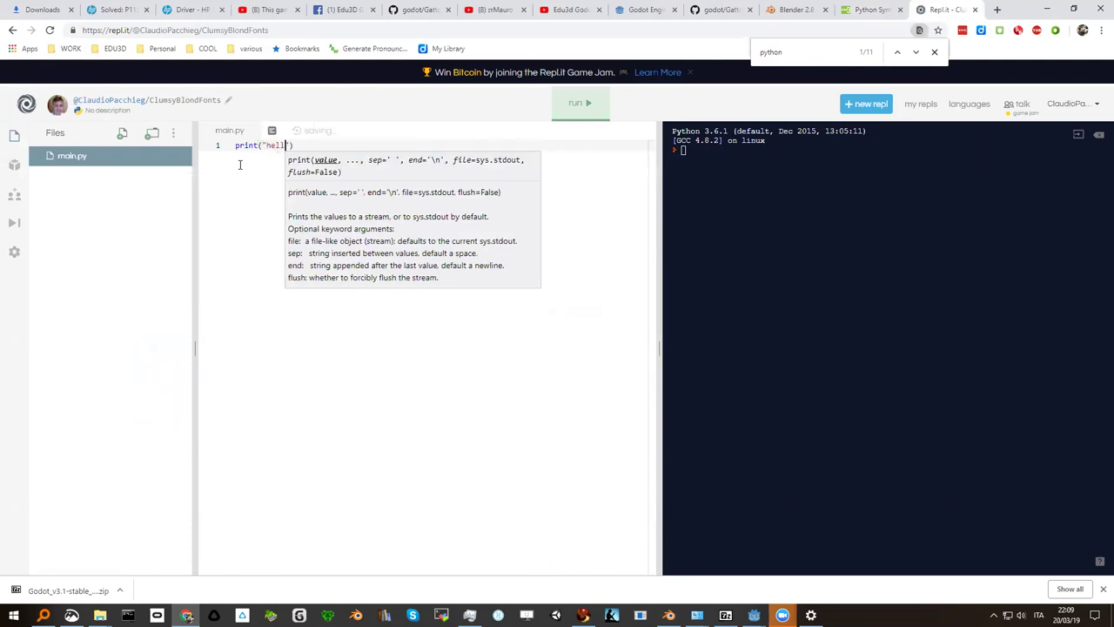
pyautogui.write('o world')
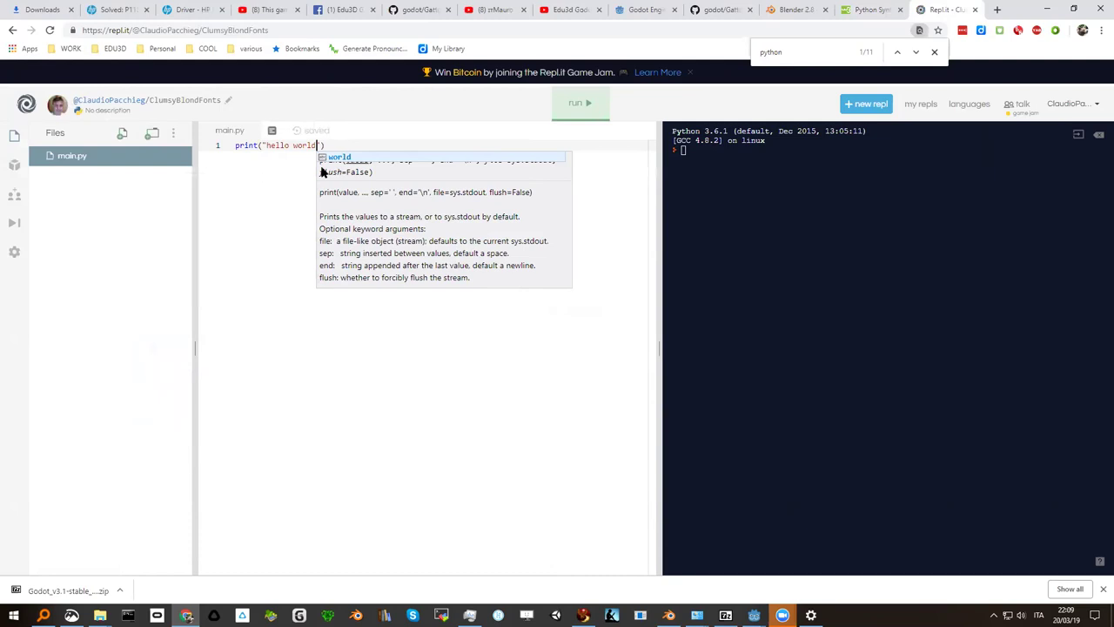
pyautogui.press('Escape')
pyautogui.click(567, 106)
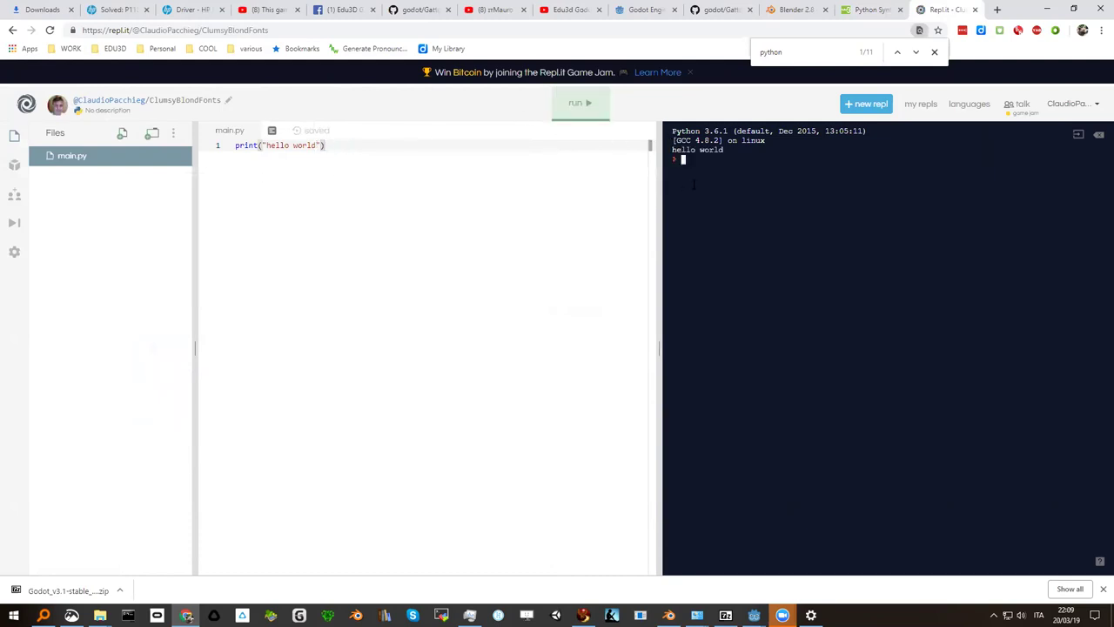
pyautogui.moveTo(672, 150); pyautogui.dragTo(728, 153)
# Change the text to "hello world1" and run the program again
pyautogui.click(316, 146)
pyautogui.write('1')
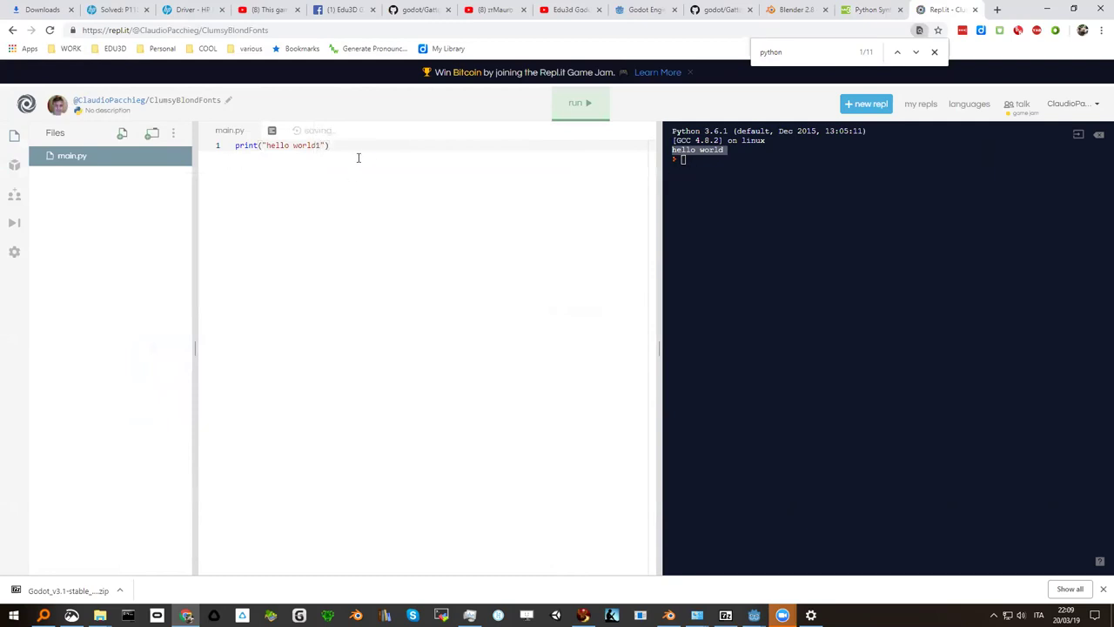
pyautogui.click(589, 105)
# Add an 'if 5>4:' line above the print statement and indent the print under it
pyautogui.moveTo(236, 146)
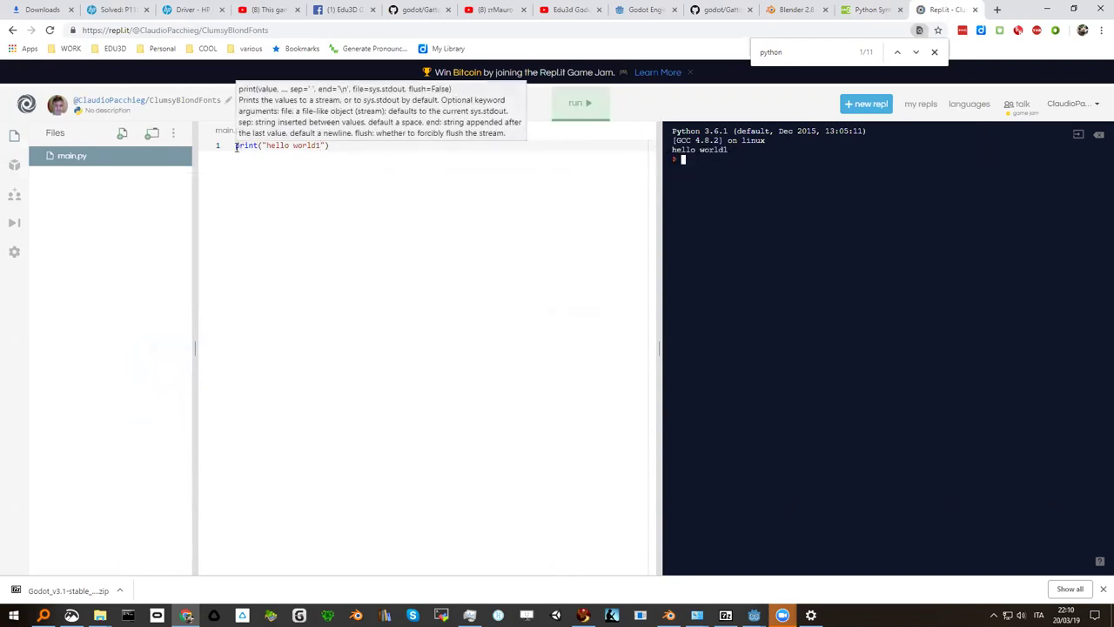
pyautogui.doubleClick(240, 147)
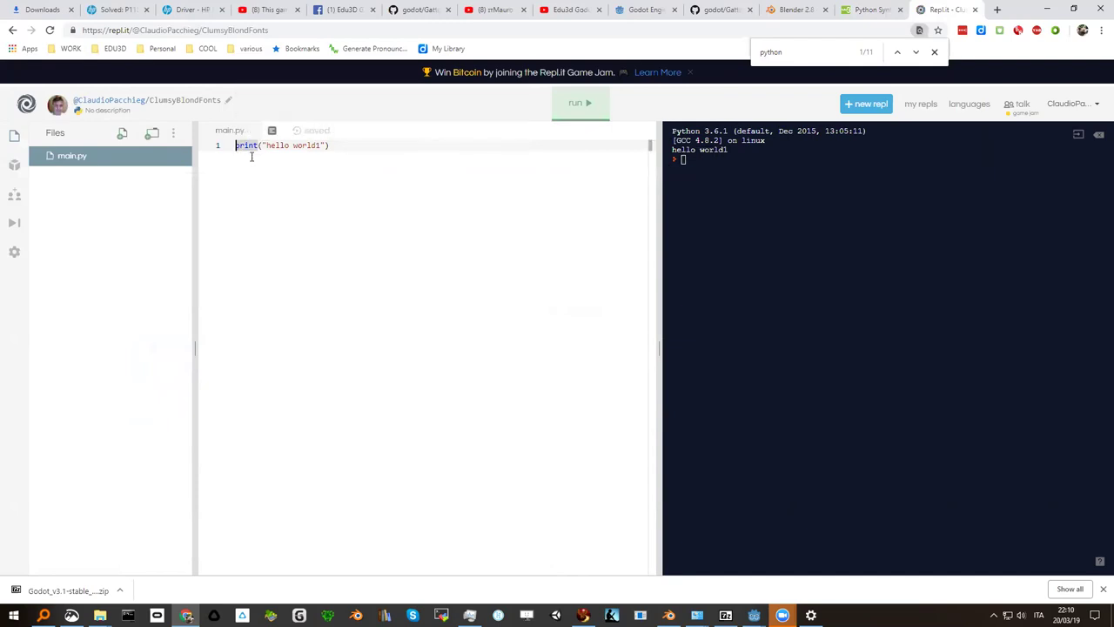
pyautogui.press('Home')
pyautogui.press('Return')
pyautogui.press('Up')
pyautogui.write('if ')
pyautogui.write('s')
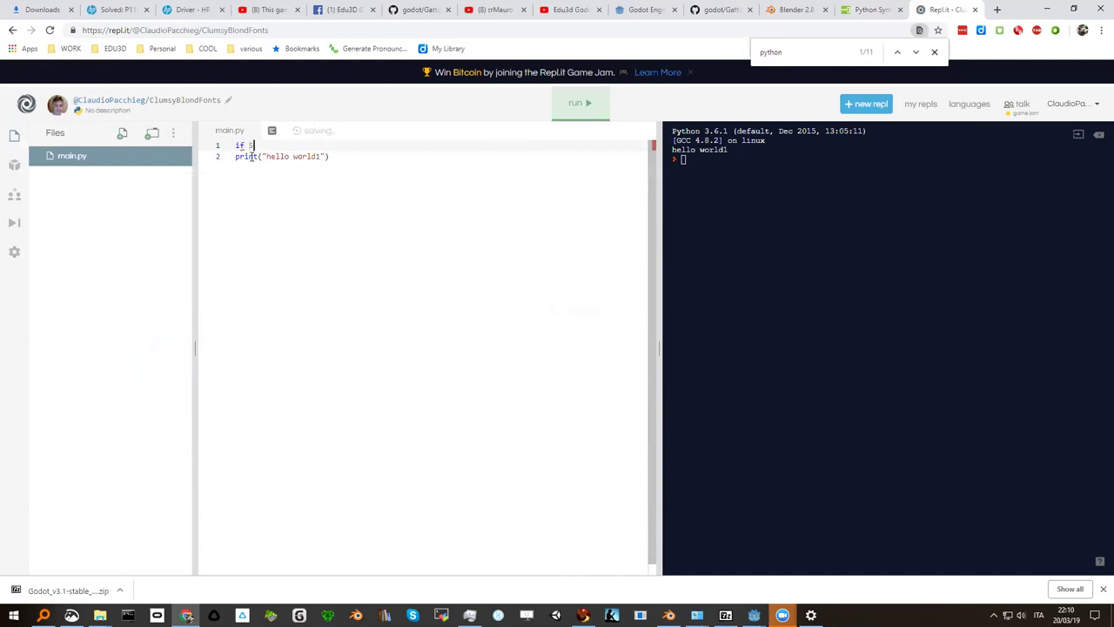
pyautogui.write('>4')
pyautogui.write(':')
pyautogui.press('Down')
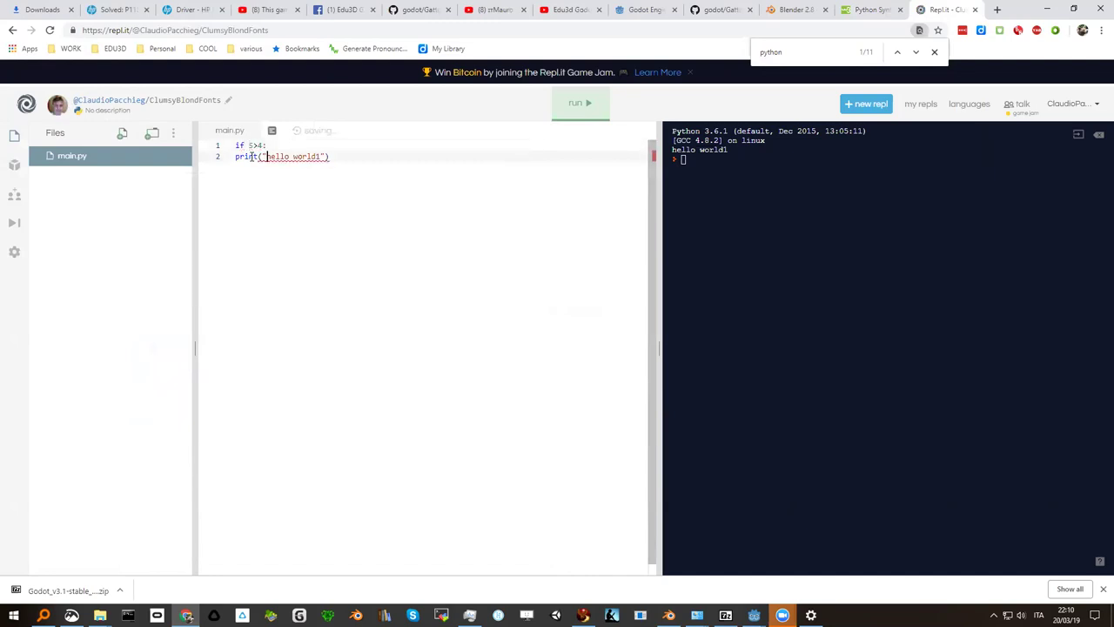
pyautogui.press('Home')
pyautogui.press('Tab')
# Change the printed text to 'è vero che 5 è maggiore di 4' and run the program
pyautogui.press('Right')
pyautogui.press('Right')
pyautogui.press('Right')
pyautogui.press('Right')
pyautogui.press('Right')
pyautogui.press('Right')
pyautogui.hotkey('shift', 'Right')
pyautogui.hotkey('shift', 'Right')
pyautogui.hotkey('shift', 'Right')
pyautogui.hotkey('shift', 'Right')
pyautogui.hotkey('shift', 'Right')
pyautogui.hotkey('shift', 'Right')
pyautogui.hotkey('shift', 'Right')
pyautogui.hotkey('shift', 'Right')
pyautogui.hotkey('shift', 'Right')
pyautogui.hotkey('shift', 'Right')
pyautogui.hotkey('shift', 'Right')
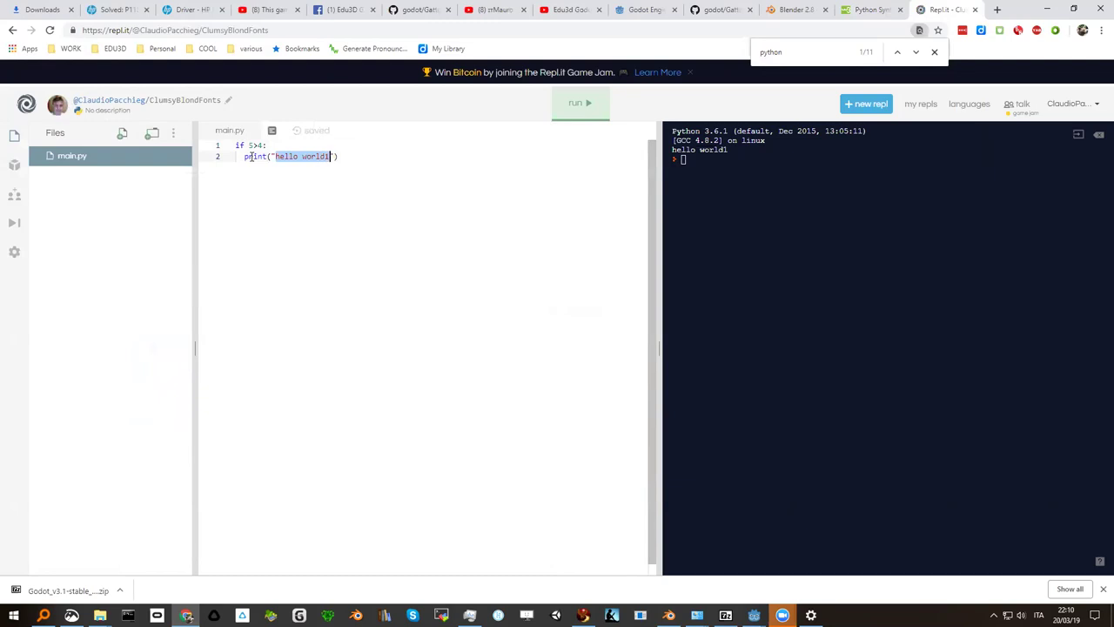
pyautogui.write('è vero che 5>')
pyautogui.press('BackSpace')
pyautogui.write('è maggiore di 4')
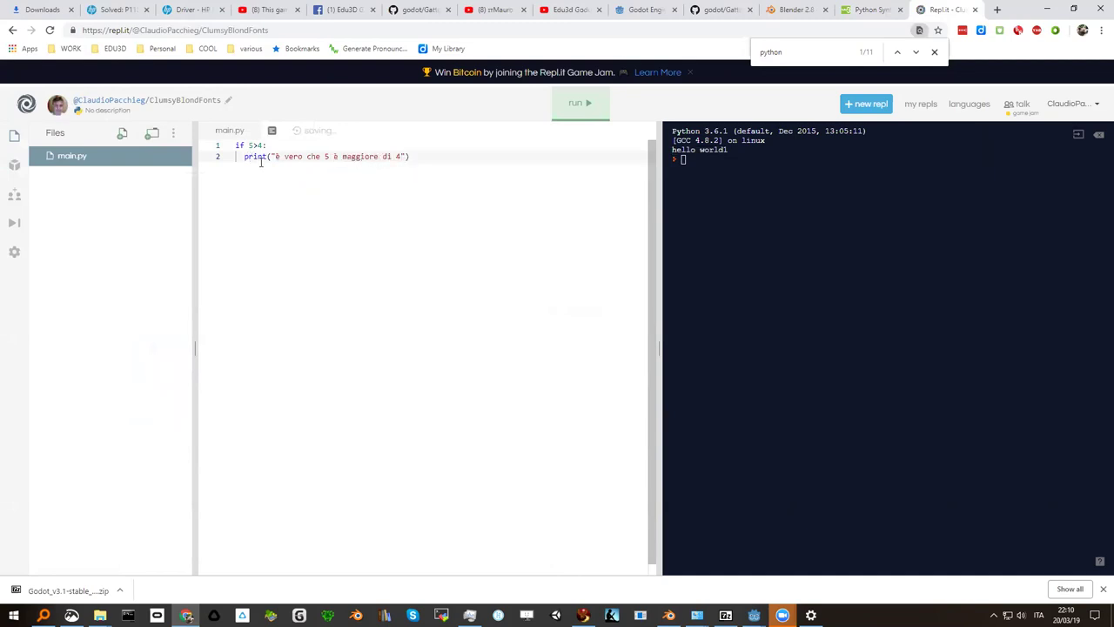
pyautogui.click(570, 106)
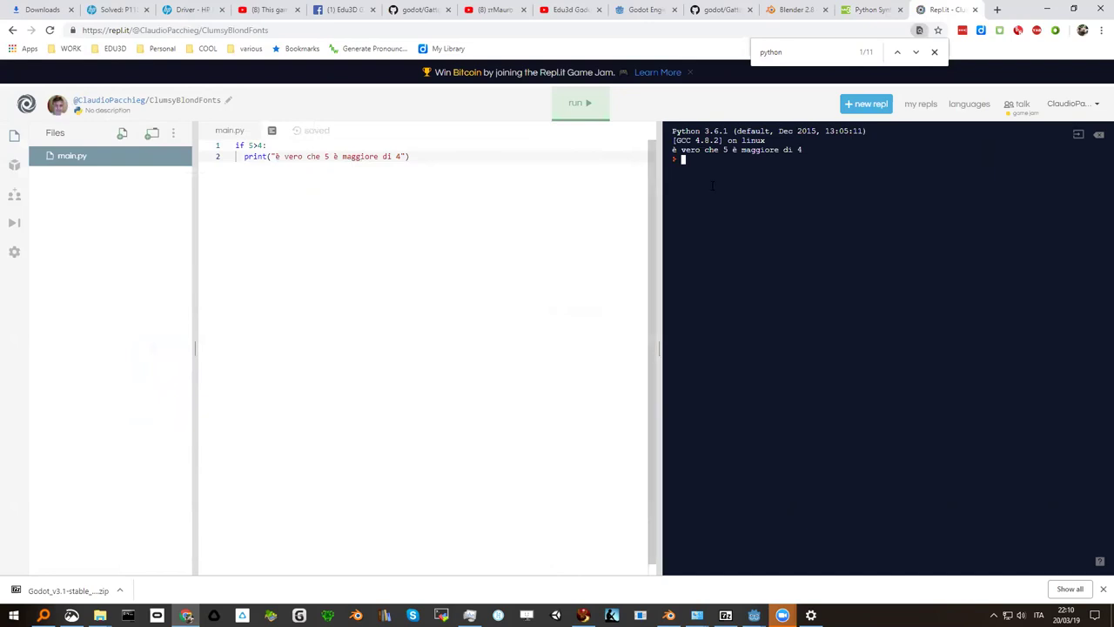
pyautogui.moveTo(672, 150); pyautogui.dragTo(802, 150)
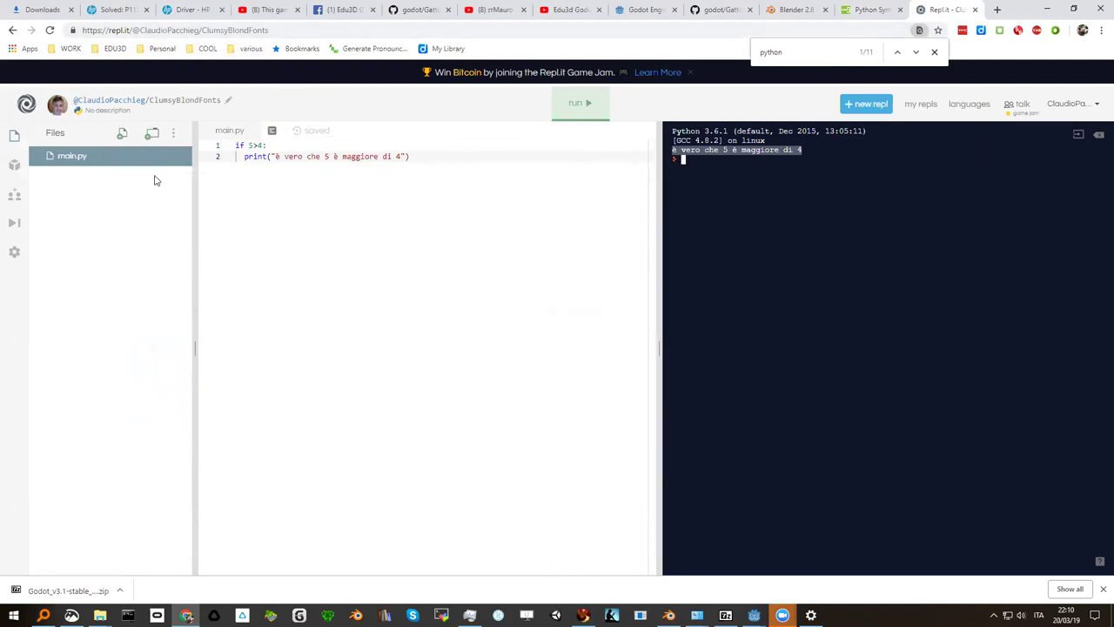
pyautogui.click(209, 31)
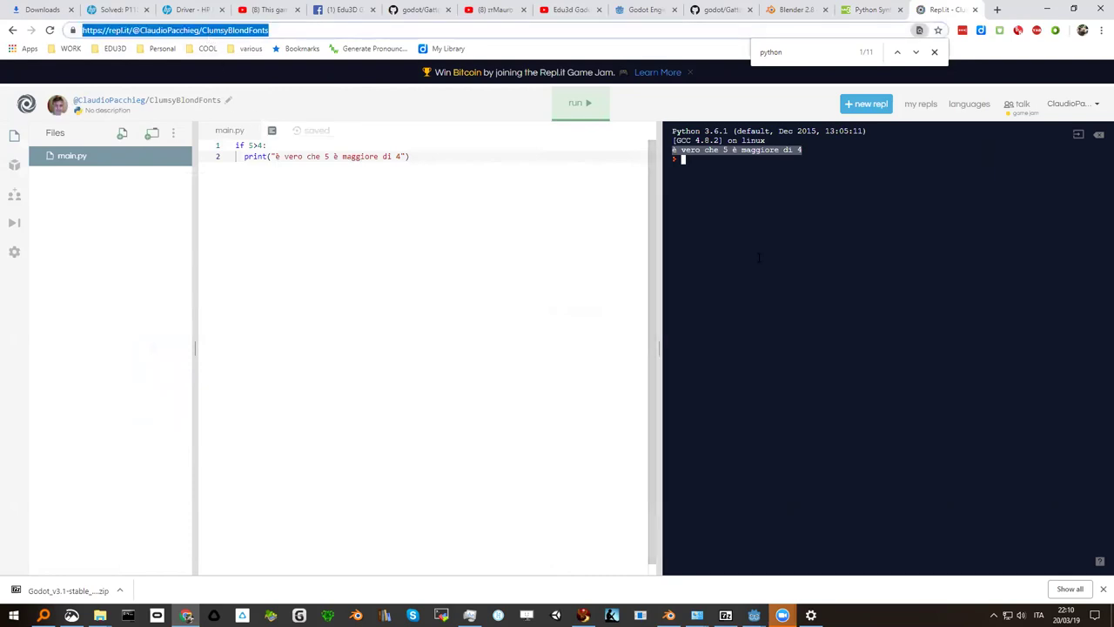
pyautogui.hotkey('alt', 'Tab')
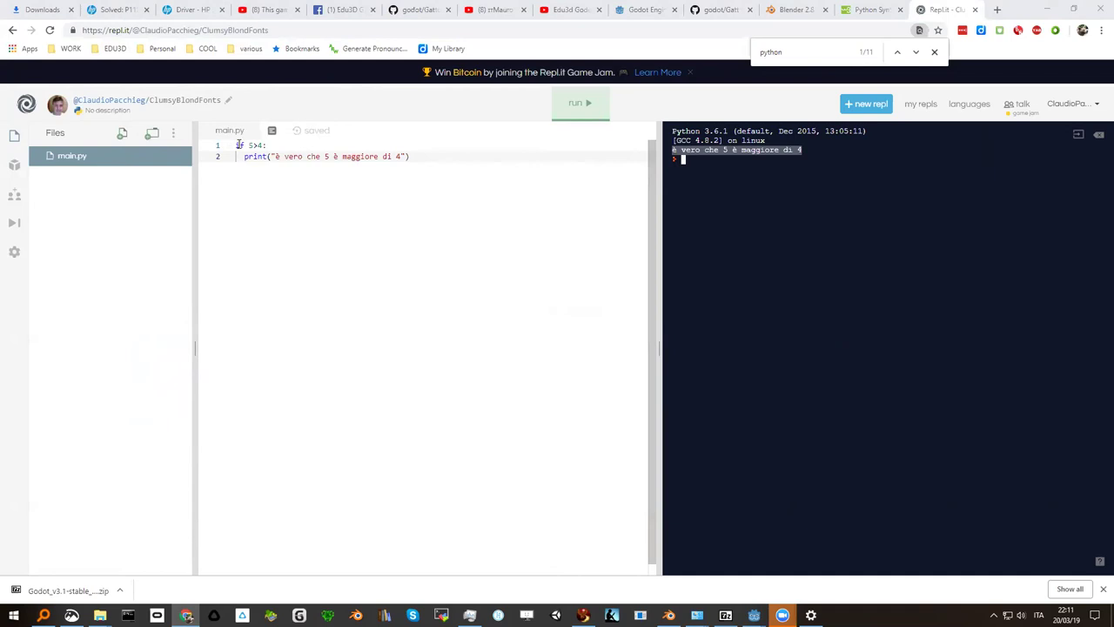
# Make an empty first line above the if block in main.py
pyautogui.click(416, 155)
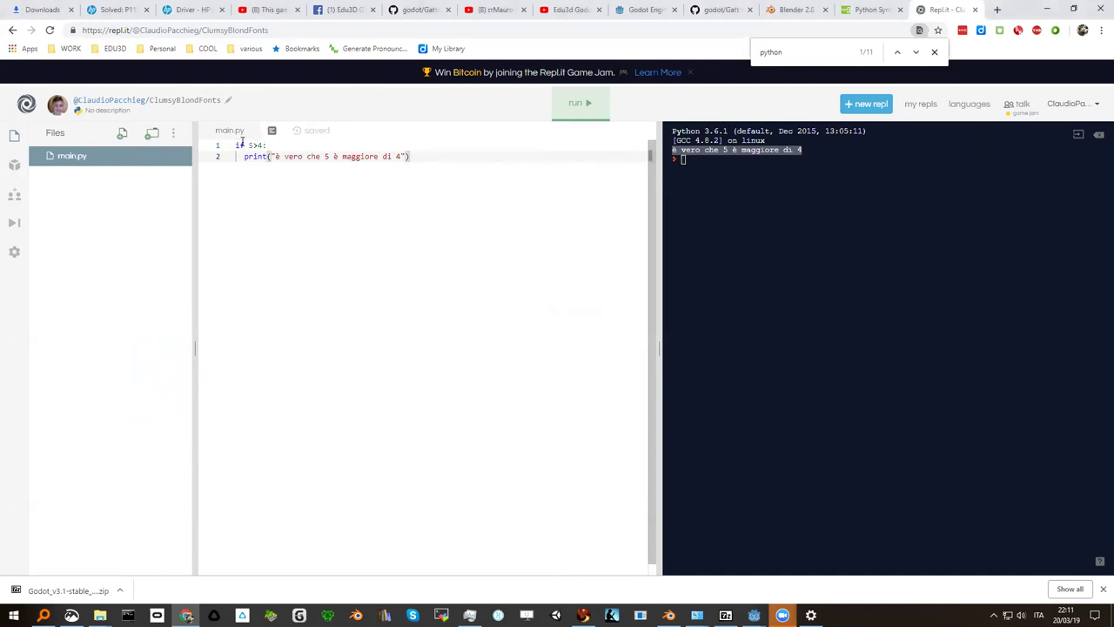
pyautogui.click(232, 146)
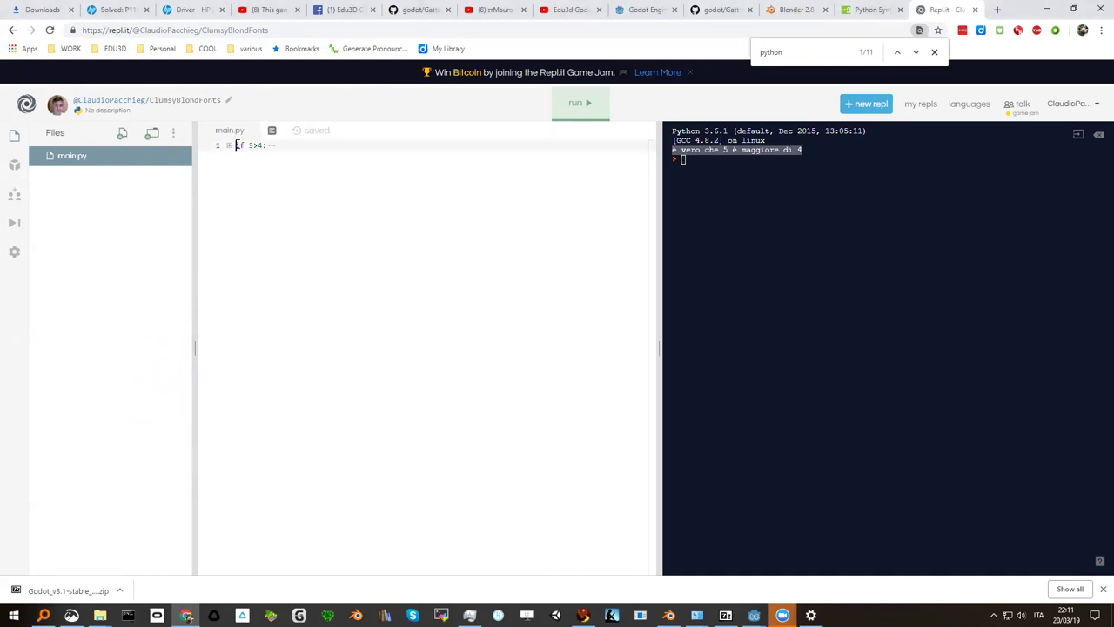
pyautogui.press('Return')
pyautogui.press('Return')
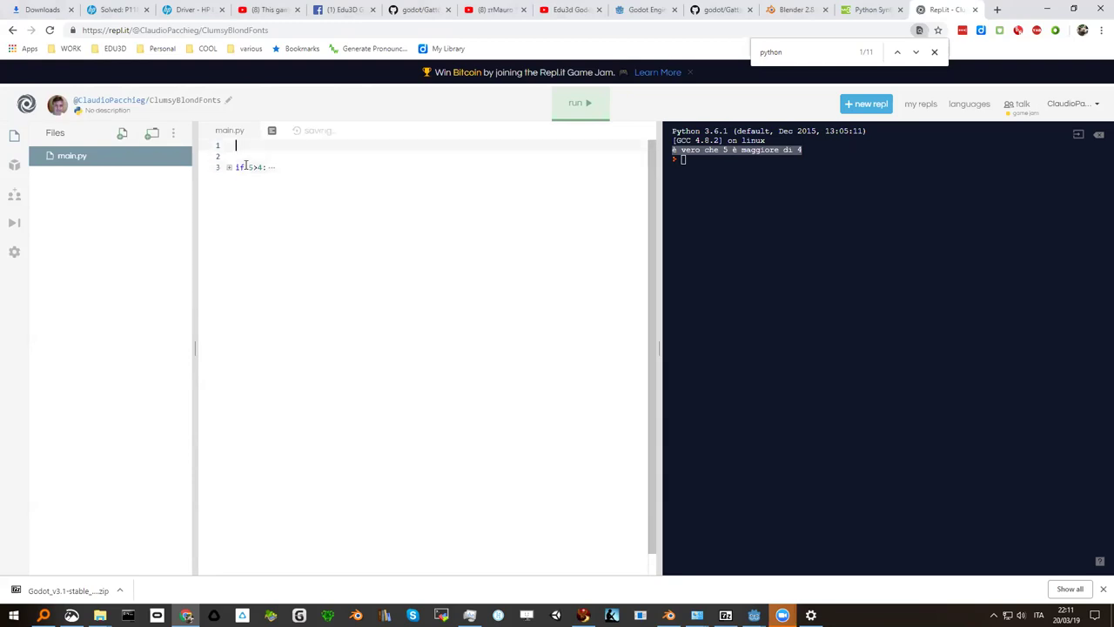
pyautogui.click(229, 168)
pyautogui.click(250, 151)
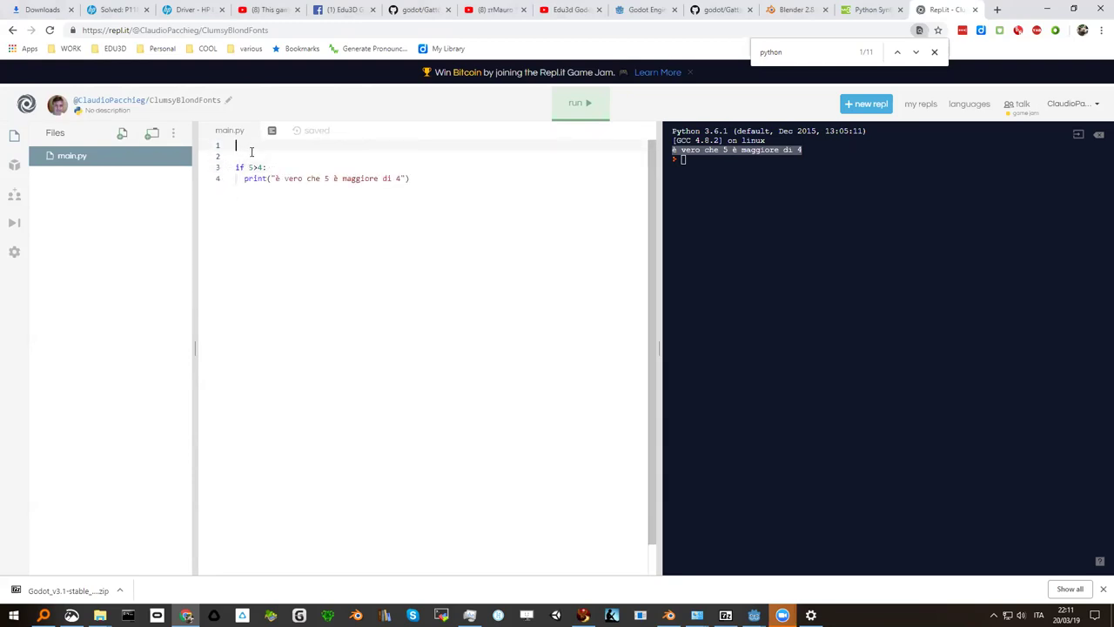
# Write 'for i in range(10):' with an indented 'print(i)' body and run it
pyautogui.write('for i ')
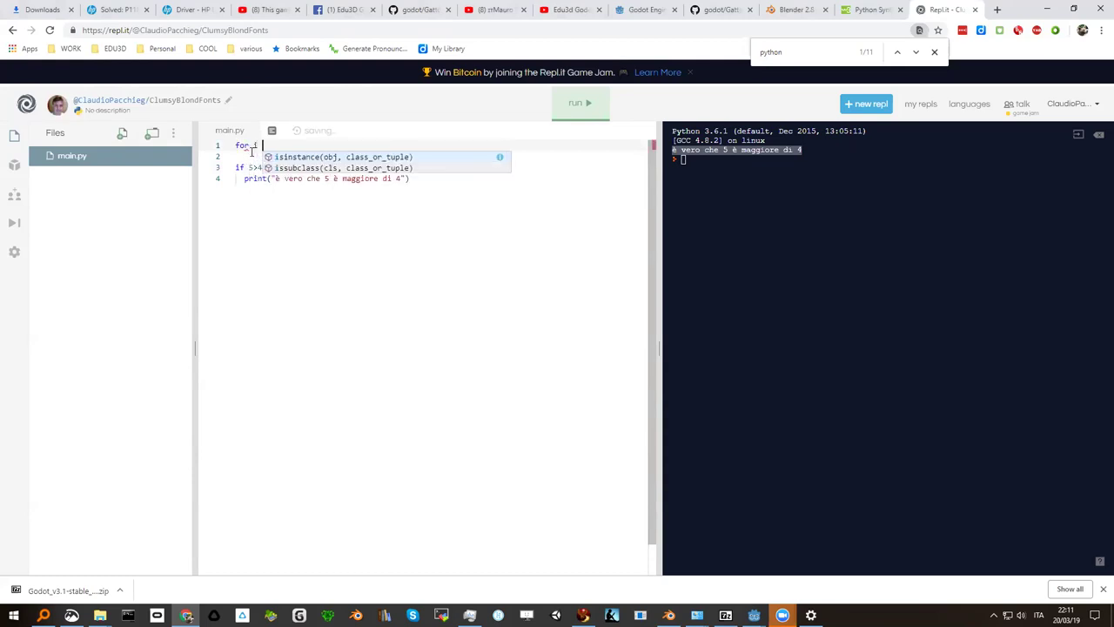
pyautogui.write('in ran')
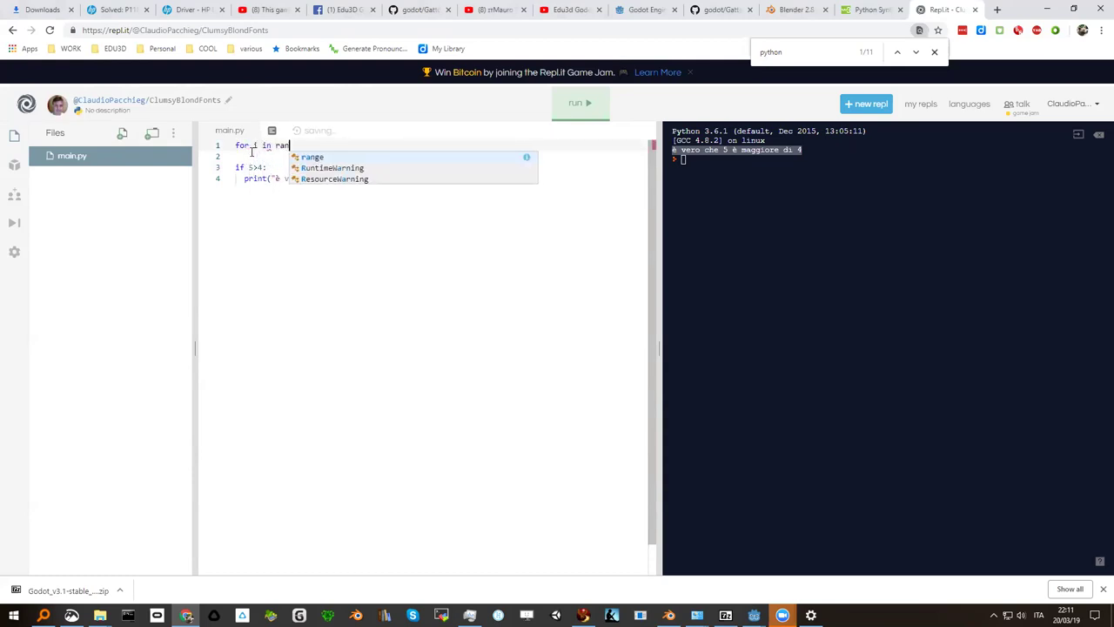
pyautogui.write('ge()')
pyautogui.press('BackSpace')
pyautogui.press('BackSpace')
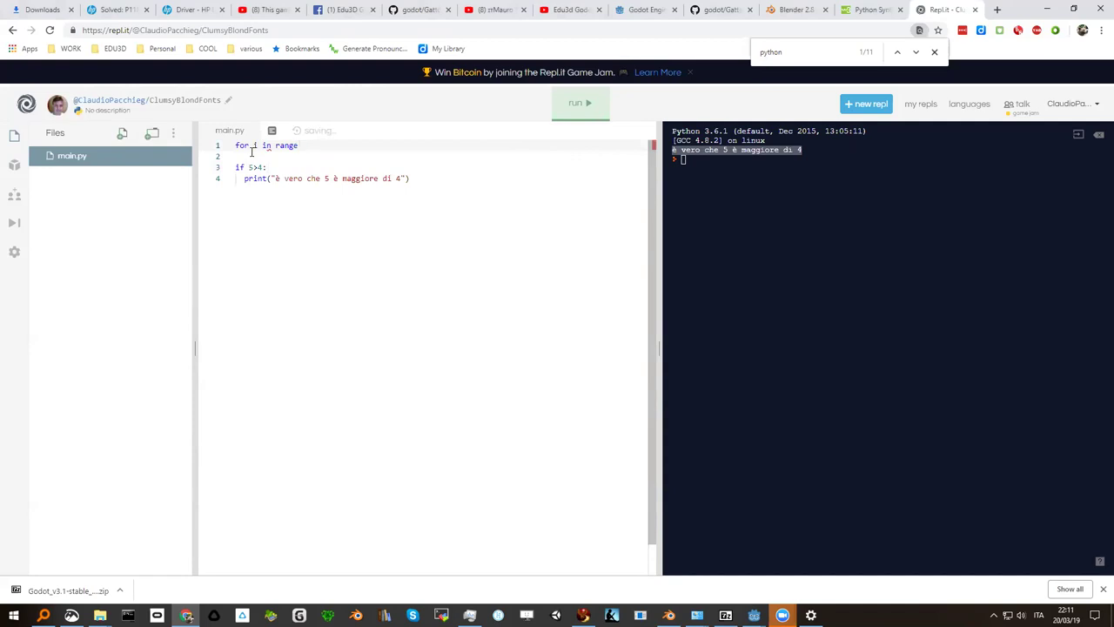
pyautogui.write('(10)')
pyautogui.write(':')
pyautogui.press('Return')
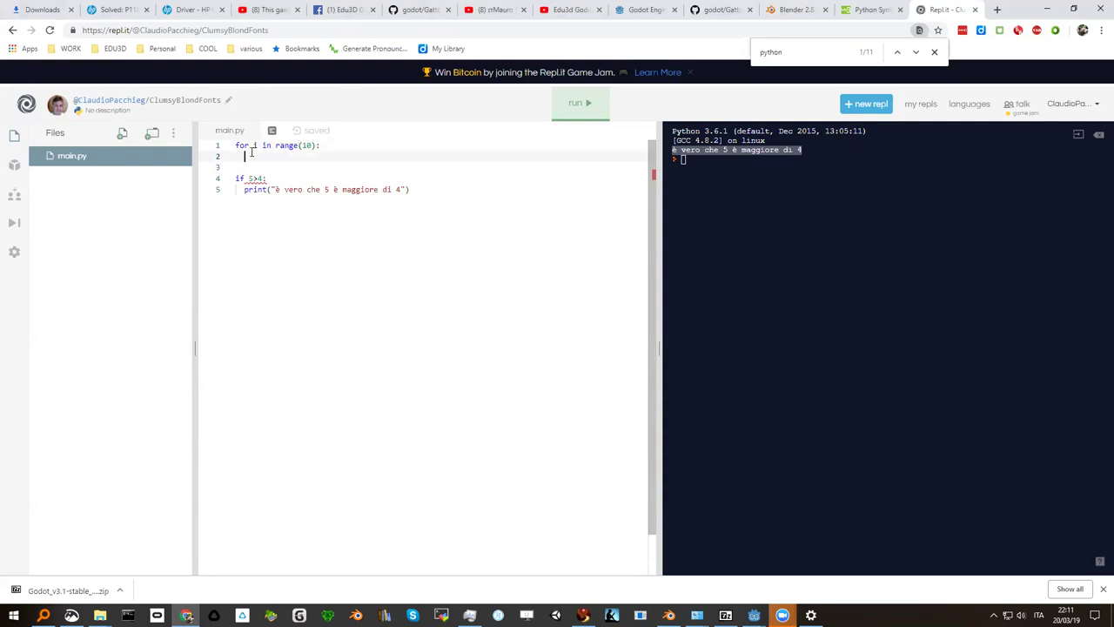
pyautogui.write('print')
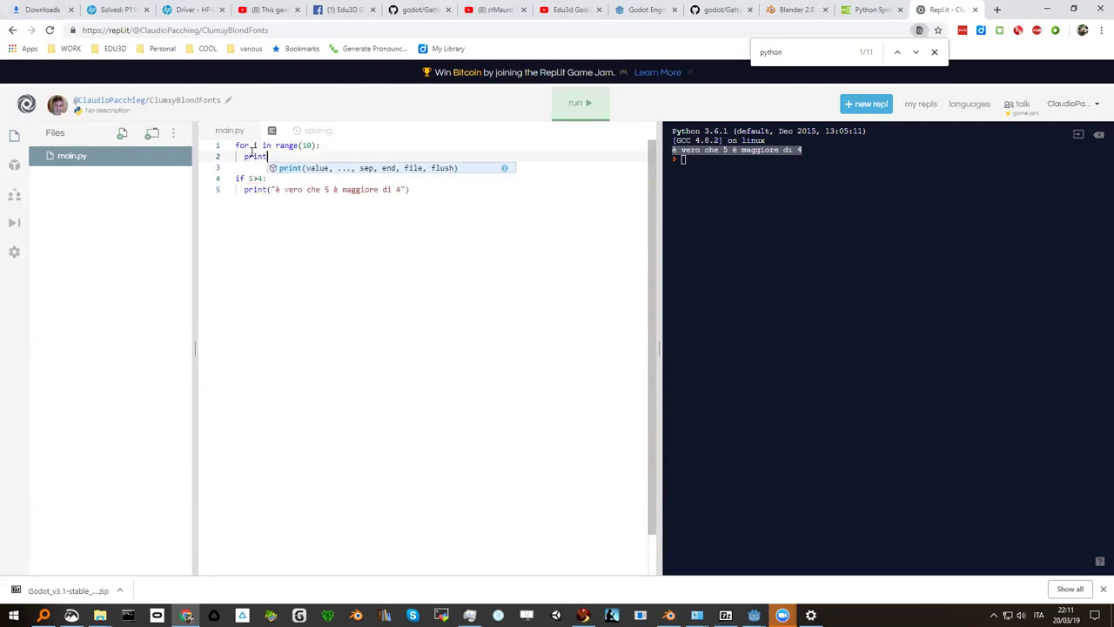
pyautogui.write('(i)')
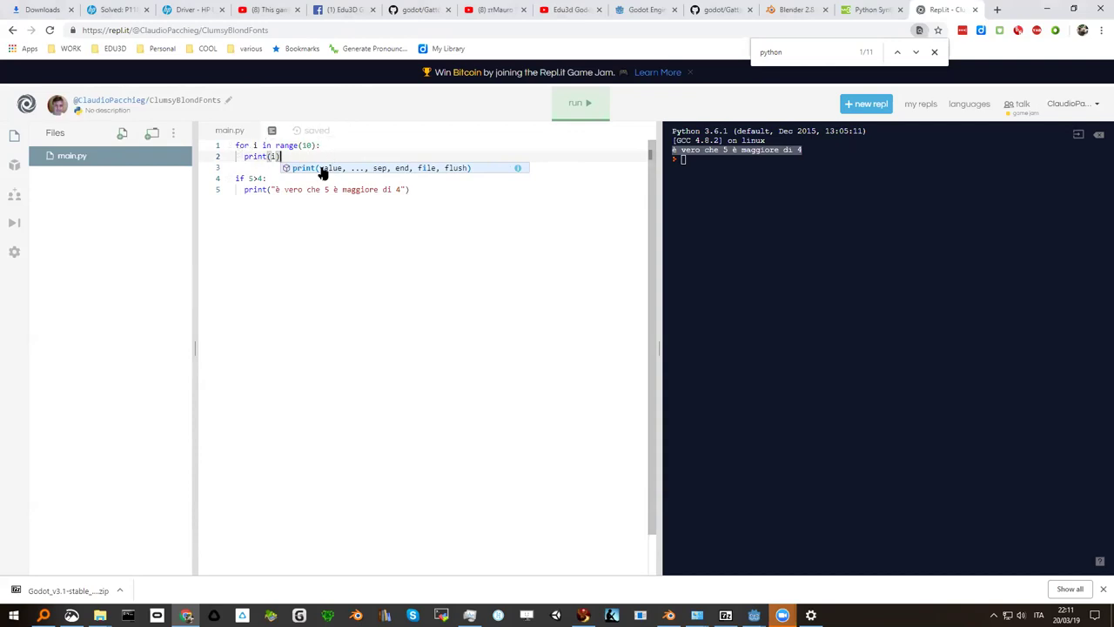
pyautogui.click(578, 102)
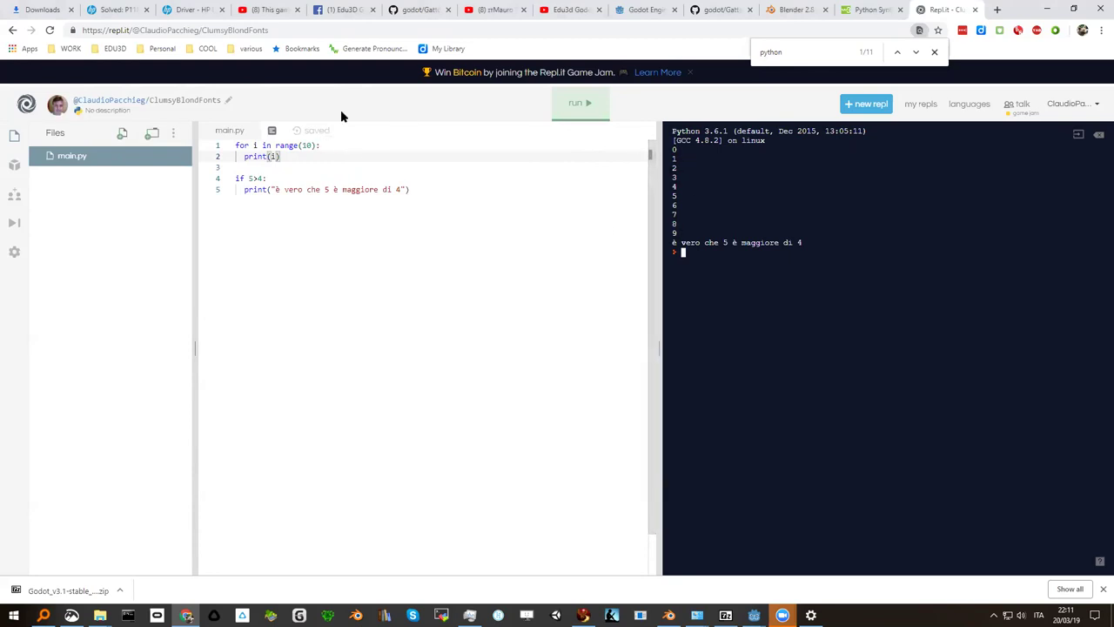
pyautogui.click(235, 145)
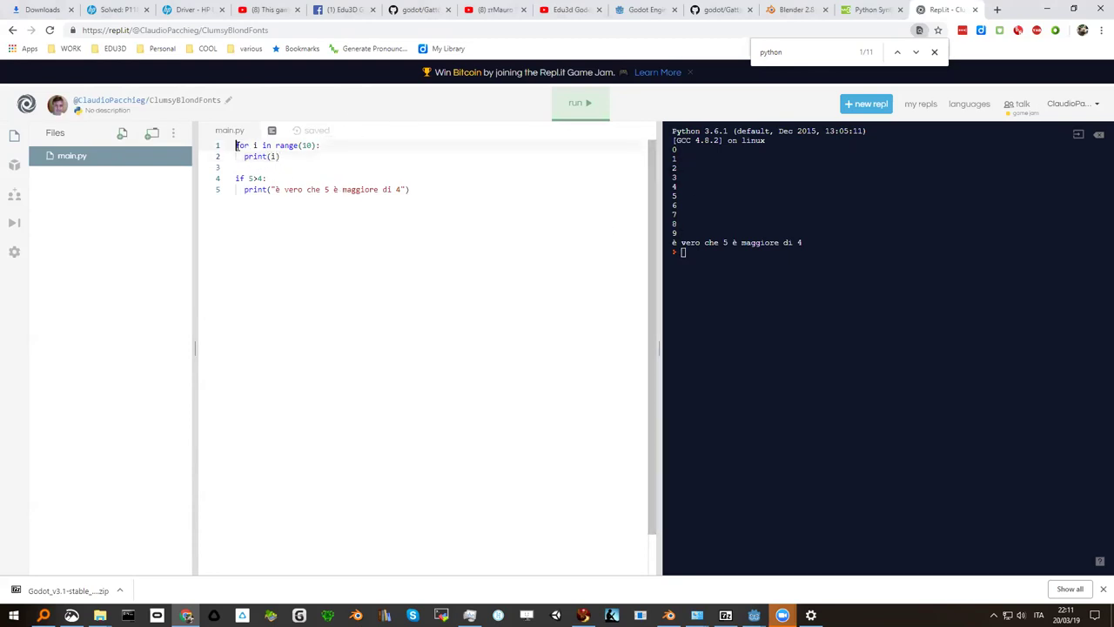
pyautogui.moveTo(236, 146); pyautogui.dragTo(284, 165)
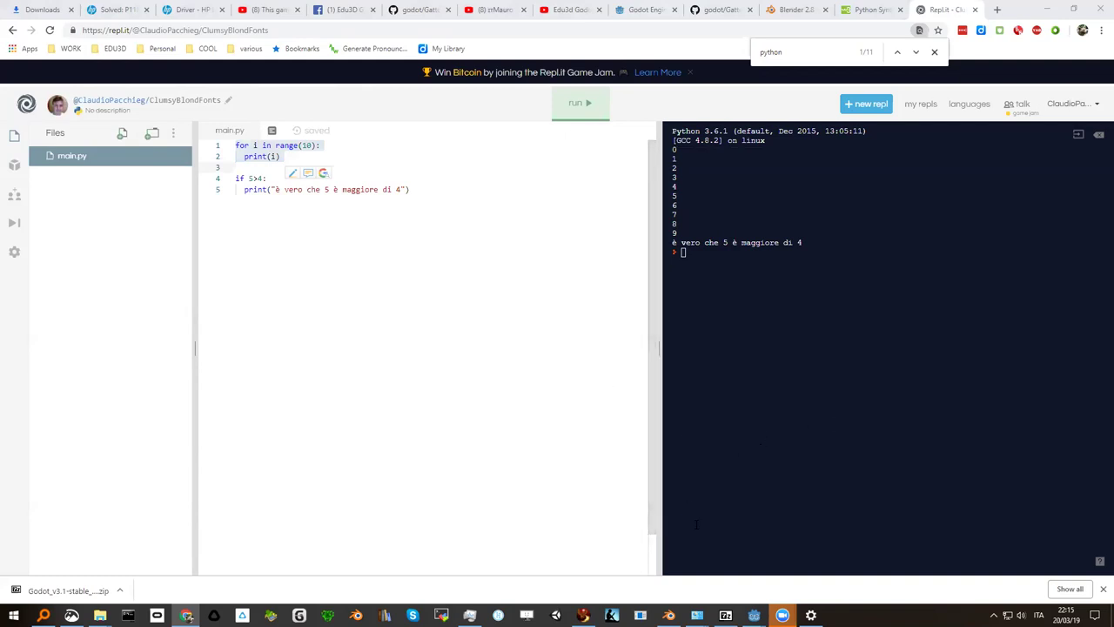
# Switch to the hopping cat project's Godot window and launch the game
pyautogui.moveTo(754, 616)
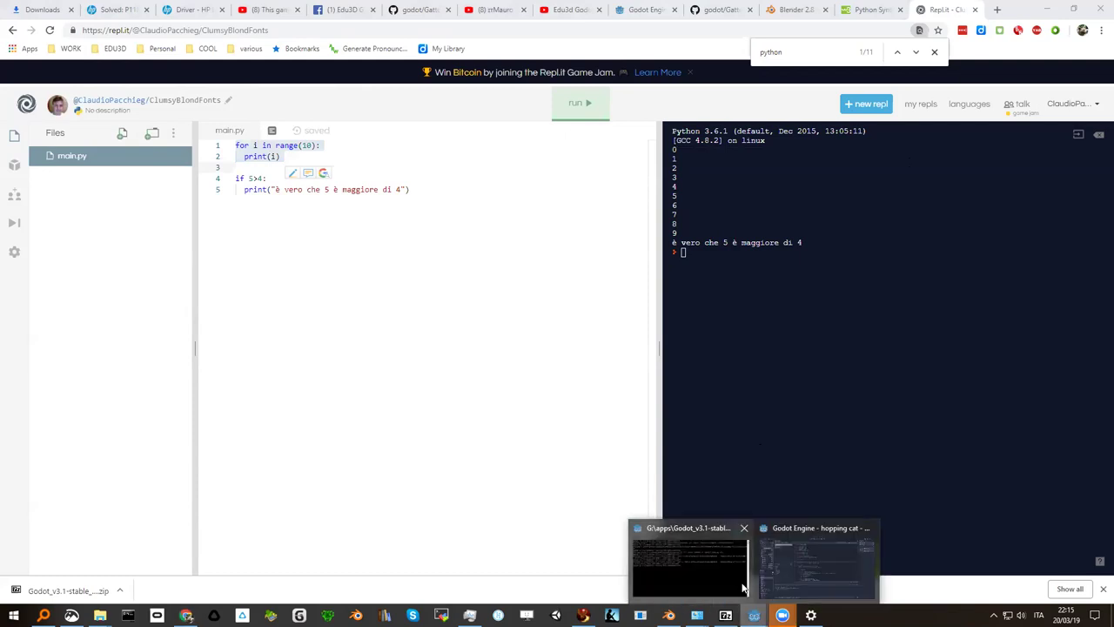
pyautogui.moveTo(803, 566)
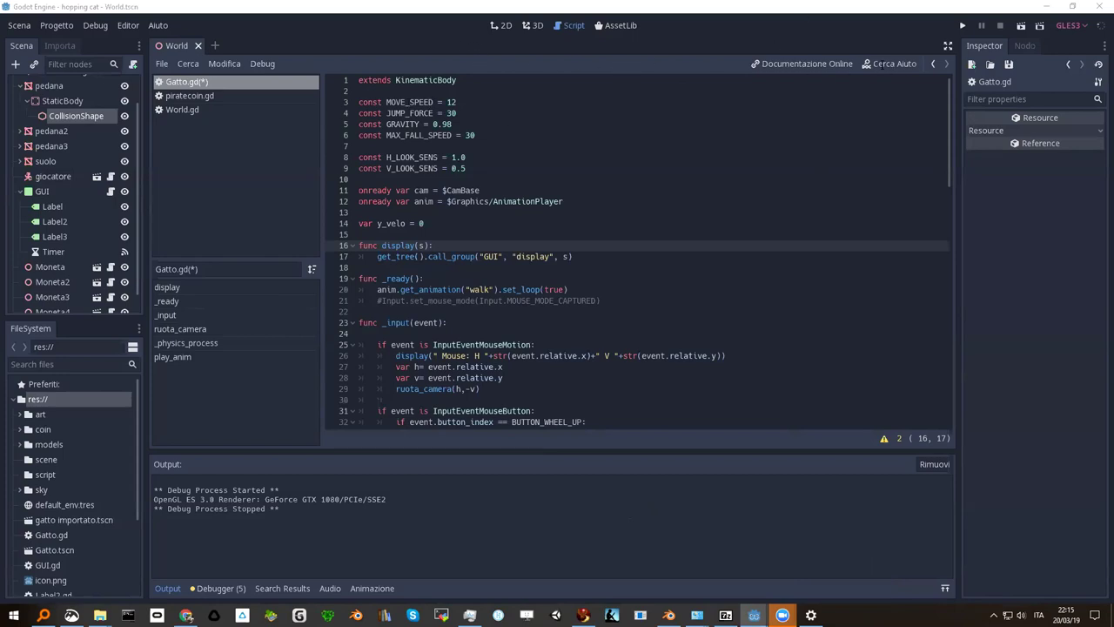
pyautogui.click(963, 26)
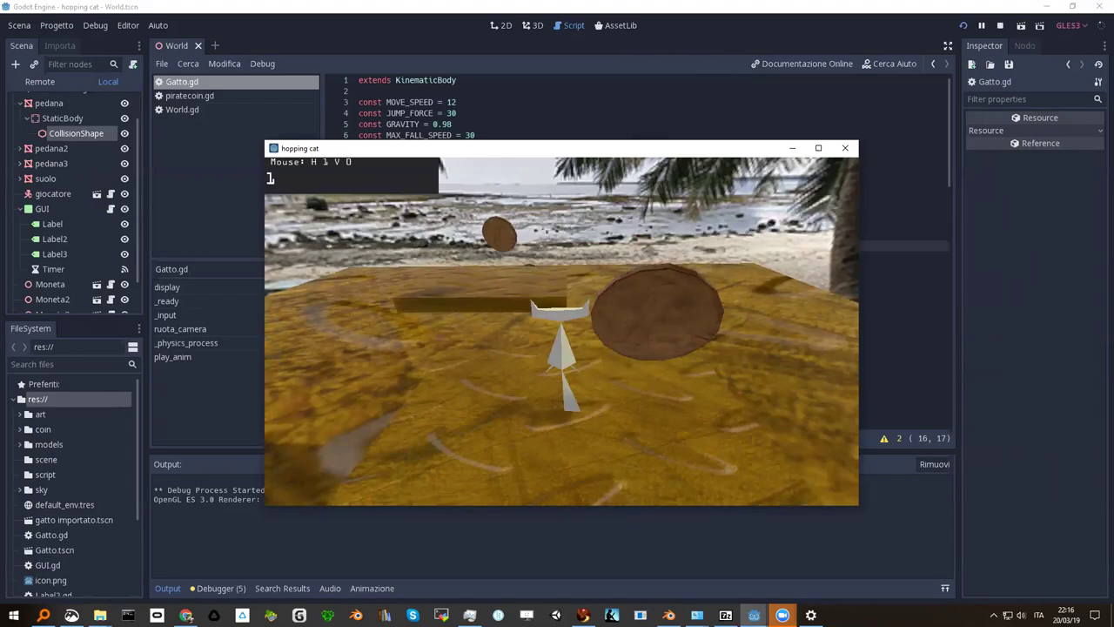
# Walk the cat forward over coins until the counter reaches 3, then quit with Escape
pyautogui.press('w')
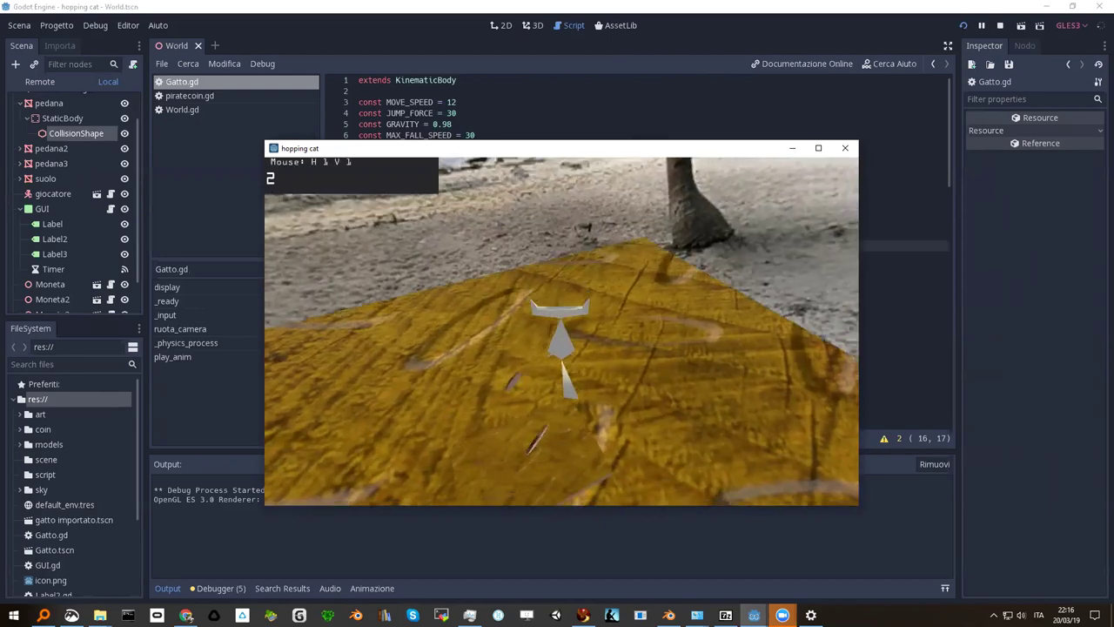
pyautogui.press('w')
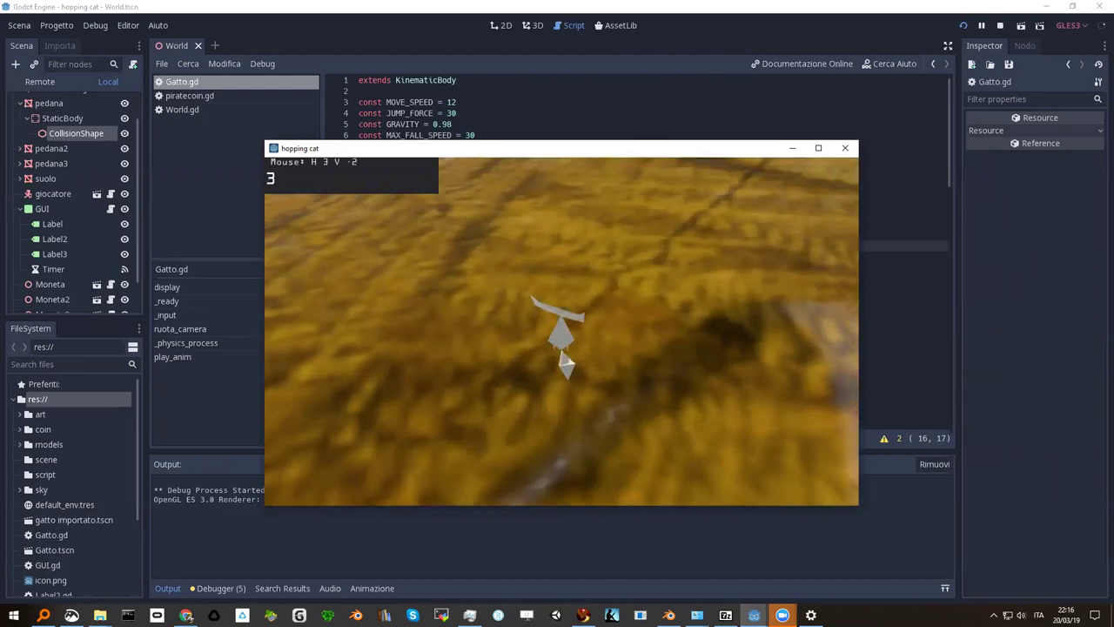
pyautogui.press('Escape')
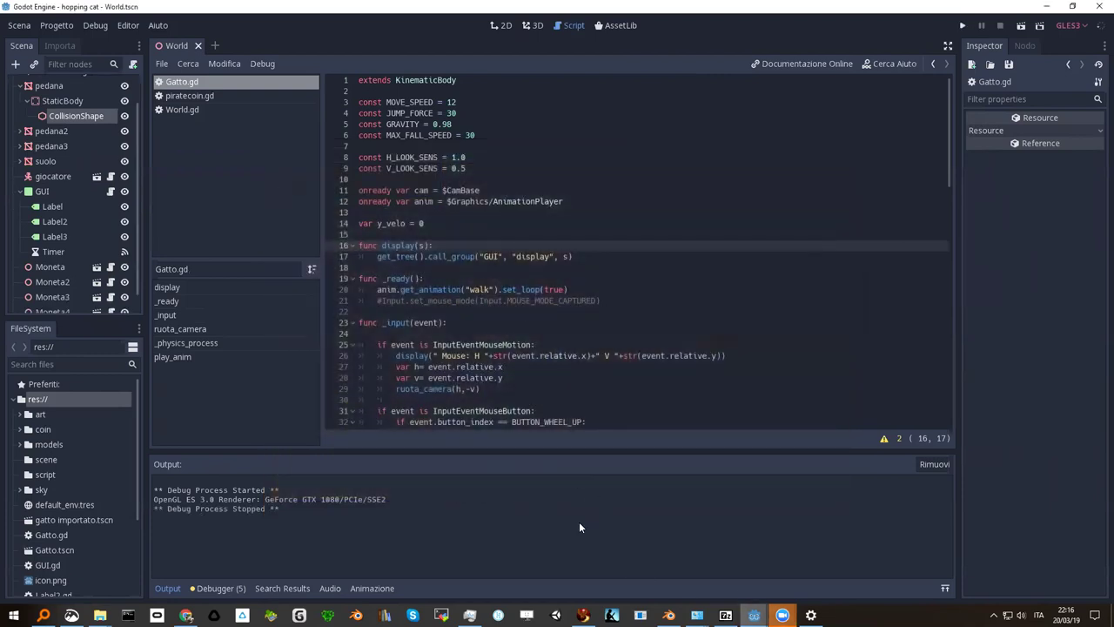
# Leave the hopping cat project via Progetto > Esci alla Lista Progetti, confirming with OK
pyautogui.click(56, 25)
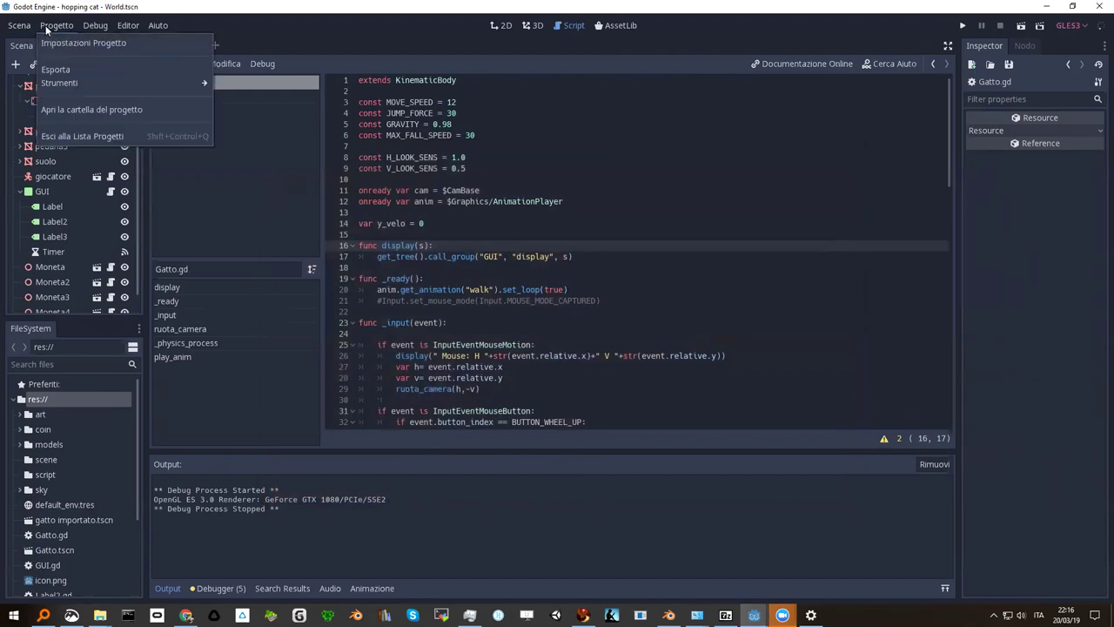
pyautogui.click(80, 137)
pyautogui.click(528, 317)
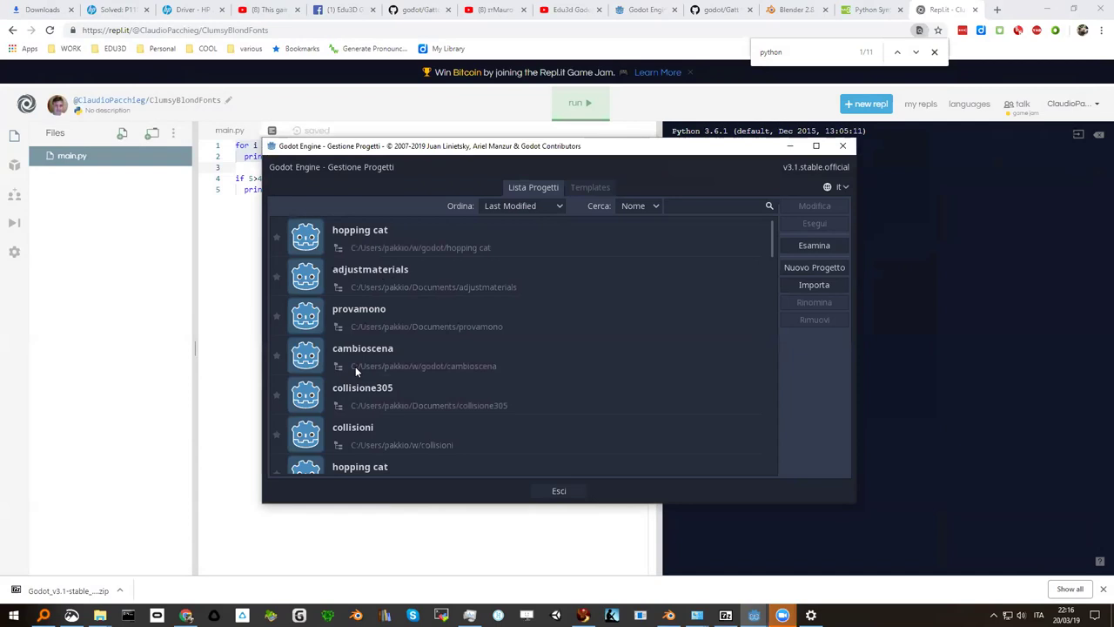
# Scroll down the Project Manager list and open the casettaalbero project
pyautogui.scroll(-1, 357, 357)
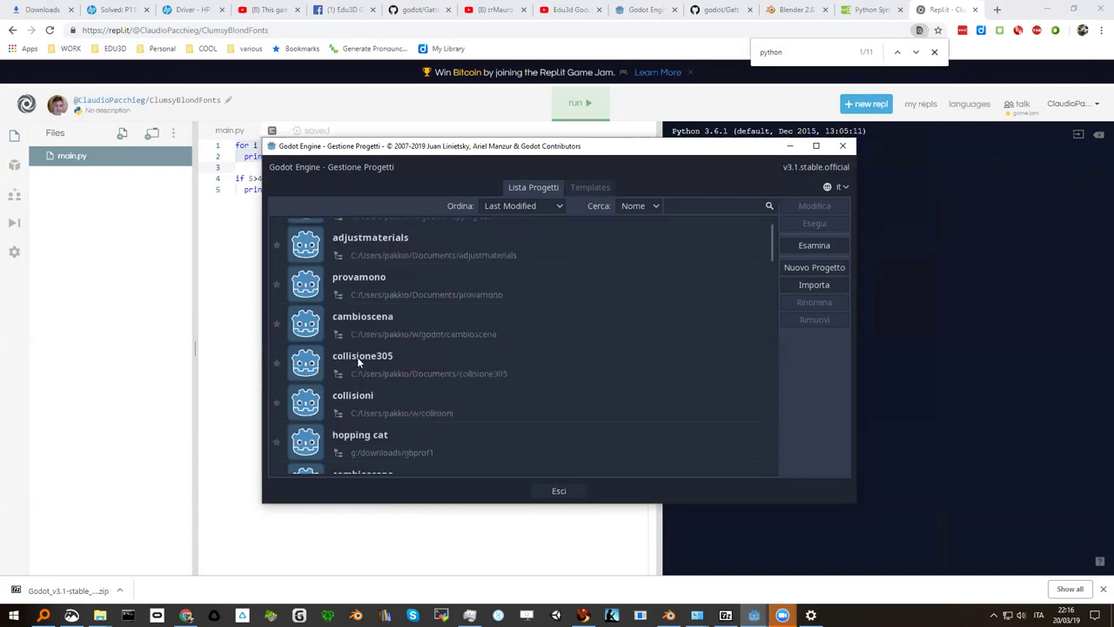
pyautogui.scroll(-1, 357, 357)
pyautogui.scroll(-1, 357, 357)
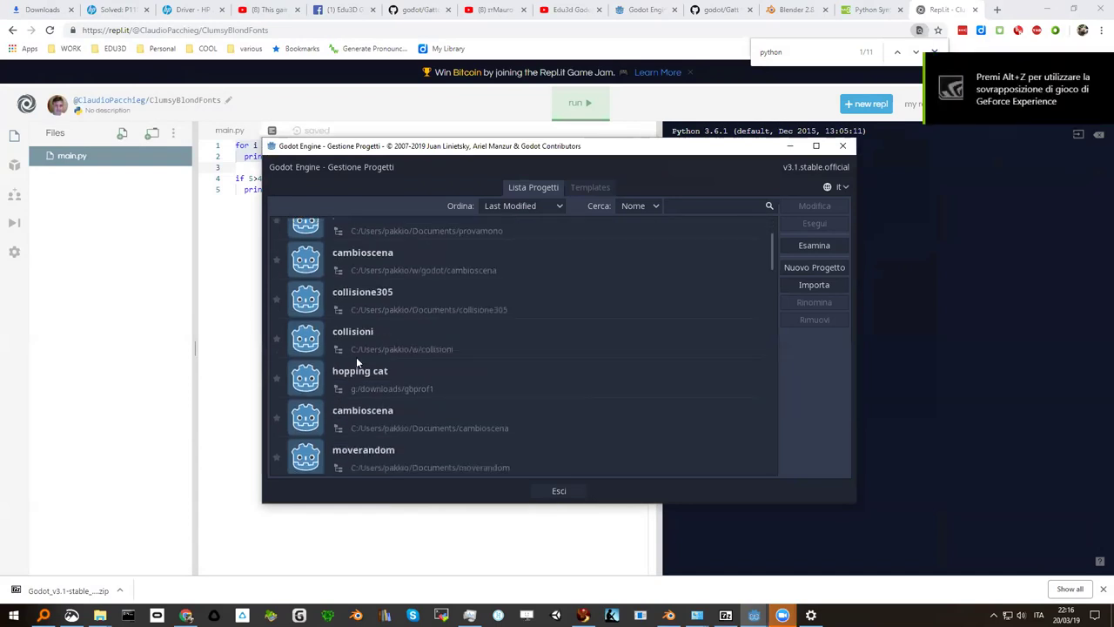
pyautogui.scroll(-2, 357, 357)
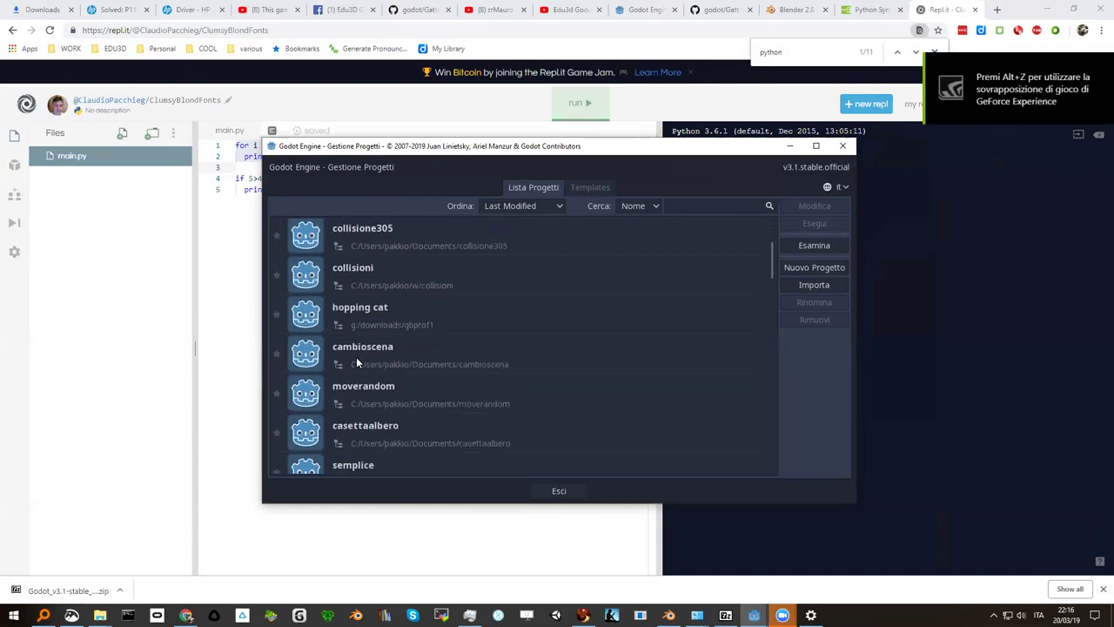
pyautogui.doubleClick(353, 428)
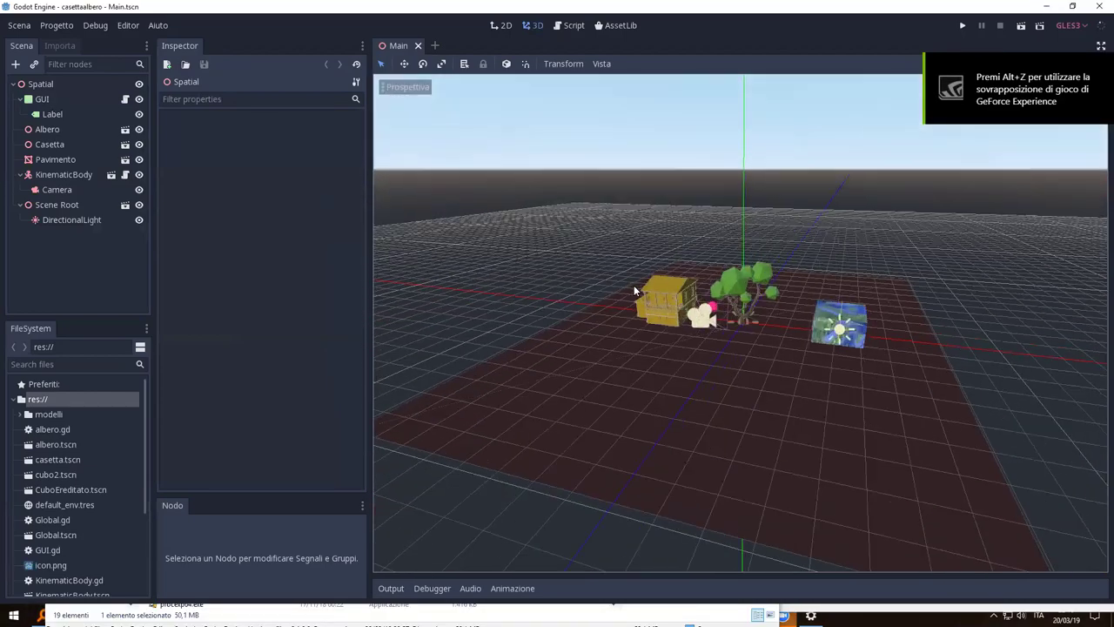
# Orbit and zoom the casettaalbero 3D view, then run the scene
pyautogui.moveTo(634, 285); pyautogui.dragTo(640, 317, button='middle')
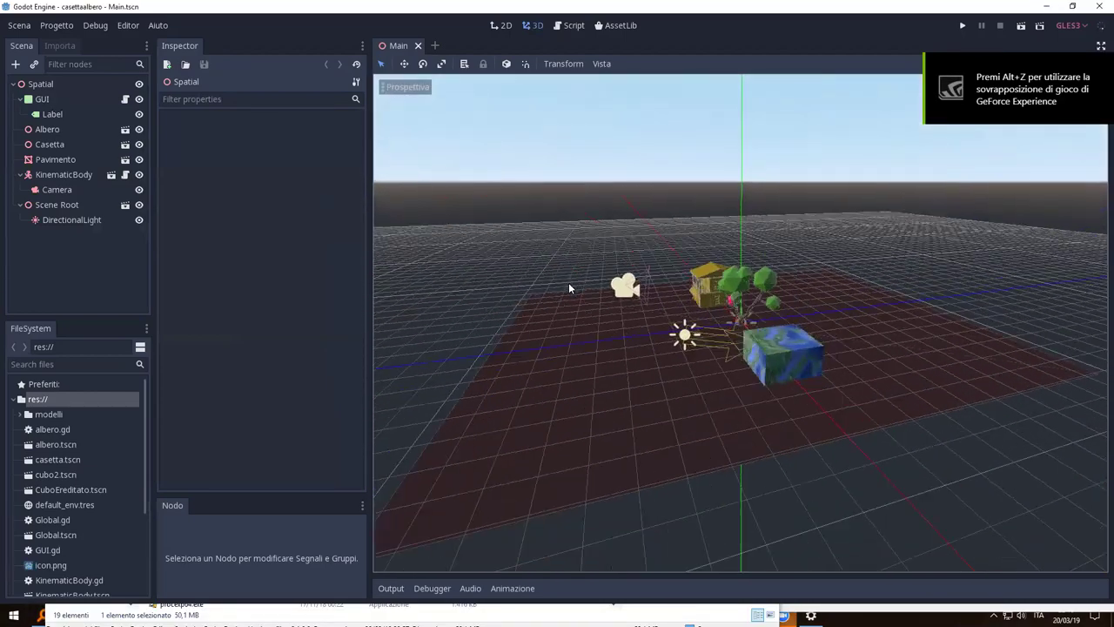
pyautogui.scroll(5, 640, 317)
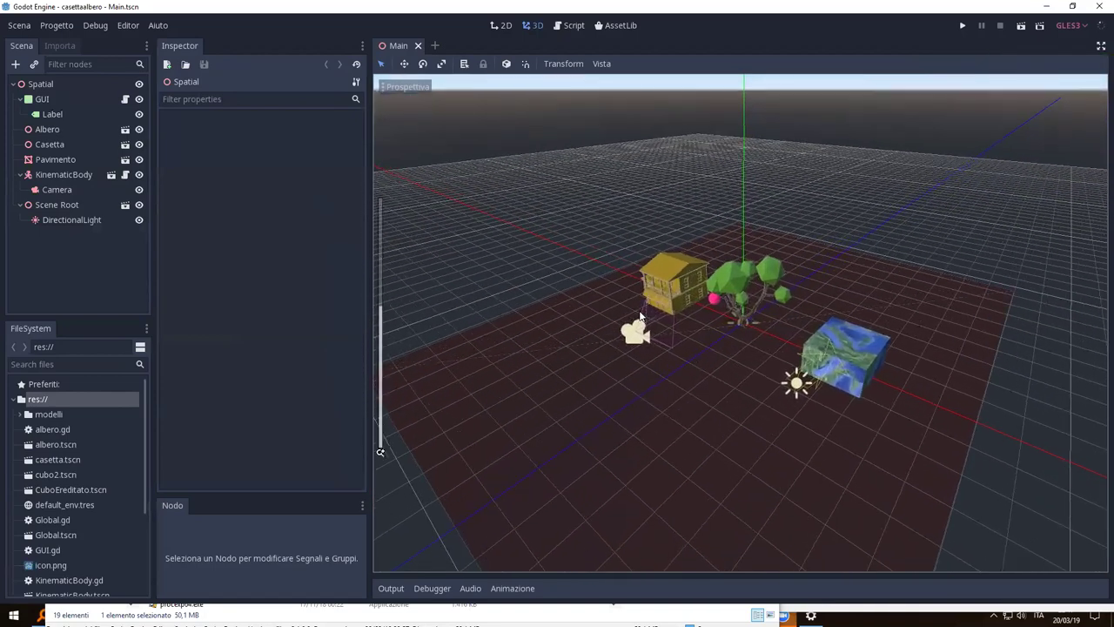
pyautogui.click(962, 26)
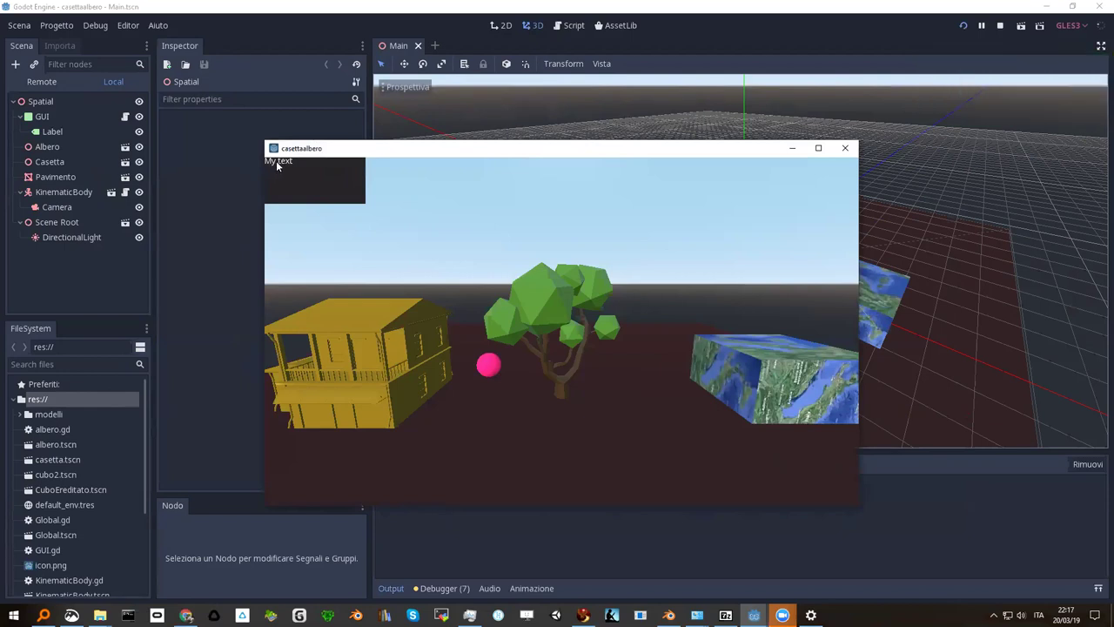
# Click the tree, the pink ball, then the tree twice to print HELLO TREE, Clicked, UnClicked
pyautogui.click(538, 299)
pyautogui.click(490, 370)
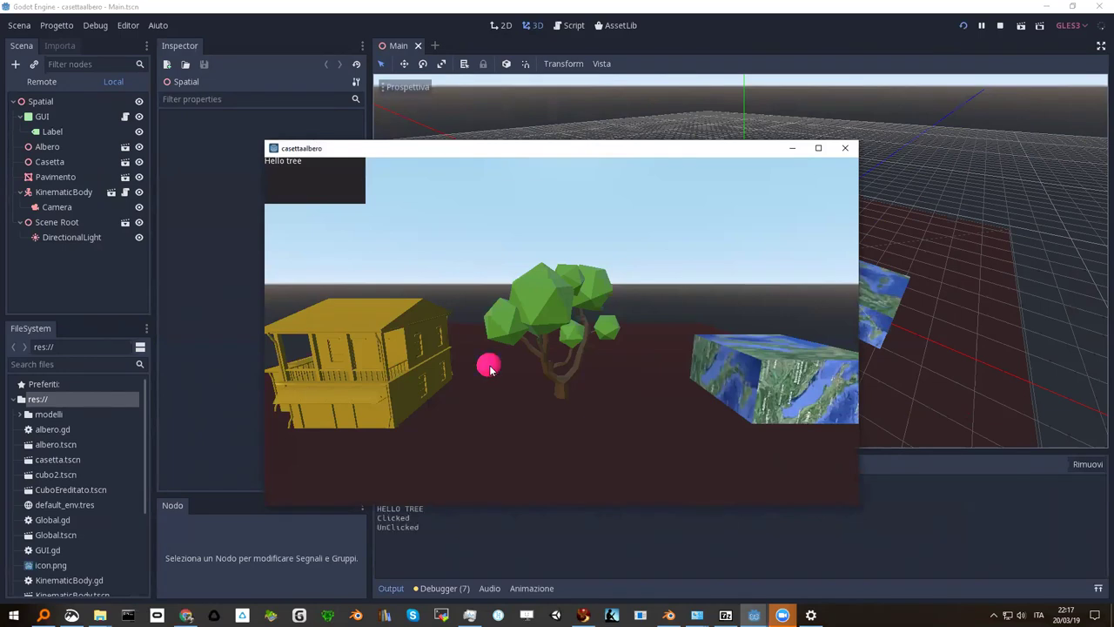
pyautogui.click(537, 322)
pyautogui.click(509, 323)
# Select the GUI node and search 'panel' in the Crea Nuovo Node dialog
pyautogui.click(44, 117)
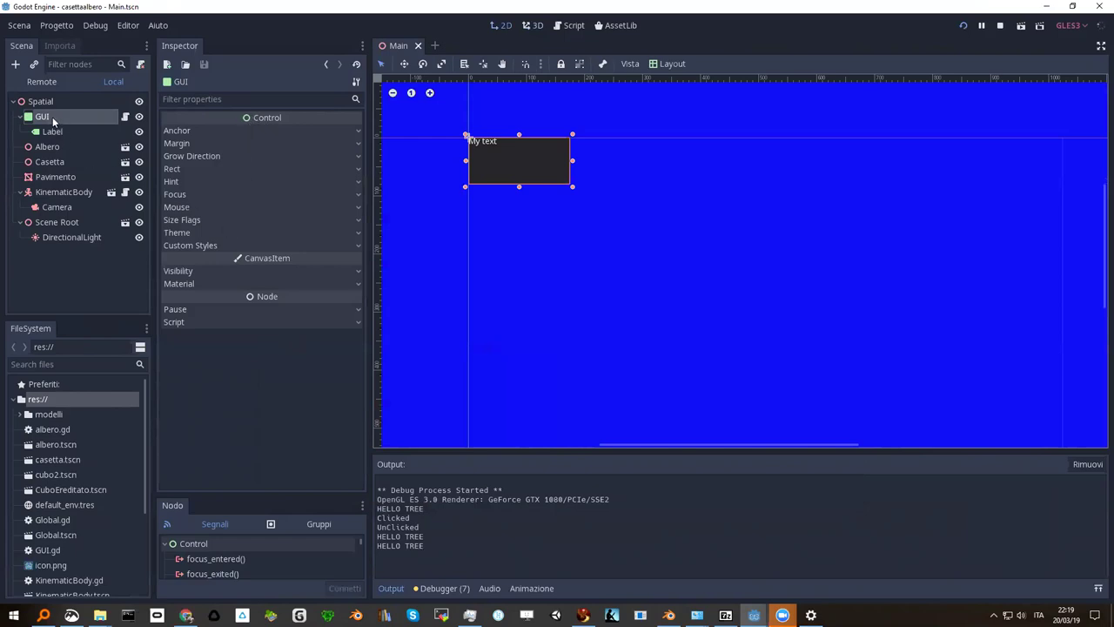
pyautogui.click(15, 64)
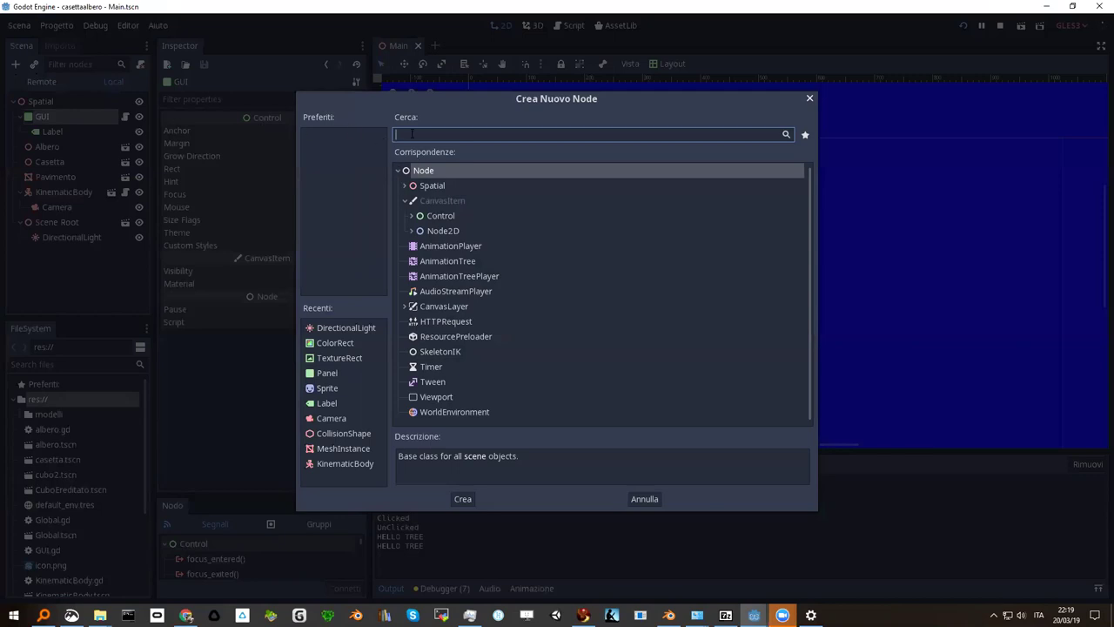
pyautogui.write('panel')
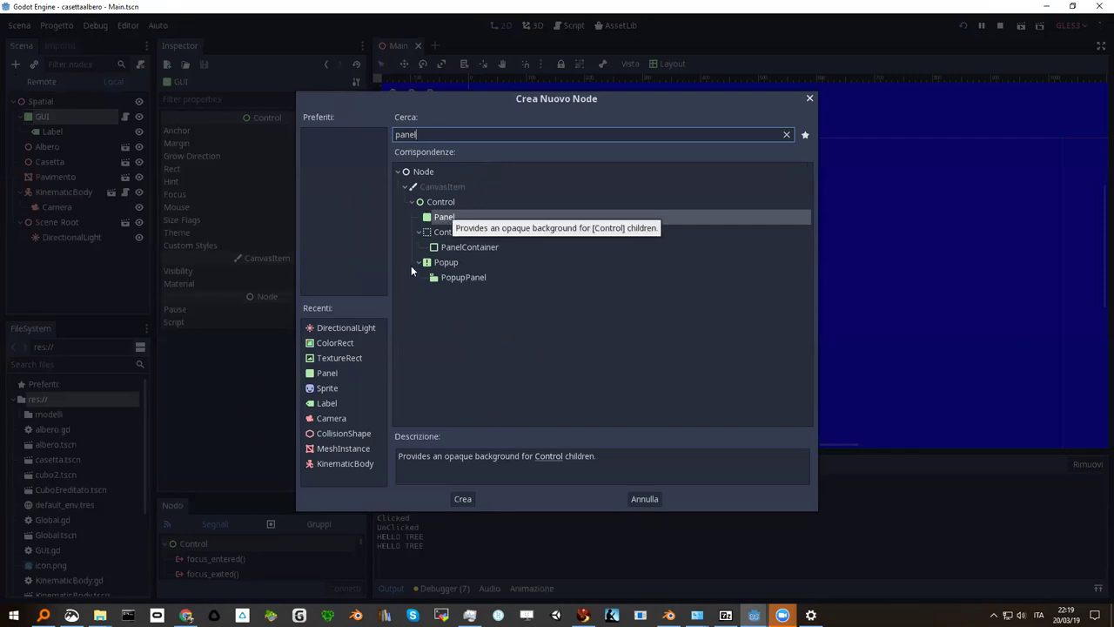
# Cancel the node dialog, select the Label, and expand its Custom Fonts section
pyautogui.click(805, 101)
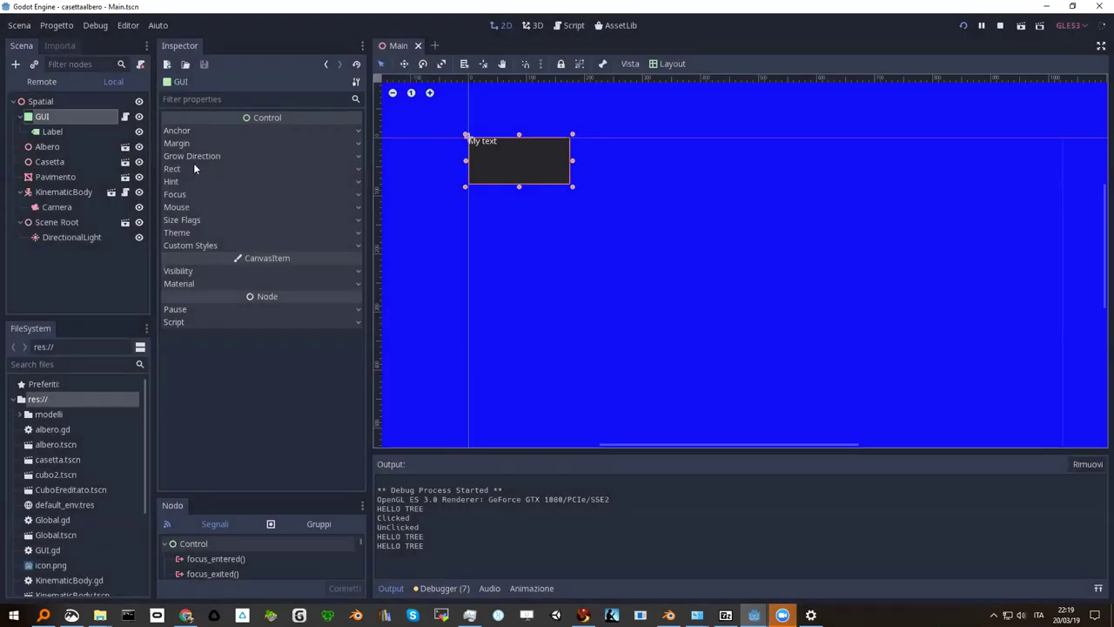
pyautogui.click(51, 131)
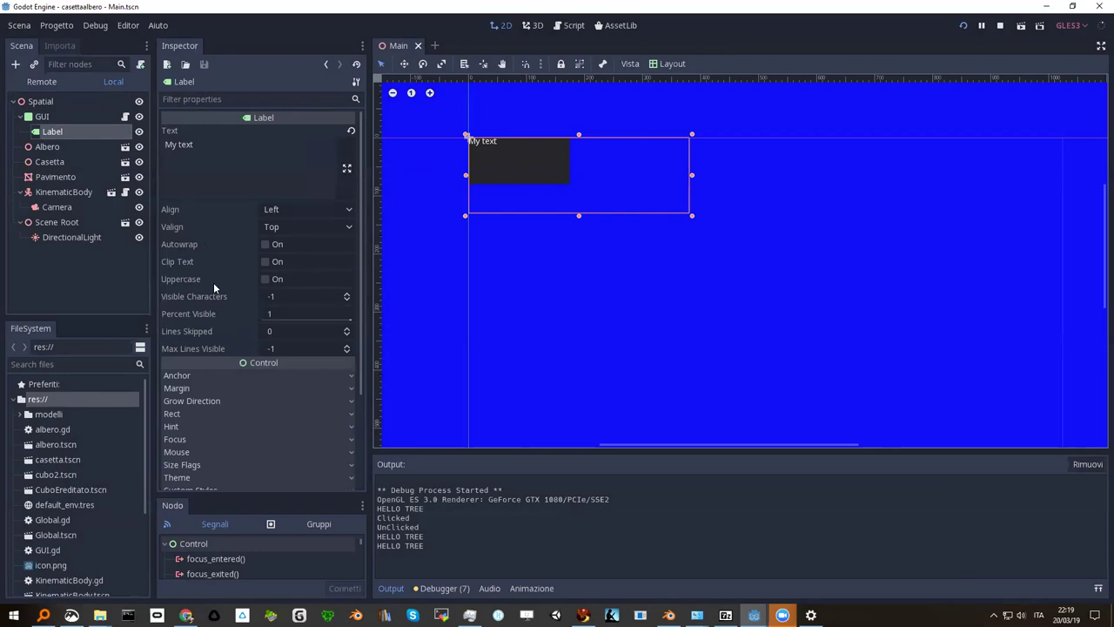
pyautogui.scroll(-1, 222, 273)
pyautogui.scroll(-1, 220, 272)
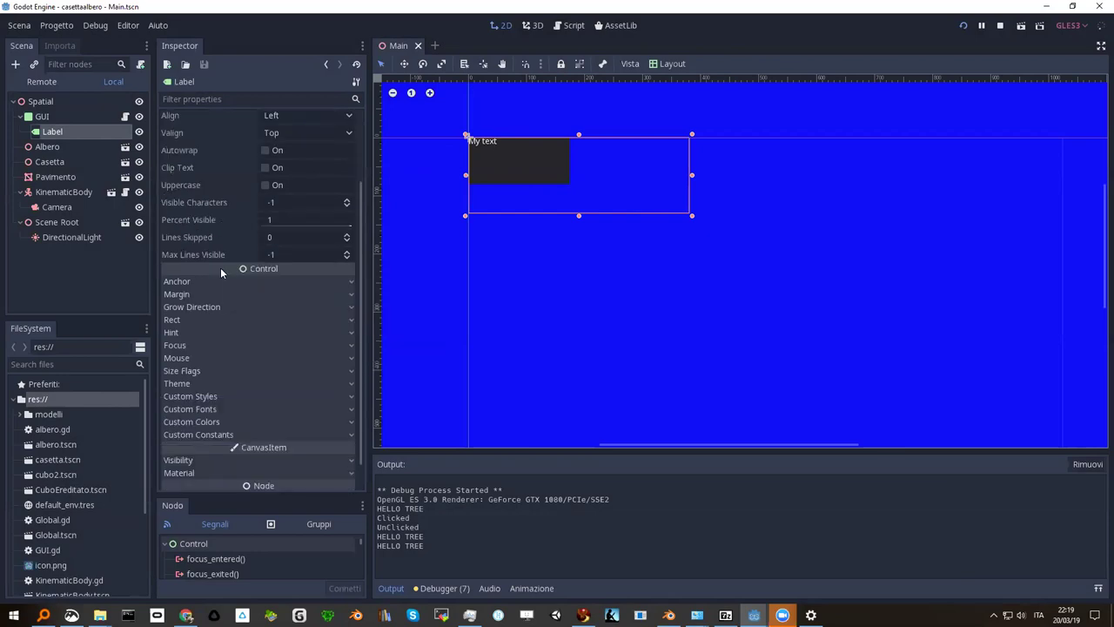
pyautogui.click(206, 410)
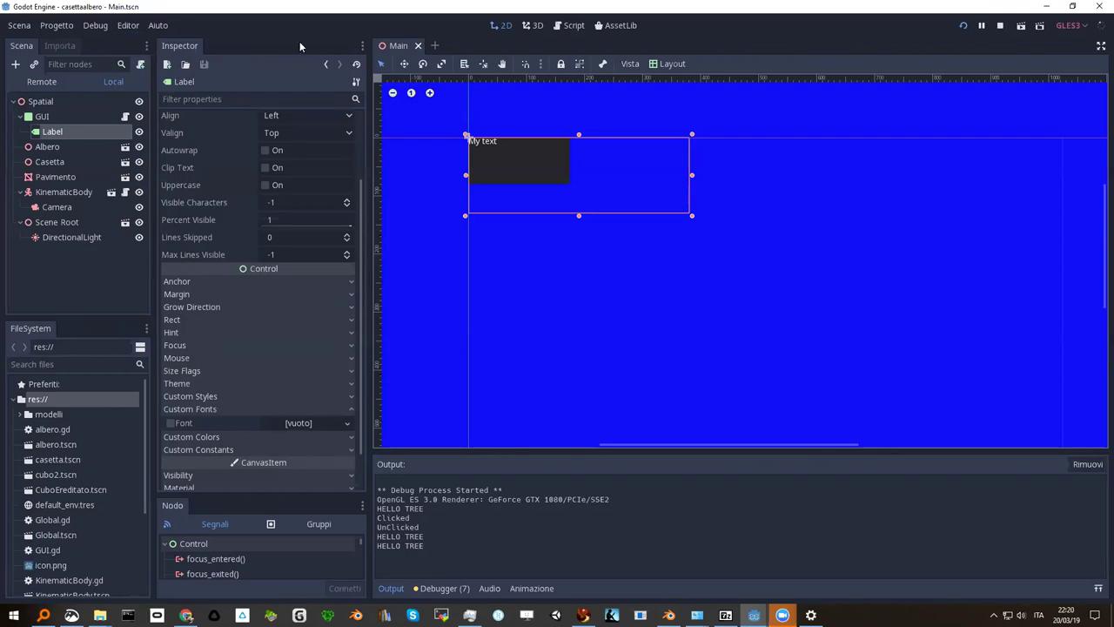
# Move the Inspector dock to the right side and the Node dock beneath it
pyautogui.click(362, 46)
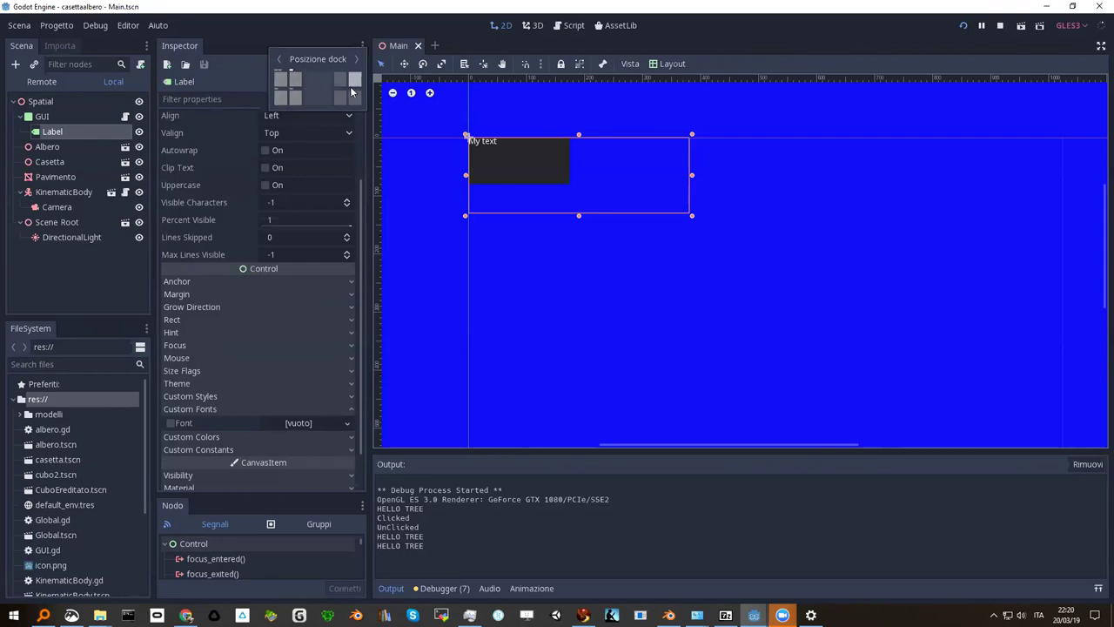
pyautogui.click(354, 80)
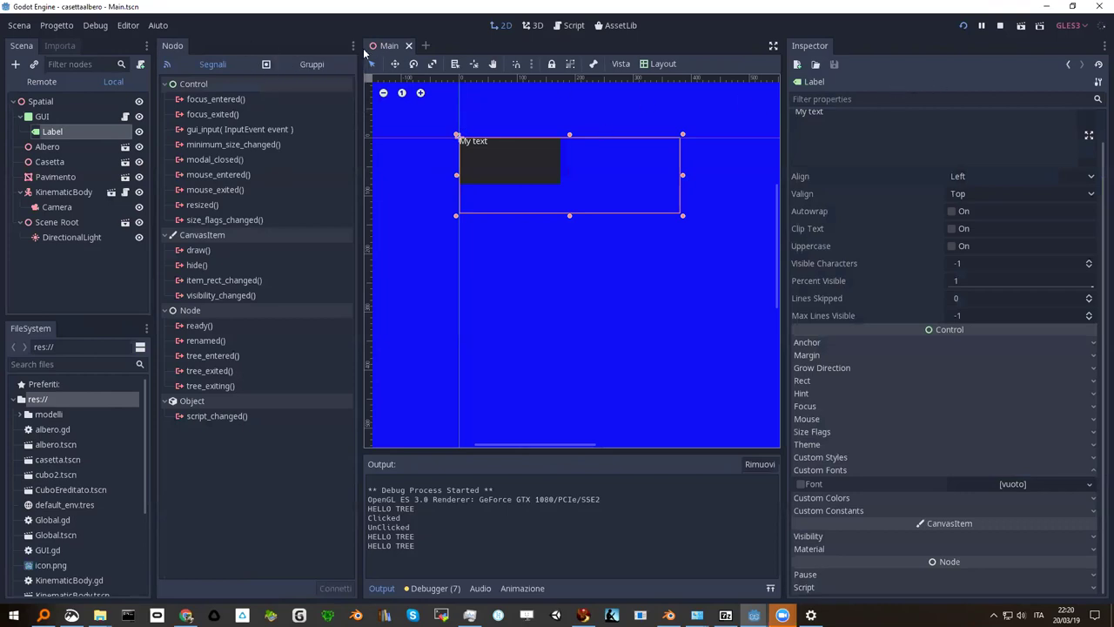
pyautogui.click(354, 46)
pyautogui.click(346, 89)
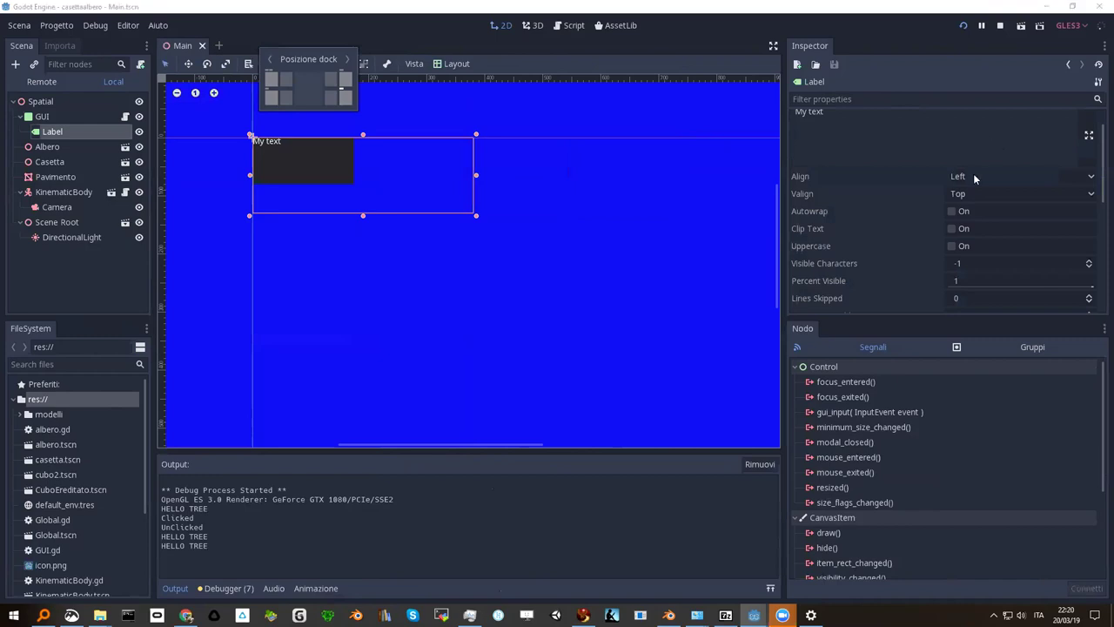
# Return the Inspector and Node docks to the left side, then select the GUI node
pyautogui.click(1099, 52)
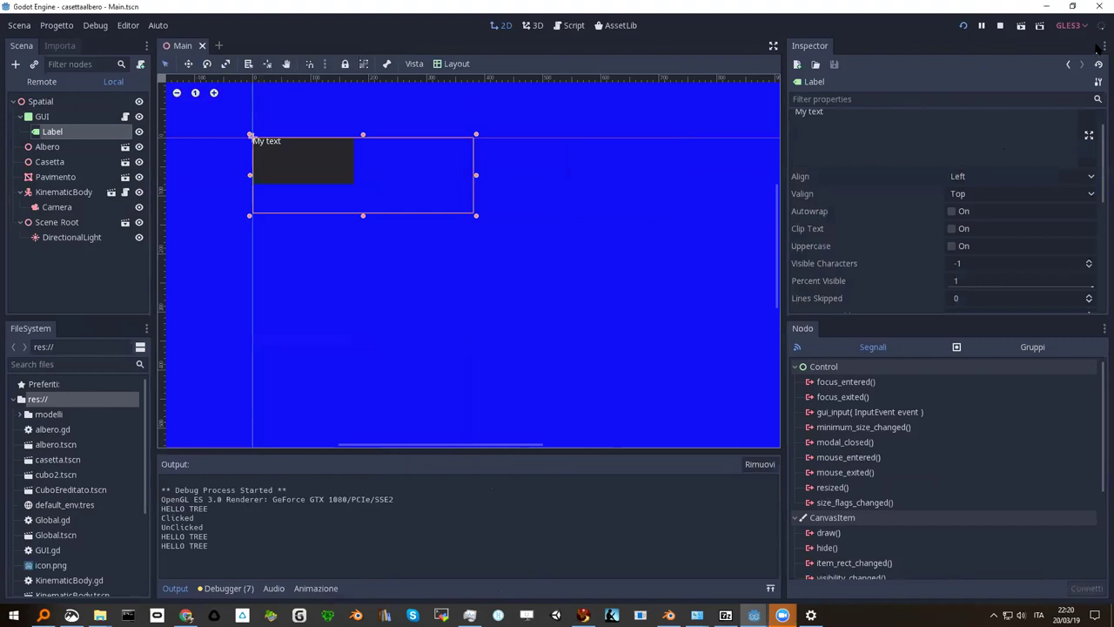
pyautogui.click(1100, 47)
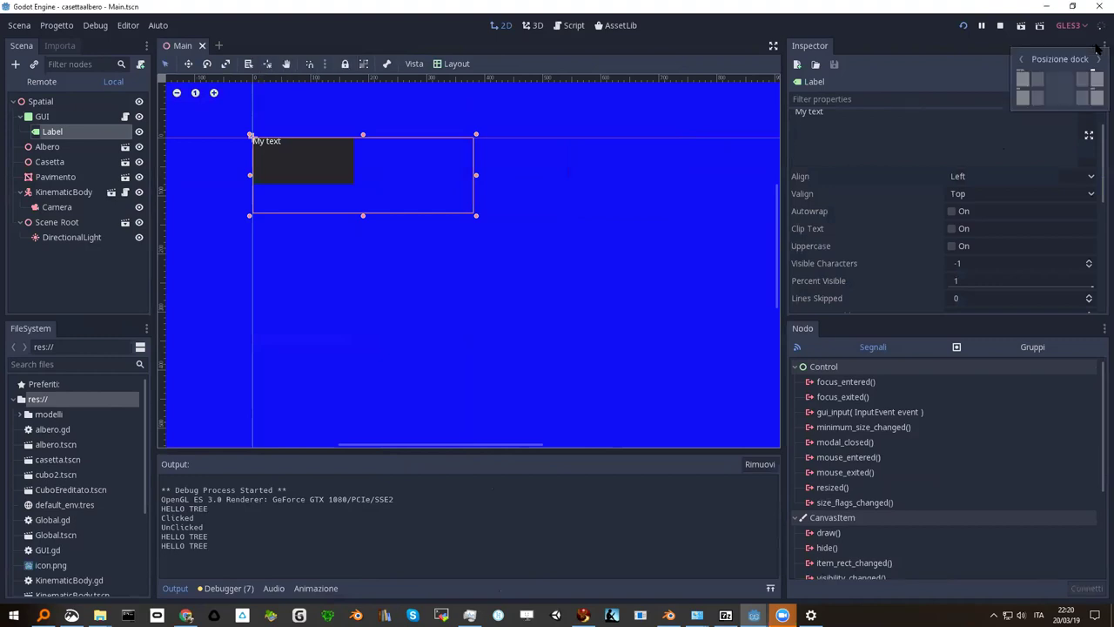
pyautogui.click(1038, 79)
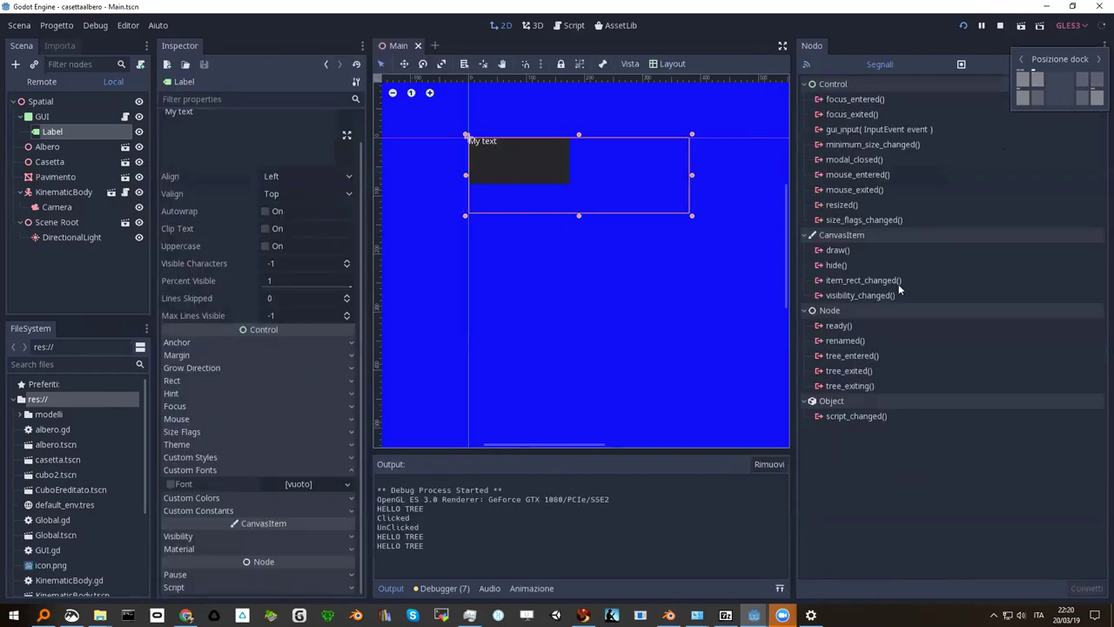
pyautogui.click(963, 131)
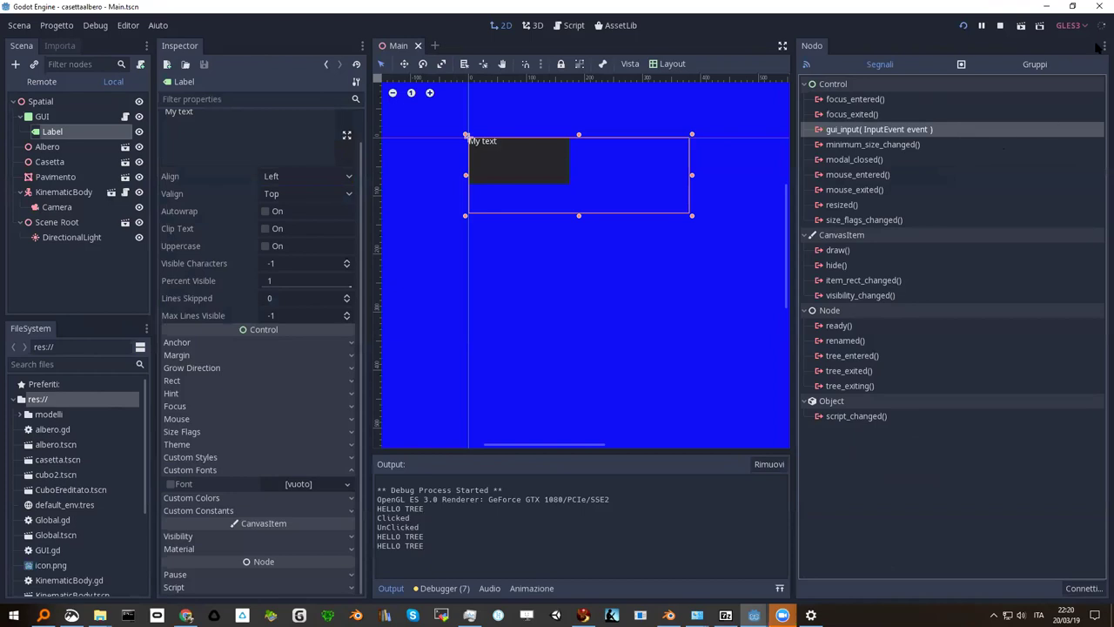
pyautogui.click(1038, 98)
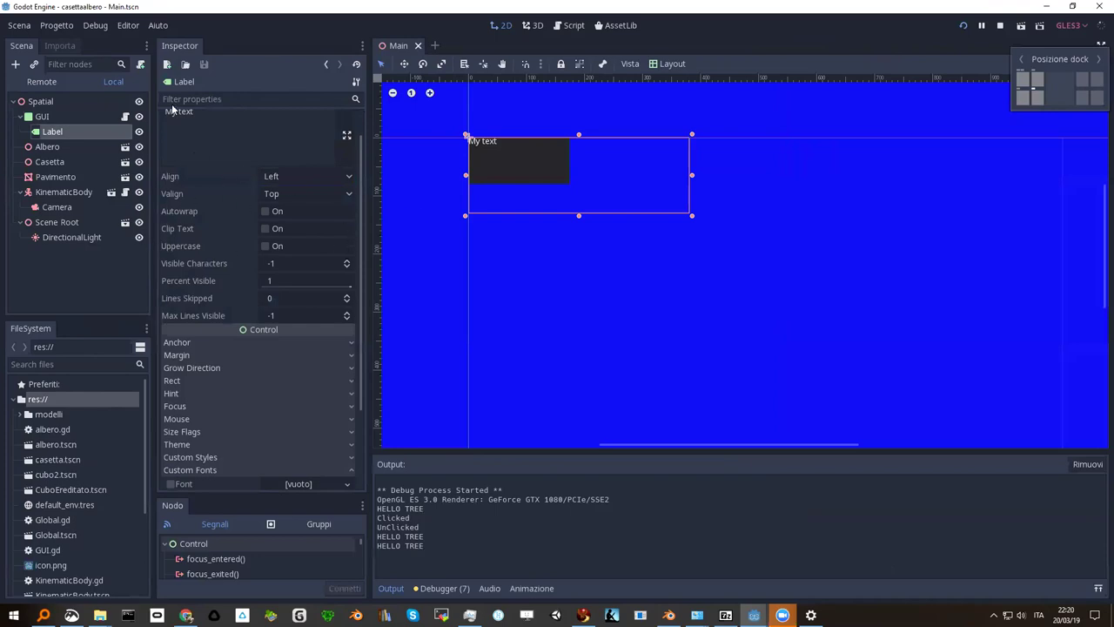
pyautogui.click(43, 117)
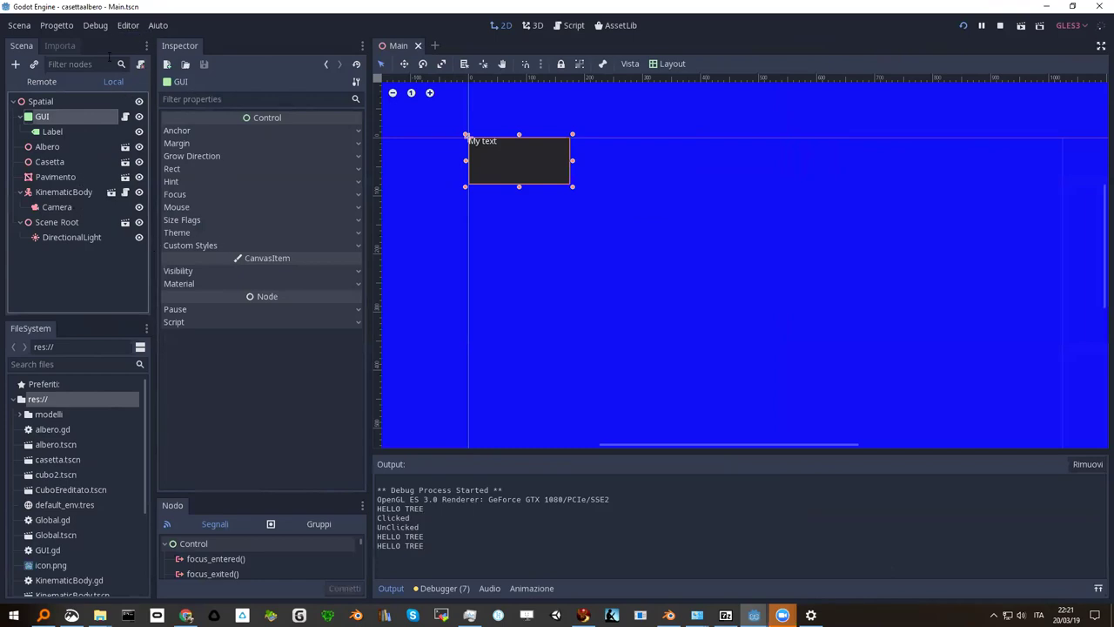
# Save the current dock arrangement under the name 'layout sinistra', then reopen the Layout dell'Editor submenu
pyautogui.click(130, 26)
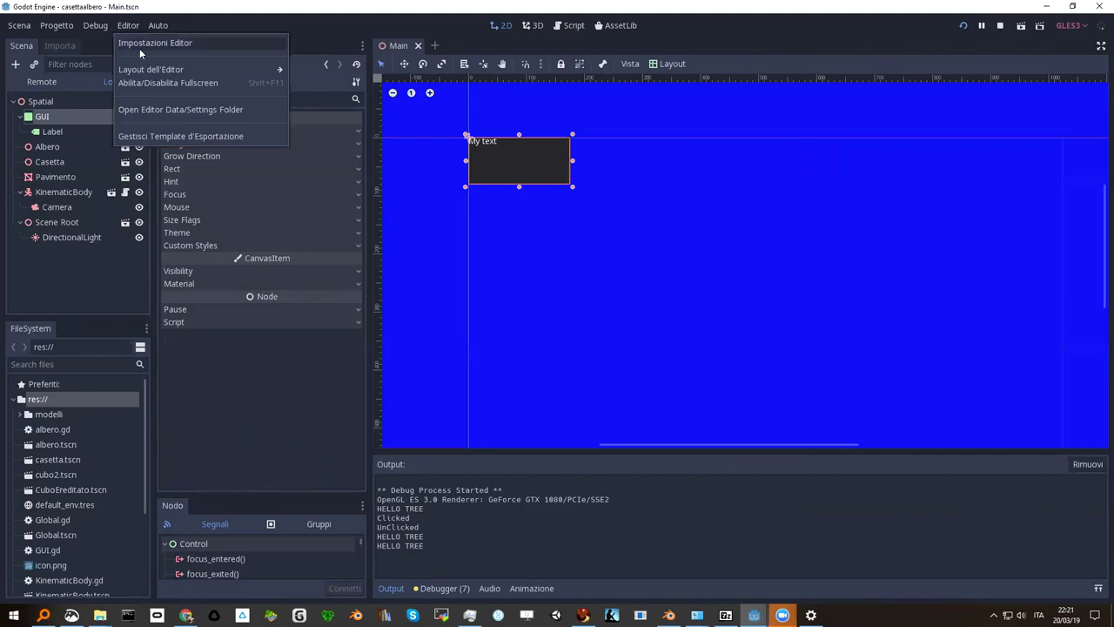
pyautogui.moveTo(159, 70)
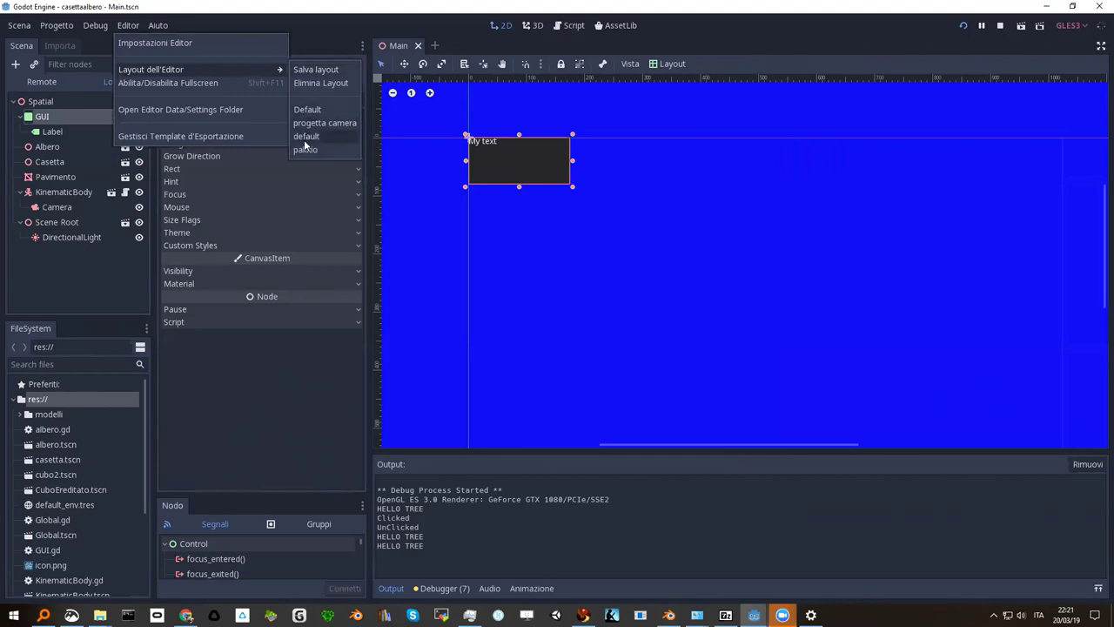
pyautogui.click(317, 68)
pyautogui.write('layo')
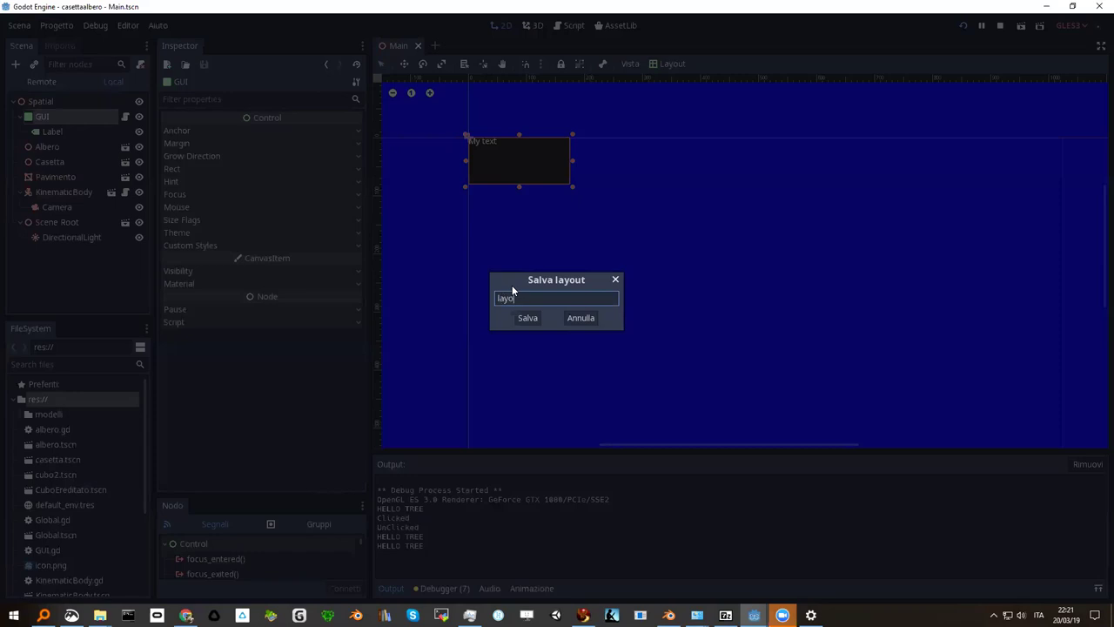
pyautogui.write('ut sinistra')
pyautogui.click(528, 318)
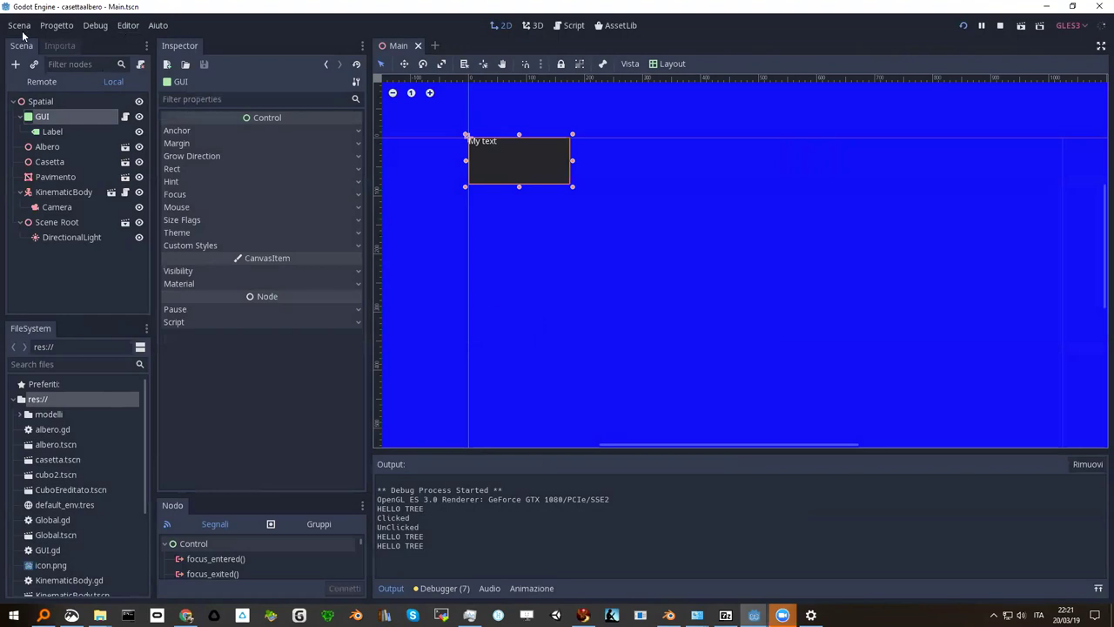
pyautogui.click(127, 26)
pyautogui.moveTo(216, 68)
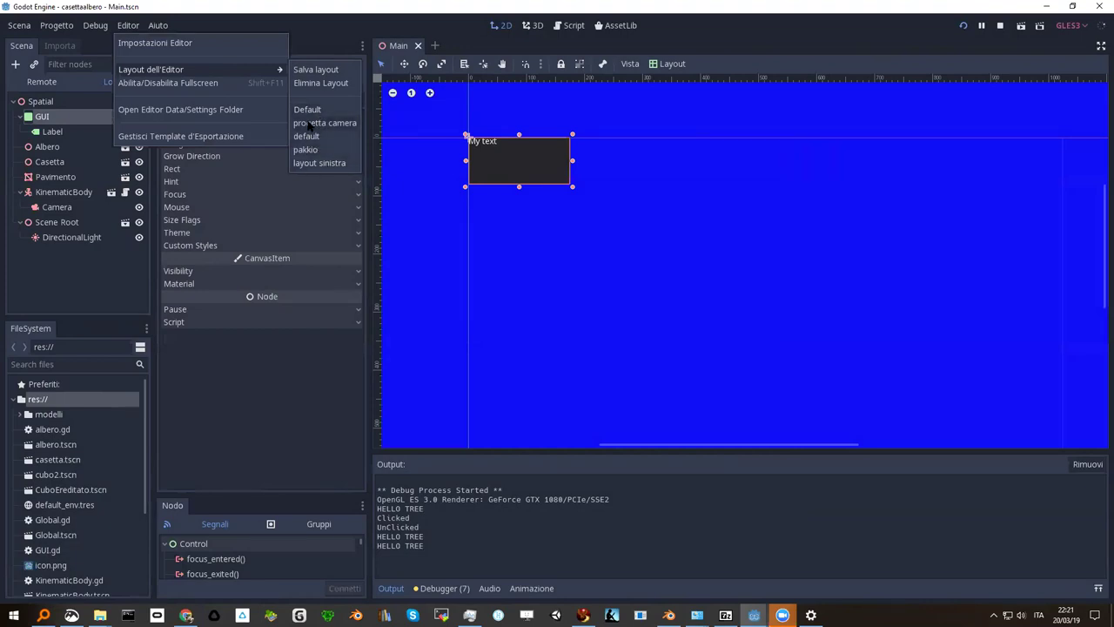
# Switch to the Default editor layout, then apply the saved 'layout sinistra' layout
pyautogui.click(307, 109)
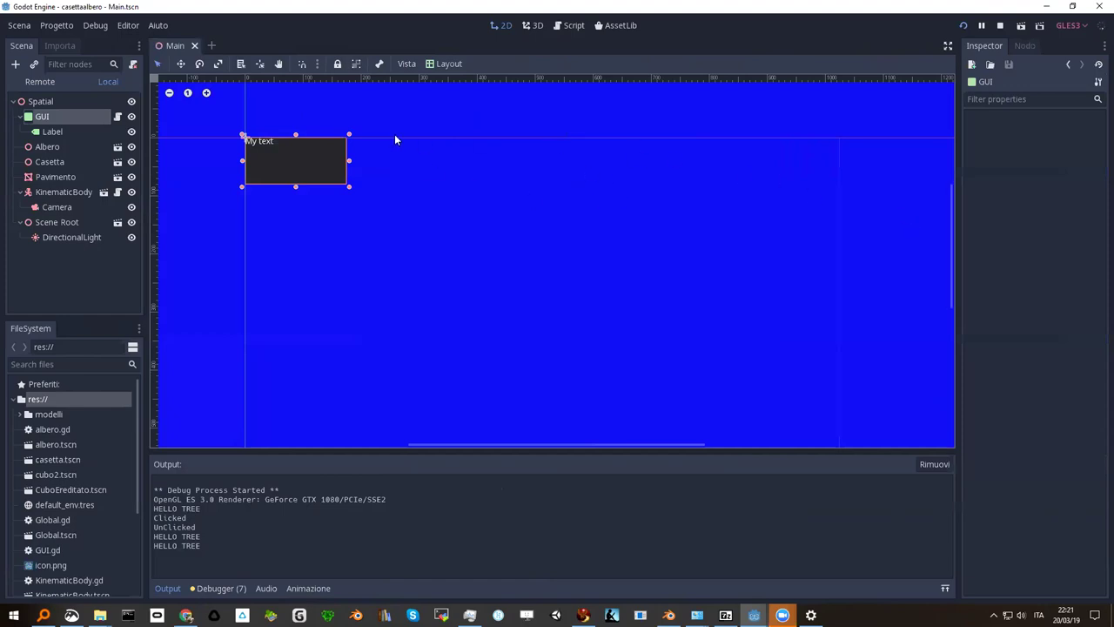
pyautogui.click(130, 27)
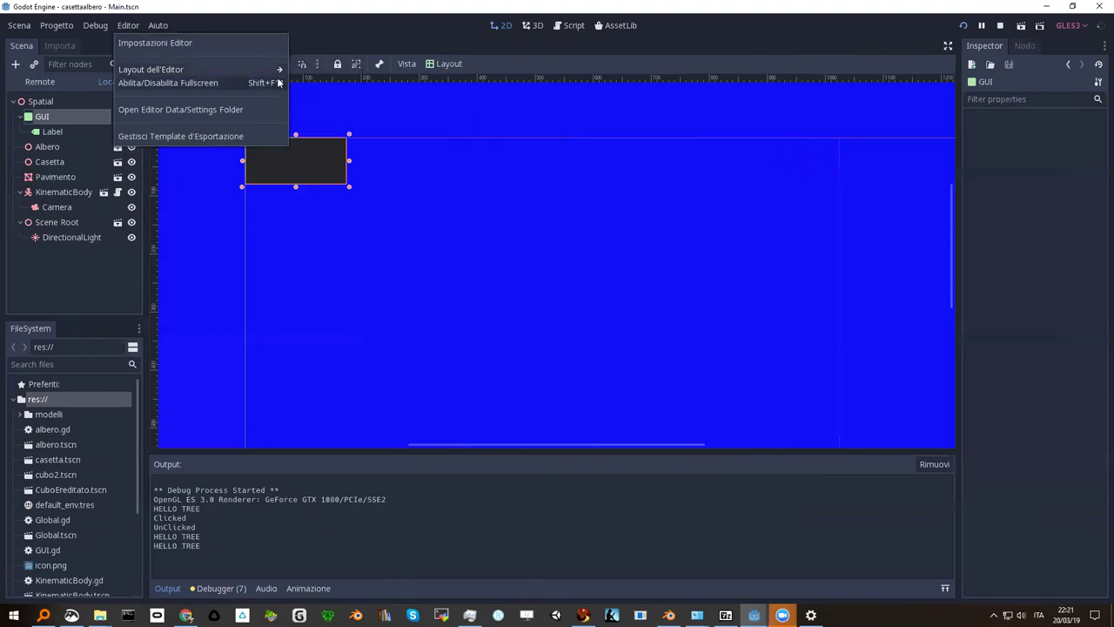
pyautogui.moveTo(277, 70)
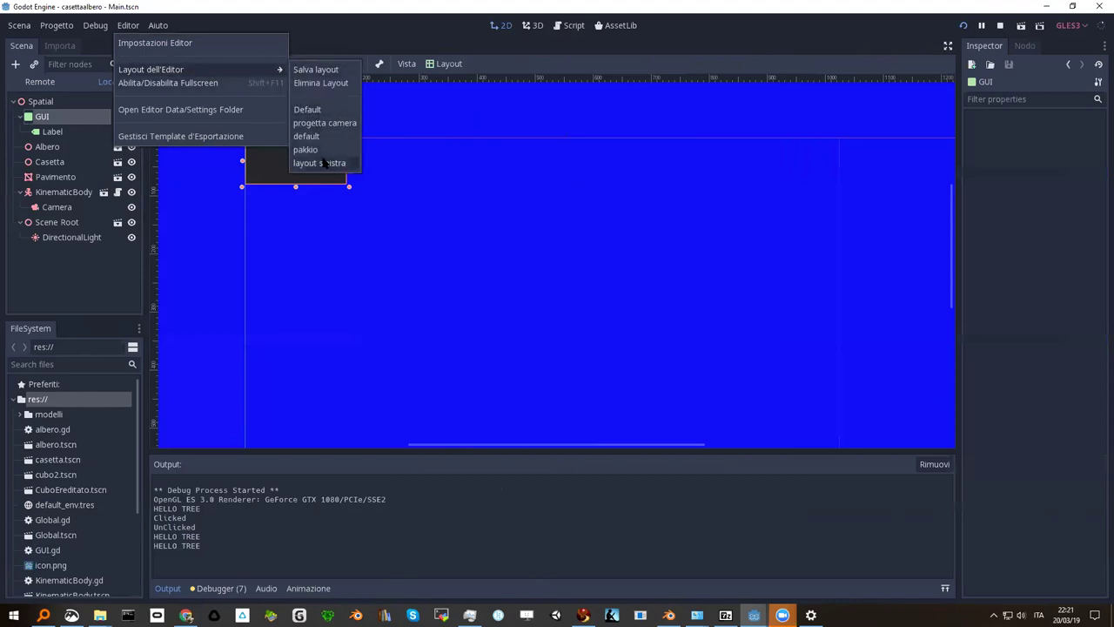
pyautogui.click(231, 20)
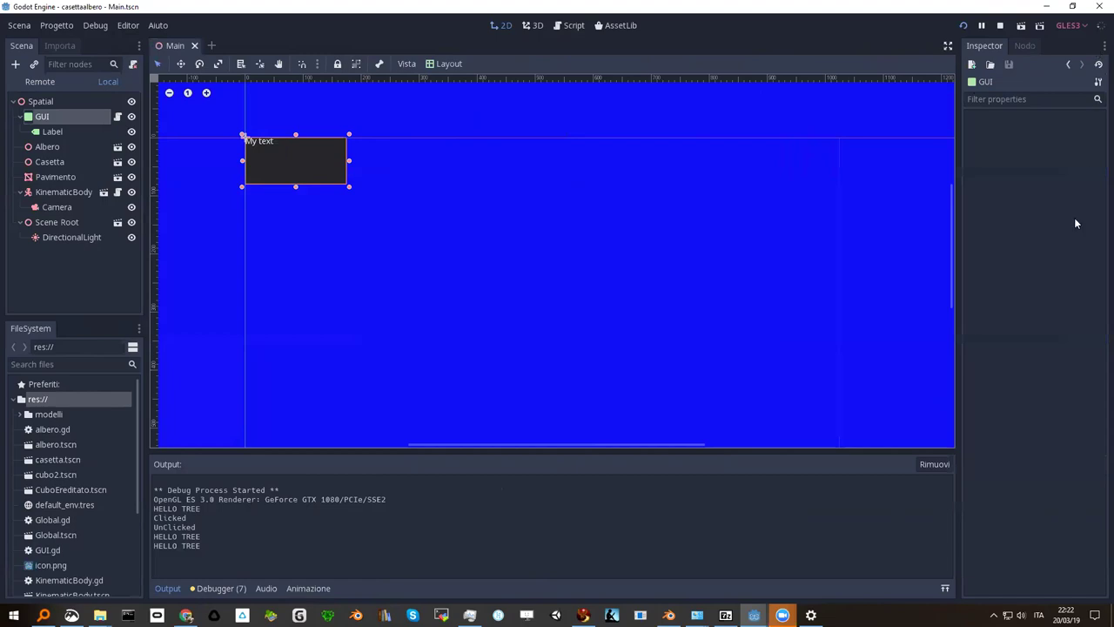
# Move the Inspector to the top-left dock, then put Import and Inspector in a second left column
pyautogui.click(1097, 49)
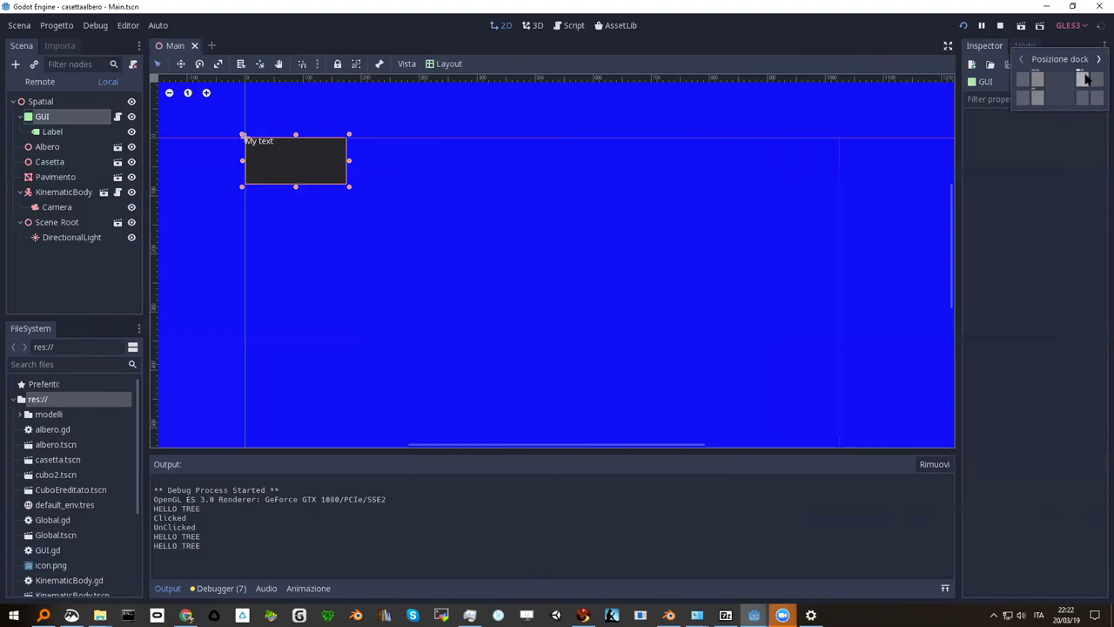
pyautogui.click(1039, 82)
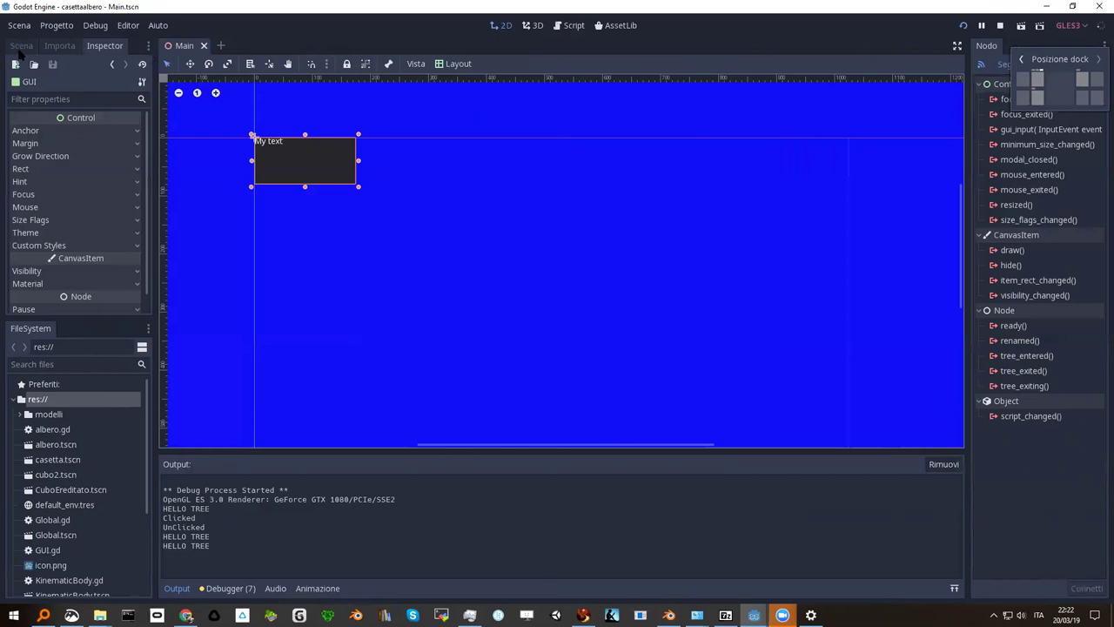
pyautogui.click(22, 47)
pyautogui.click(138, 45)
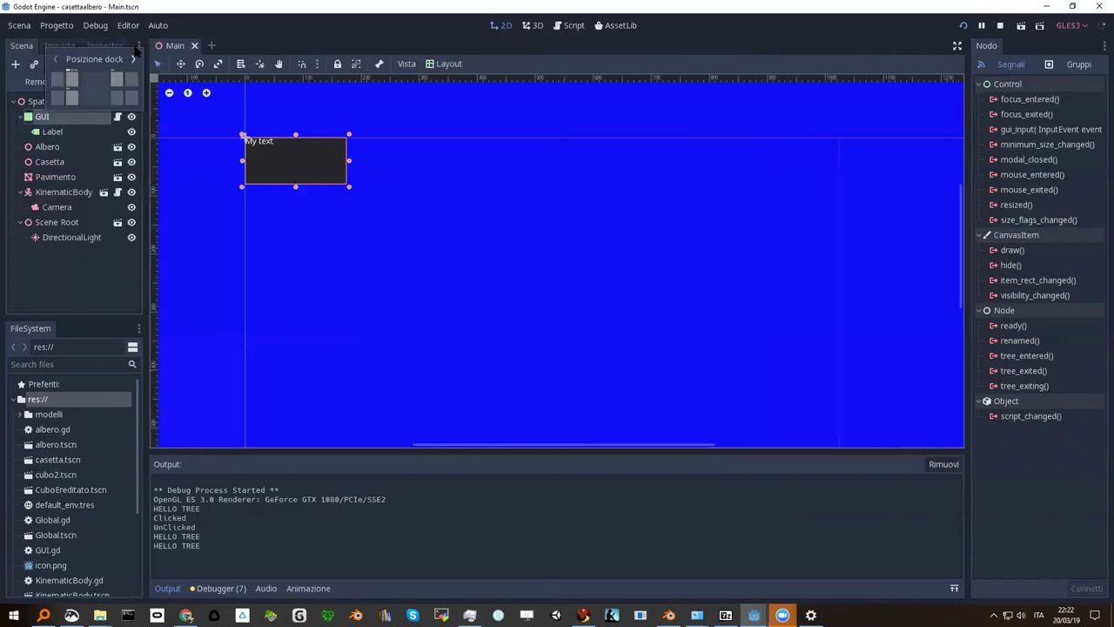
pyautogui.click(69, 76)
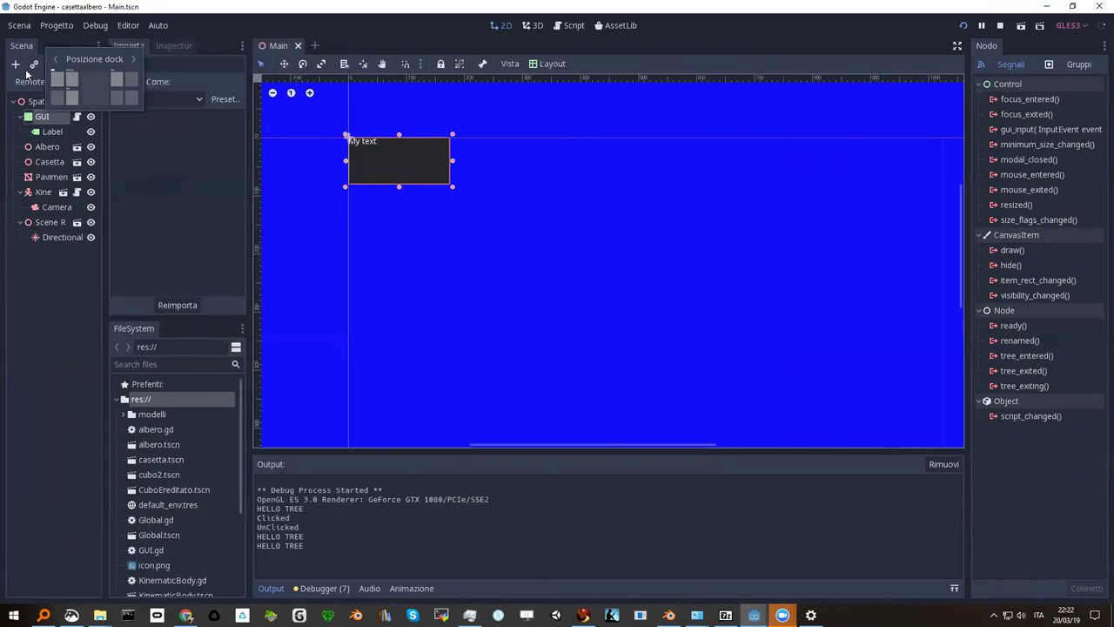
pyautogui.click(99, 207)
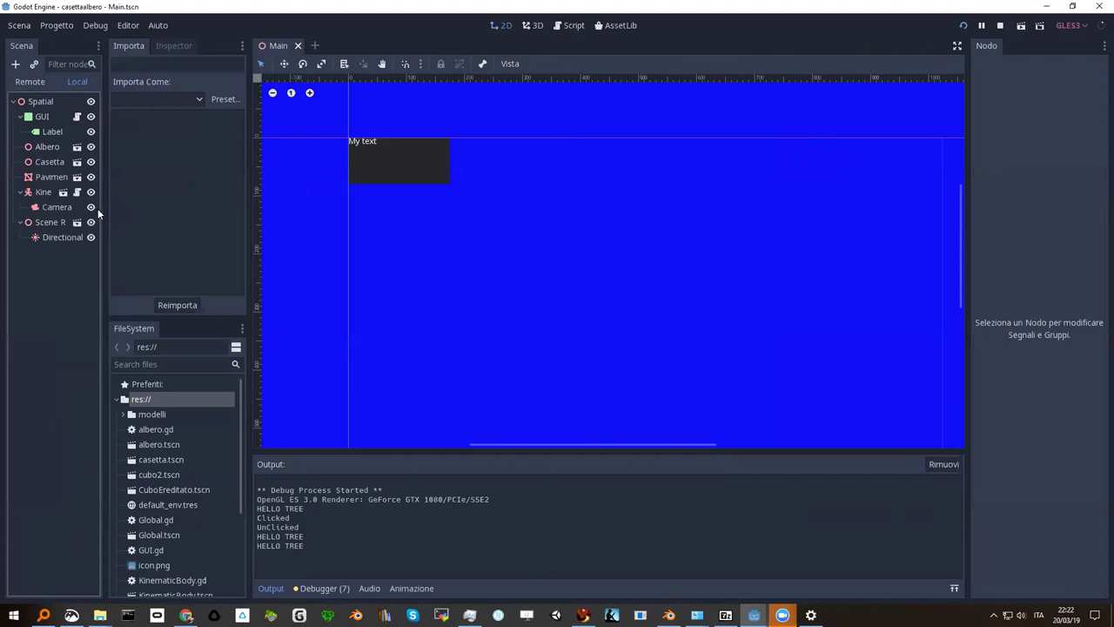
# Widen the Scene tree dock to the right until the full node names are visible
pyautogui.moveTo(103, 207); pyautogui.dragTo(144, 209)
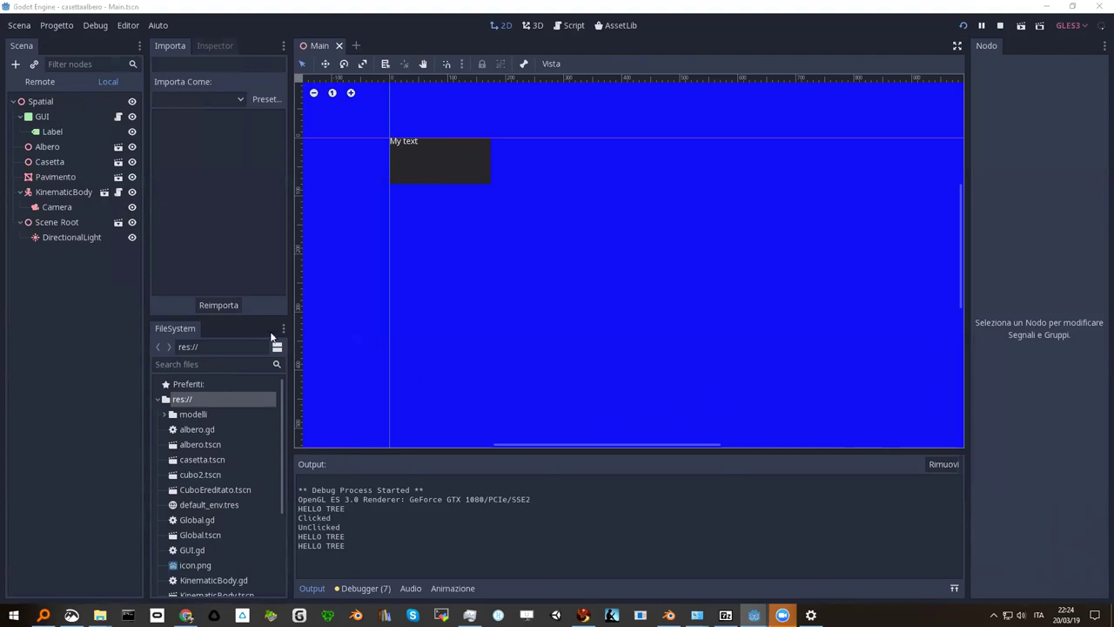
pyautogui.click(60, 176)
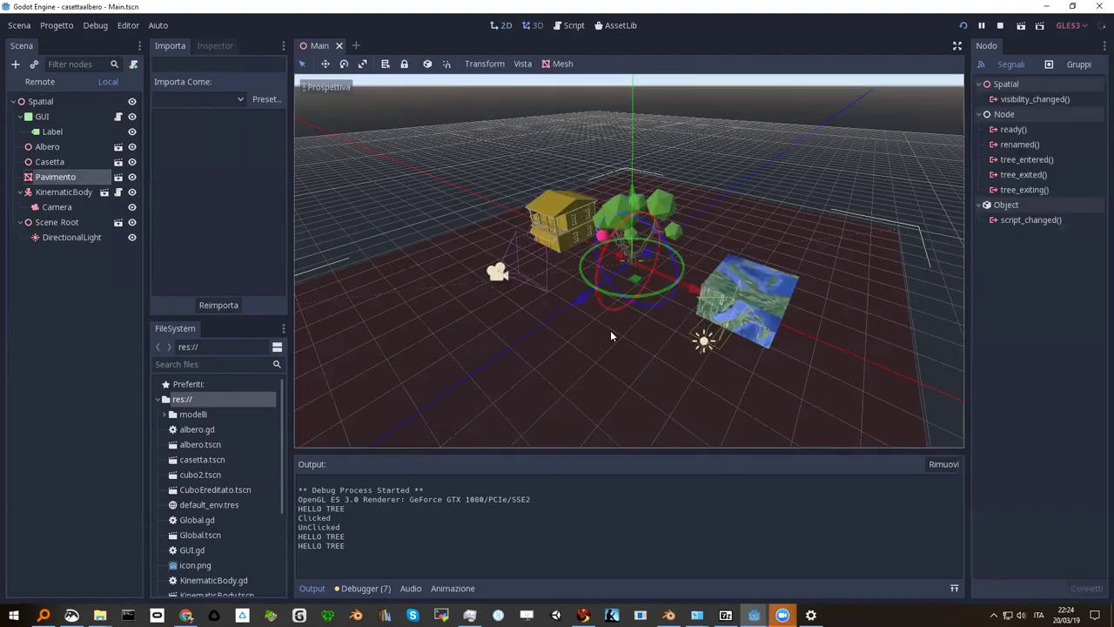
pyautogui.scroll(3, 611, 335)
pyautogui.moveTo(579, 319); pyautogui.dragTo(438, 181, button='middle')
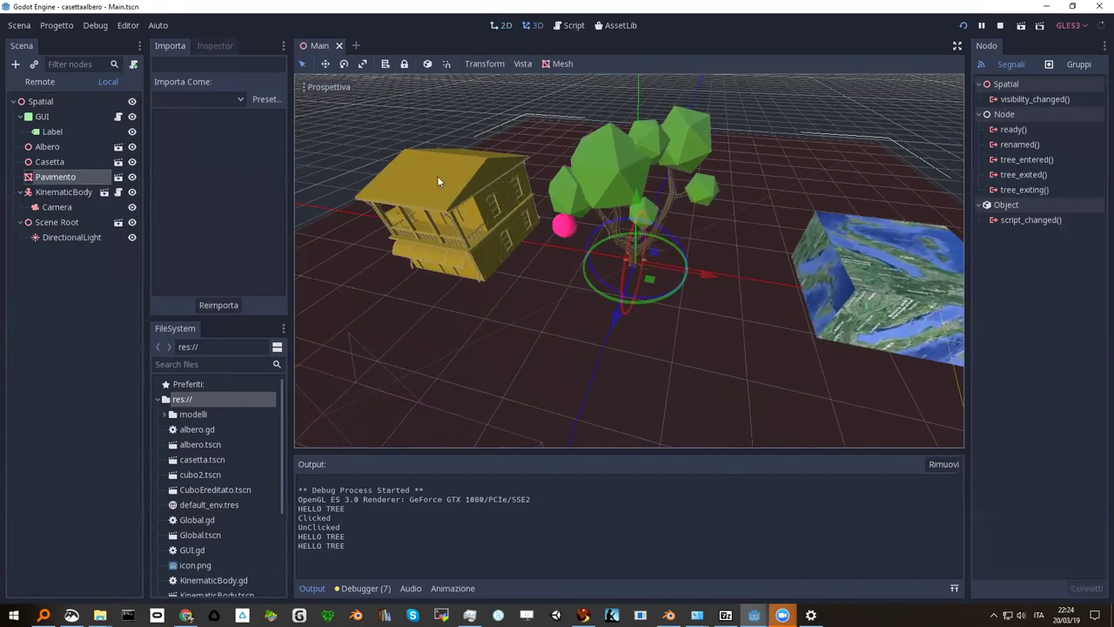
pyautogui.moveTo(489, 239)
pyautogui.mouseDown(button='middle')
pyautogui.moveTo(482, 218)
pyautogui.moveTo(467, 222)
pyautogui.mouseUp(button='middle')
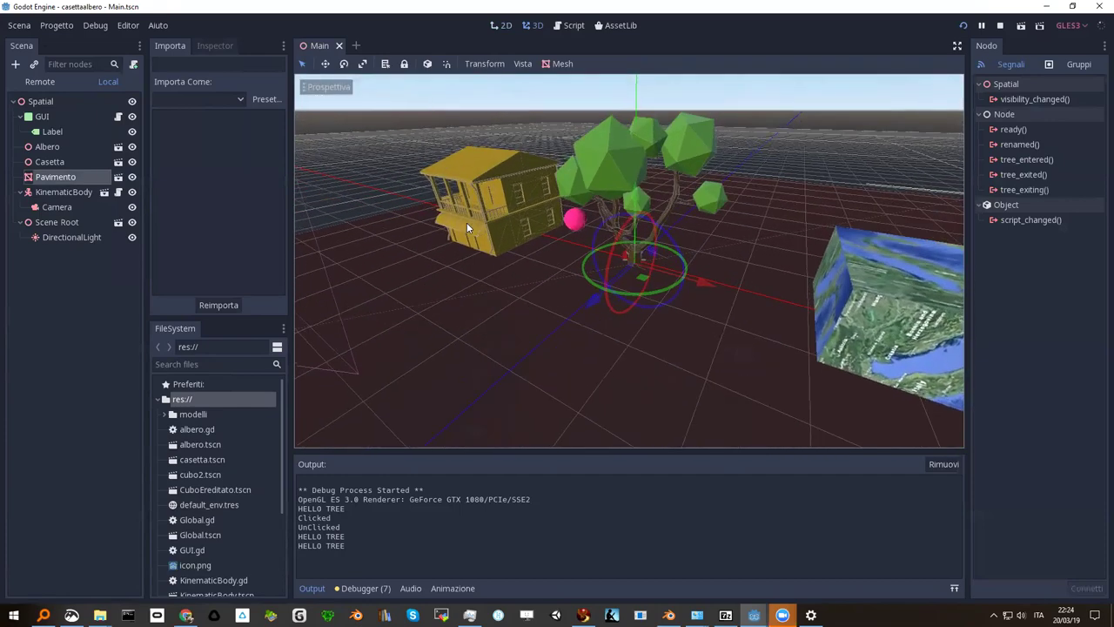
pyautogui.click(489, 166)
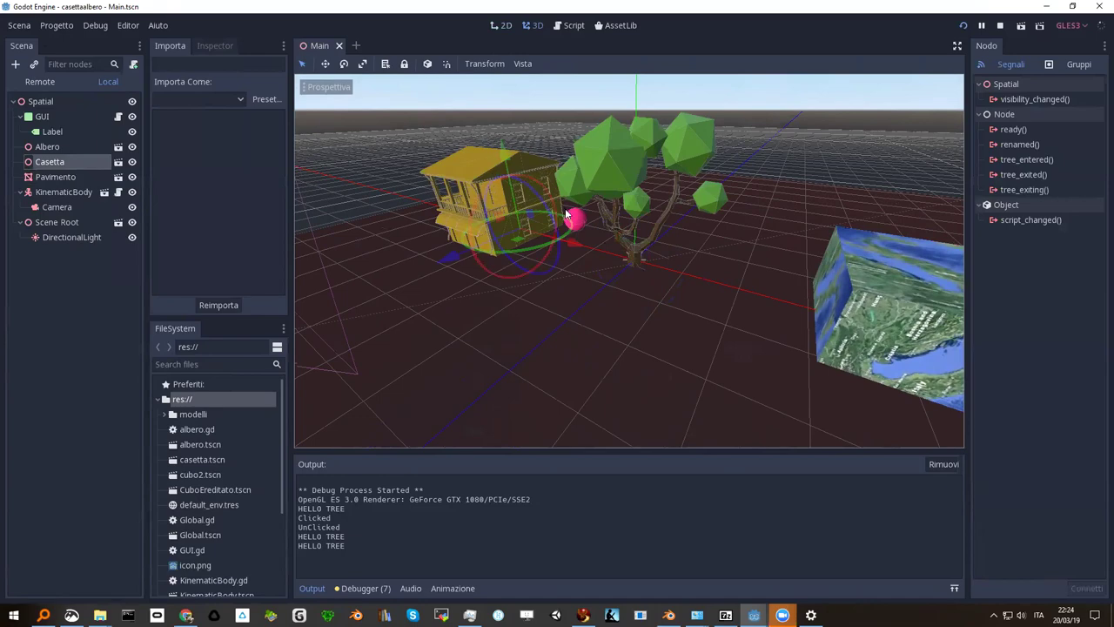
pyautogui.scroll(3, 546, 184)
pyautogui.scroll(-3, 464, 173)
pyautogui.scroll(1, 508, 191)
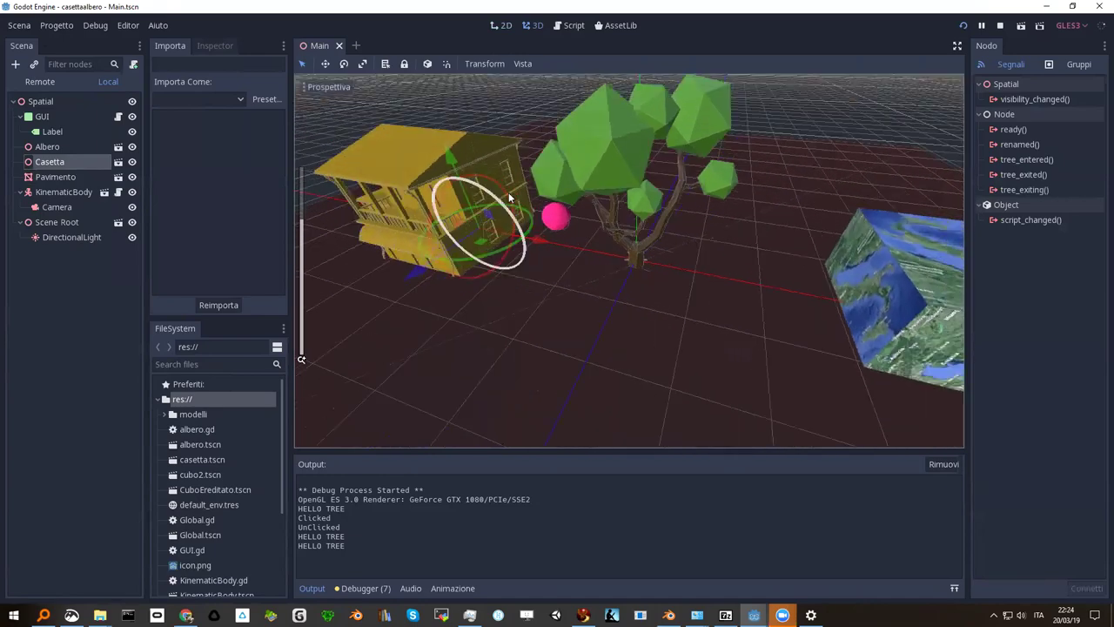
pyautogui.scroll(-1, 468, 172)
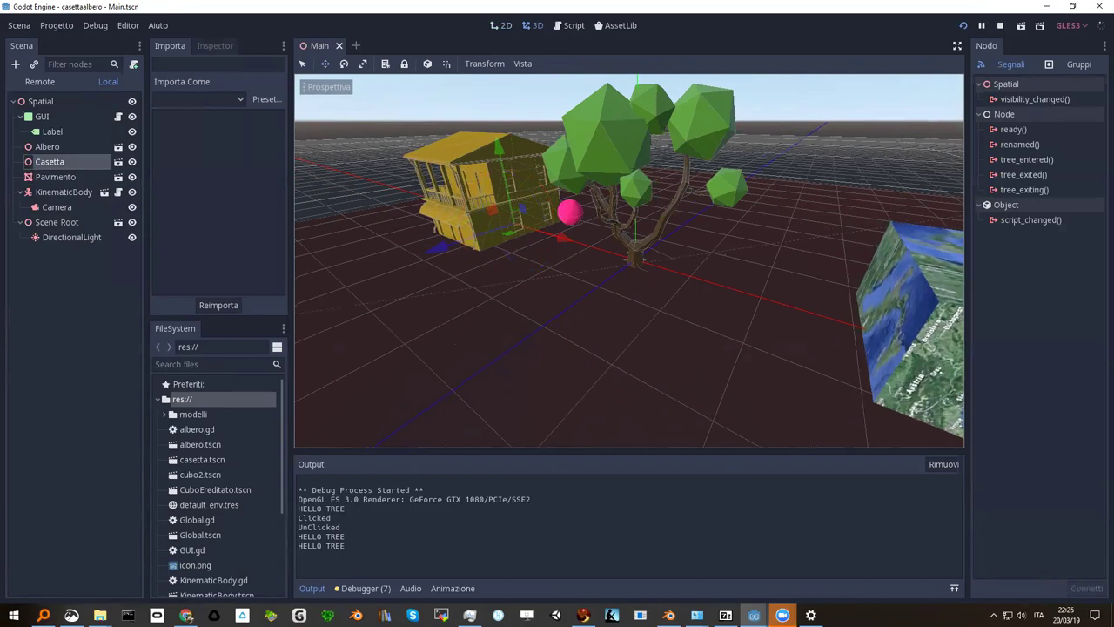
pyautogui.press('w')
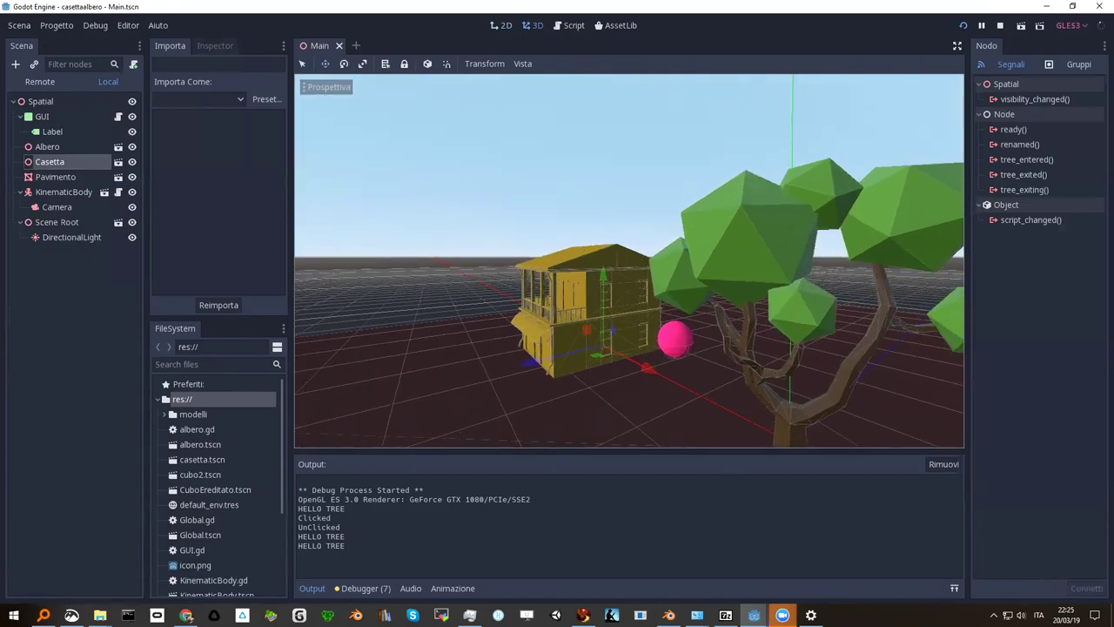
pyautogui.press('w')
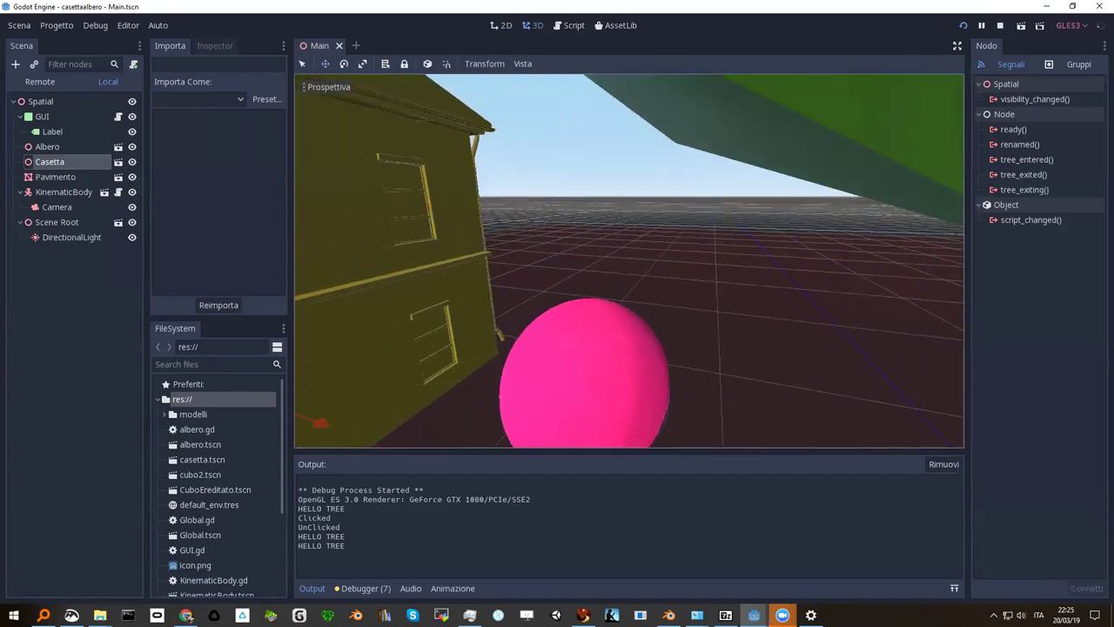
pyautogui.press('w')
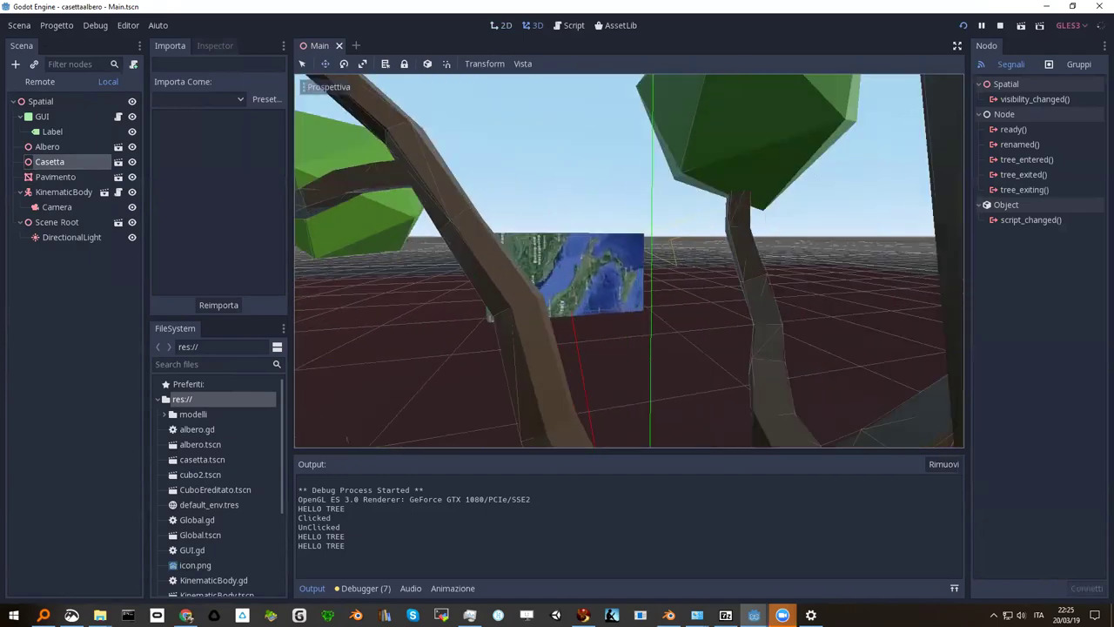
pyautogui.press('w')
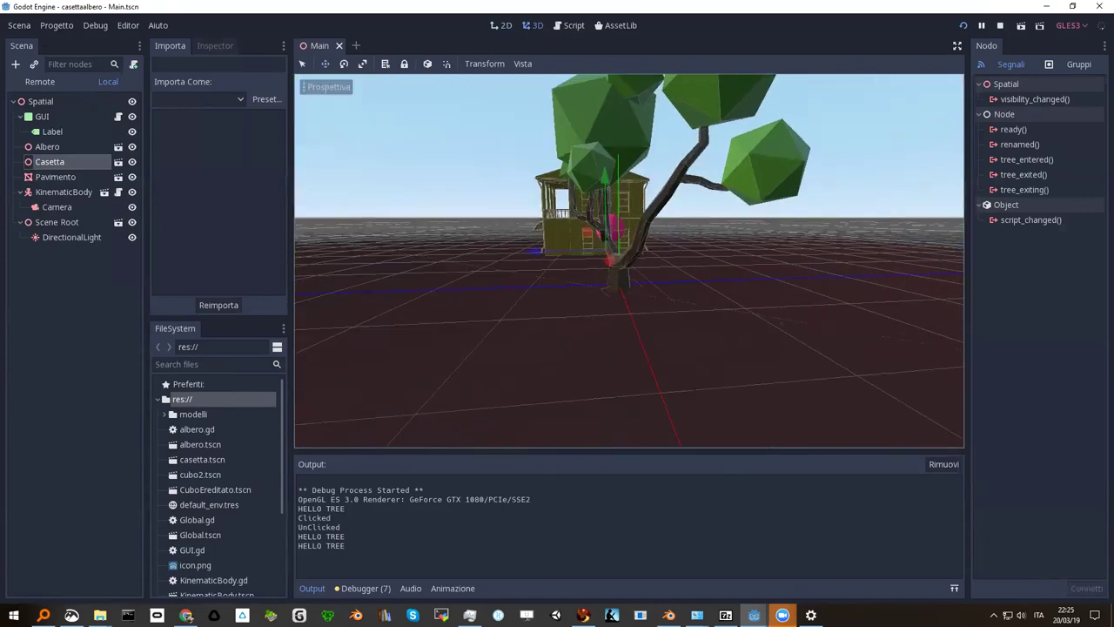
pyautogui.press('w')
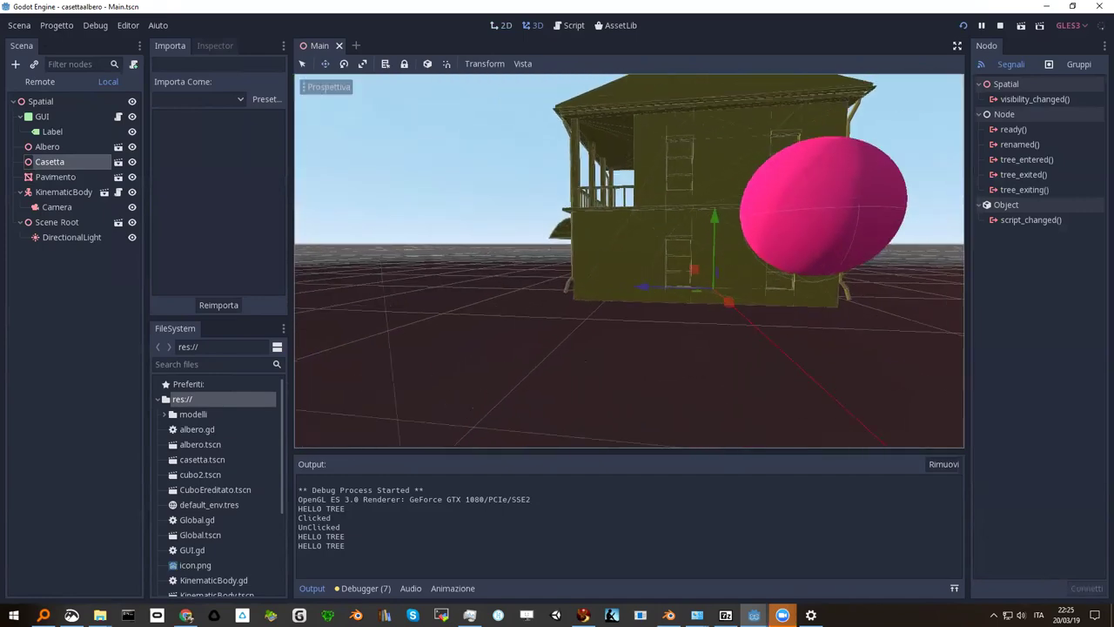
pyautogui.press('w')
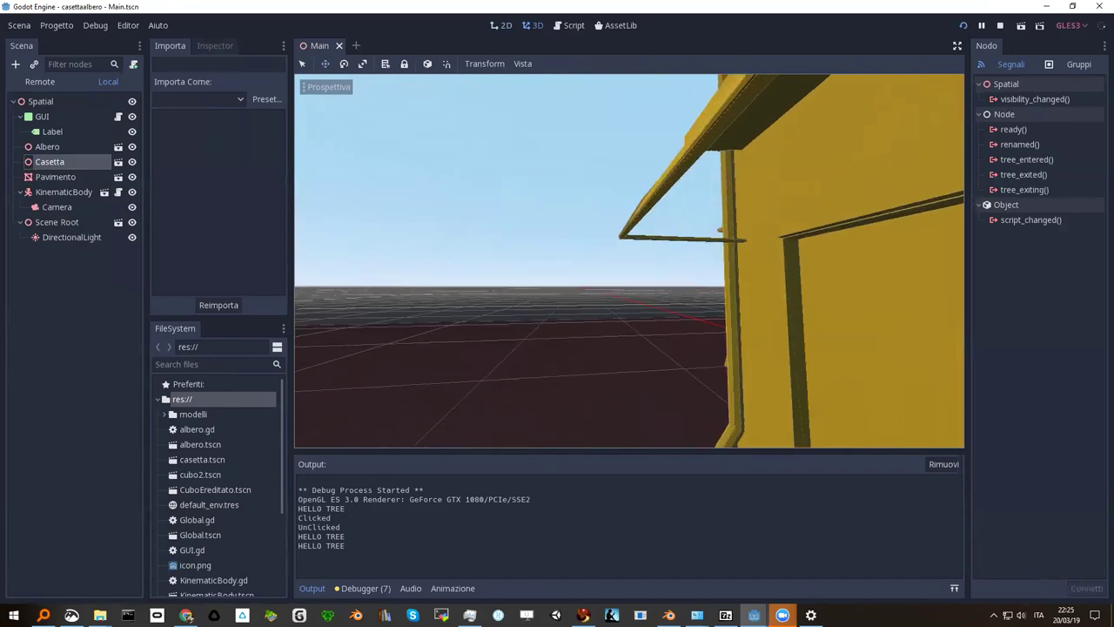
pyautogui.press('w')
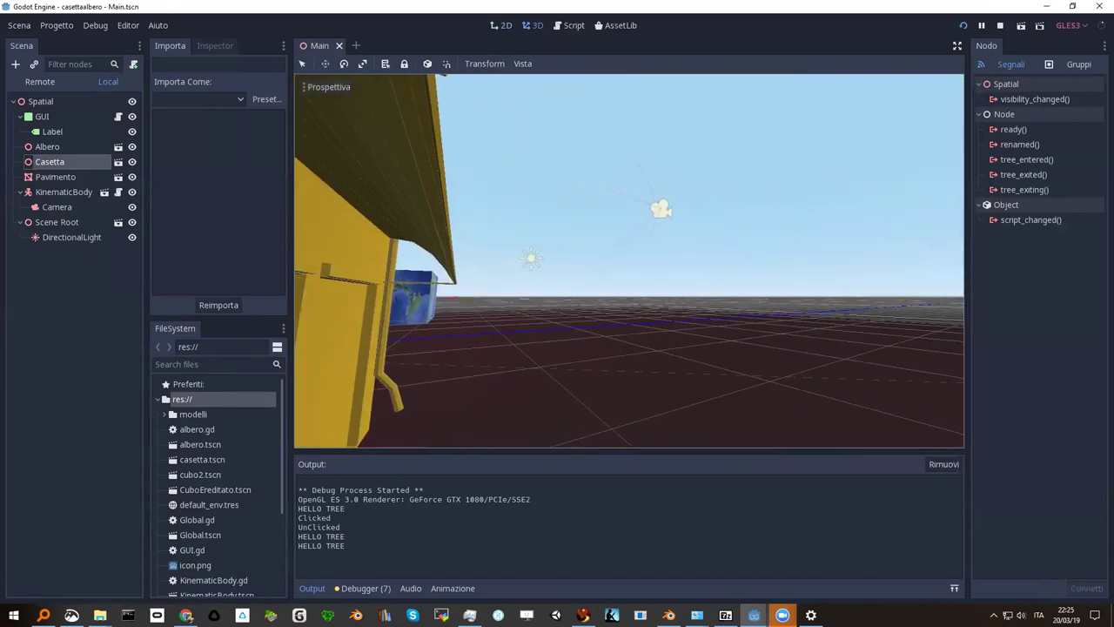
pyautogui.press('w')
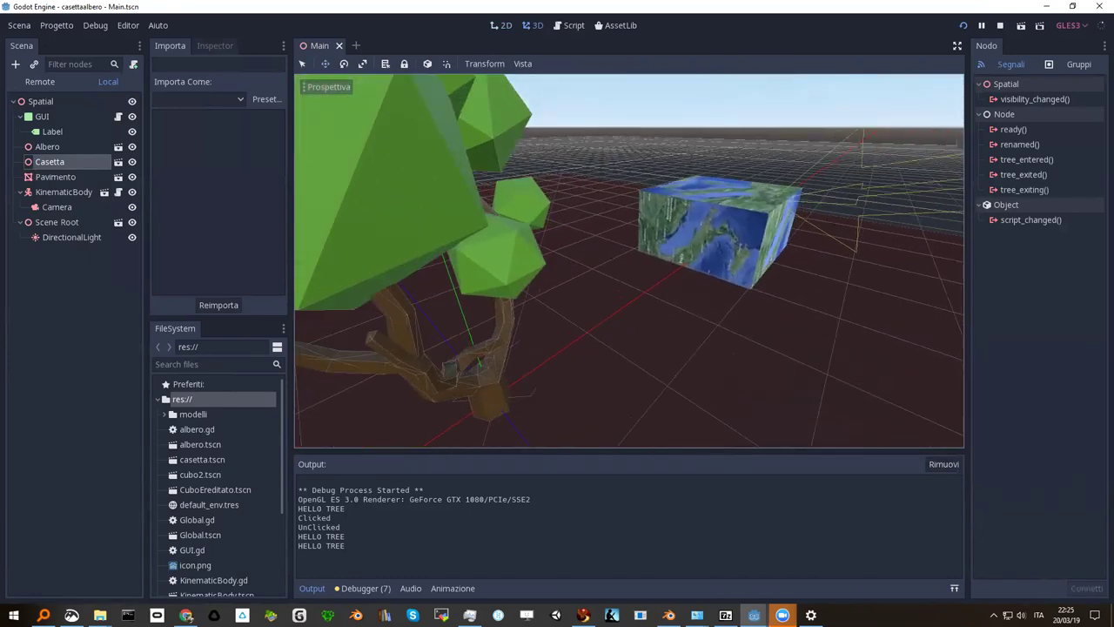
pyautogui.press('w')
pyautogui.press('w')
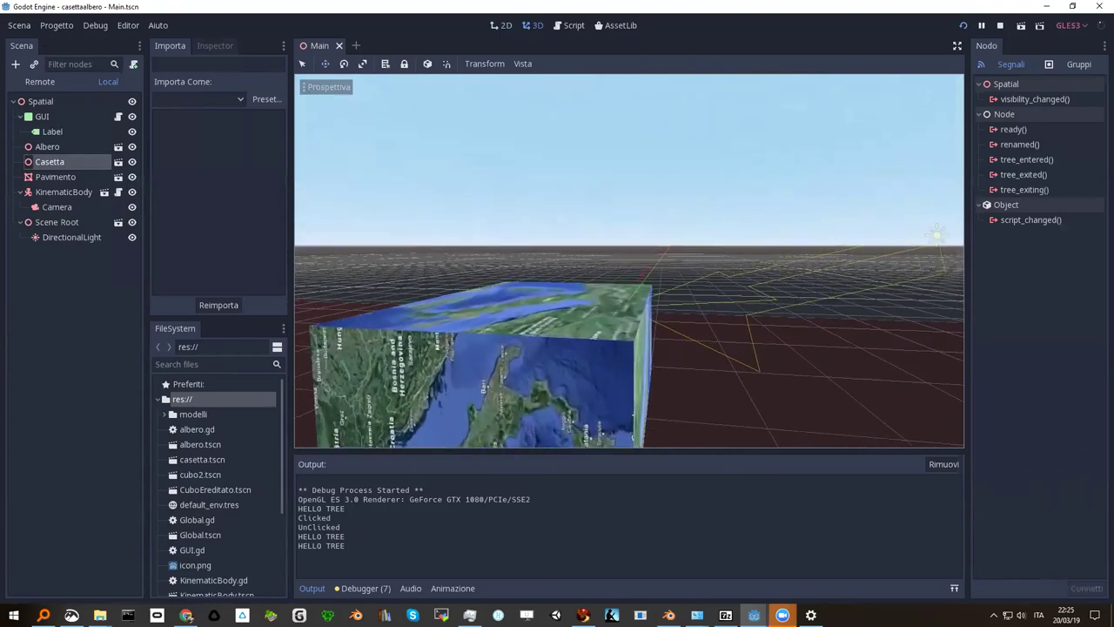
pyautogui.press('s')
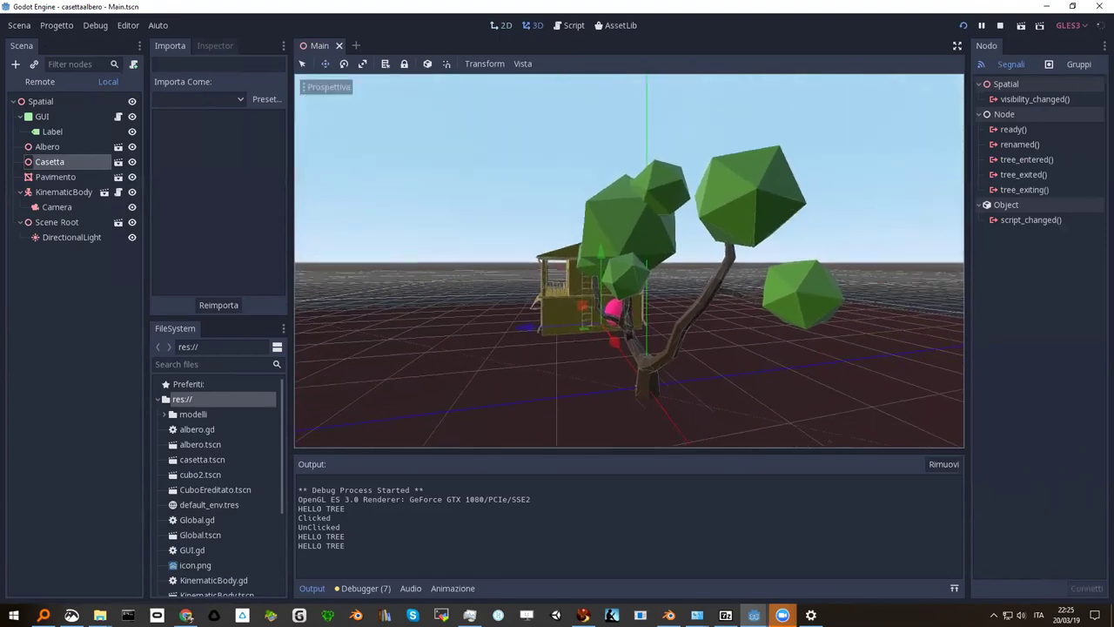
pyautogui.press('d')
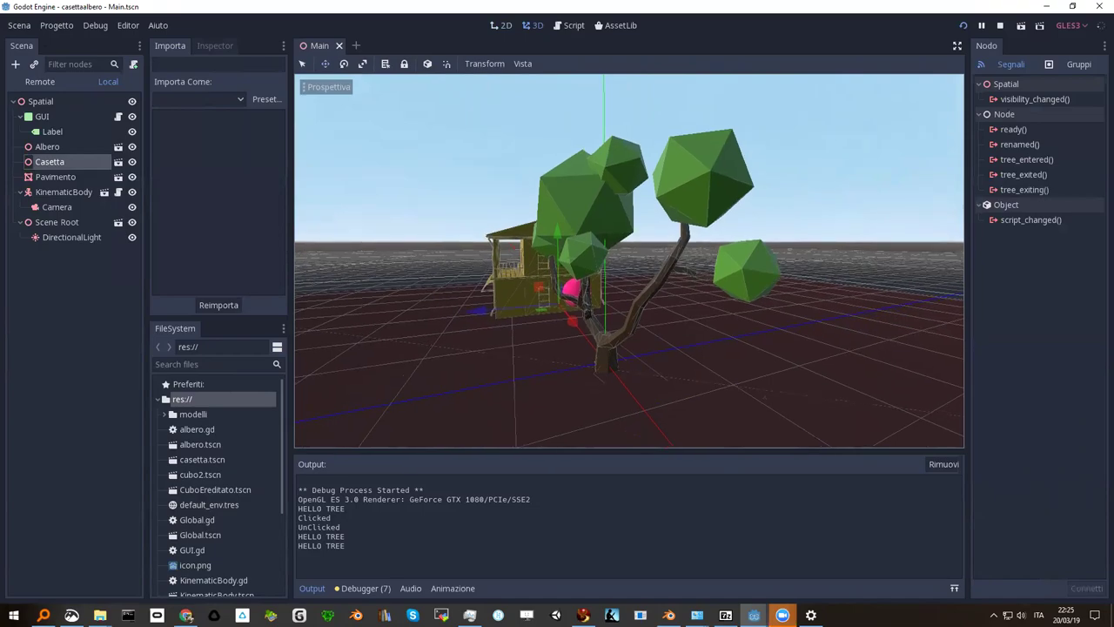
pyautogui.press('w')
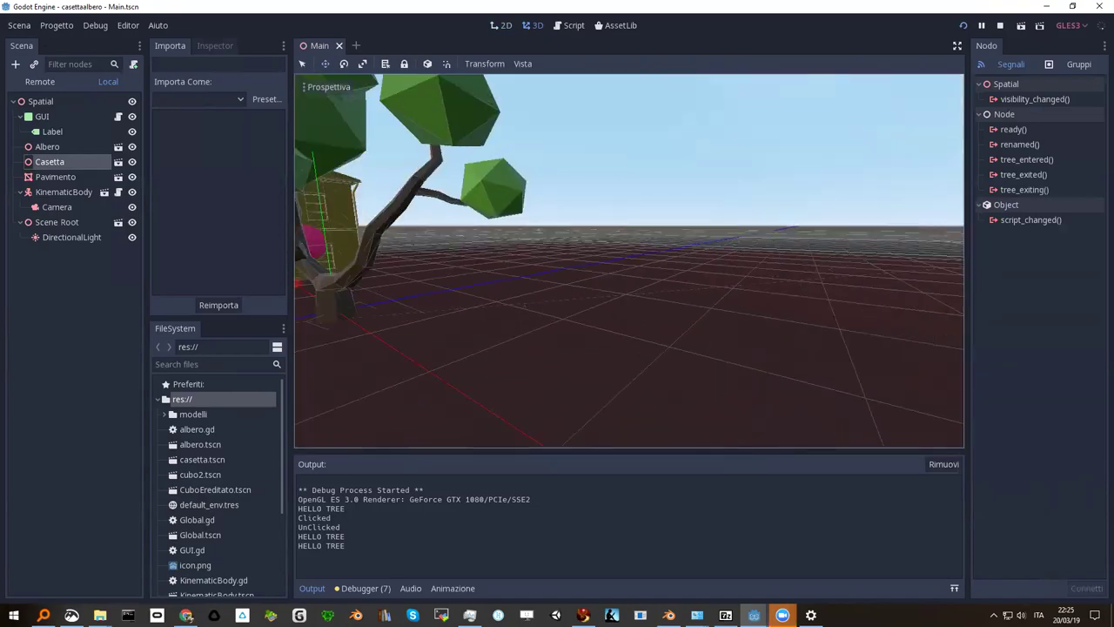
pyautogui.press('s')
pyautogui.press('w')
pyautogui.press('w')
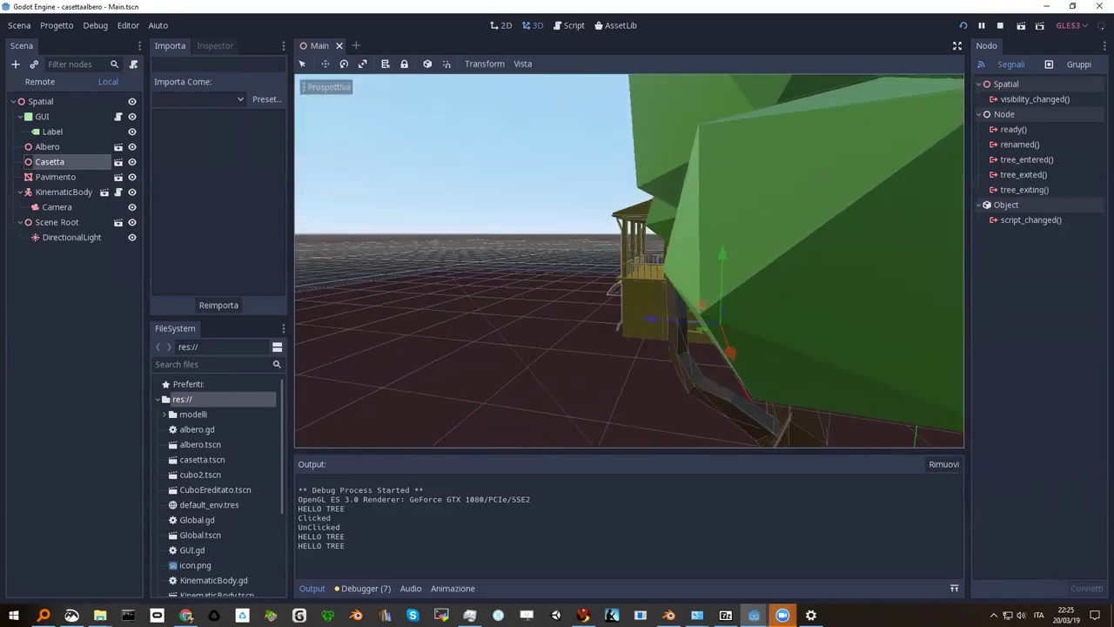
pyautogui.press('w')
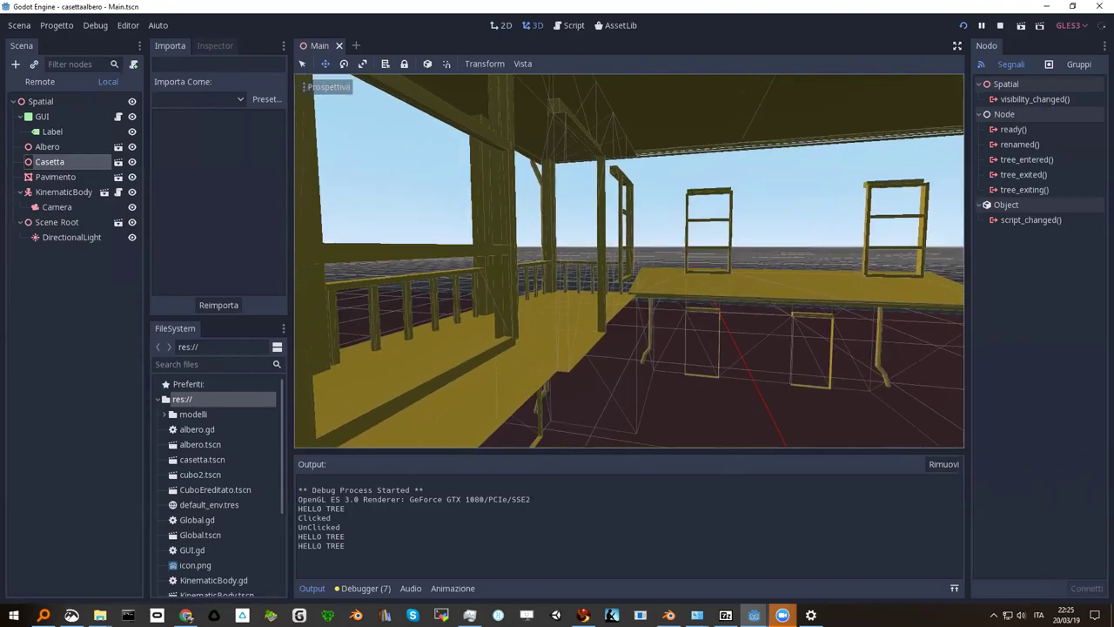
pyautogui.press('w')
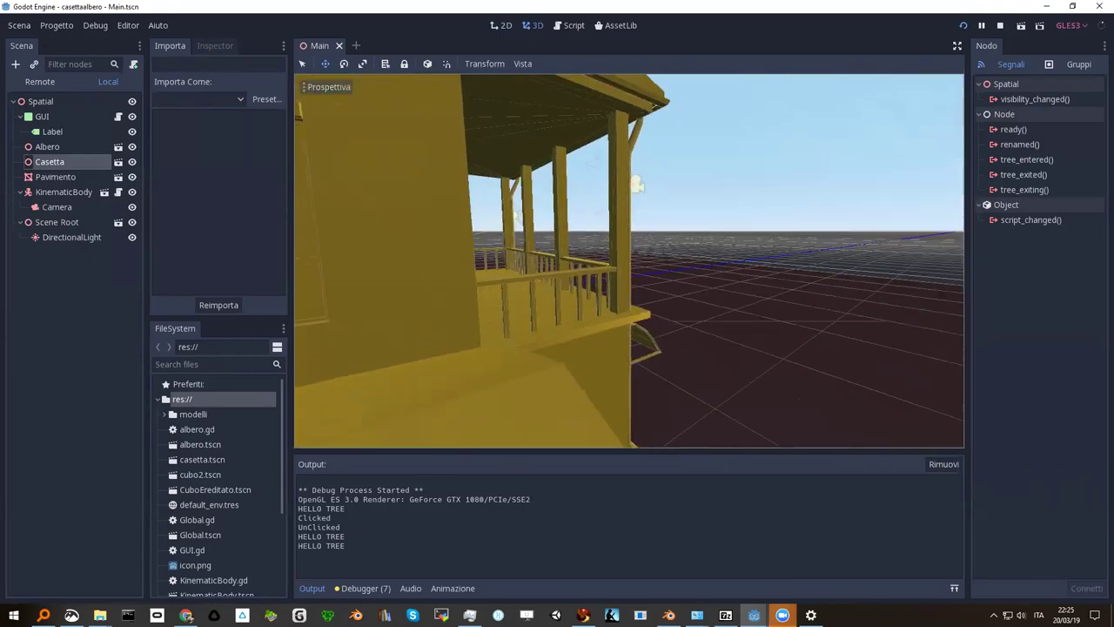
pyautogui.press('d')
pyautogui.press('a')
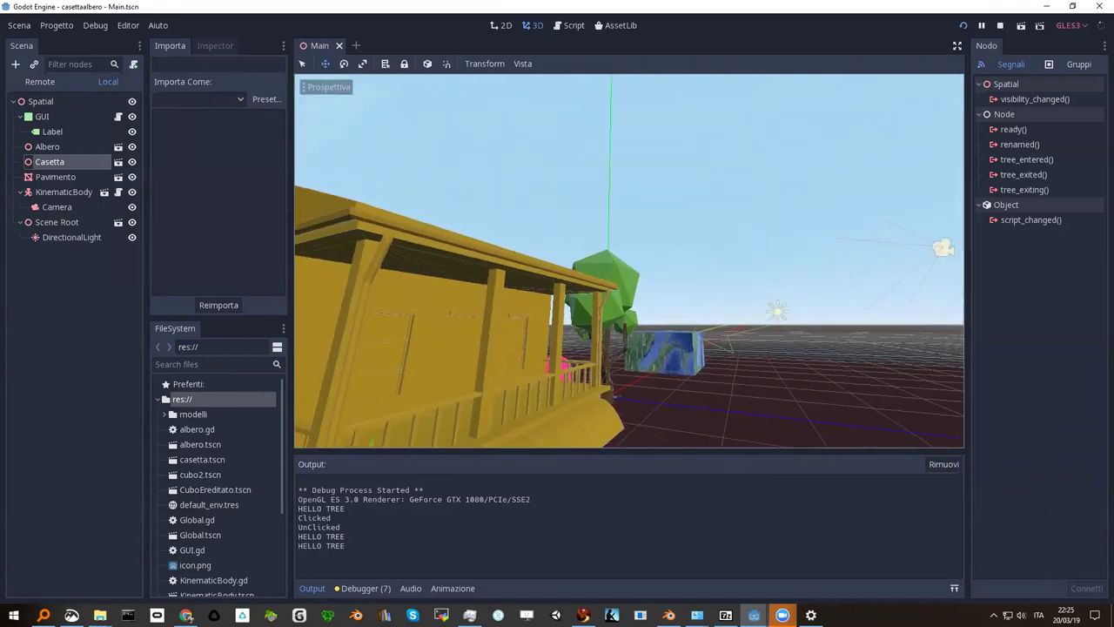
pyautogui.press('s')
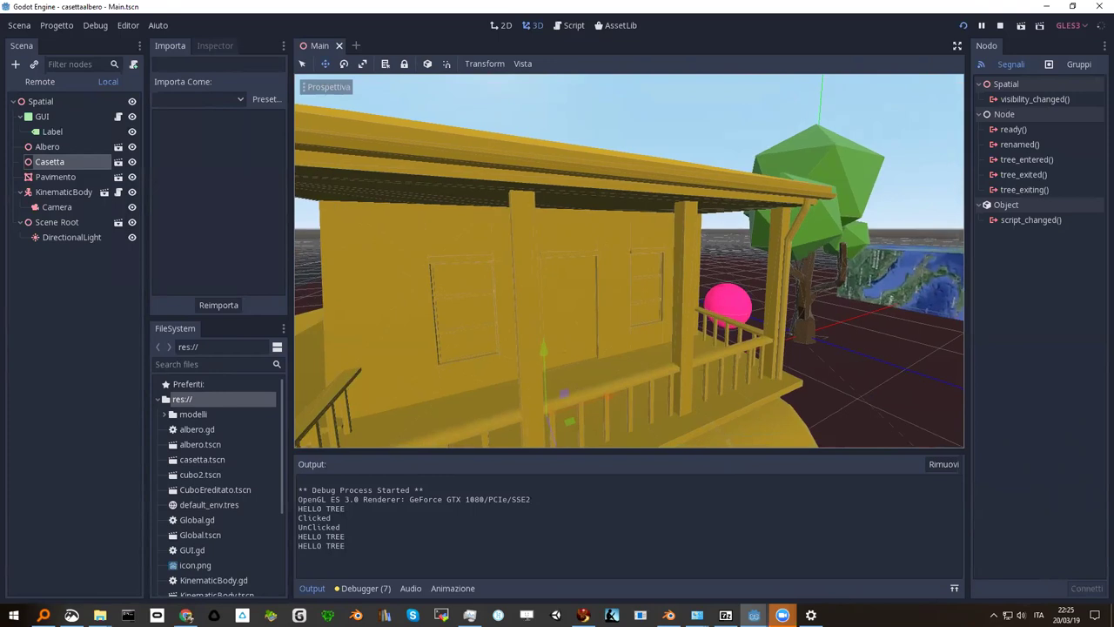
pyautogui.press('a')
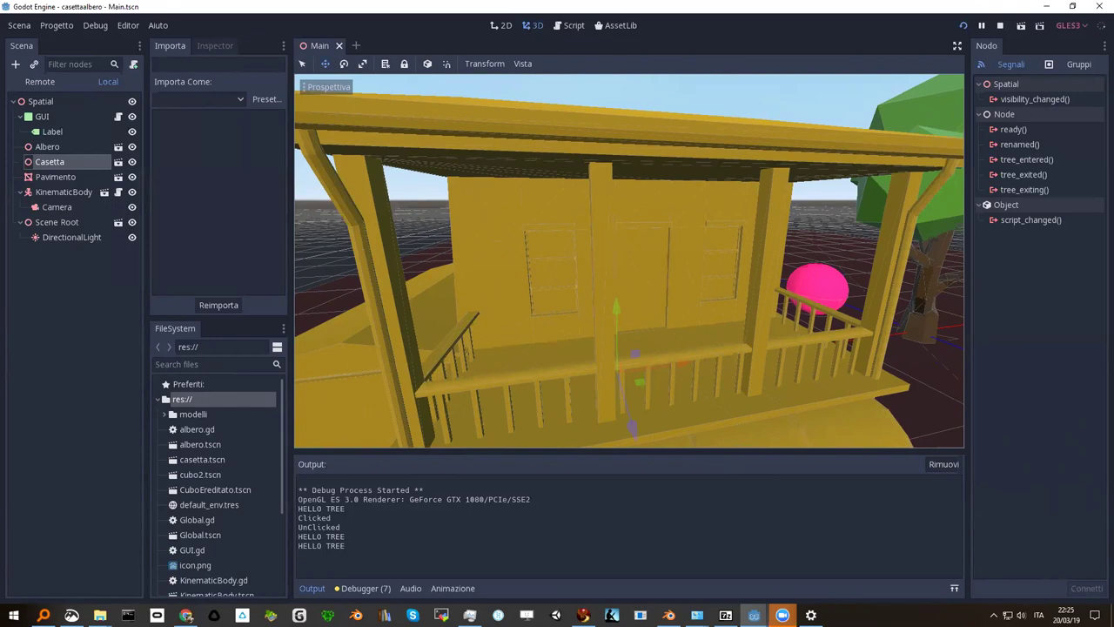
pyautogui.moveTo(557, 312); pyautogui.dragTo(556, 312, button='right')
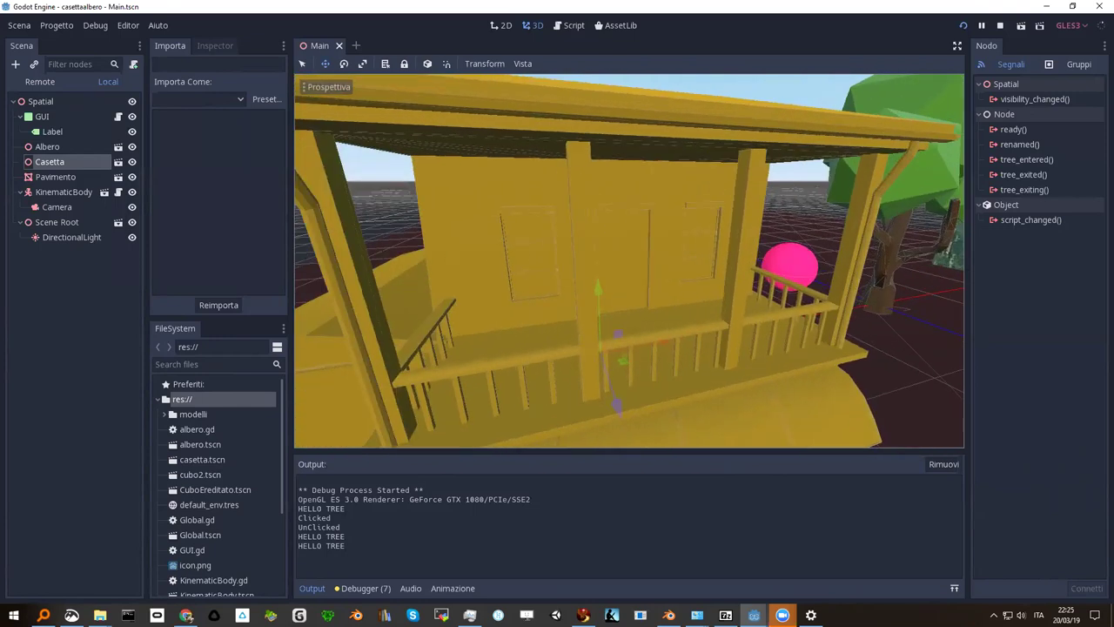
# Orbit and zoom around the tree house, then select the house, accidentally nudging it slightly
pyautogui.scroll(-5, 555, 326)
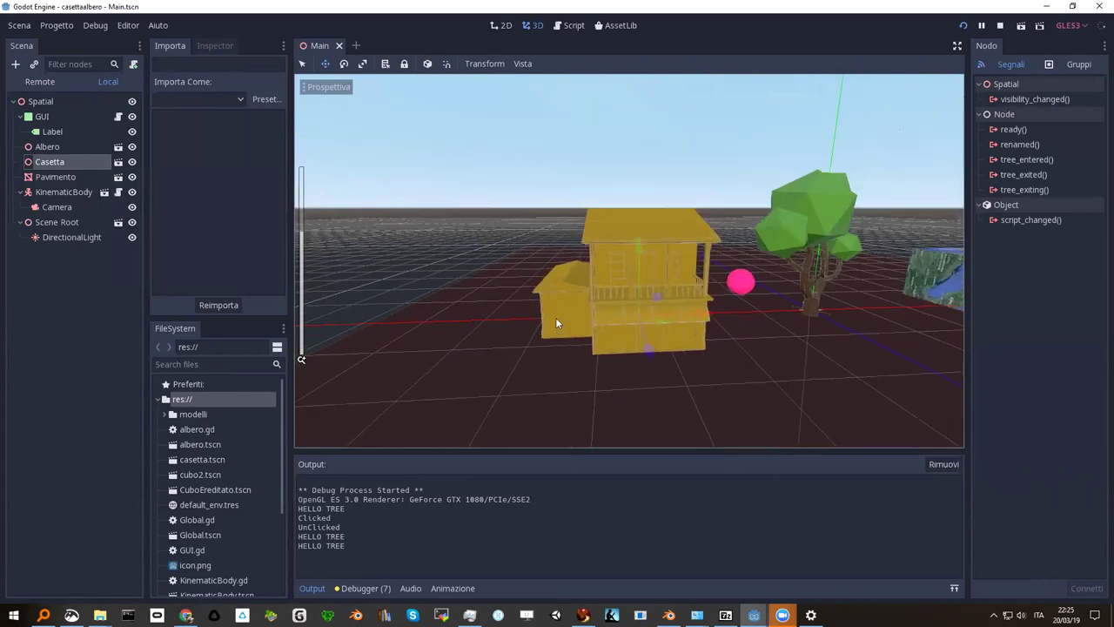
pyautogui.moveTo(556, 316); pyautogui.dragTo(561, 337, button='middle')
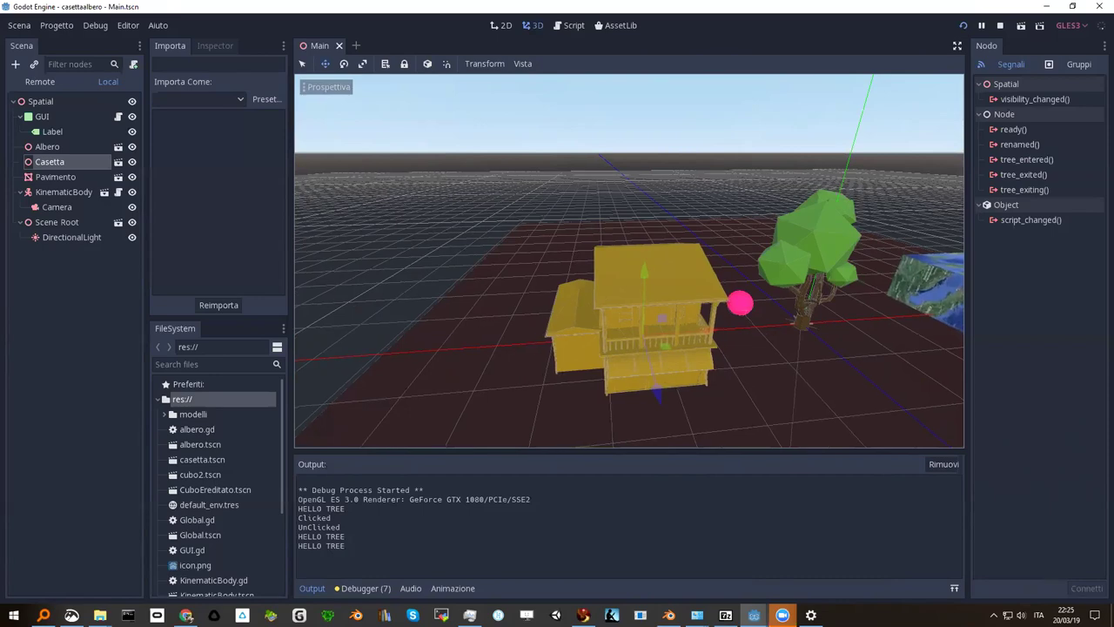
pyautogui.moveTo(630, 261); pyautogui.dragTo(301, 359, button='middle')
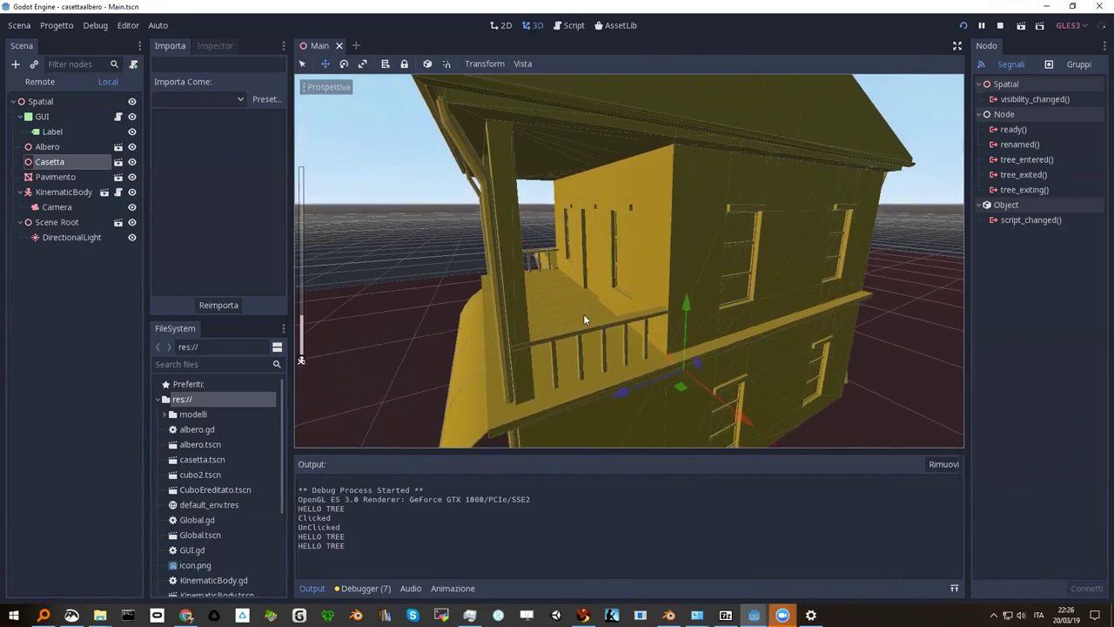
pyautogui.moveTo(583, 320); pyautogui.dragTo(627, 279, button='middle')
pyautogui.scroll(3, 653, 246)
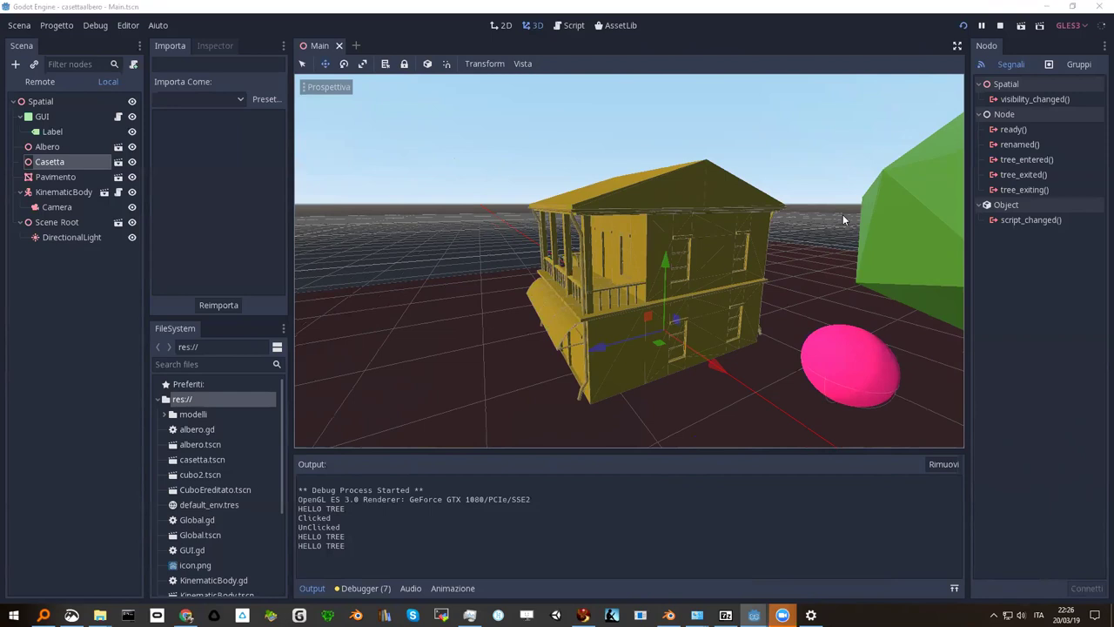
pyautogui.click(672, 197)
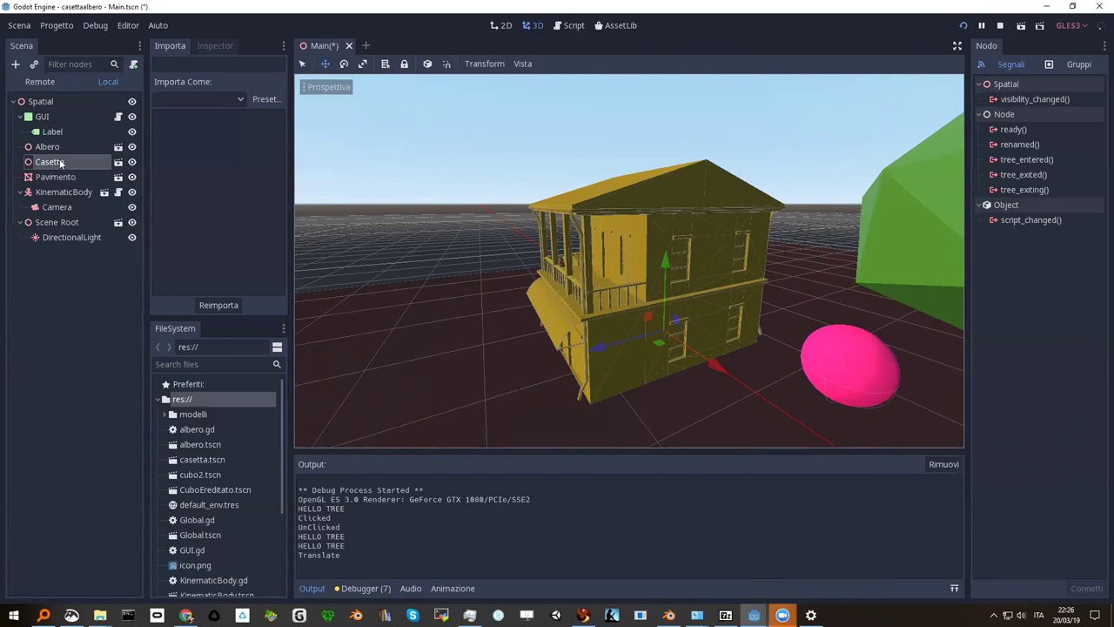
# Open casetta.tscn, select the LPBuildX12 house mesh and show its properties in the Inspector
pyautogui.click(118, 162)
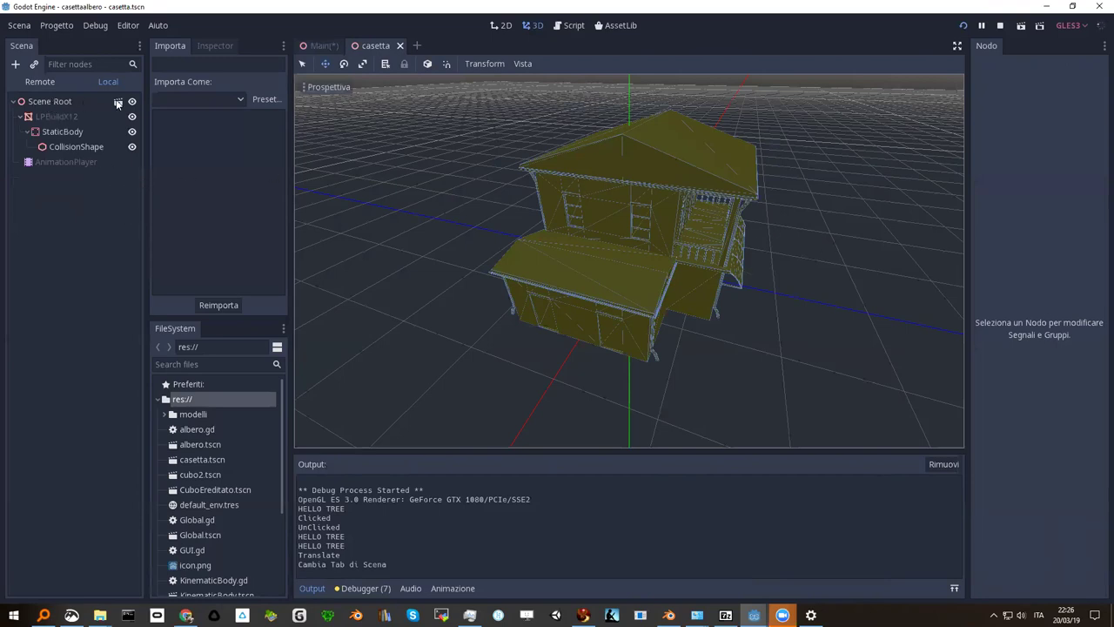
pyautogui.click(63, 118)
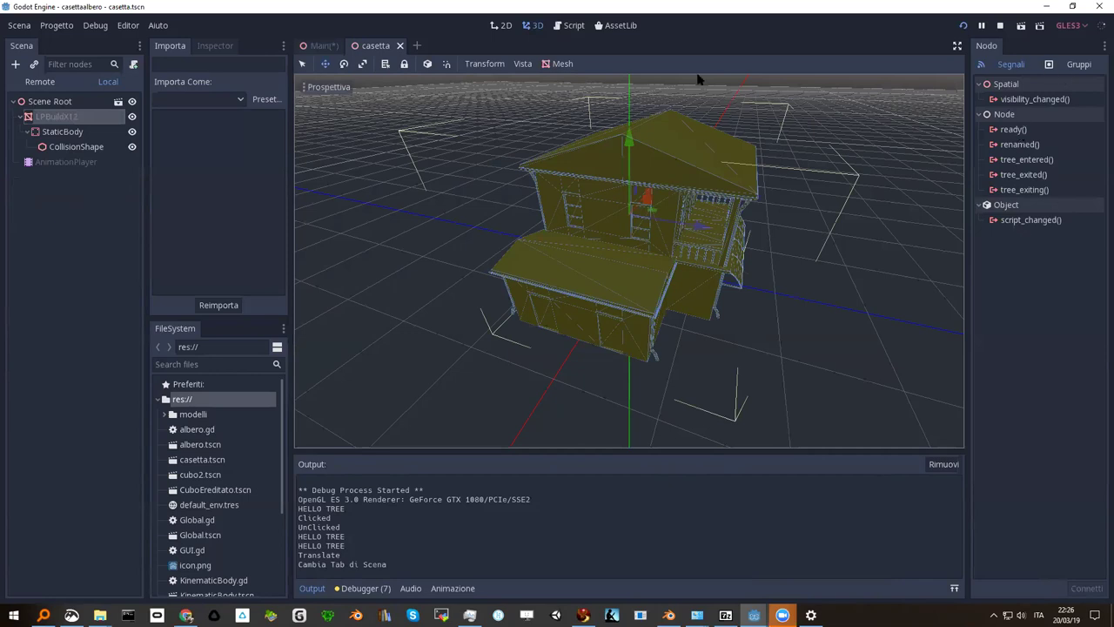
pyautogui.click(213, 46)
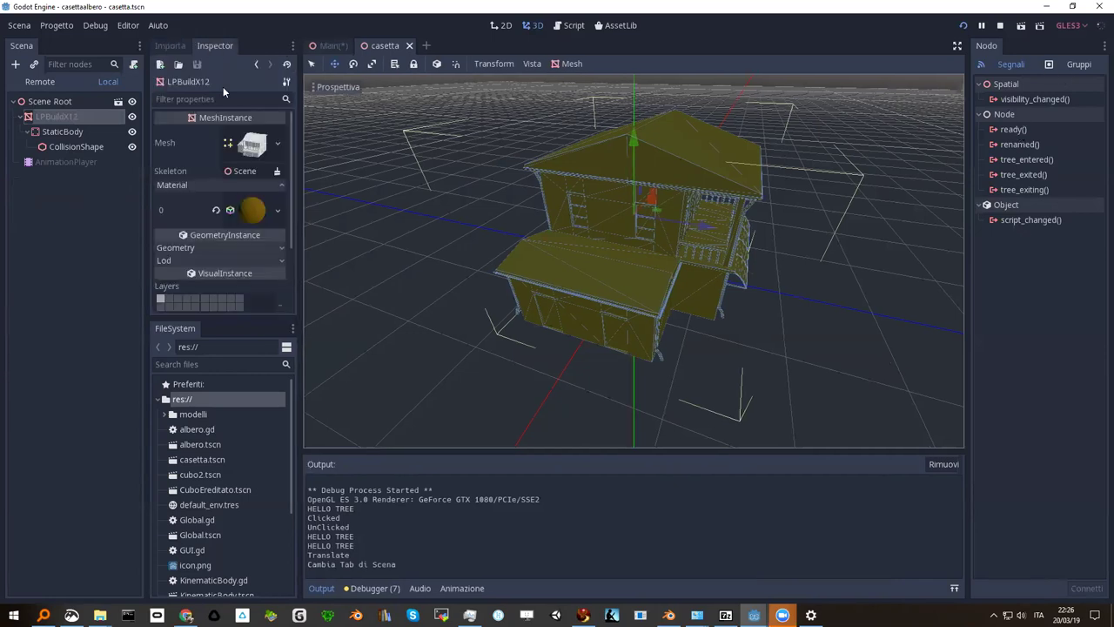
# In the house's SpatialMaterial, set Metallic to 1 and Specular to 0
pyautogui.click(250, 211)
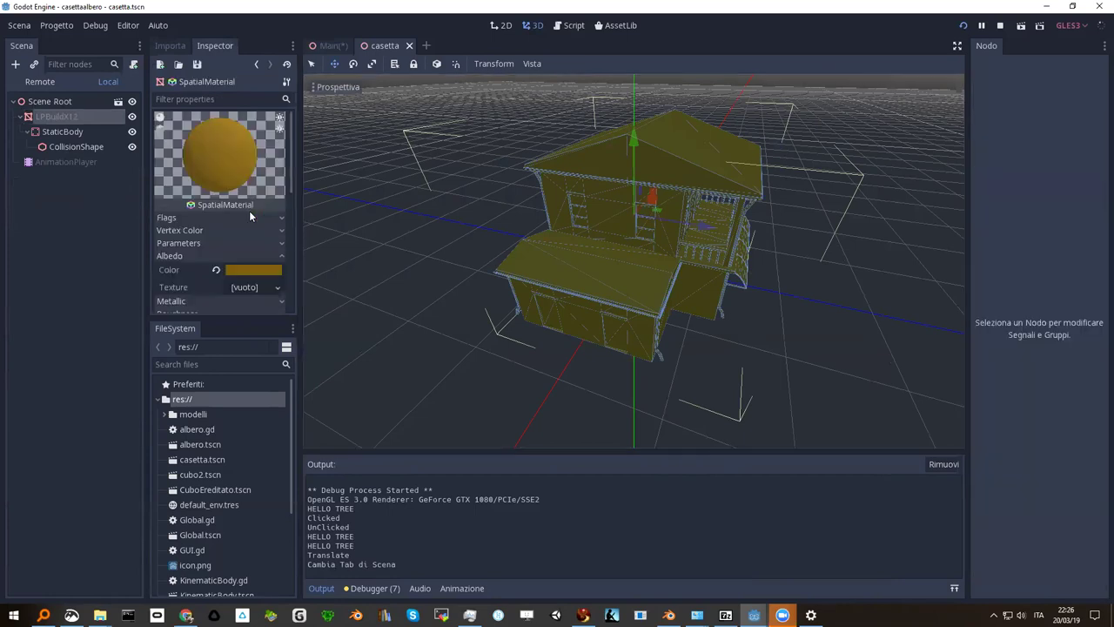
pyautogui.scroll(-3, 287, 188)
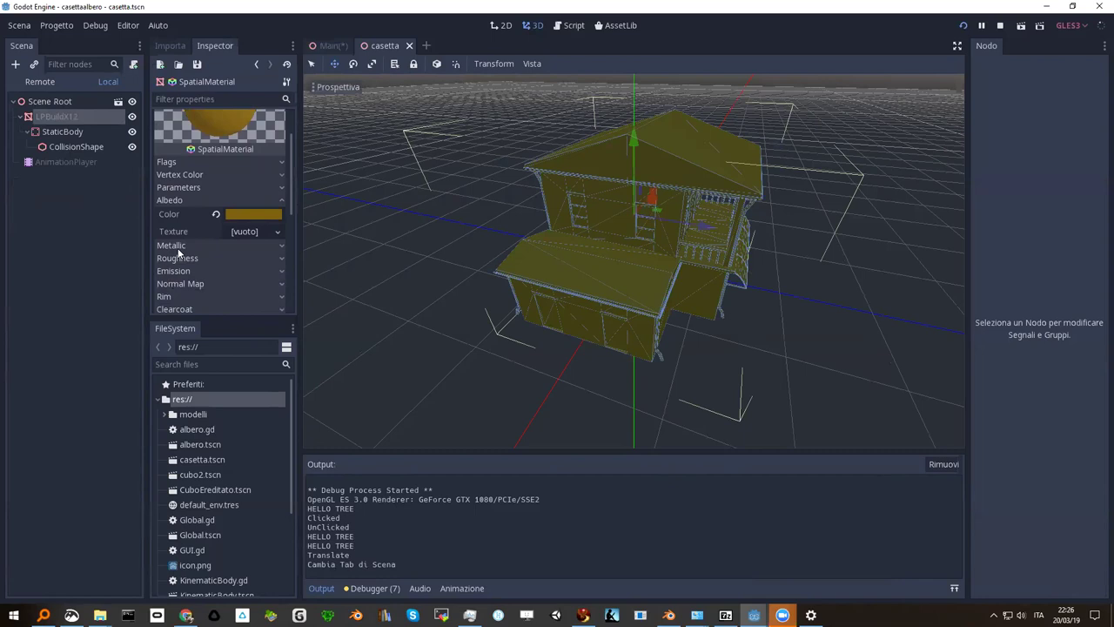
pyautogui.click(212, 243)
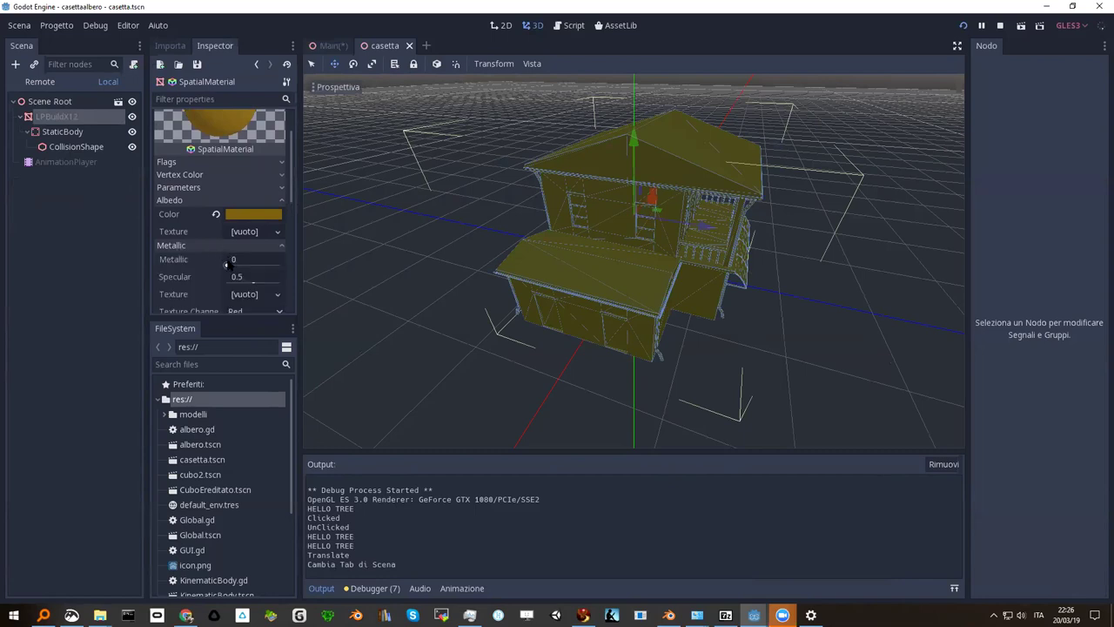
pyautogui.moveTo(226, 265); pyautogui.dragTo(260, 265)
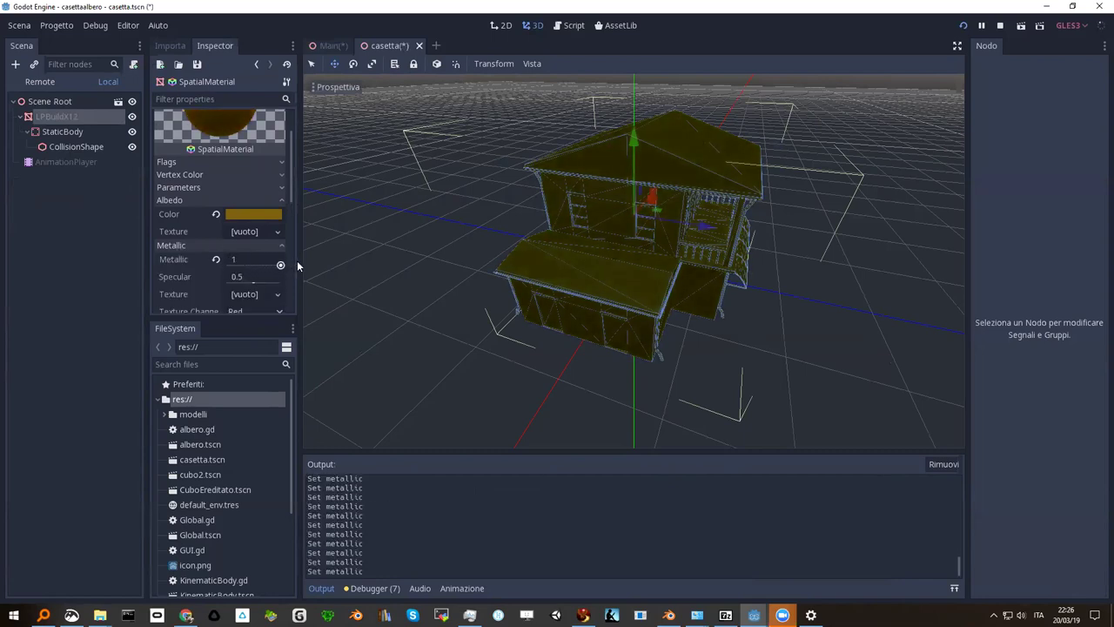
pyautogui.moveTo(261, 265)
pyautogui.mouseDown()
pyautogui.moveTo(308, 266)
pyautogui.moveTo(242, 263)
pyautogui.moveTo(216, 293)
pyautogui.mouseUp()
pyautogui.moveTo(253, 282)
pyautogui.mouseDown()
pyautogui.moveTo(284, 284)
pyautogui.moveTo(224, 283)
pyautogui.mouseUp()
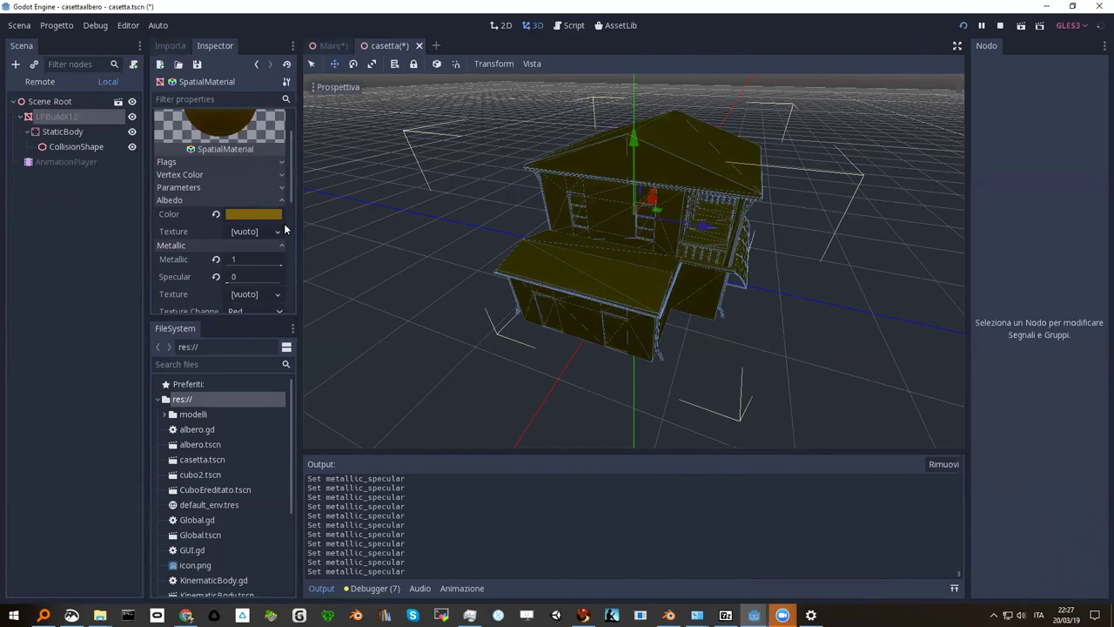
pyautogui.scroll(-5, 285, 228)
pyautogui.scroll(-1, 284, 228)
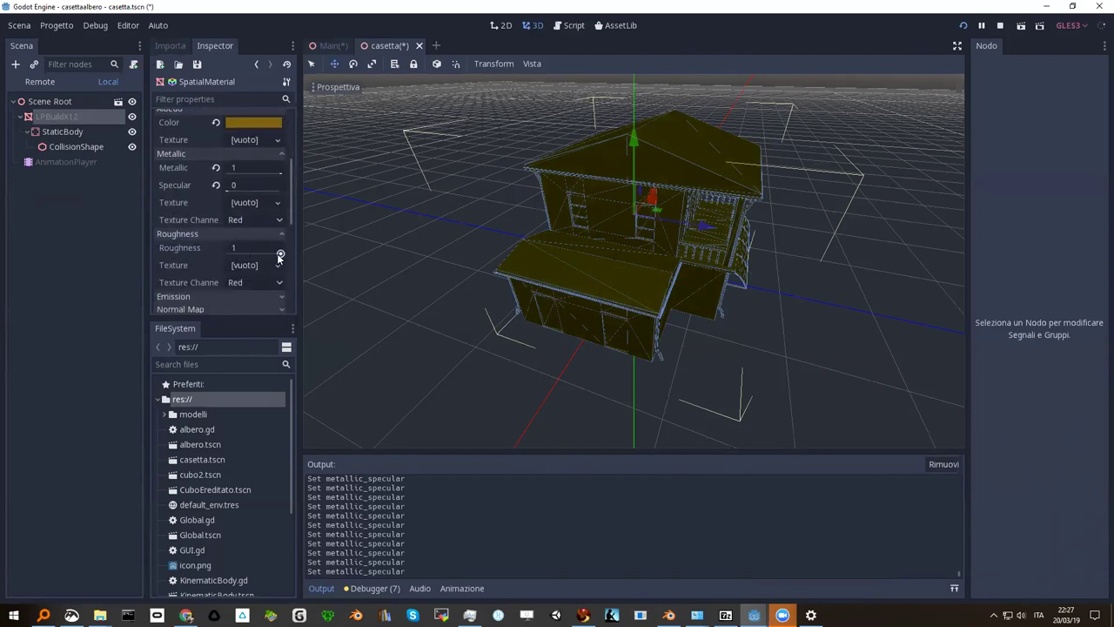
# Set the material's Roughness to 0 and Specular back to 1, then orbit to view the house
pyautogui.moveTo(279, 258); pyautogui.dragTo(232, 259)
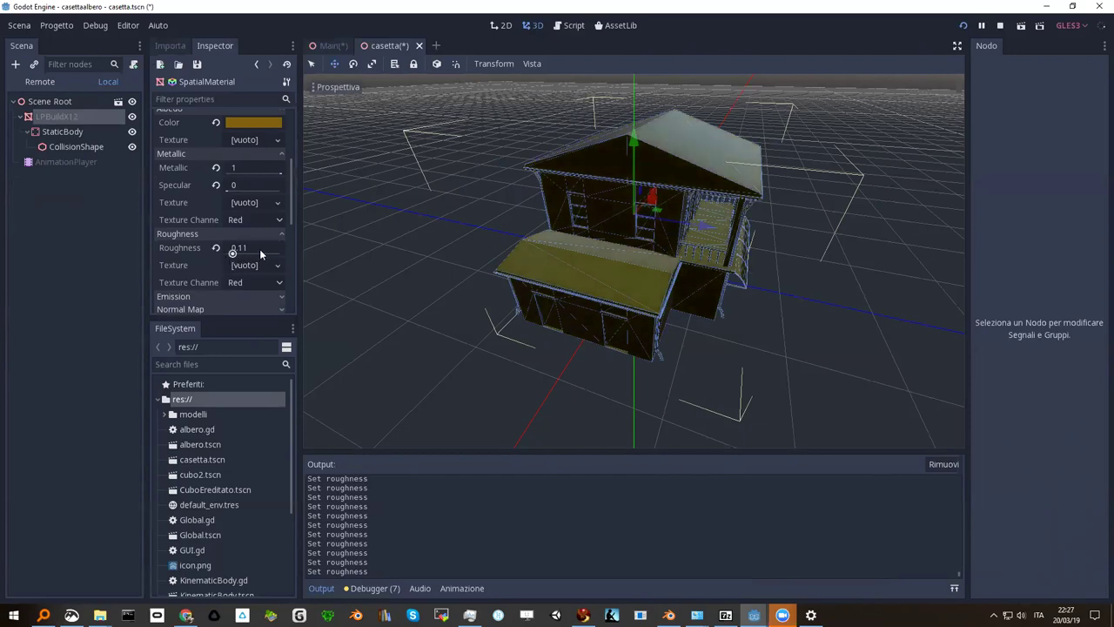
pyautogui.moveTo(230, 255); pyautogui.dragTo(224, 261)
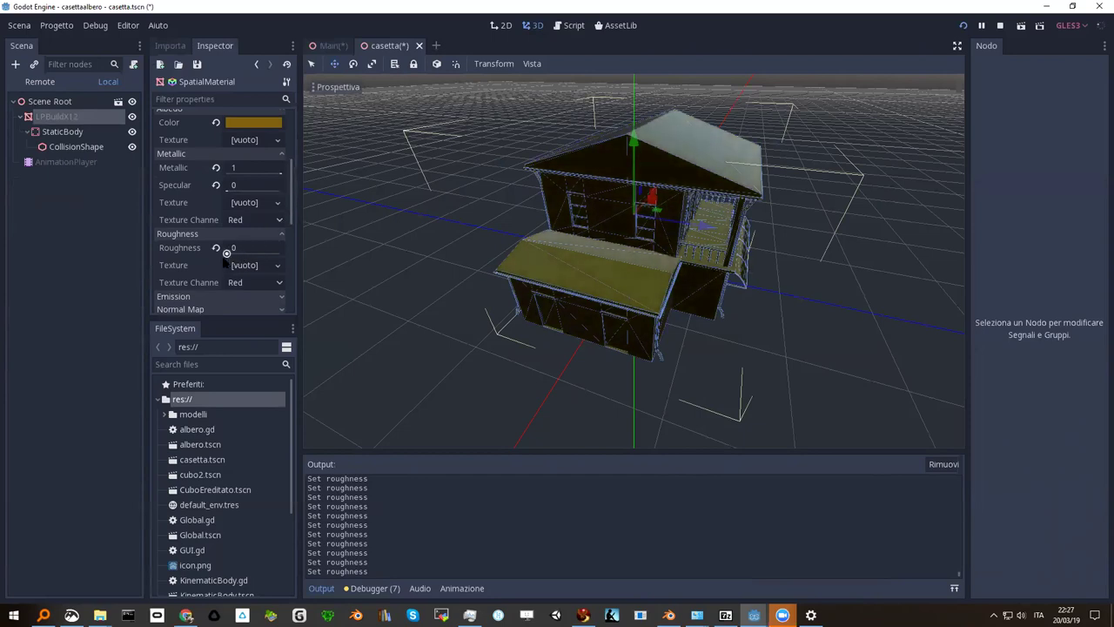
pyautogui.scroll(2, 270, 214)
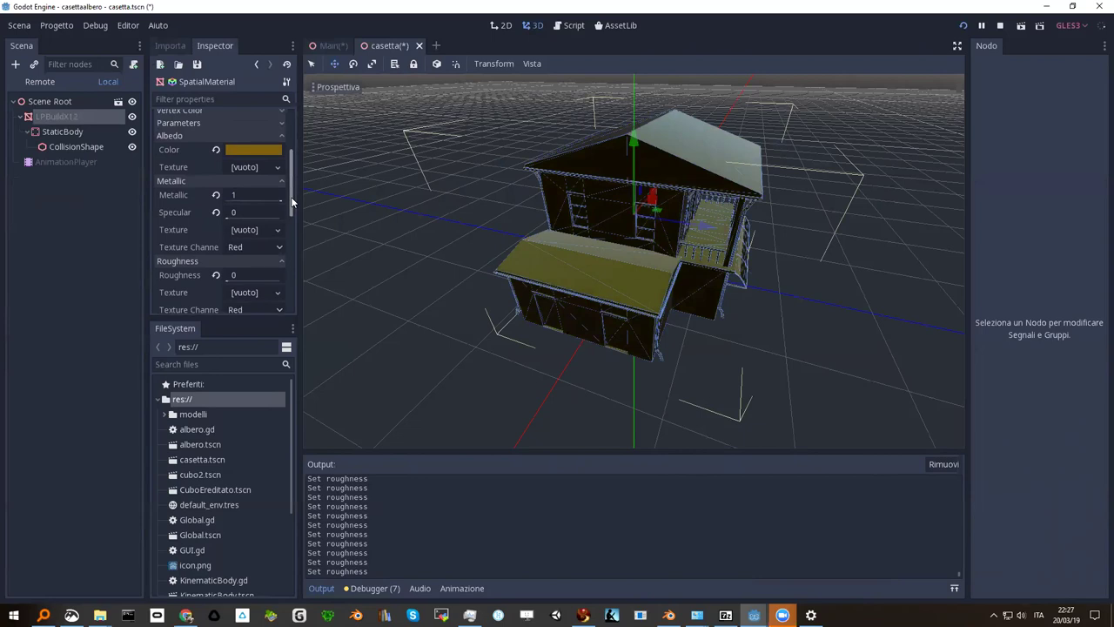
pyautogui.moveTo(224, 214); pyautogui.dragTo(283, 217)
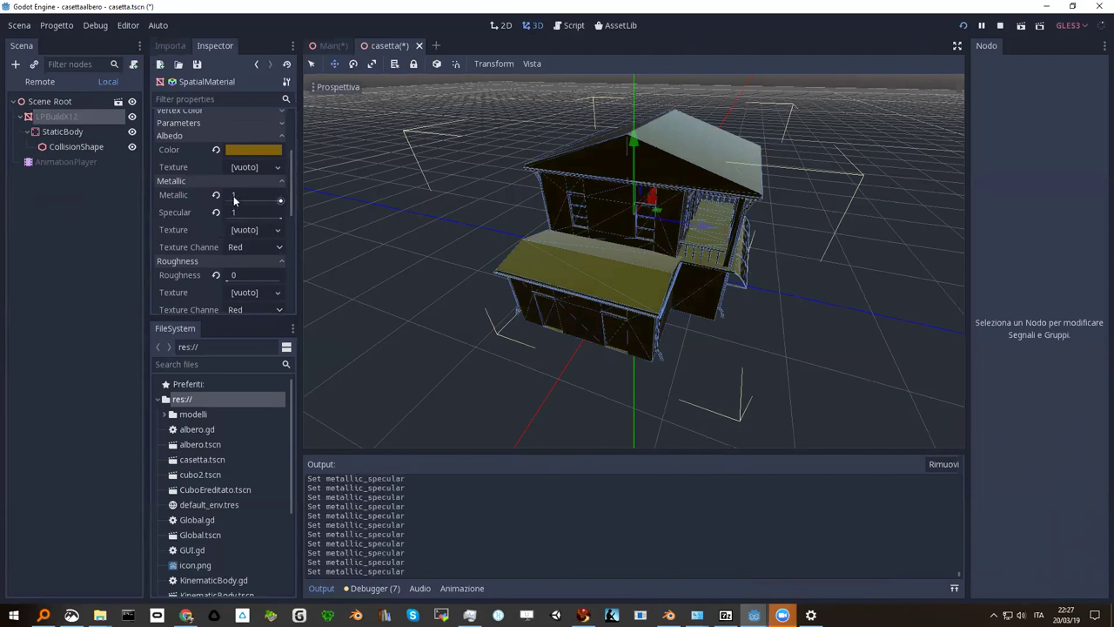
pyautogui.moveTo(498, 222)
pyautogui.mouseDown(button='middle')
pyautogui.moveTo(673, 180)
pyautogui.moveTo(620, 169)
pyautogui.moveTo(560, 199)
pyautogui.mouseUp(button='middle')
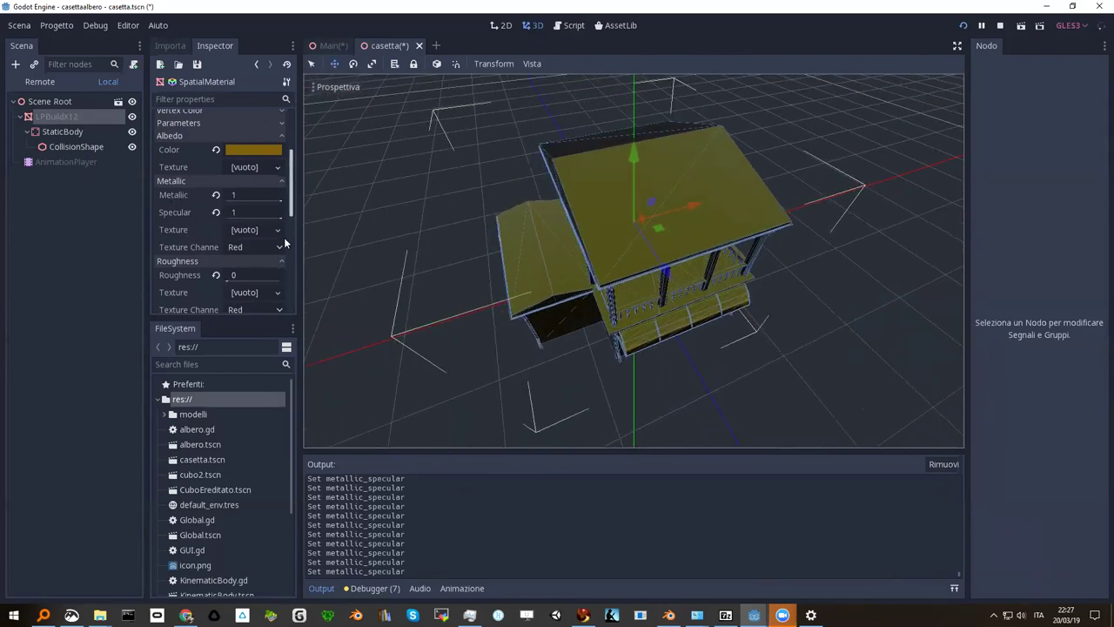
pyautogui.moveTo(290, 198); pyautogui.dragTo(283, 237)
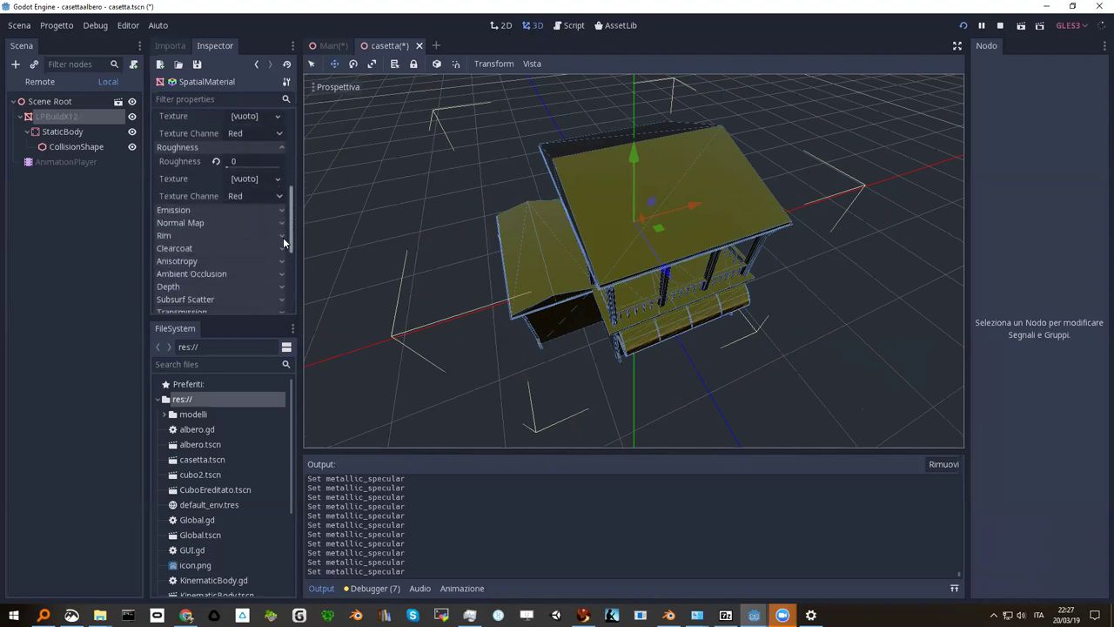
# Enable emission with a red colour and higher energy, then turn emission off again
pyautogui.click(192, 195)
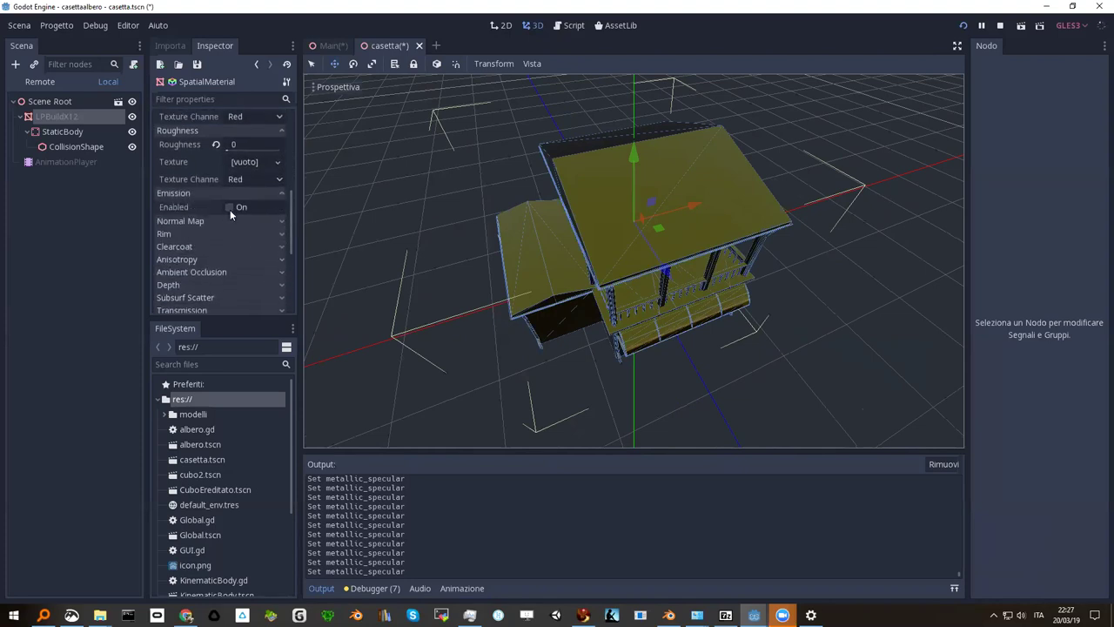
pyautogui.click(230, 207)
pyautogui.click(231, 205)
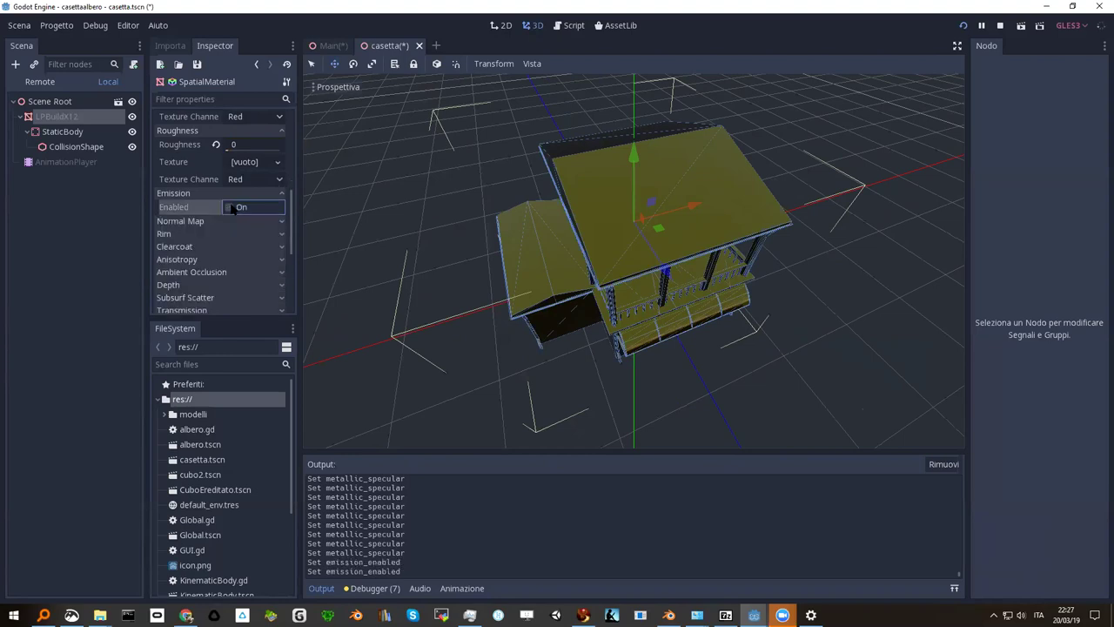
pyautogui.click(232, 207)
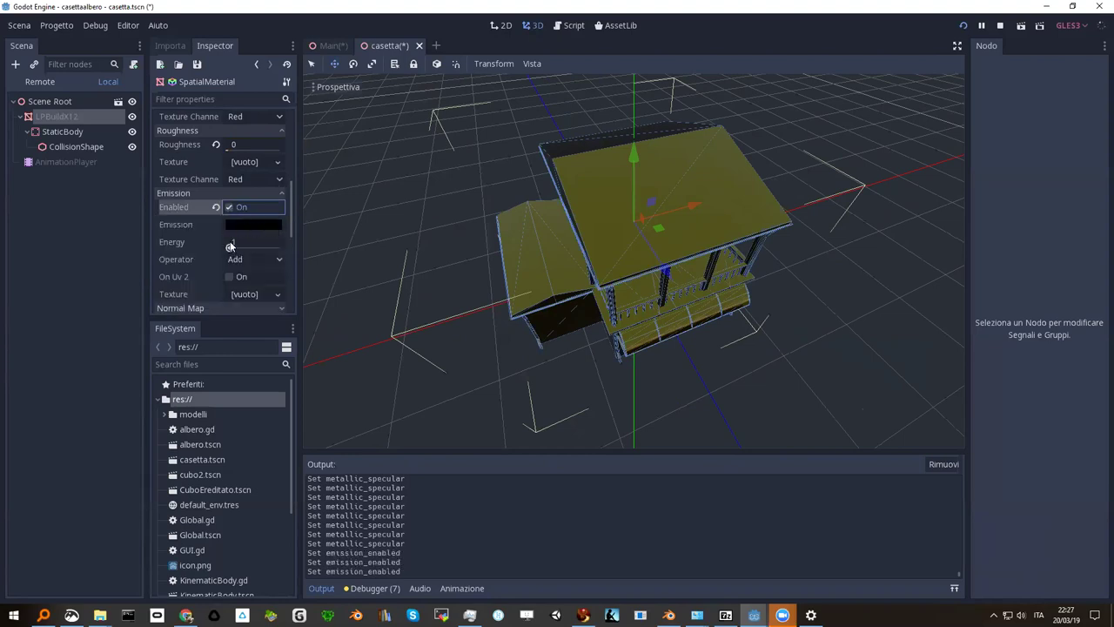
pyautogui.click(232, 226)
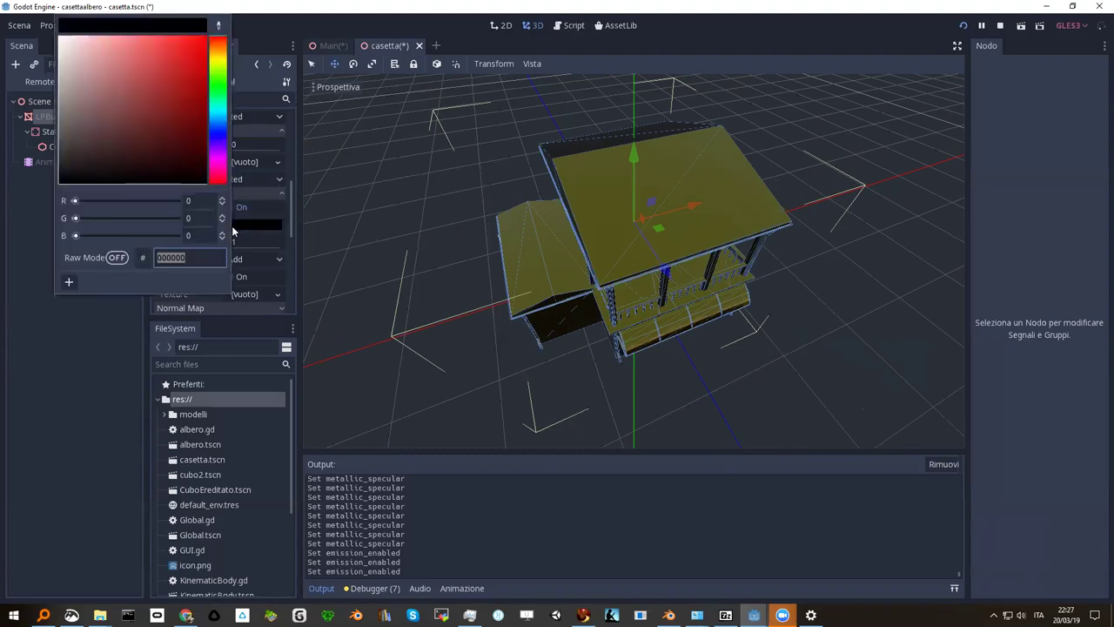
pyautogui.click(166, 41)
pyautogui.moveTo(490, 244)
pyautogui.mouseDown(button='middle')
pyautogui.moveTo(583, 187)
pyautogui.moveTo(654, 198)
pyautogui.moveTo(690, 189)
pyautogui.moveTo(652, 186)
pyautogui.moveTo(601, 209)
pyautogui.mouseUp(button='middle')
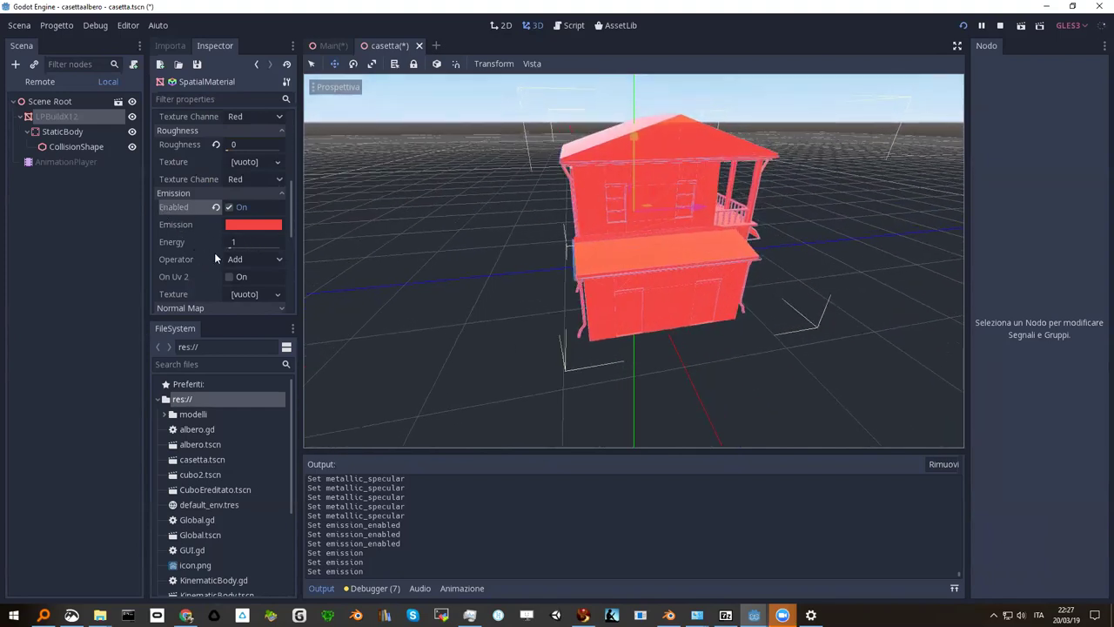
pyautogui.moveTo(230, 248)
pyautogui.mouseDown()
pyautogui.moveTo(279, 248)
pyautogui.moveTo(230, 249)
pyautogui.mouseUp()
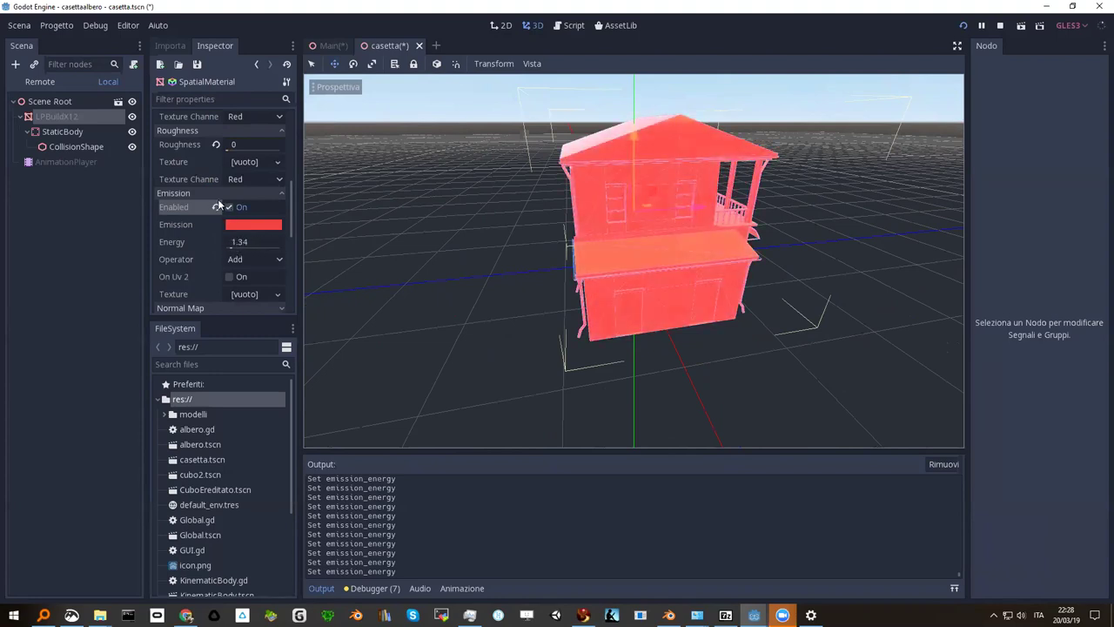
pyautogui.click(230, 208)
pyautogui.scroll(-1, 207, 235)
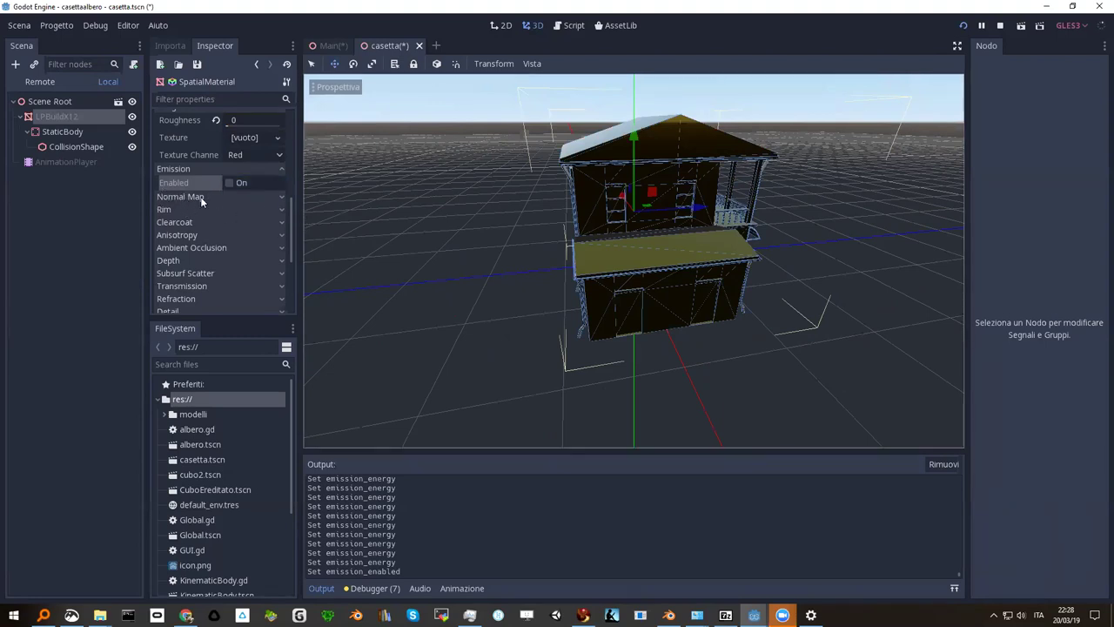
# Enable Normal Map on the house material, orbit to look down on the house, and switch to Chrome
pyautogui.click(185, 195)
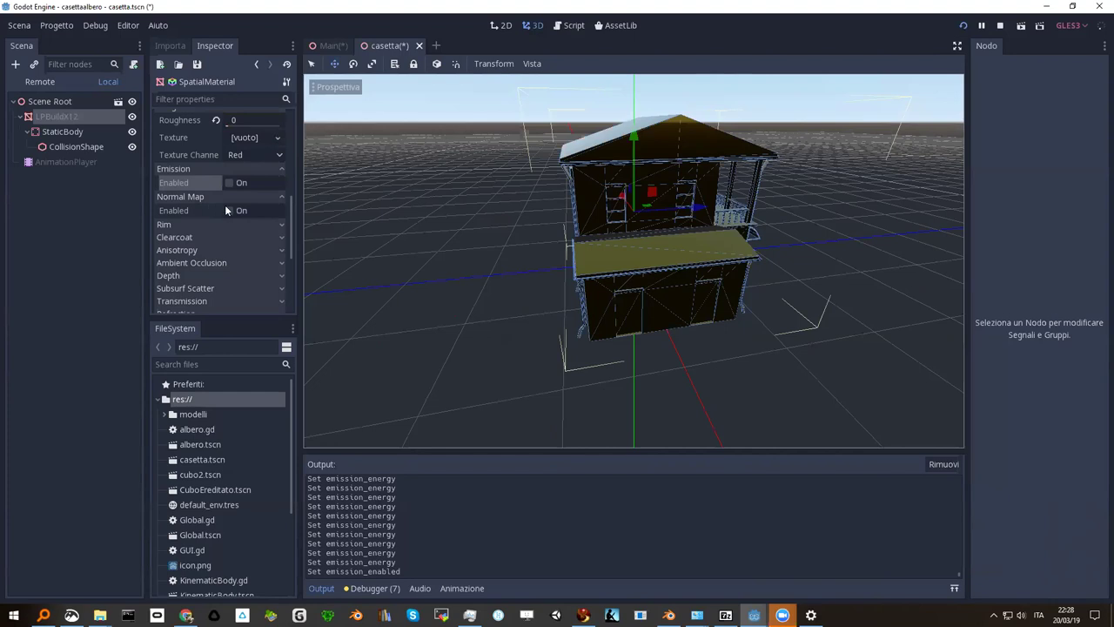
pyautogui.click(224, 216)
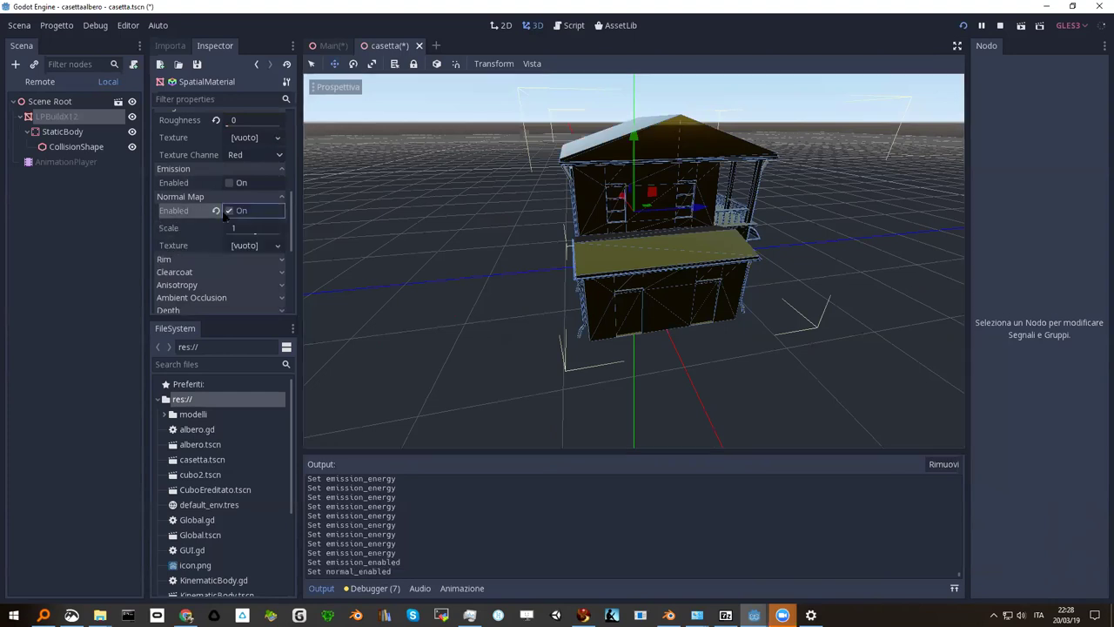
pyautogui.moveTo(613, 182)
pyautogui.mouseDown(button='middle')
pyautogui.moveTo(655, 224)
pyautogui.moveTo(676, 167)
pyautogui.mouseUp(button='middle')
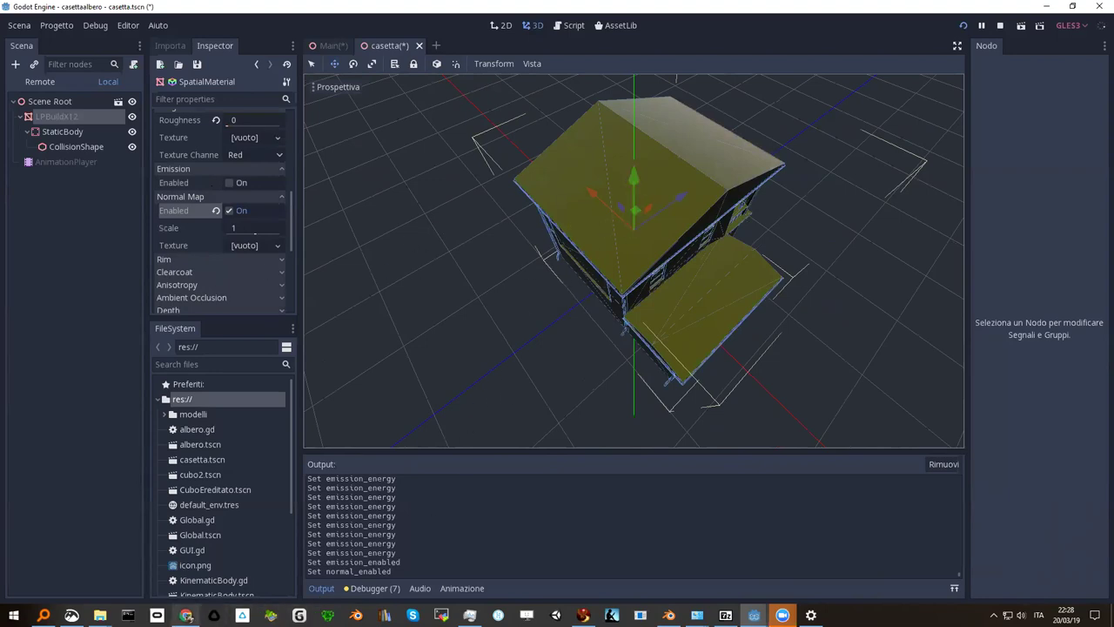
pyautogui.click(185, 615)
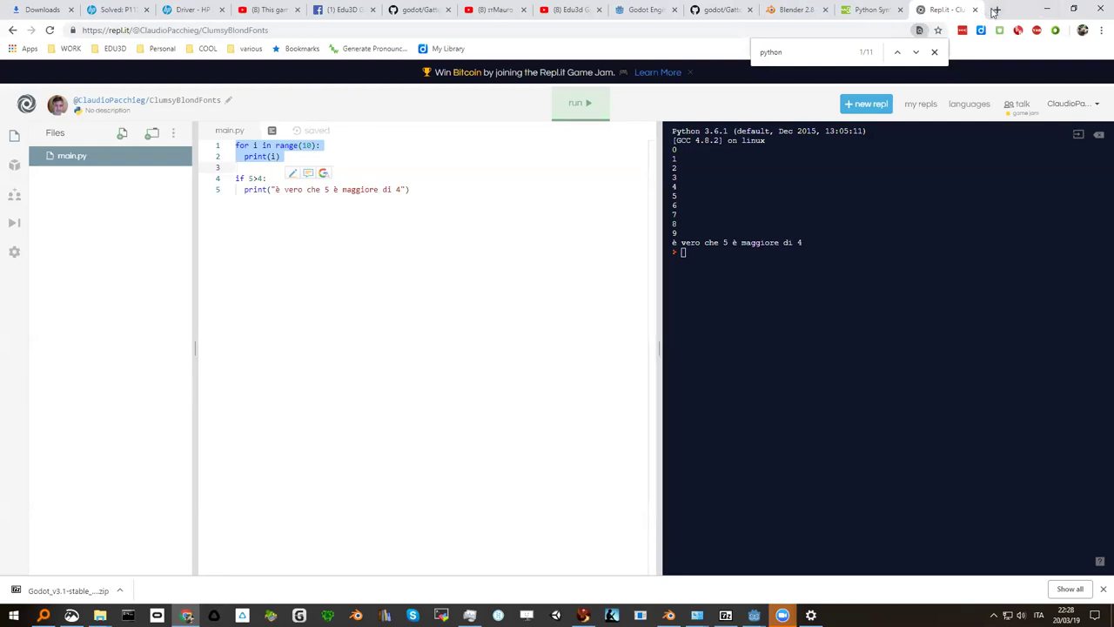
# In a new tab, search images for 'normal map' and preview LearnOpenGL's 1024 × 1024 brick normal map
pyautogui.click(997, 10)
pyautogui.write('normal map')
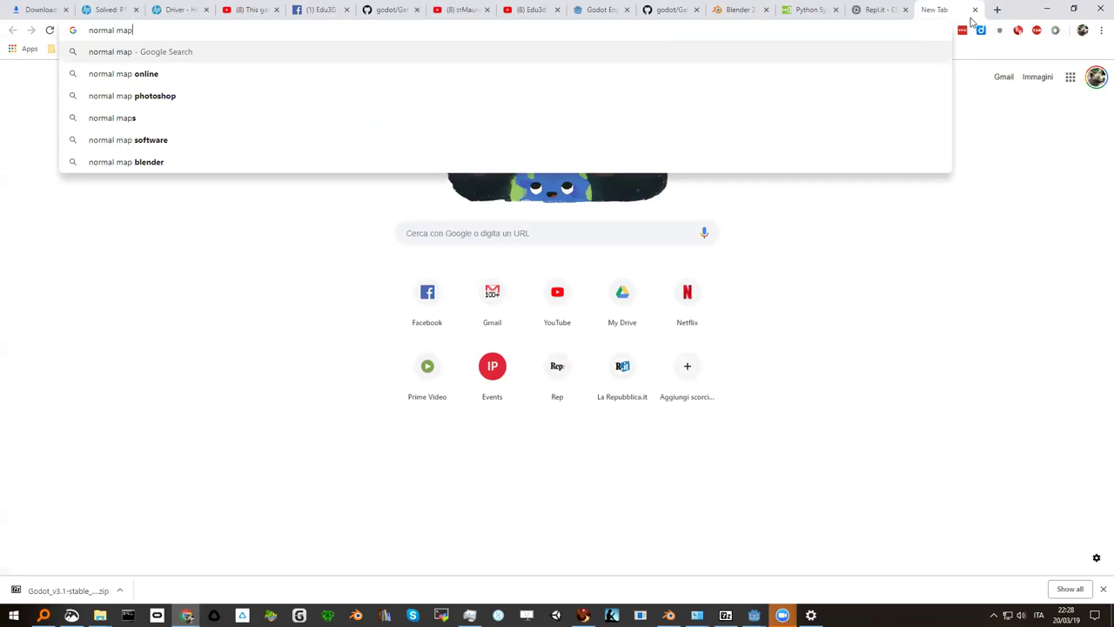
pyautogui.press('Return')
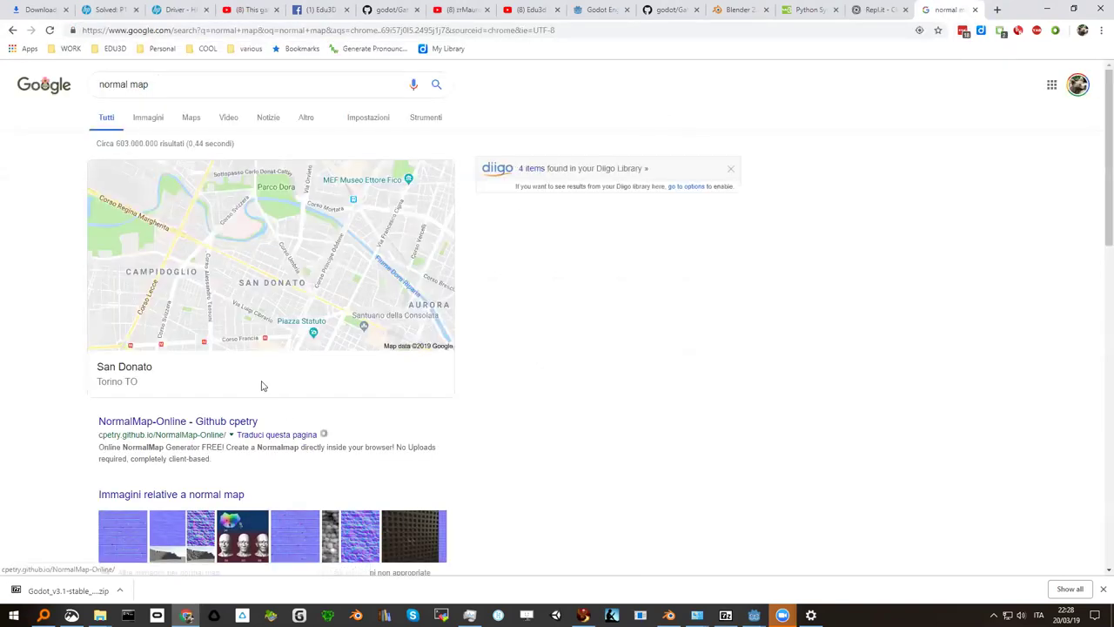
pyautogui.scroll(-2, 263, 385)
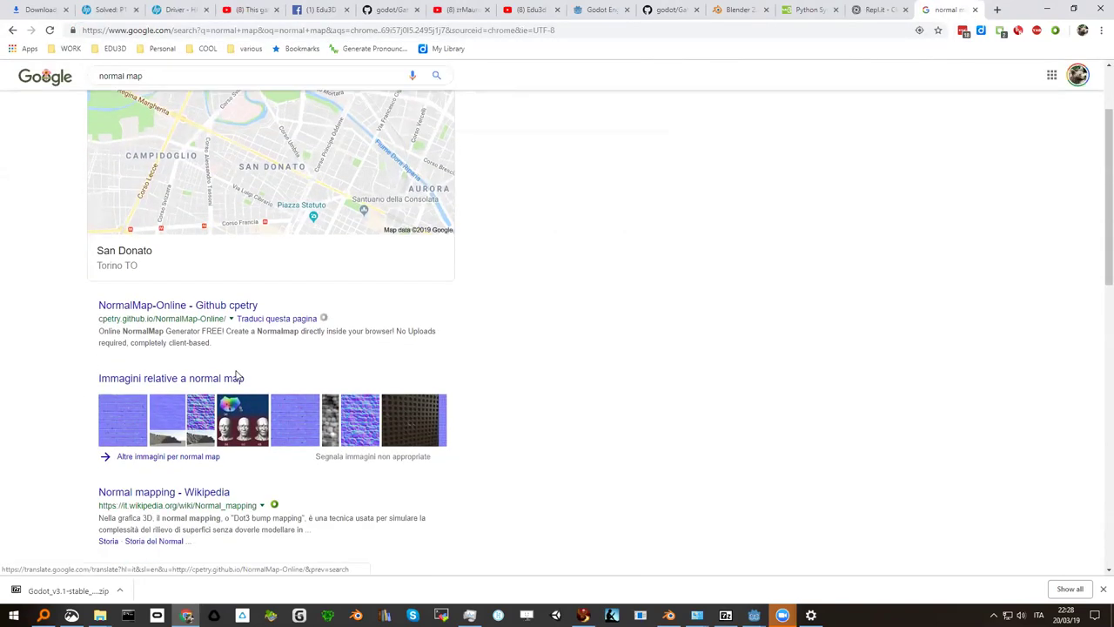
pyautogui.click(294, 425)
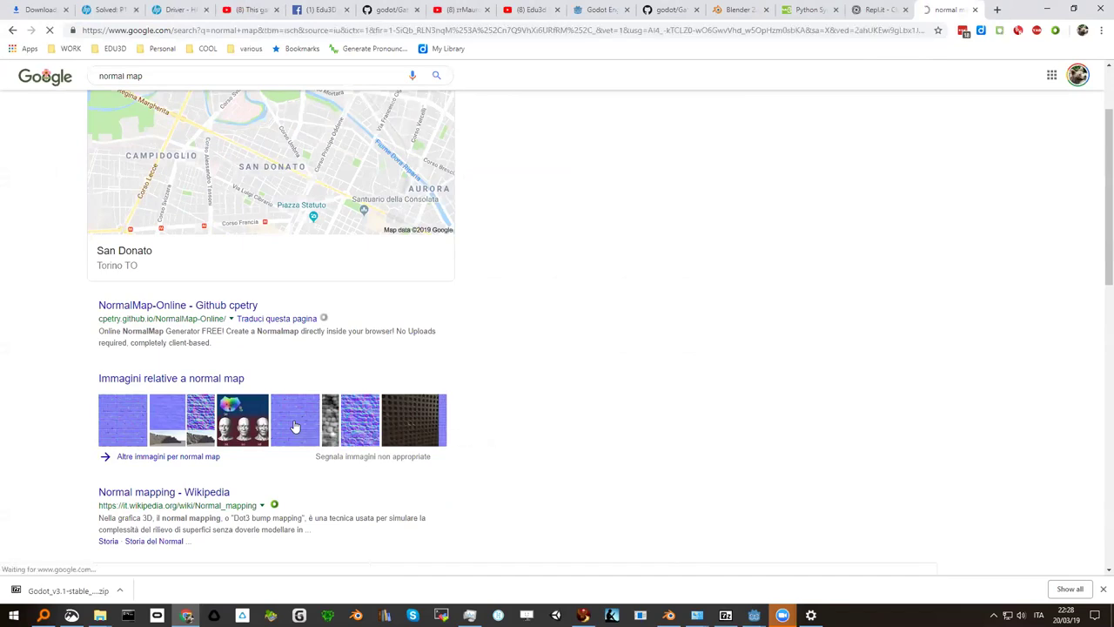
pyautogui.click(80, 231)
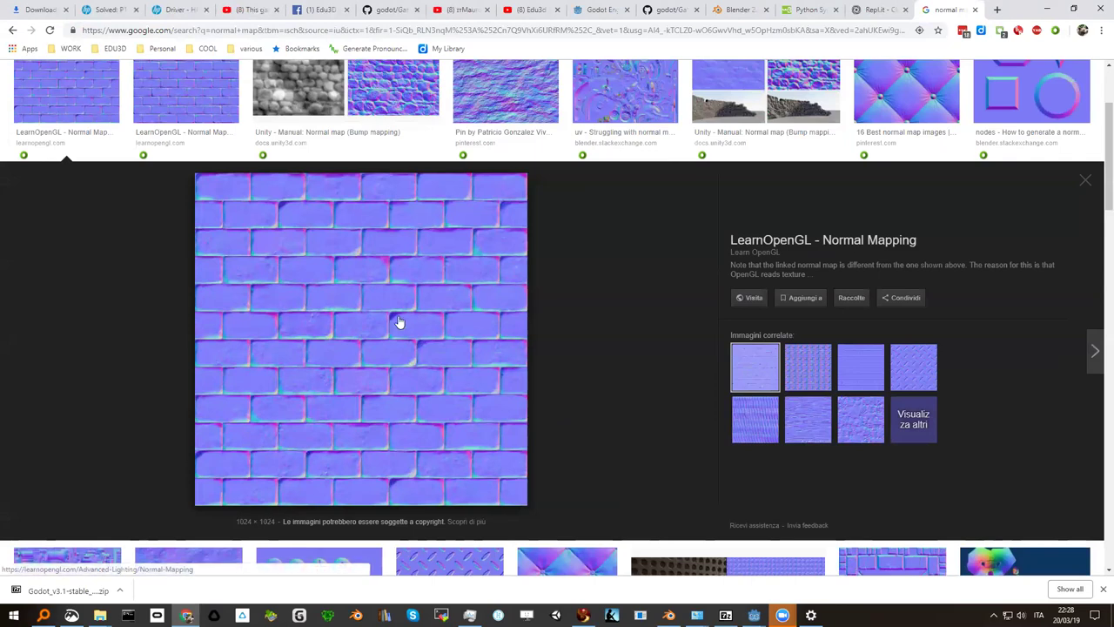
# Begin saving the brick-wall normal map image as brickwall_normal.jpg, then switch back to Godot
pyautogui.rightClick(344, 280)
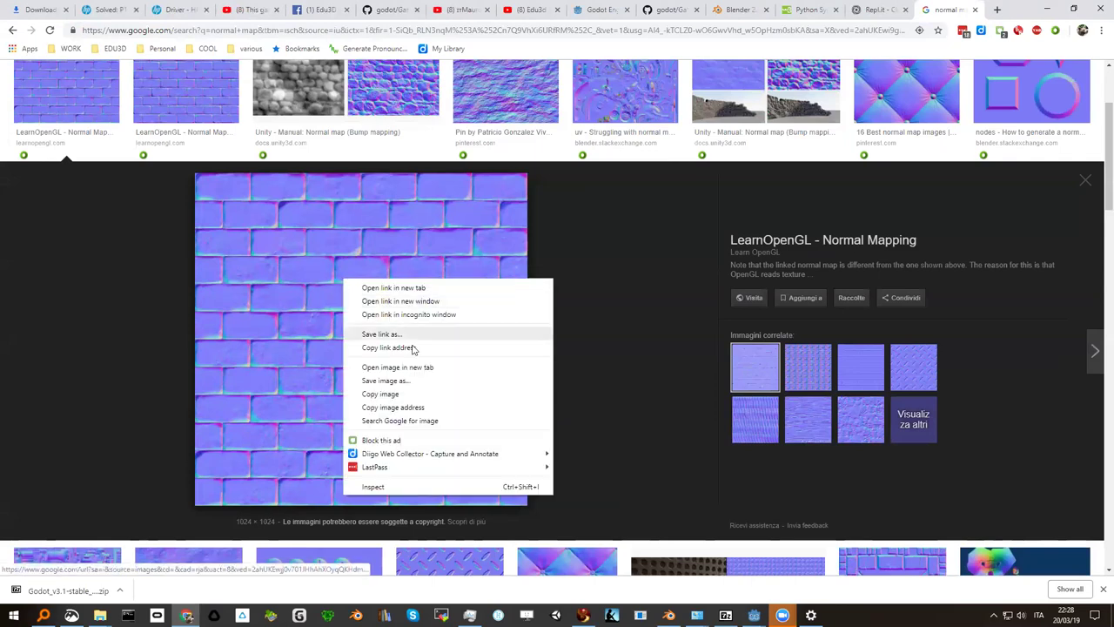
pyautogui.click(400, 380)
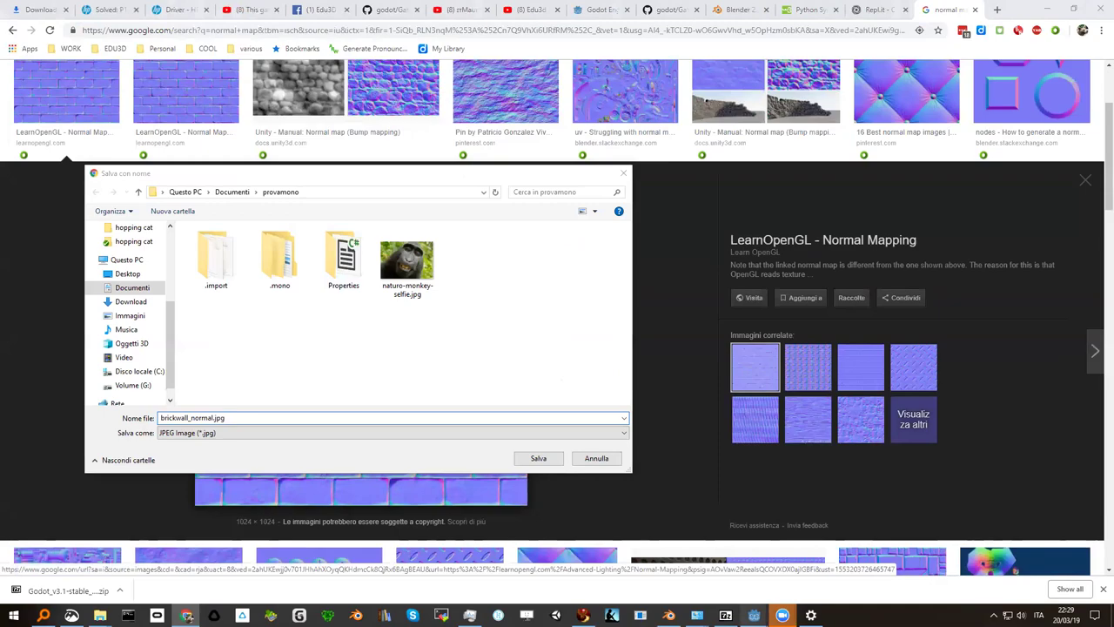
pyautogui.moveTo(754, 615)
pyautogui.moveTo(795, 567)
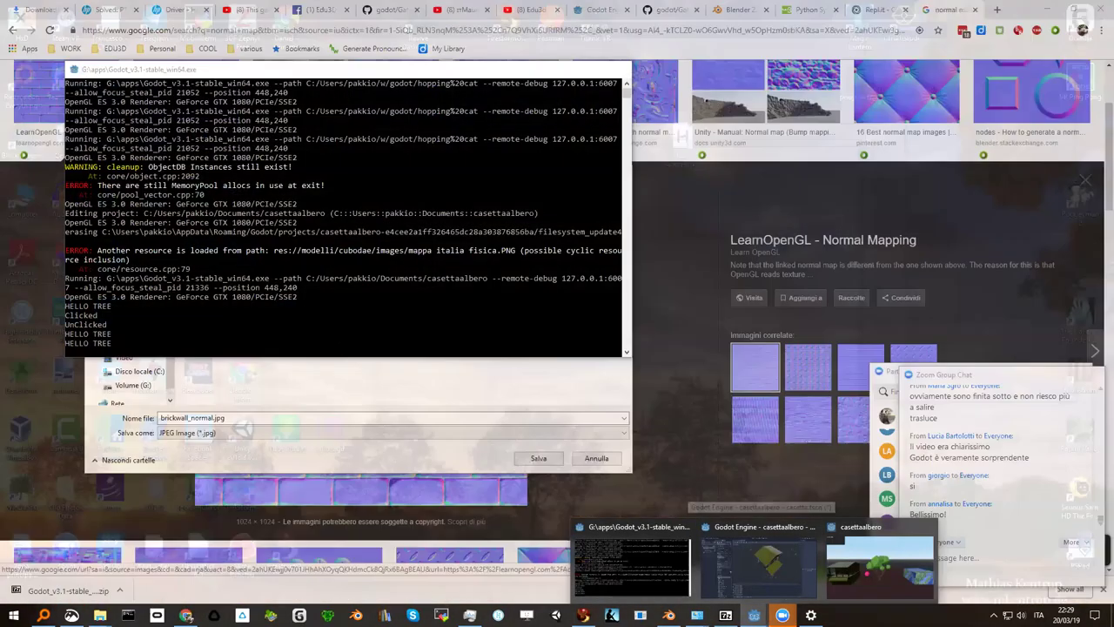
pyautogui.hotkey('alt', 'Tab')
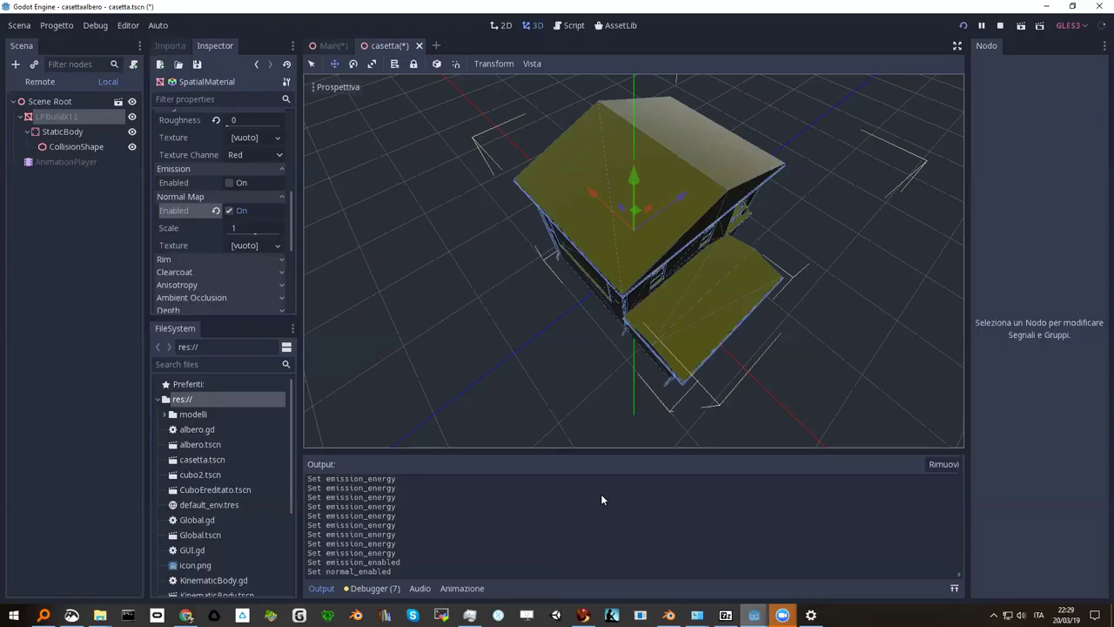
# Open the casettaalbero project folder in File Explorer, copy its path, and return to Chrome's save dialog
pyautogui.rightClick(185, 397)
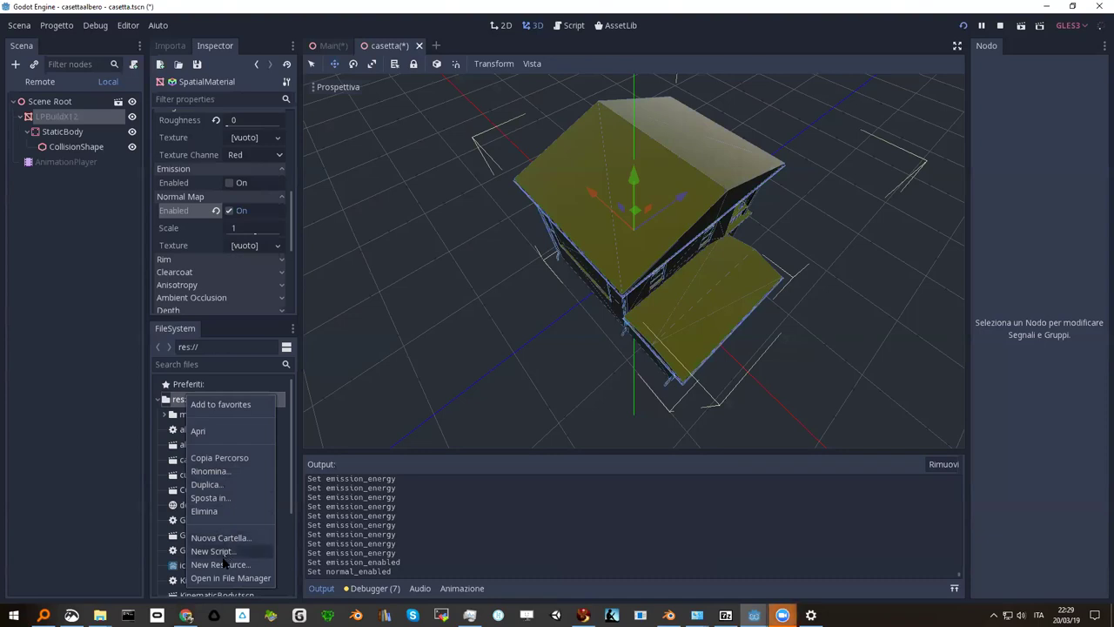
pyautogui.click(224, 578)
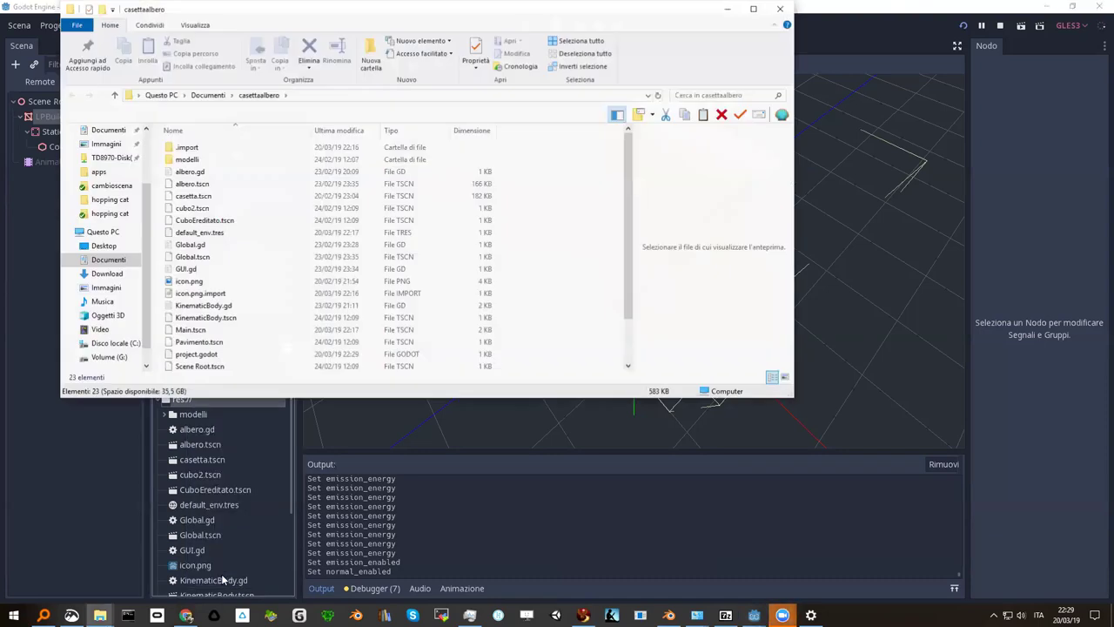
pyautogui.click(308, 97)
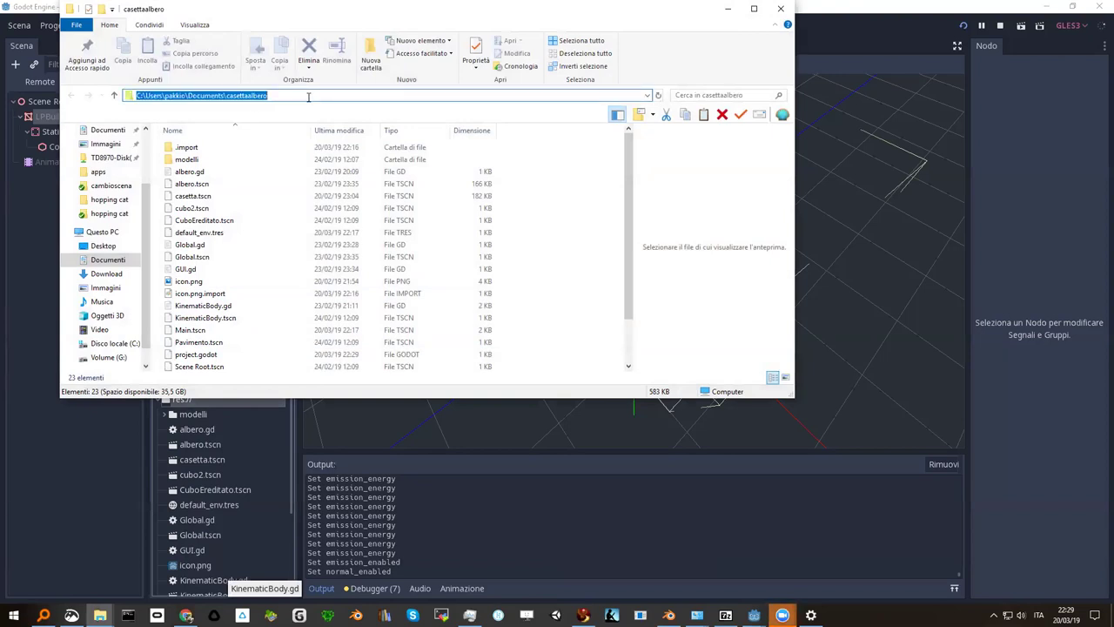
pyautogui.press('Escape')
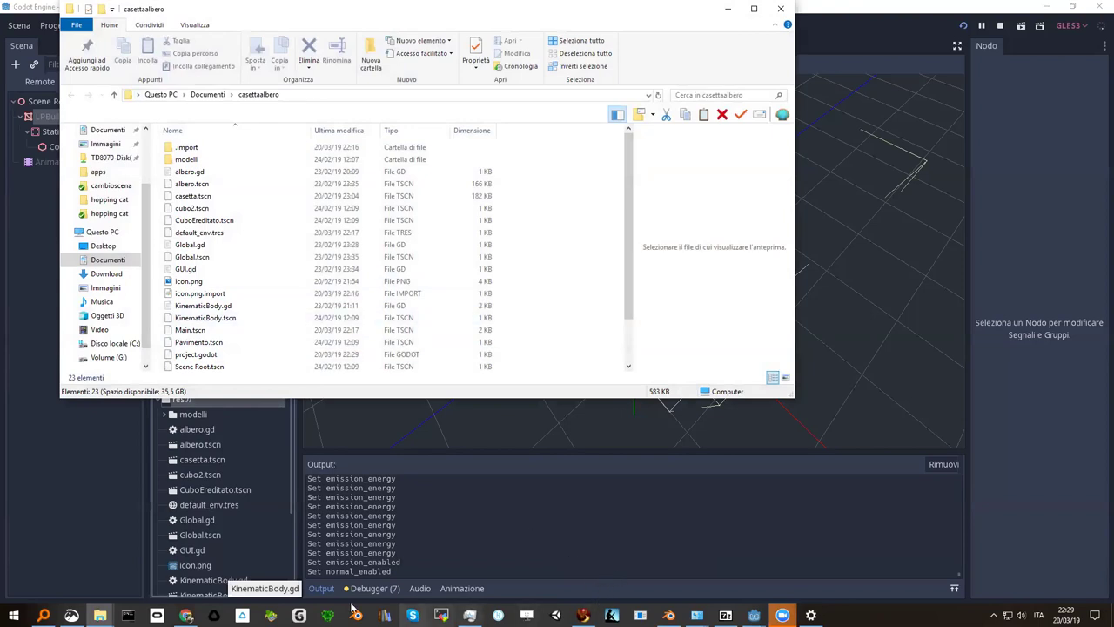
pyautogui.click(186, 615)
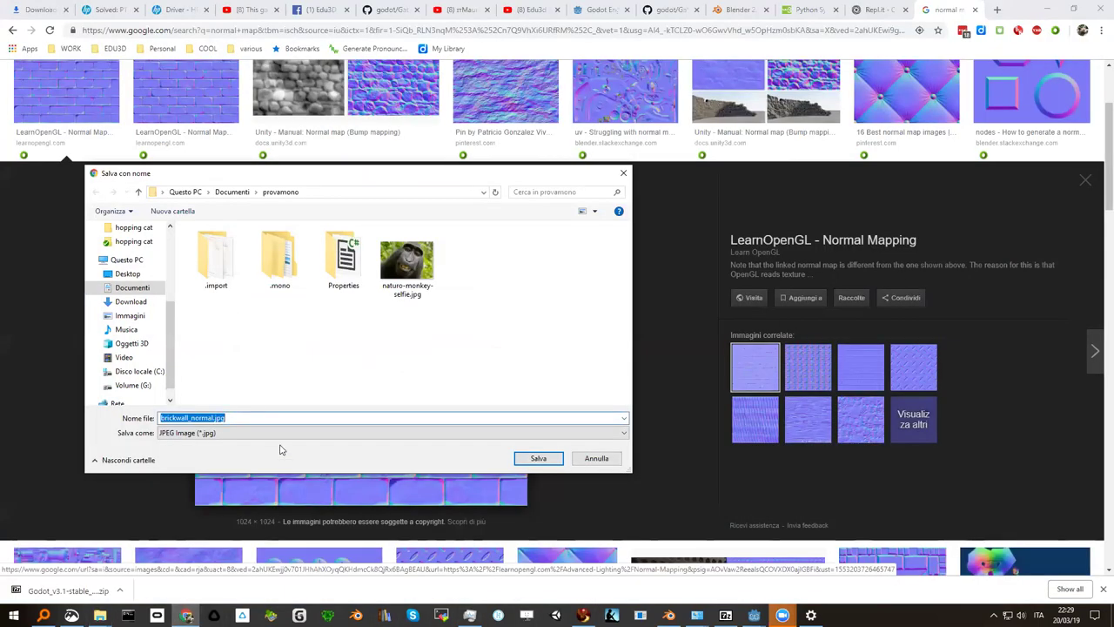
# Save brickwall_normal.jpg into the casettaalbero project folder using the copied path
pyautogui.click(250, 418)
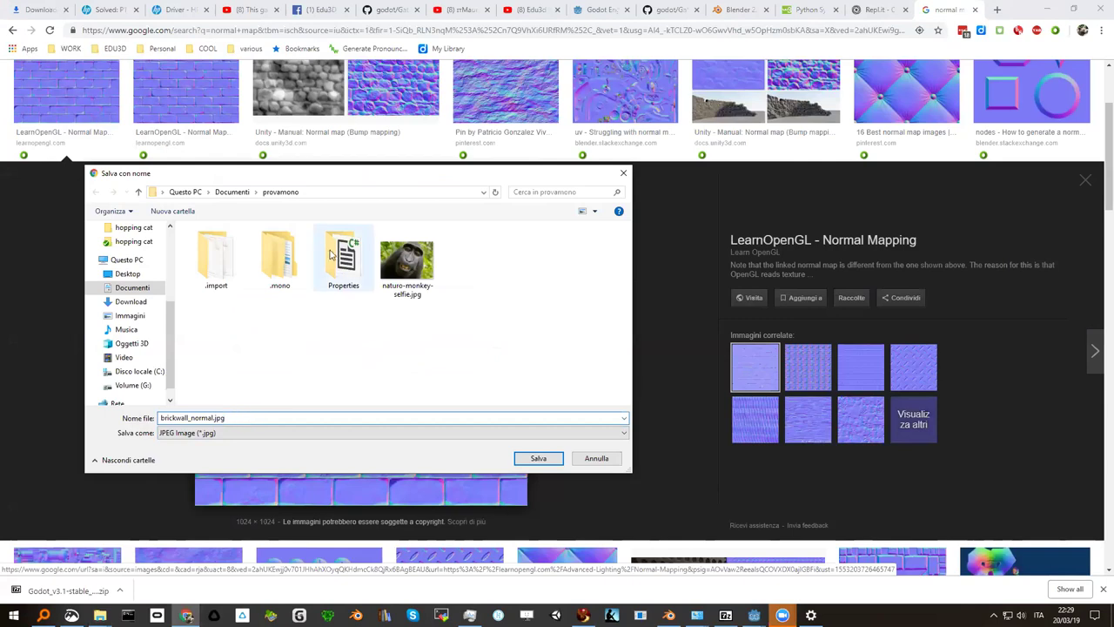
pyautogui.click(306, 193)
pyautogui.write('C:\\Users\\pakkio\\Documents\\casettaalbero')
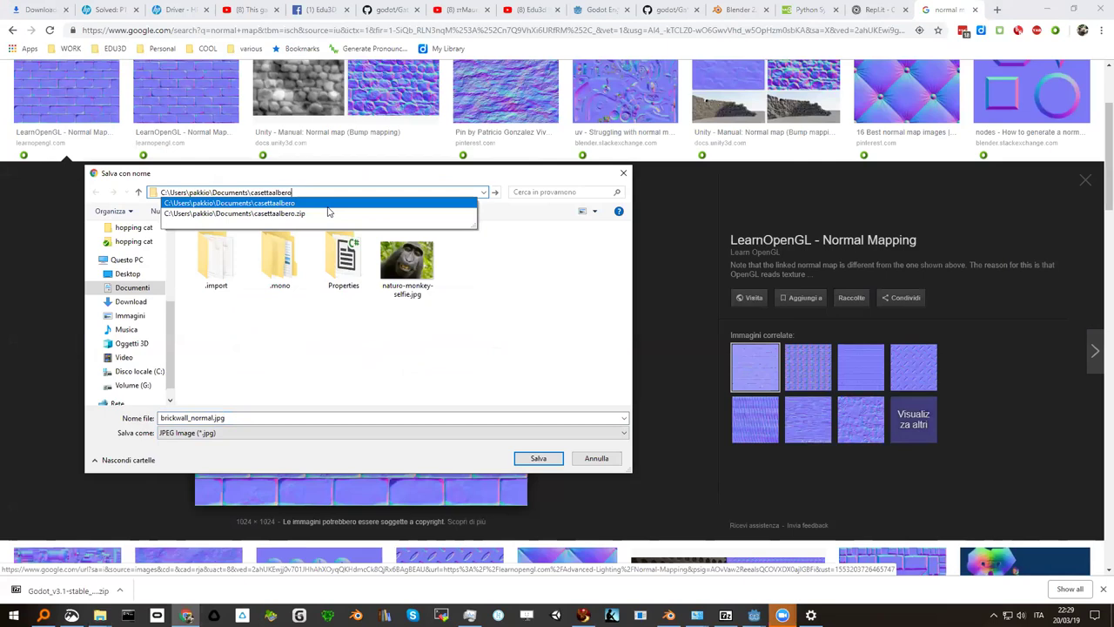
pyautogui.press('Return')
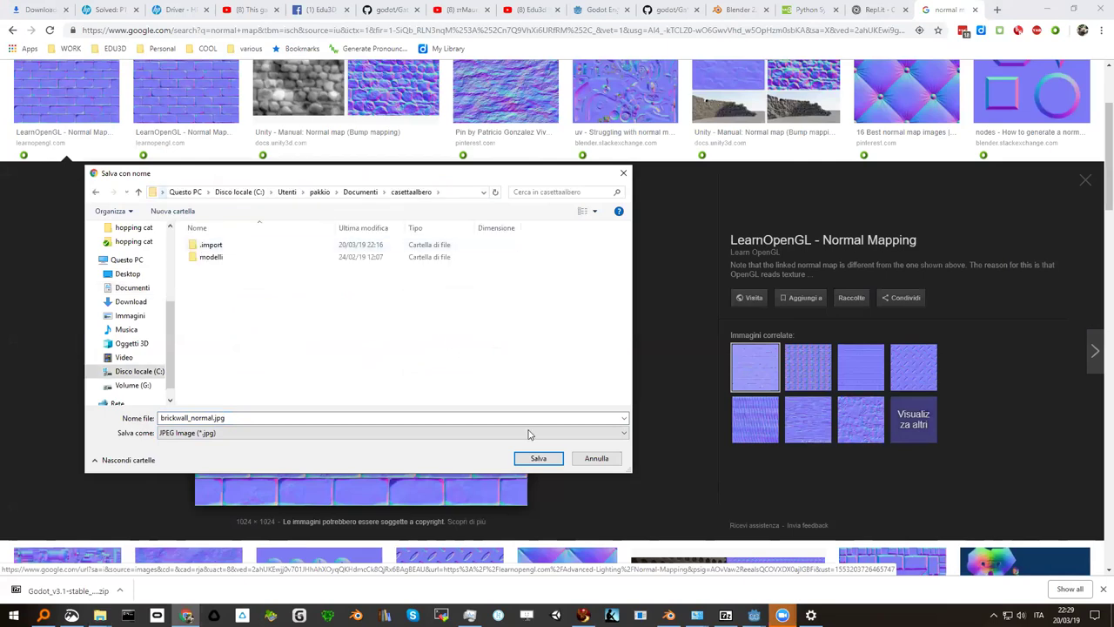
pyautogui.click(536, 457)
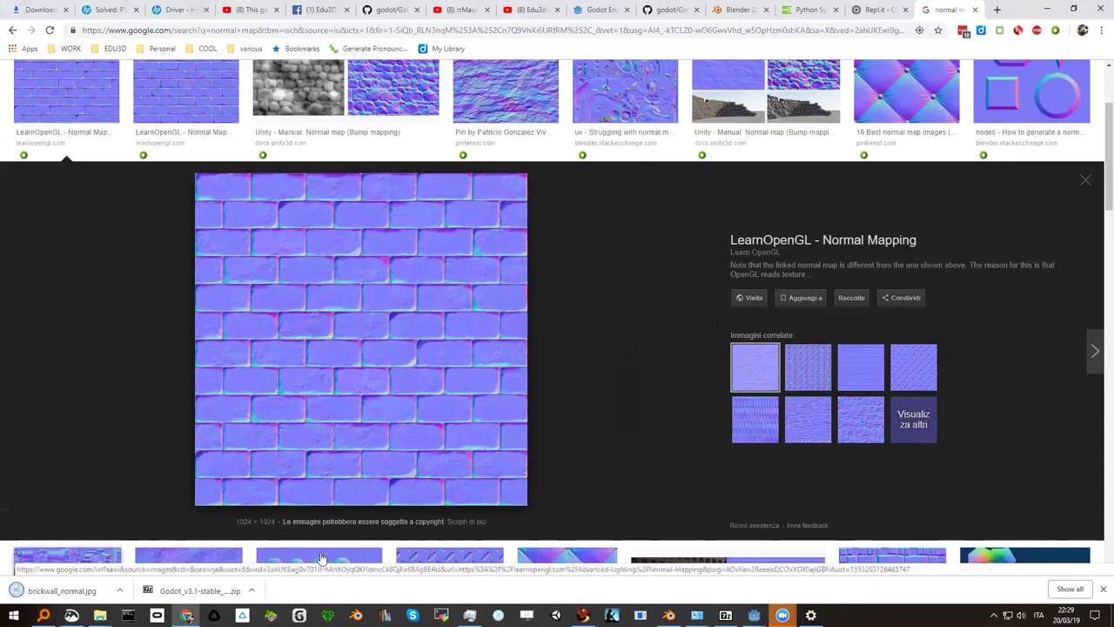
# Load brickwall_normal.jpg as the texture of the casetta material's Normal Map
pyautogui.click(768, 585)
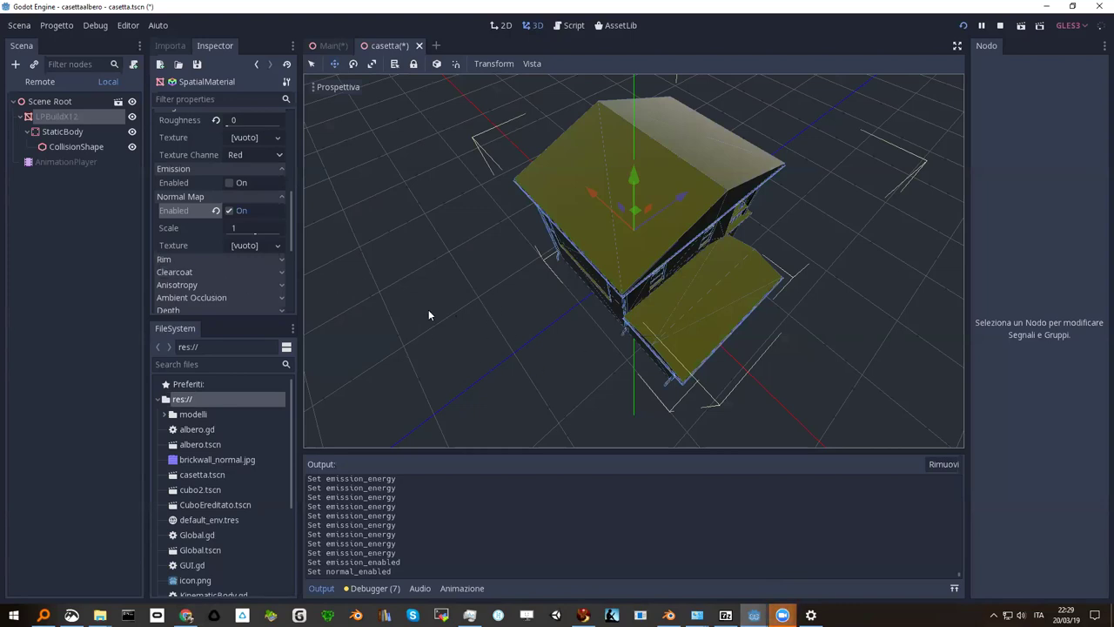
pyautogui.click(245, 246)
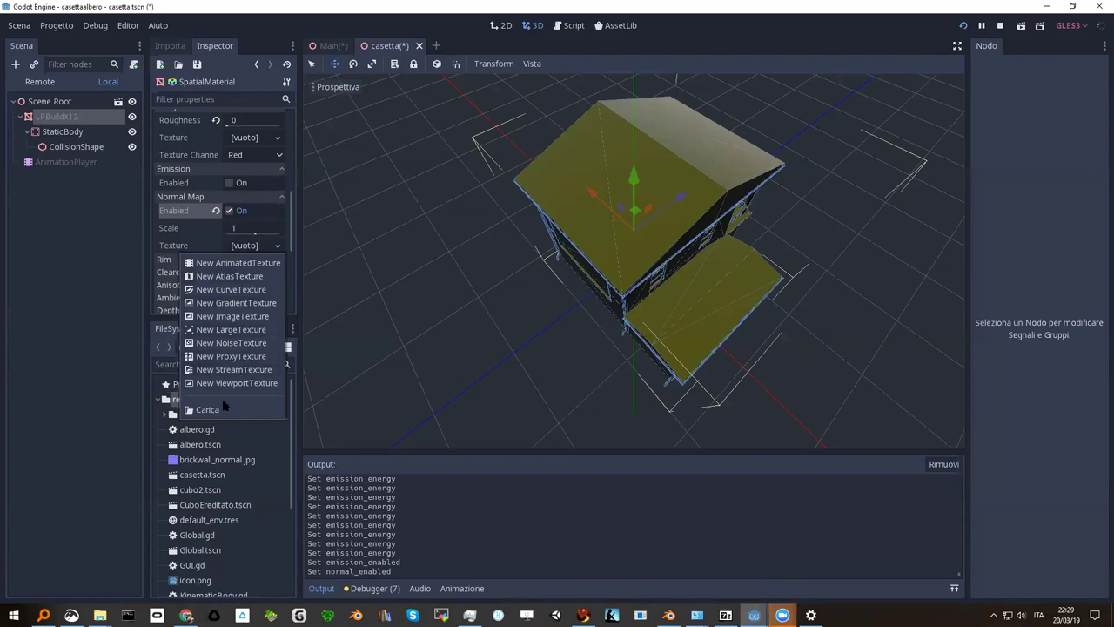
pyautogui.click(214, 410)
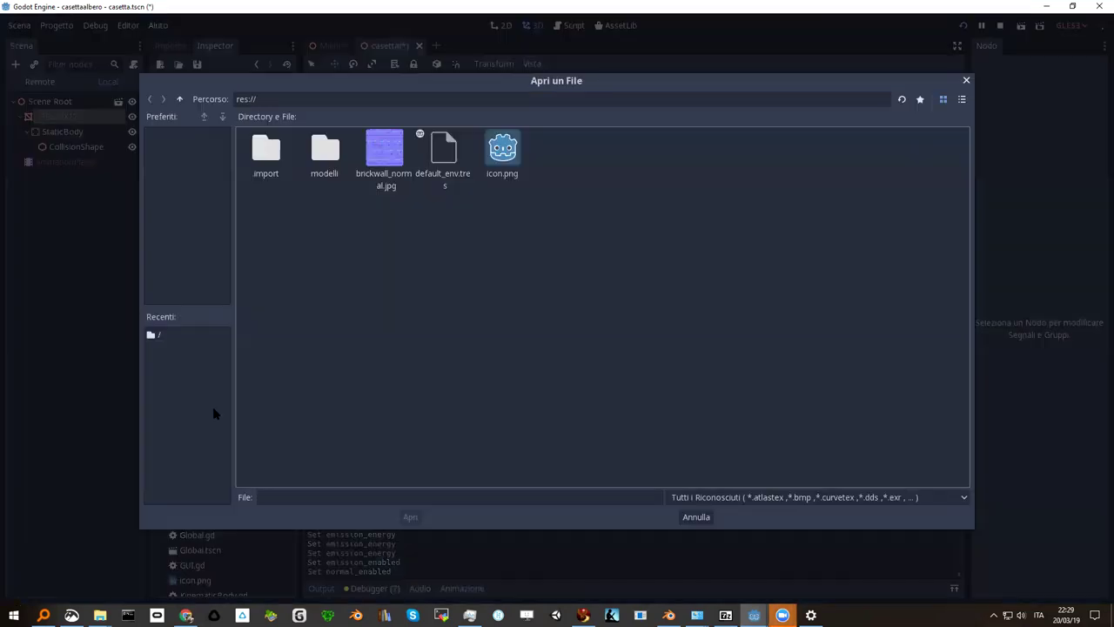
pyautogui.doubleClick(386, 147)
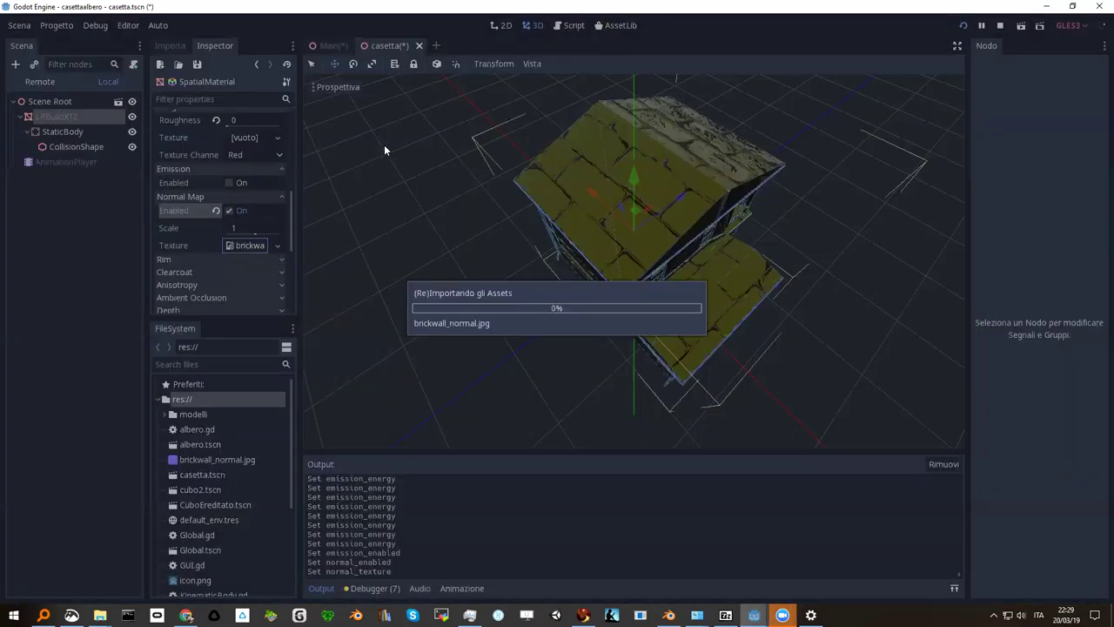
pyautogui.scroll(2, 670, 233)
# Try a Normal Map Scale of about 3, then settle back on 1 while checking the roof bricks
pyautogui.moveTo(631, 218)
pyautogui.mouseDown(button='middle')
pyautogui.moveTo(652, 186)
pyautogui.moveTo(809, 180)
pyautogui.moveTo(835, 156)
pyautogui.moveTo(793, 169)
pyautogui.moveTo(779, 209)
pyautogui.moveTo(770, 200)
pyautogui.mouseUp(button='middle')
pyautogui.moveTo(674, 178)
pyautogui.mouseDown(button='middle')
pyautogui.moveTo(648, 165)
pyautogui.moveTo(593, 242)
pyautogui.mouseUp(button='middle')
pyautogui.scroll(4, 593, 235)
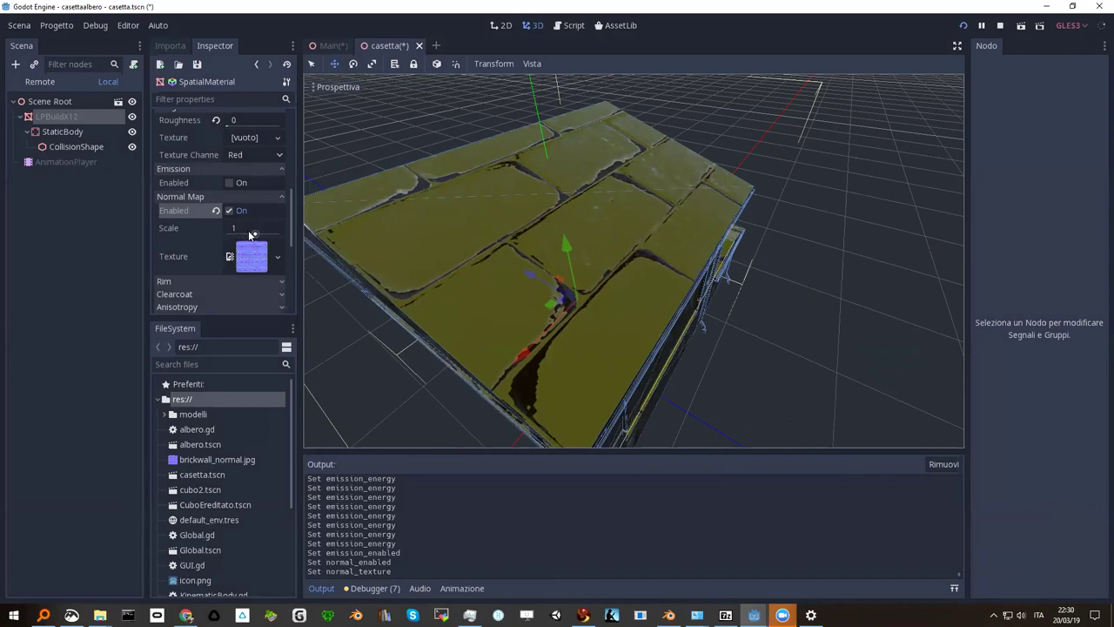
pyautogui.moveTo(255, 233)
pyautogui.mouseDown()
pyautogui.moveTo(218, 243)
pyautogui.moveTo(282, 240)
pyautogui.moveTo(242, 245)
pyautogui.moveTo(252, 244)
pyautogui.mouseUp()
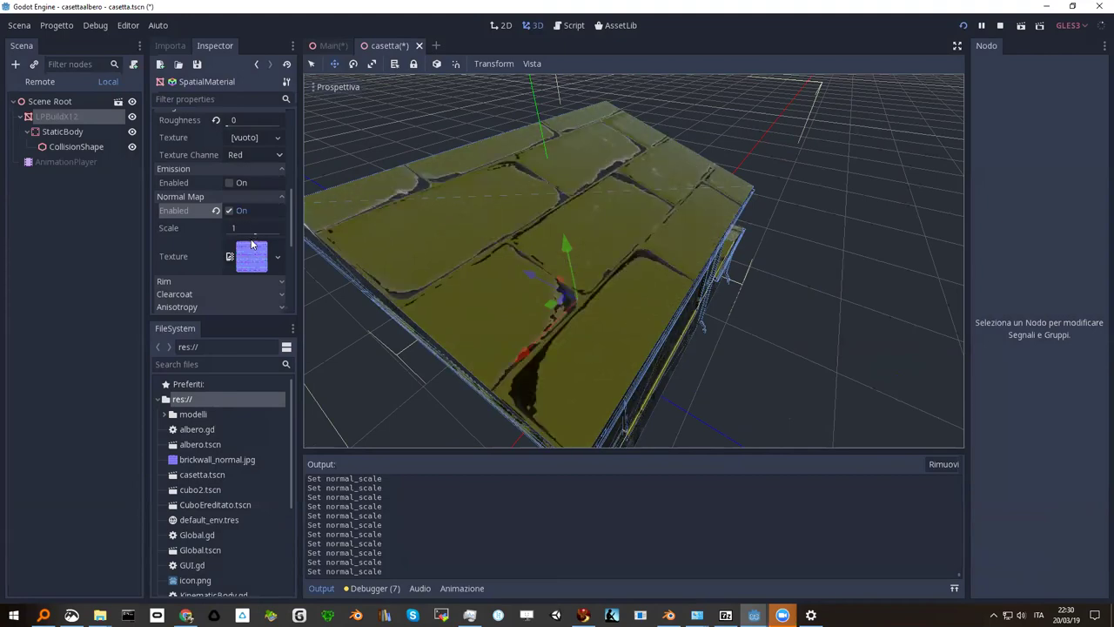
pyautogui.scroll(-5, 432, 296)
pyautogui.moveTo(432, 295)
pyautogui.mouseDown(button='middle')
pyautogui.moveTo(534, 256)
pyautogui.moveTo(349, 303)
pyautogui.mouseUp(button='middle')
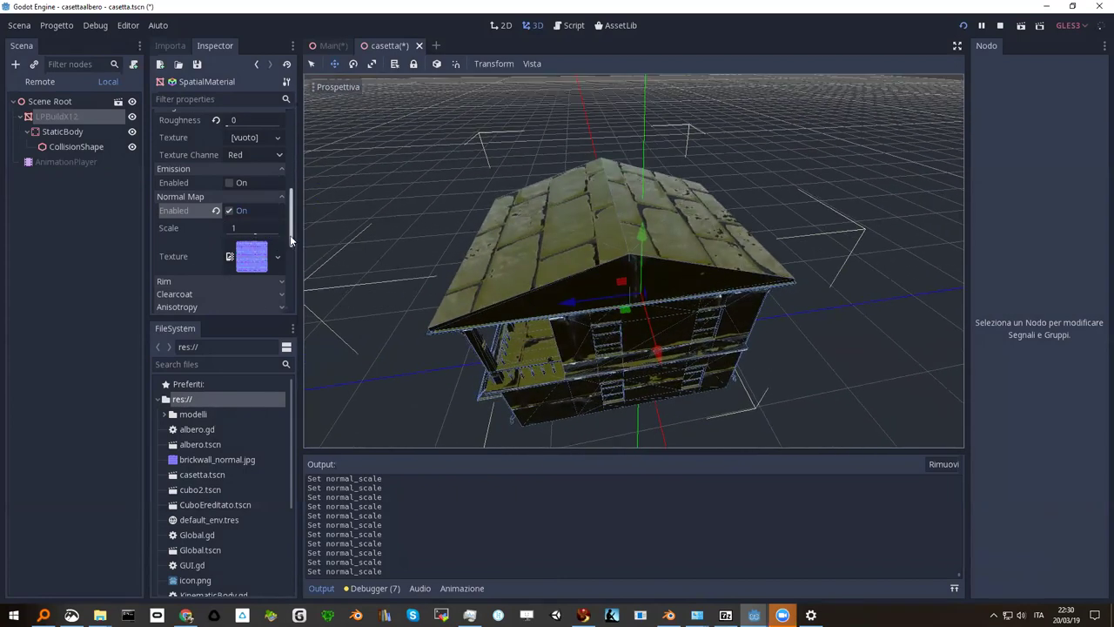
pyautogui.scroll(-2, 287, 246)
pyautogui.scroll(-2, 286, 251)
pyautogui.scroll(-2, 283, 257)
pyautogui.scroll(-2, 283, 256)
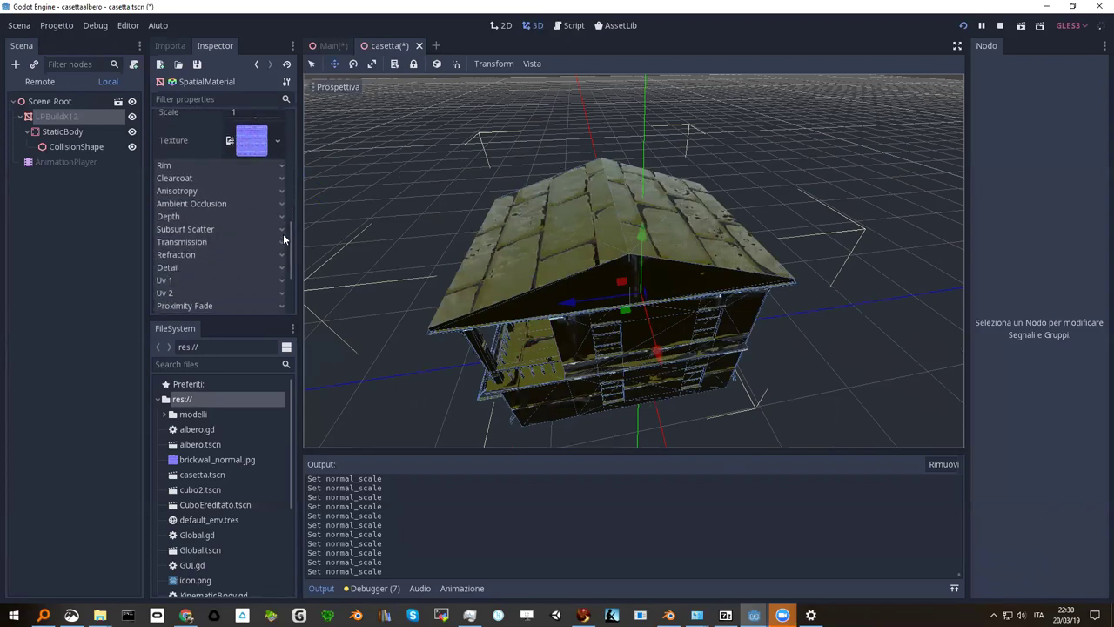
pyautogui.scroll(5, 290, 240)
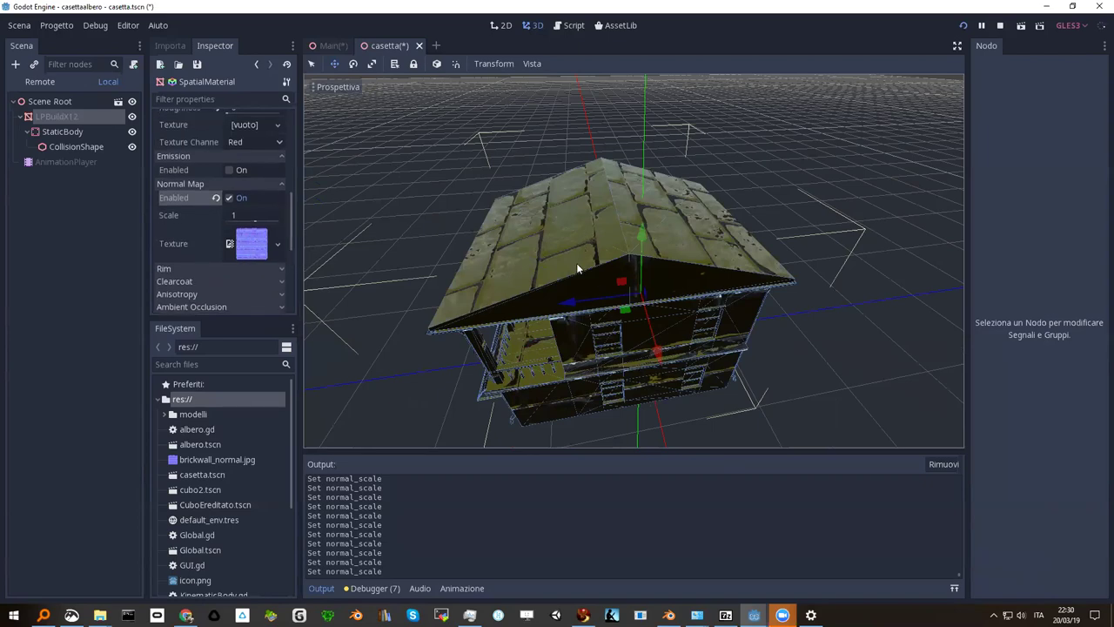
pyautogui.scroll(3, 577, 263)
pyautogui.scroll(3, 534, 271)
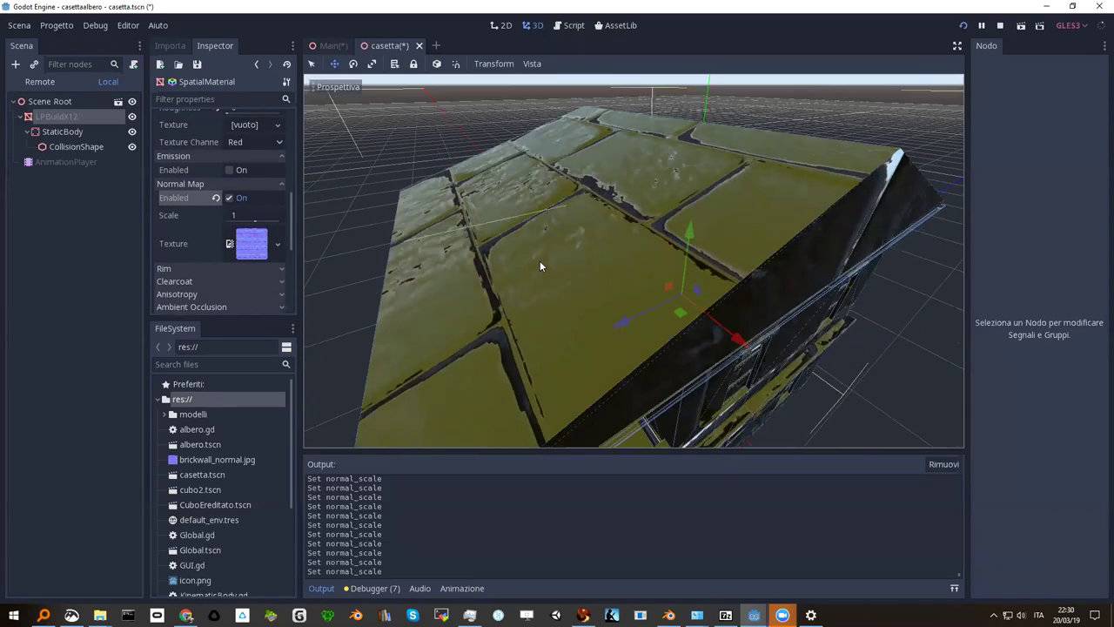
pyautogui.moveTo(540, 266); pyautogui.dragTo(526, 266, button='middle')
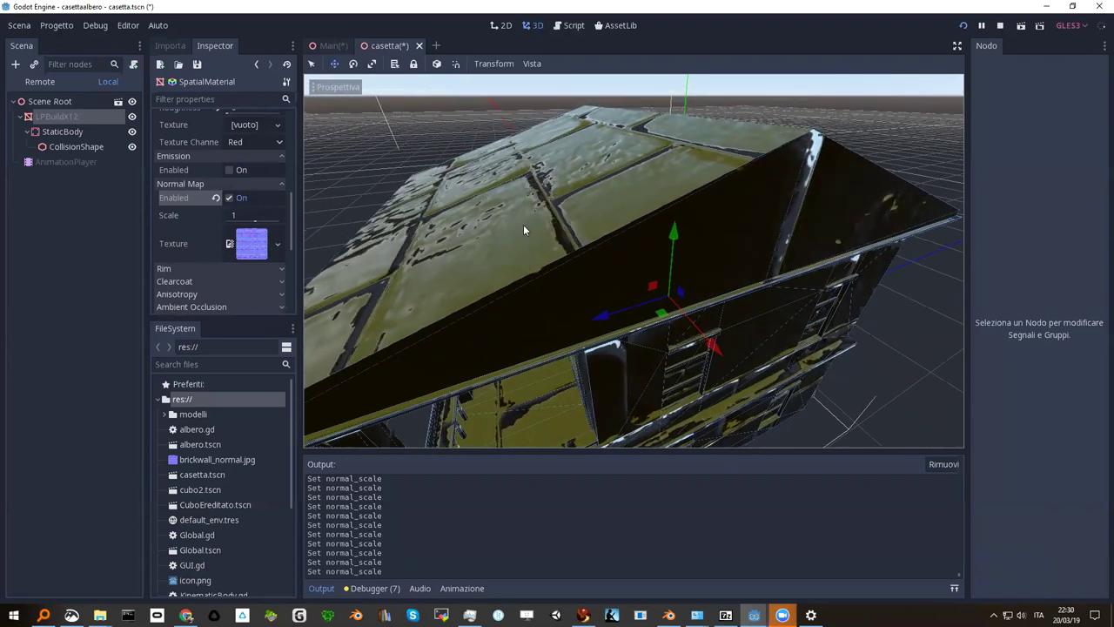
pyautogui.moveTo(523, 230); pyautogui.dragTo(560, 241, button='middle')
pyautogui.scroll(-2, 549, 236)
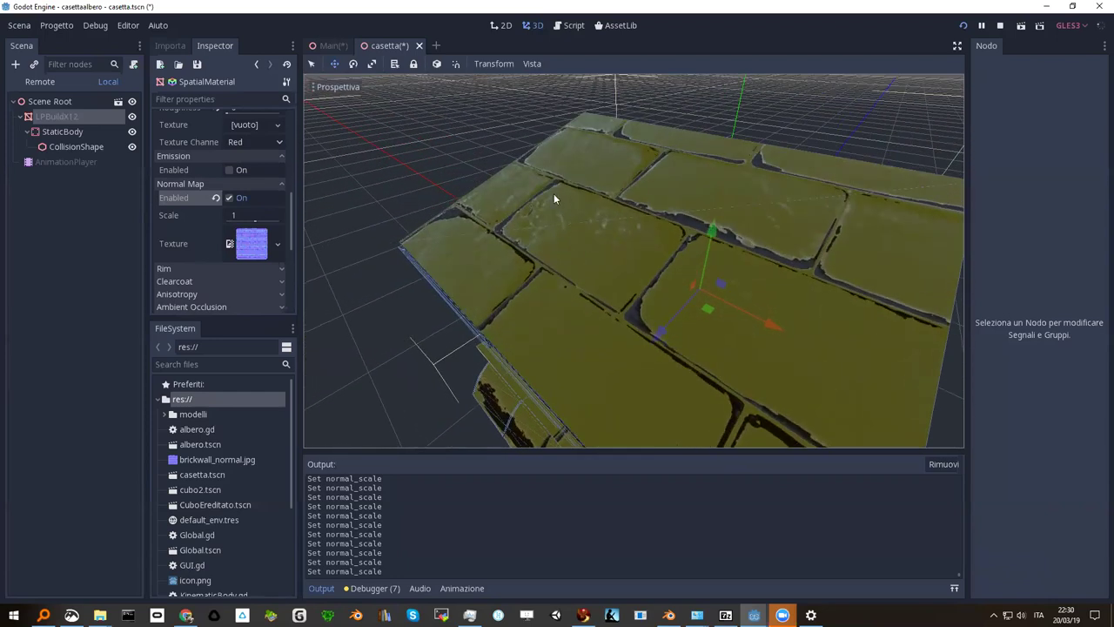
pyautogui.moveTo(607, 287)
pyautogui.mouseDown(button='middle')
pyautogui.moveTo(584, 249)
pyautogui.moveTo(453, 254)
pyautogui.moveTo(586, 245)
pyautogui.moveTo(597, 271)
pyautogui.moveTo(855, 451)
pyautogui.mouseUp(button='middle')
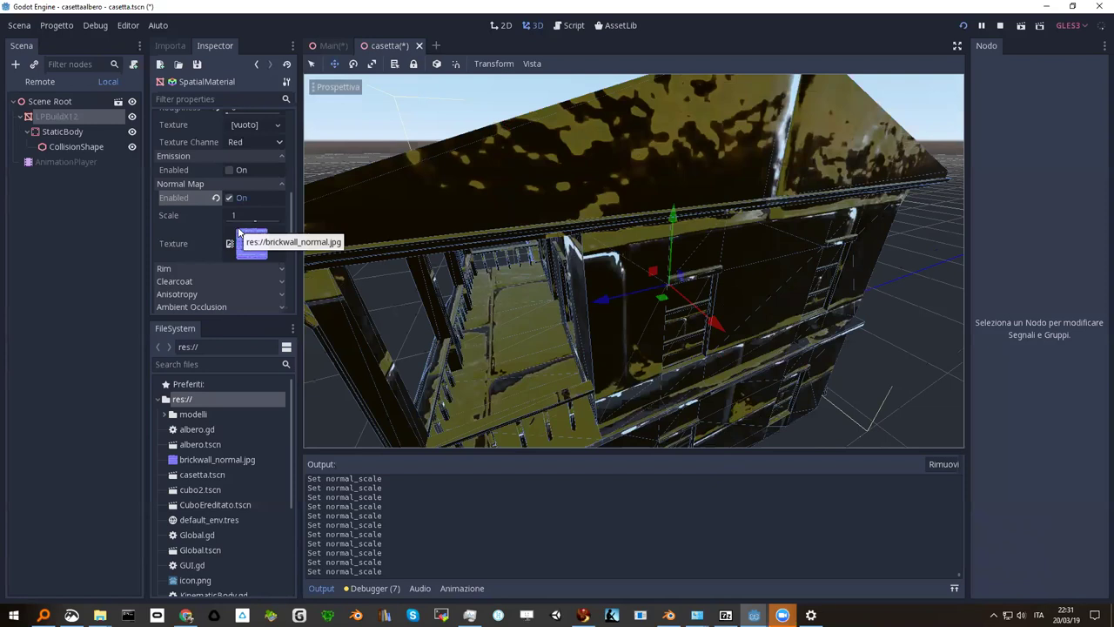
pyautogui.moveTo(296, 215)
pyautogui.mouseDown()
pyautogui.moveTo(296, 150)
pyautogui.moveTo(279, 150)
pyautogui.mouseUp()
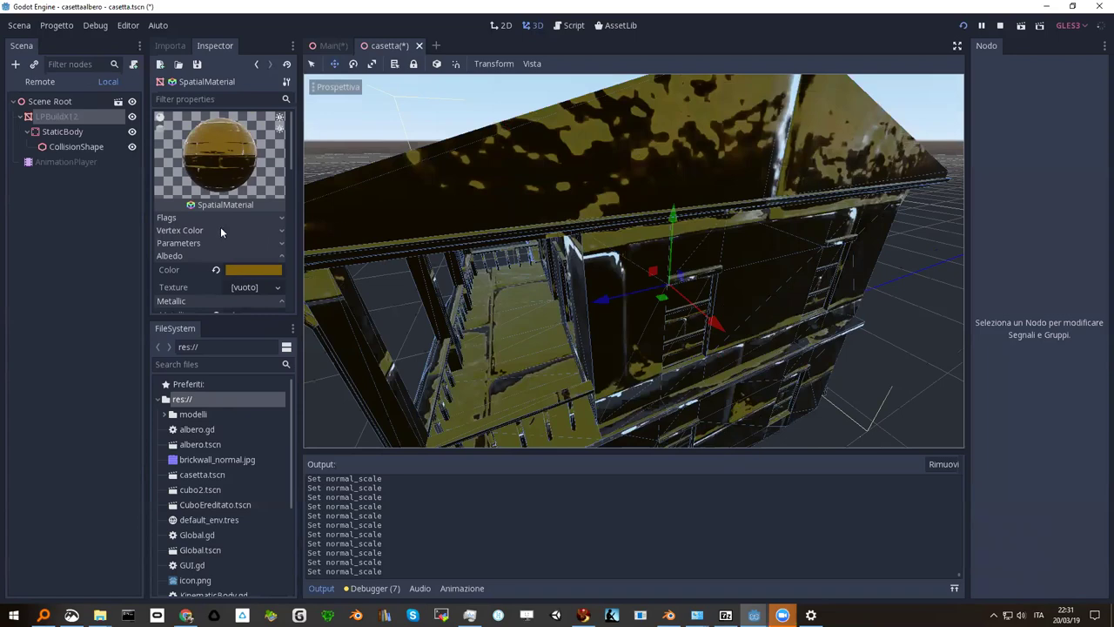
pyautogui.scroll(5, 400, 213)
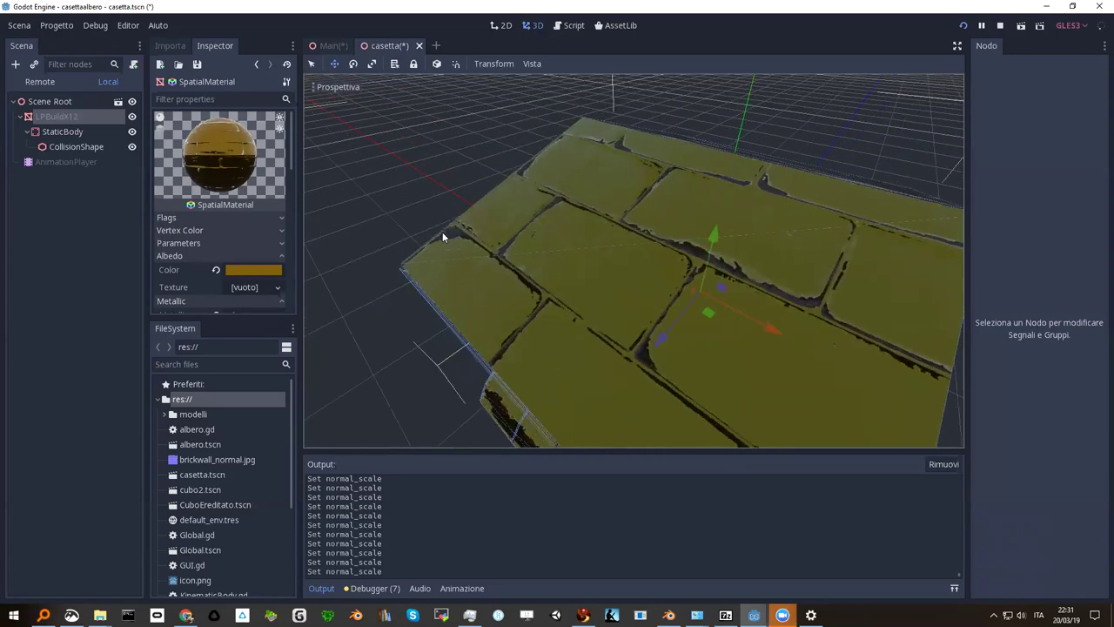
pyautogui.moveTo(442, 232); pyautogui.dragTo(401, 231, button='middle')
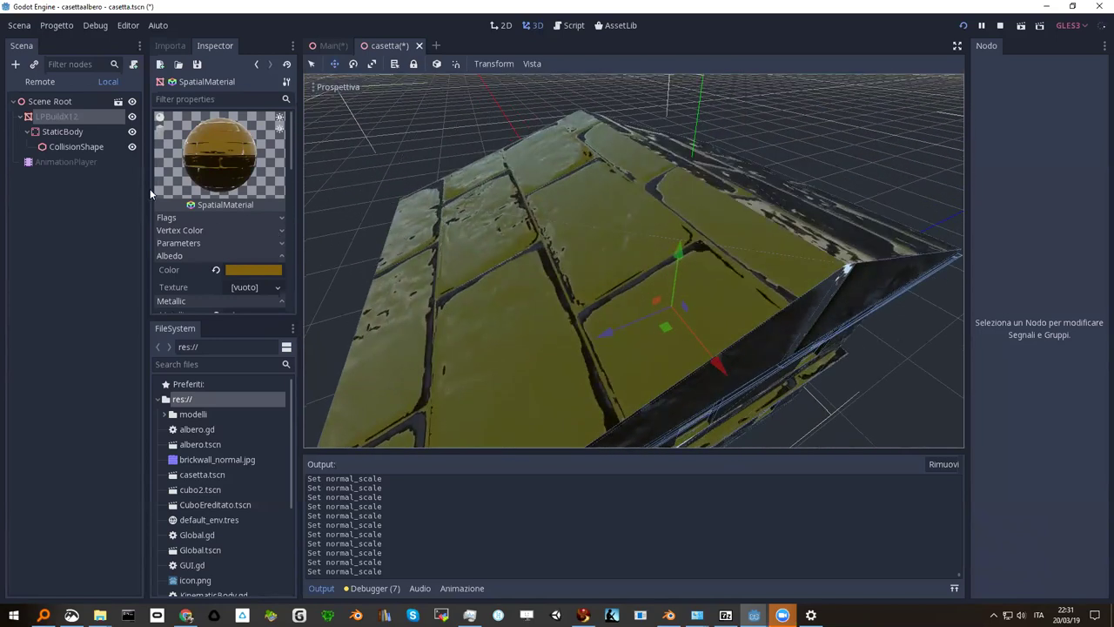
pyautogui.moveTo(583, 338); pyautogui.dragTo(849, 425, button='middle')
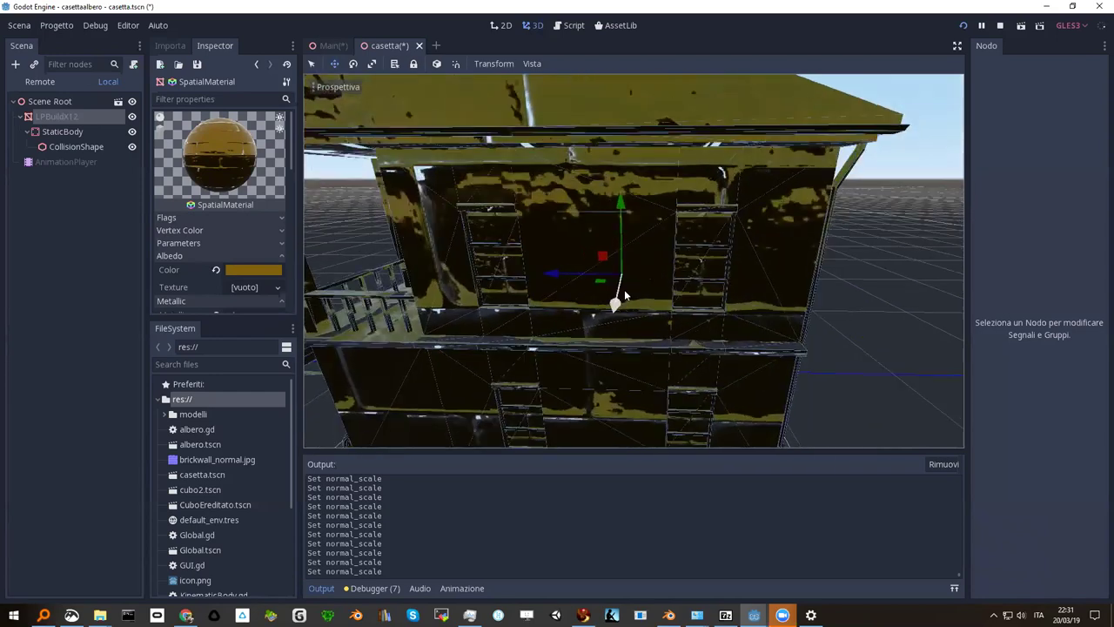
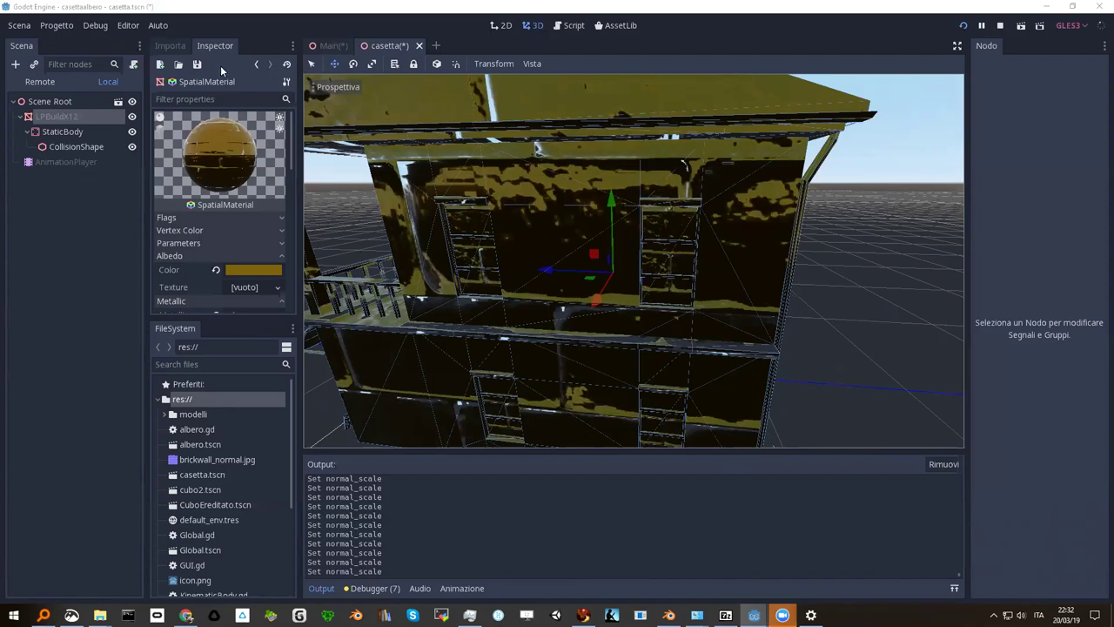
# Zoom out and orbit around the casetta house, then select AnimationPlayer to show its animations
pyautogui.click(170, 45)
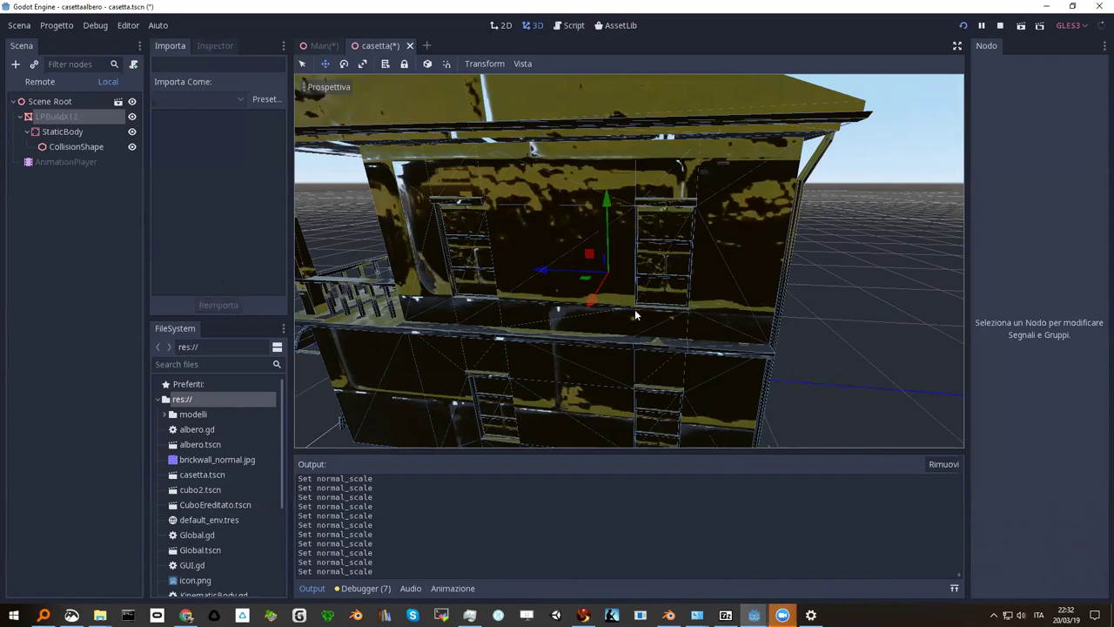
pyautogui.scroll(-4, 544, 110)
pyautogui.scroll(-2, 454, 215)
pyautogui.moveTo(453, 215)
pyautogui.mouseDown(button='middle')
pyautogui.moveTo(456, 230)
pyautogui.moveTo(202, 200)
pyautogui.mouseUp(button='middle')
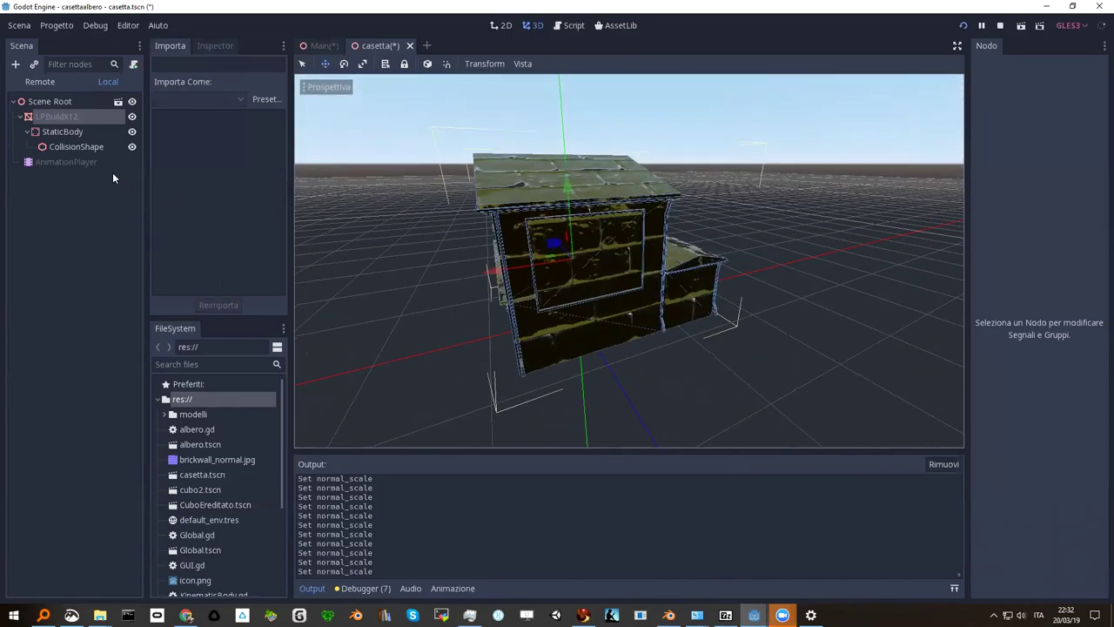
pyautogui.click(57, 164)
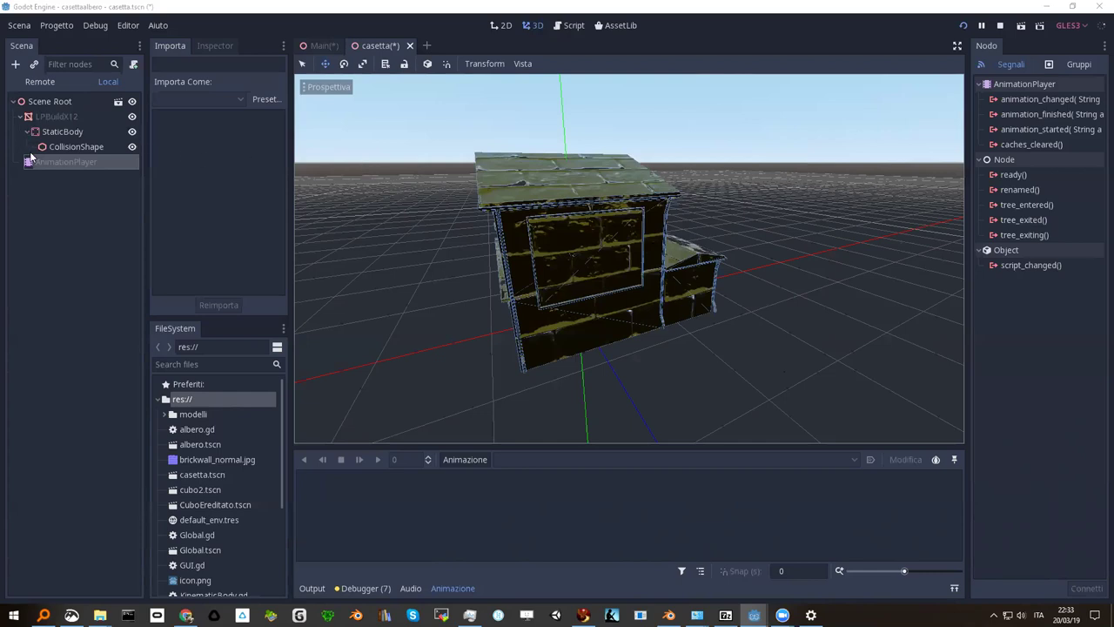
# Switch to Main.tscn and orbit and zoom out over the Casetta house, Albero tree and player
pyautogui.click(322, 47)
pyautogui.moveTo(606, 222); pyautogui.dragTo(579, 275, button='middle')
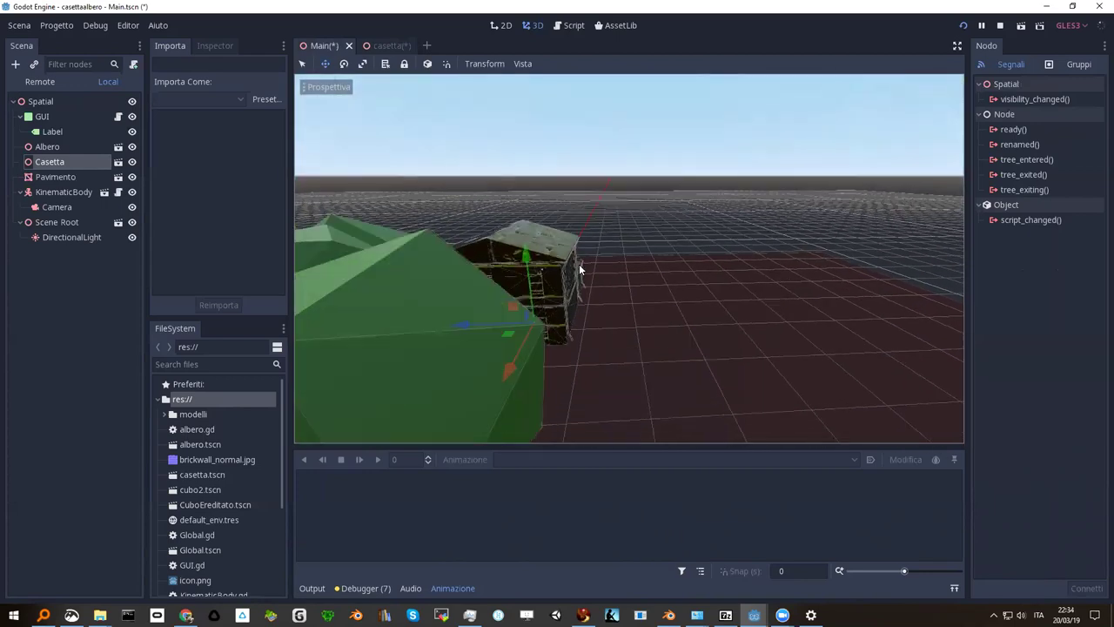
pyautogui.scroll(-5, 579, 270)
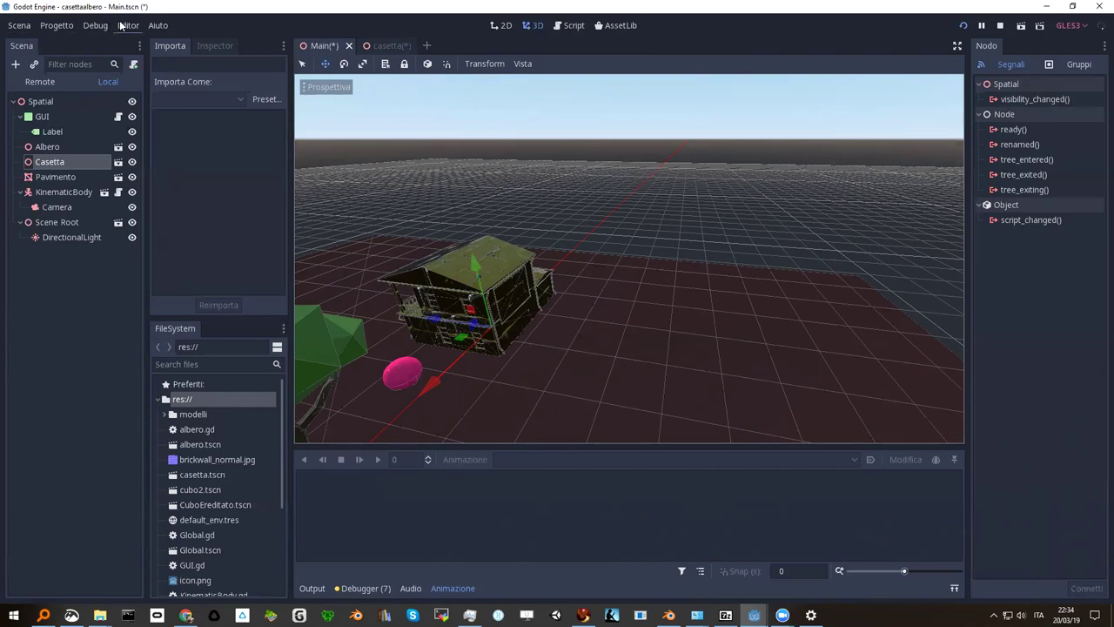
# In Impostazioni Progetto's AutoLoad list, open the Global entry's Global.gd script
pyautogui.click(59, 26)
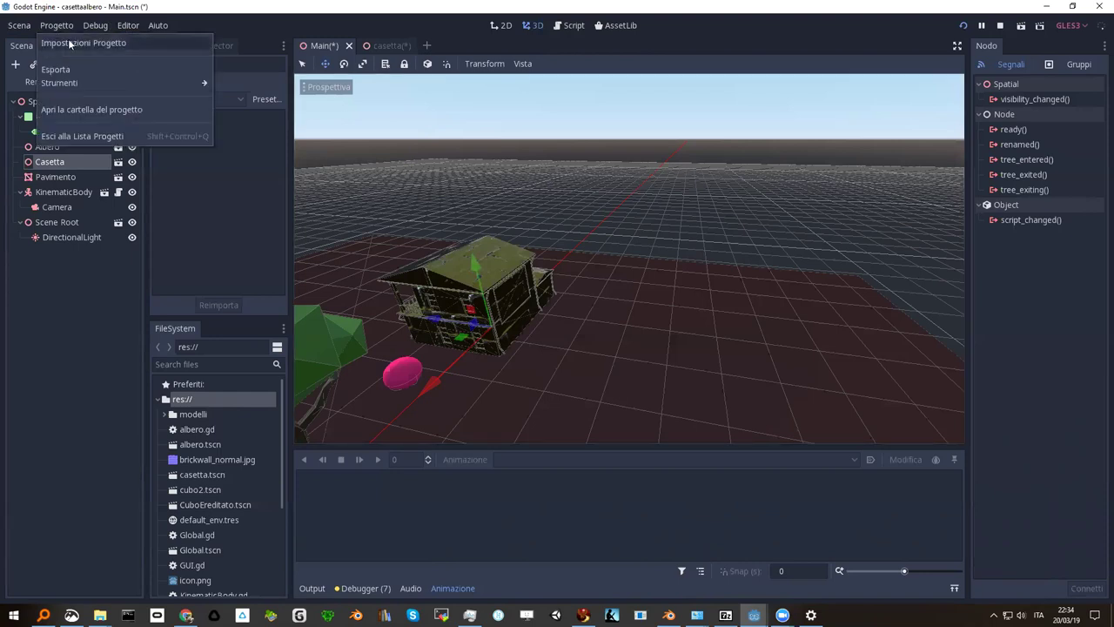
pyautogui.click(68, 39)
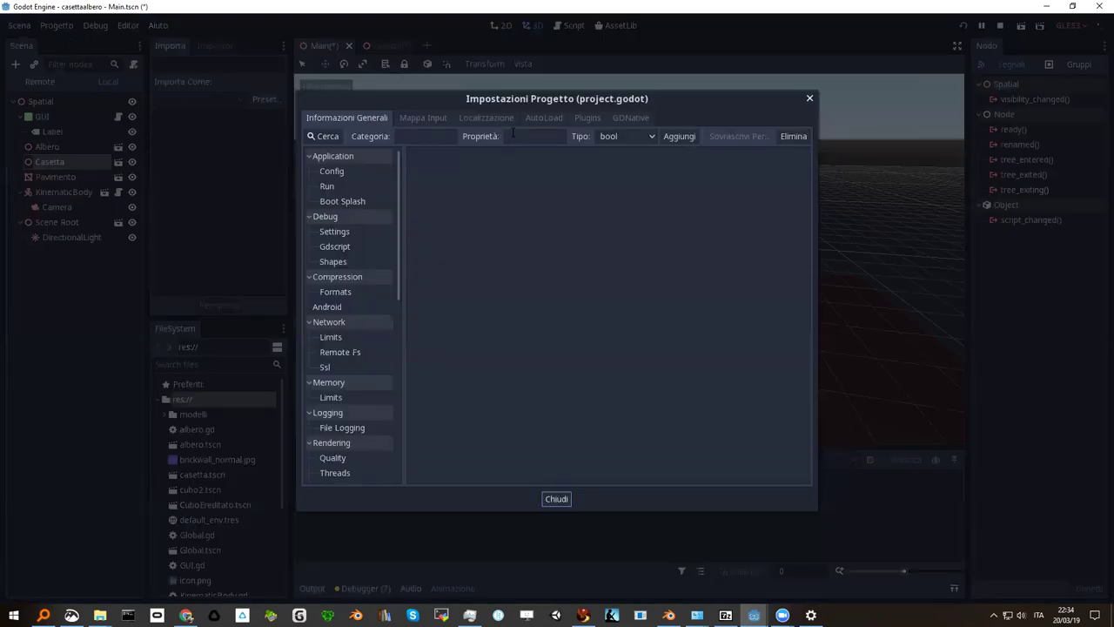
pyautogui.click(545, 118)
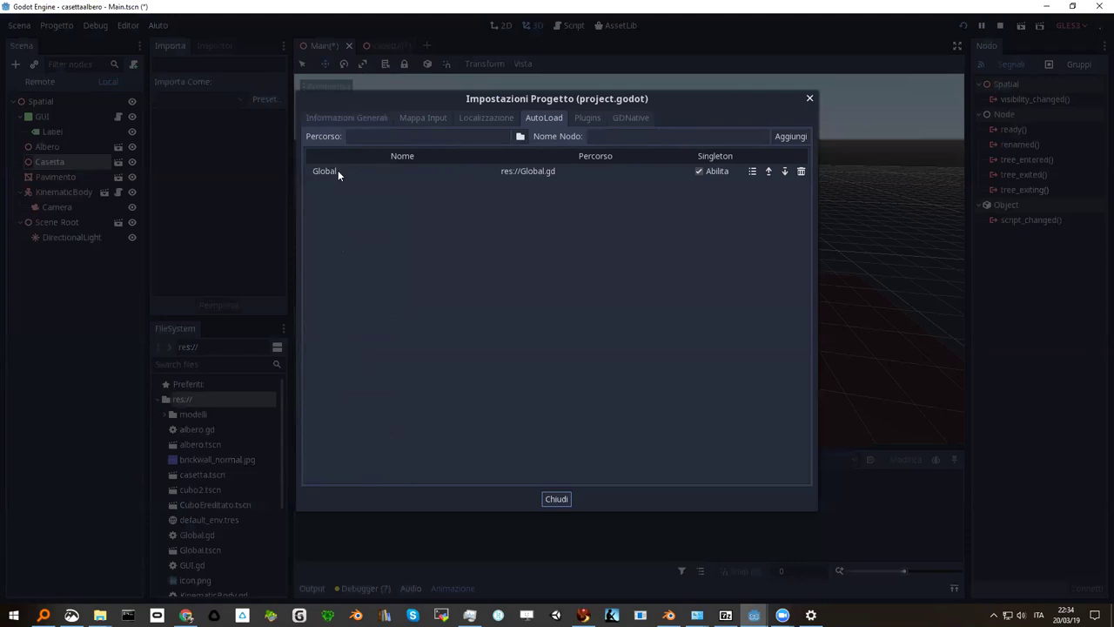
pyautogui.click(537, 173)
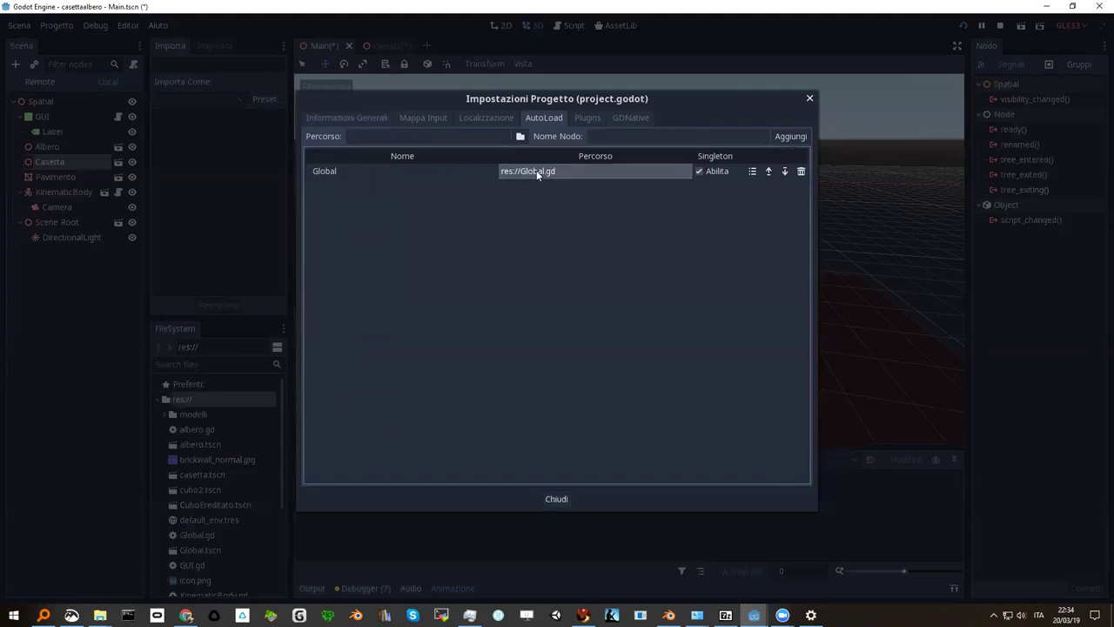
pyautogui.doubleClick(537, 172)
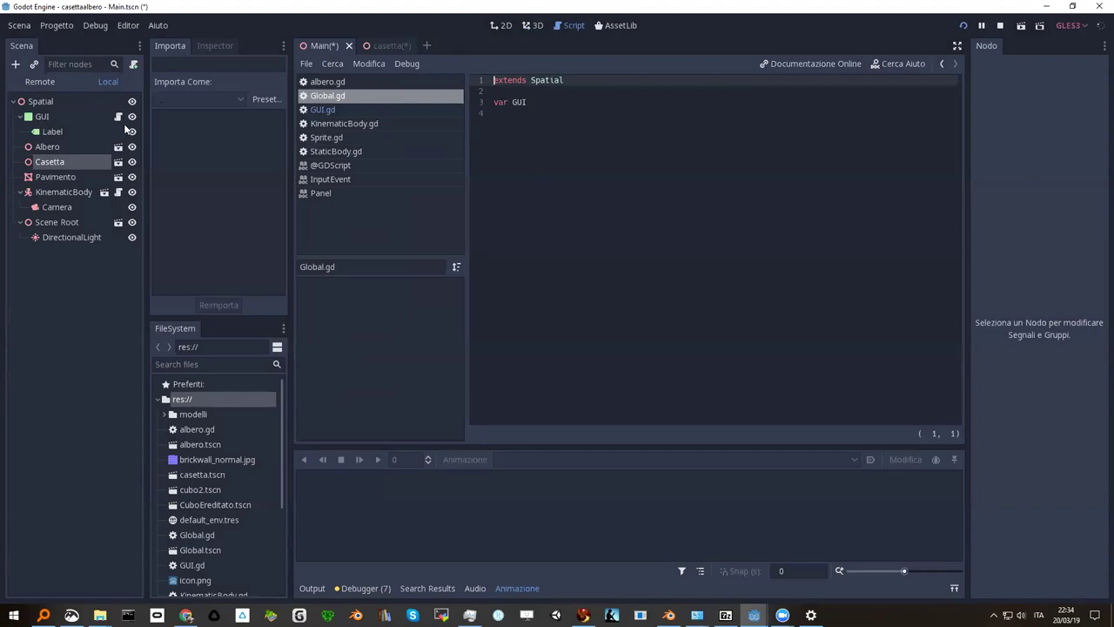
# Open the GUI node's GUI.gd script and select the word self on line 4
pyautogui.click(42, 117)
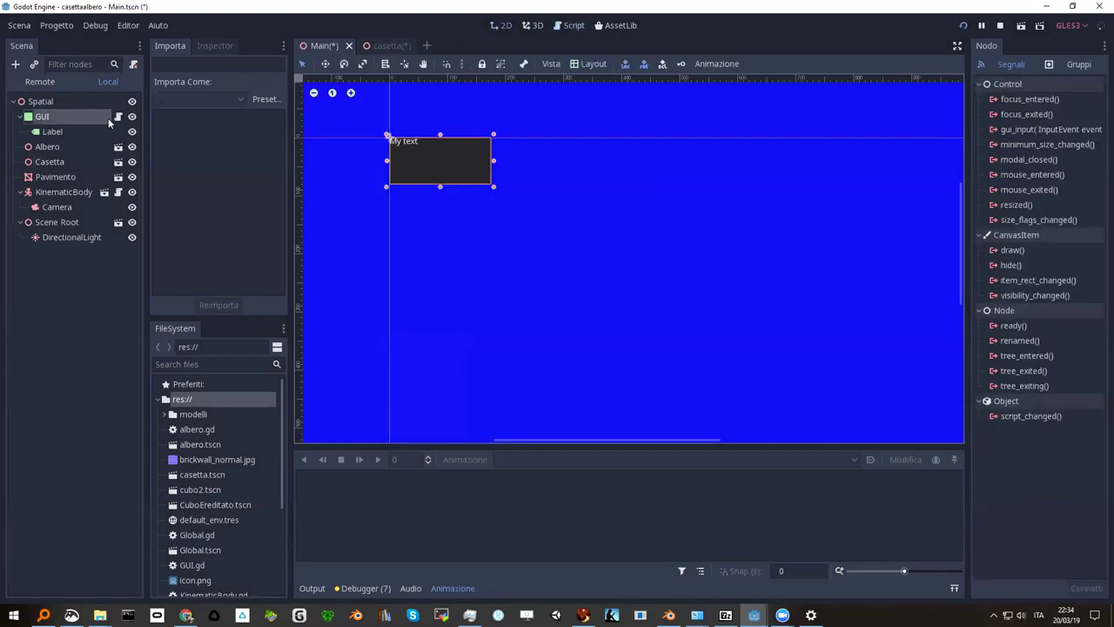
pyautogui.click(118, 117)
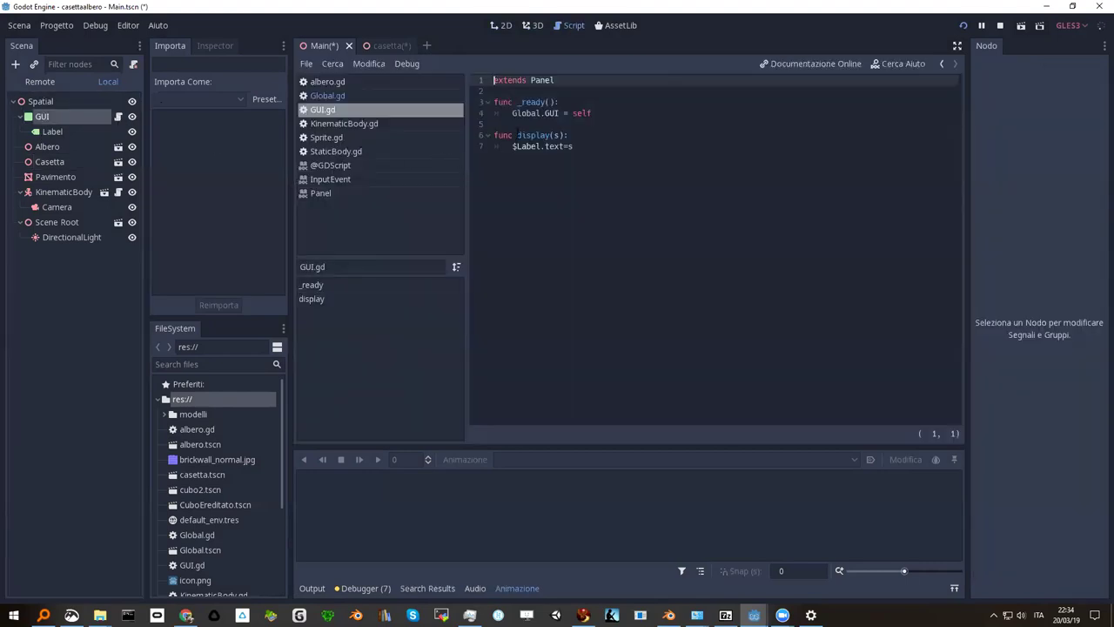
pyautogui.click(575, 113)
pyautogui.moveTo(585, 114); pyautogui.dragTo(604, 115)
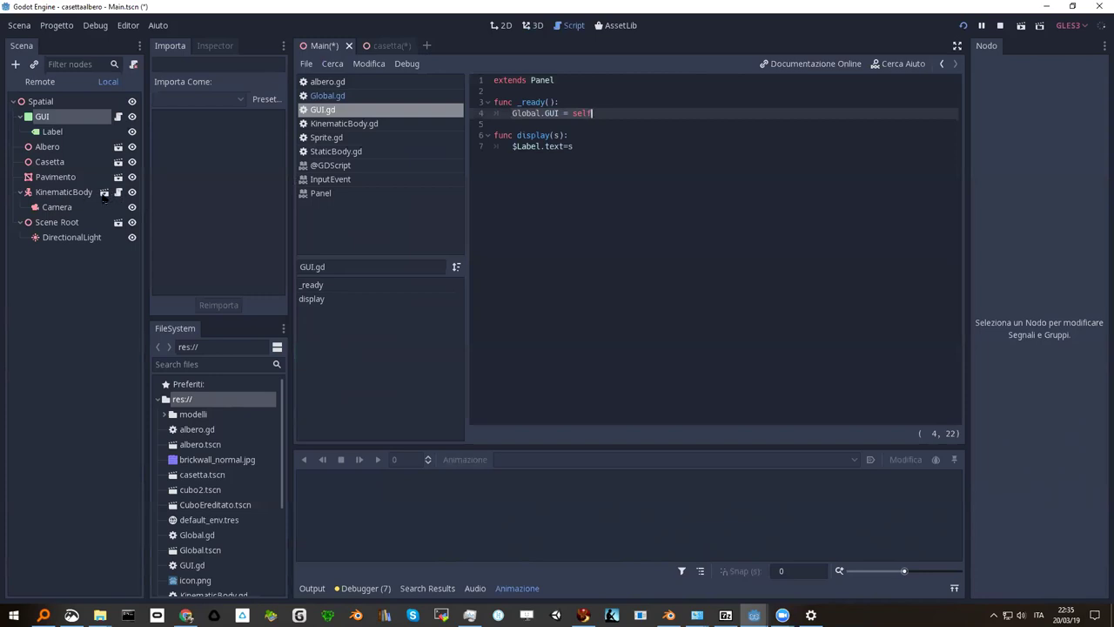
# Open KinematicBody.gd and scroll through its movement, raycasting and color-change code
pyautogui.click(119, 192)
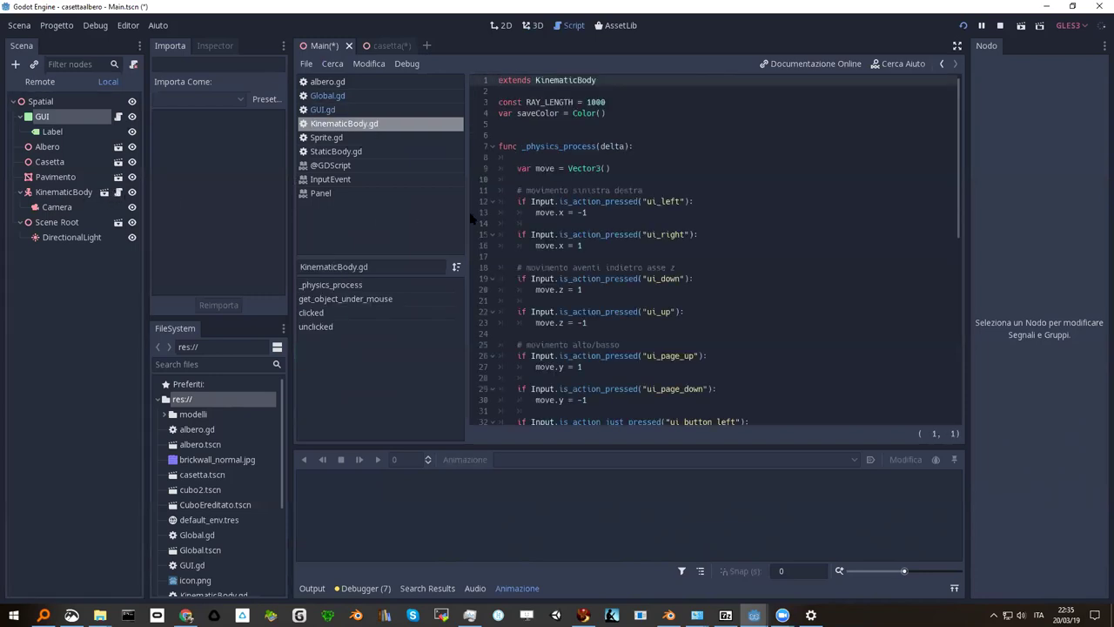
pyautogui.scroll(-4, 508, 188)
pyautogui.scroll(-3, 508, 188)
pyautogui.scroll(-4, 508, 188)
pyautogui.scroll(-1, 508, 188)
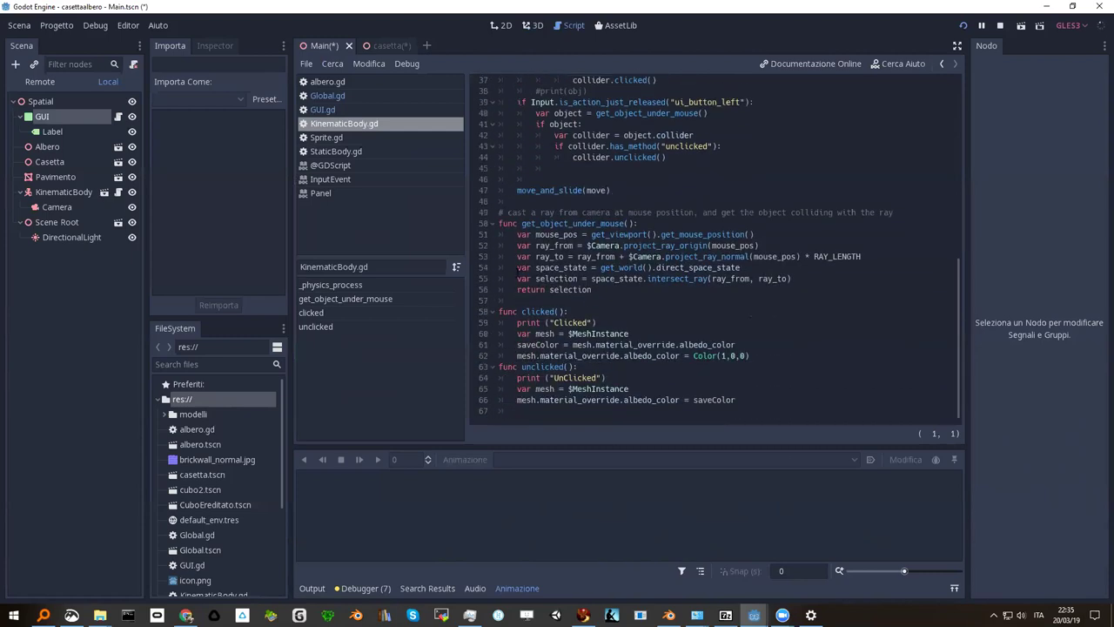
pyautogui.scroll(1, 720, 252)
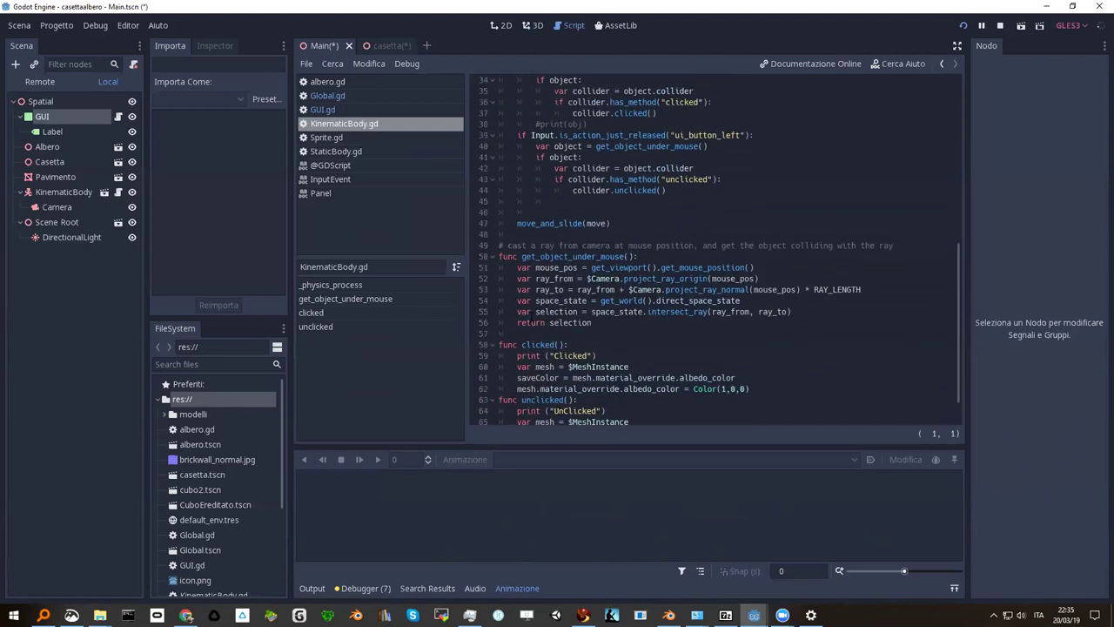
pyautogui.scroll(1, 720, 252)
pyautogui.scroll(4, 564, 217)
pyautogui.scroll(1, 564, 218)
pyautogui.scroll(4, 564, 217)
pyautogui.scroll(1, 564, 218)
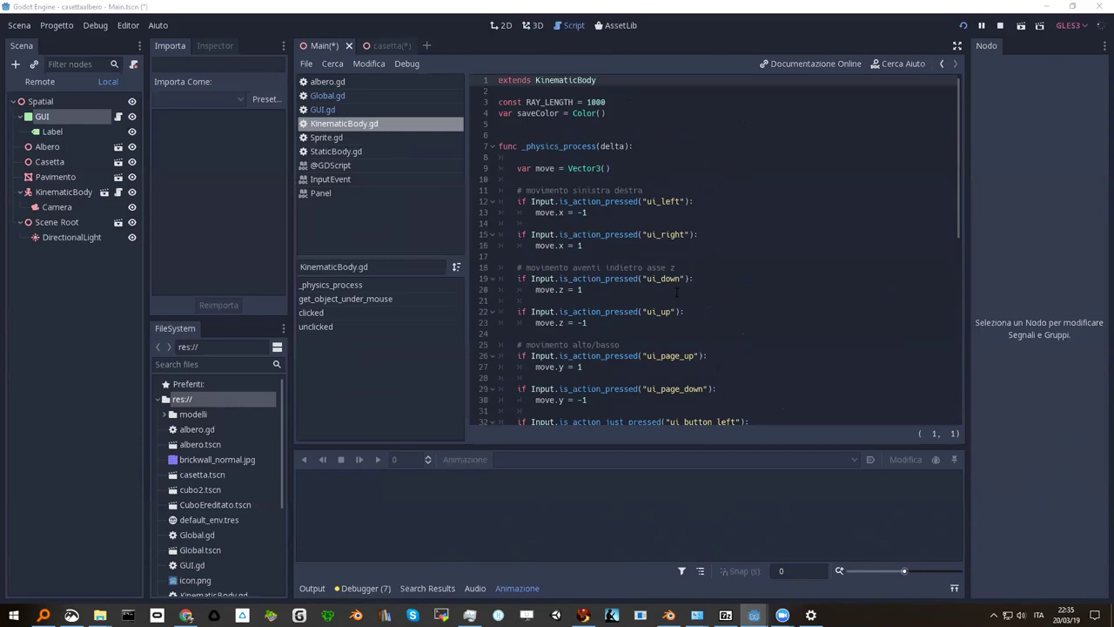
# Search all project files for Global.GUI and select display on line 11 of StaticBody.gd
pyautogui.click(619, 278)
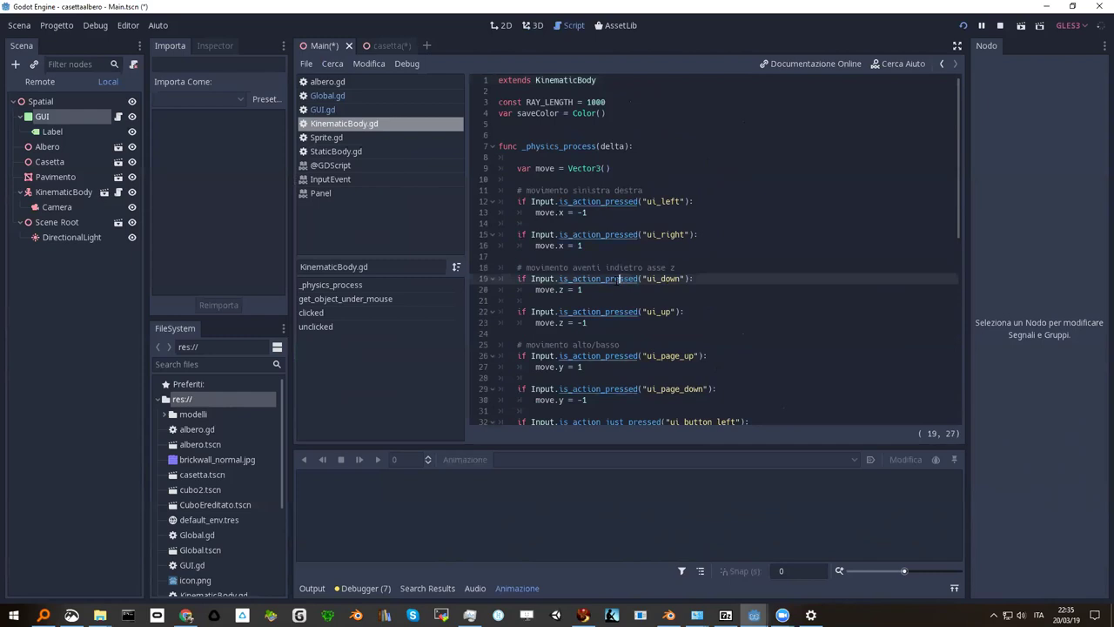
pyautogui.hotkey('ctrl', 'shift', 'f')
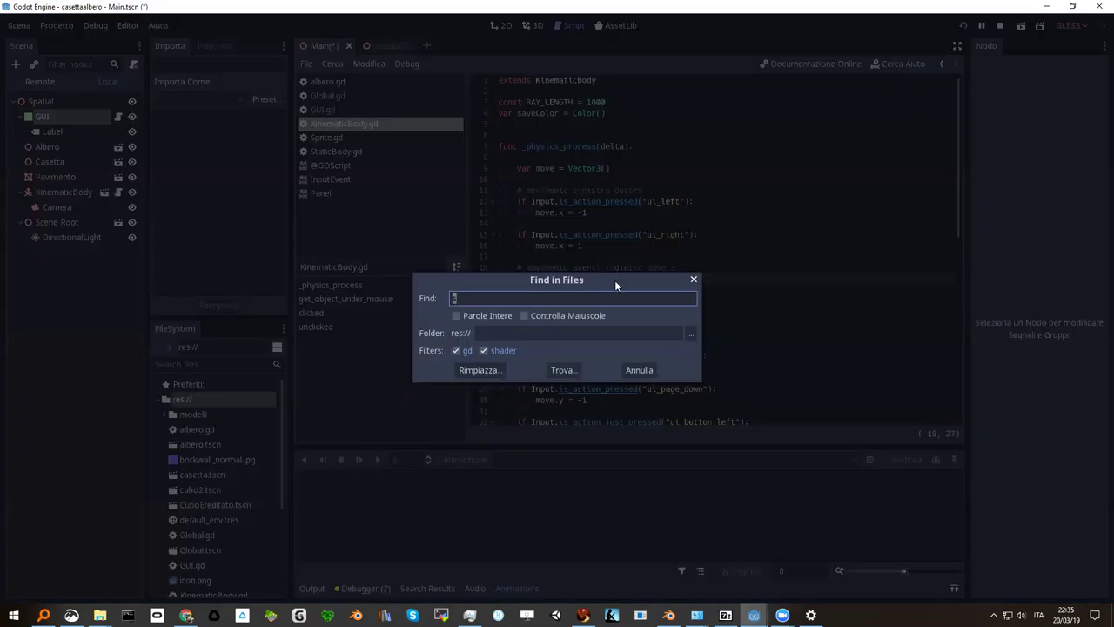
pyautogui.write('Global.')
pyautogui.write('GUI')
pyautogui.click(565, 371)
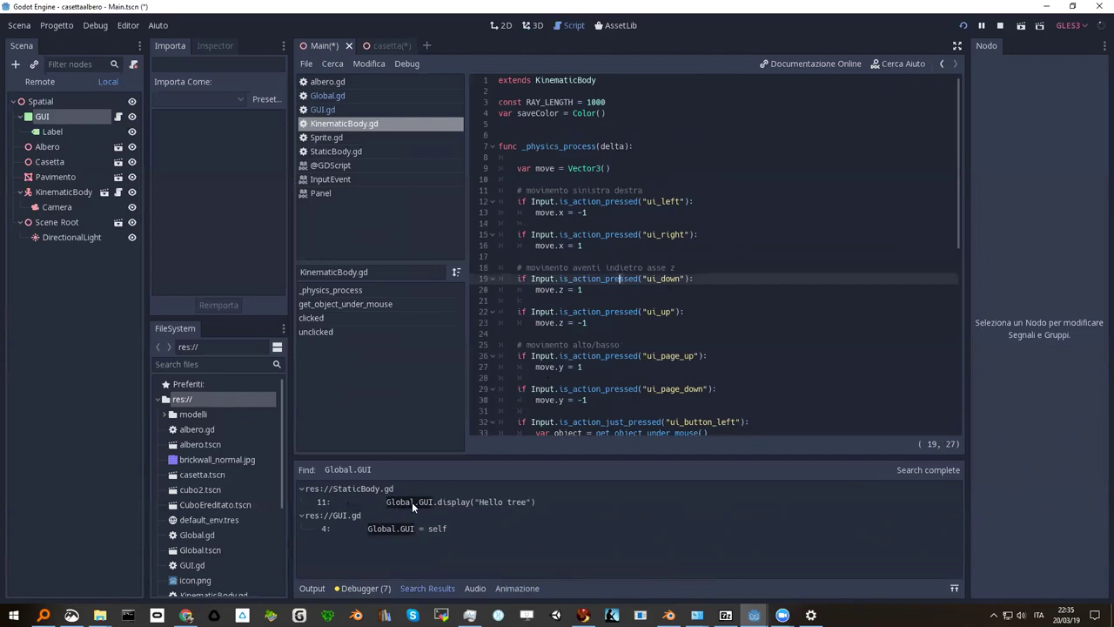
pyautogui.click(435, 502)
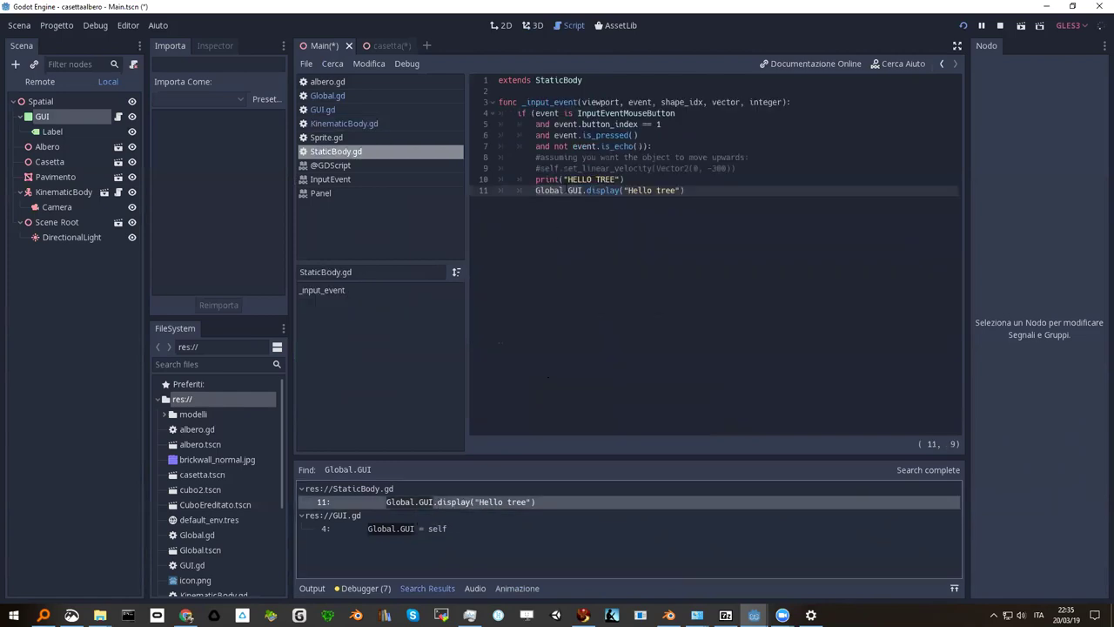
pyautogui.doubleClick(601, 190)
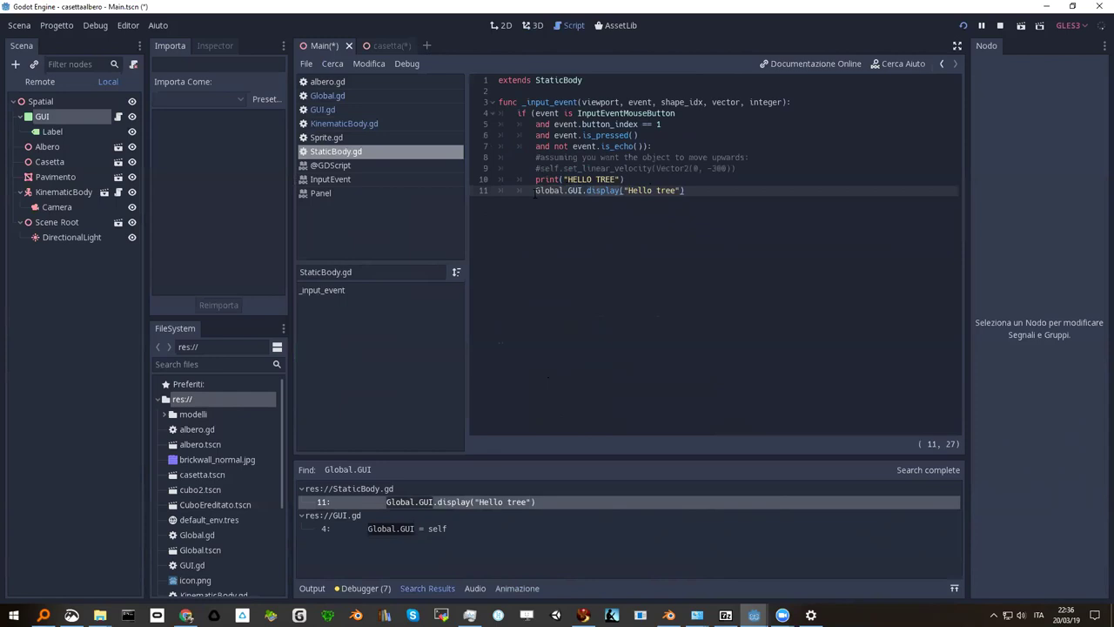
# Type '(' after display on line 11 and move to the end of the line
pyautogui.write('(')
pyautogui.click(694, 186)
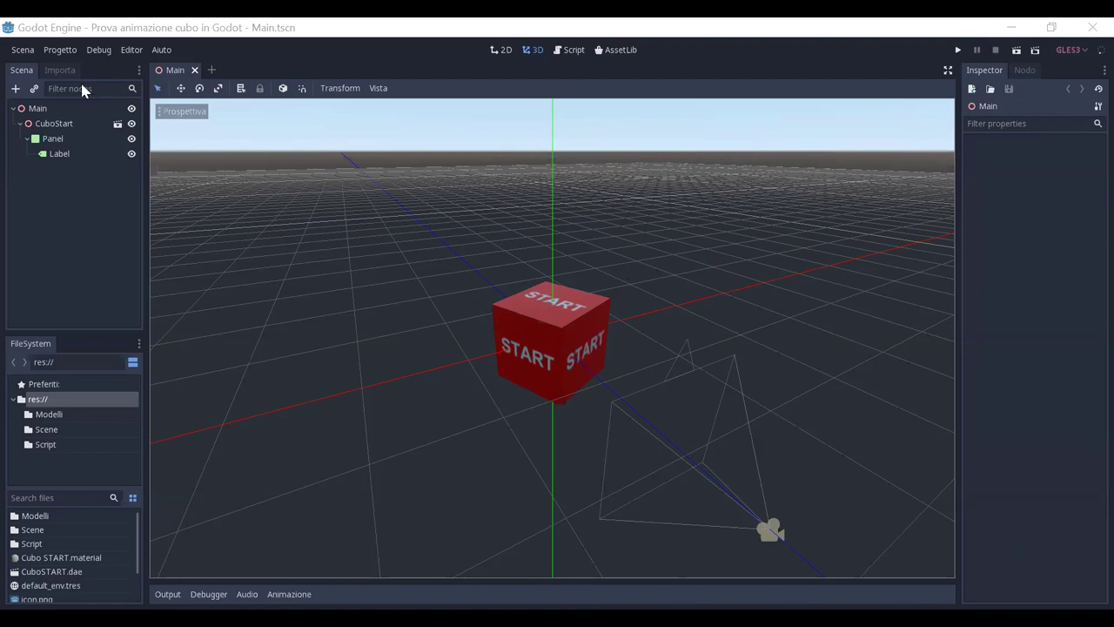
pyautogui.click(960, 50)
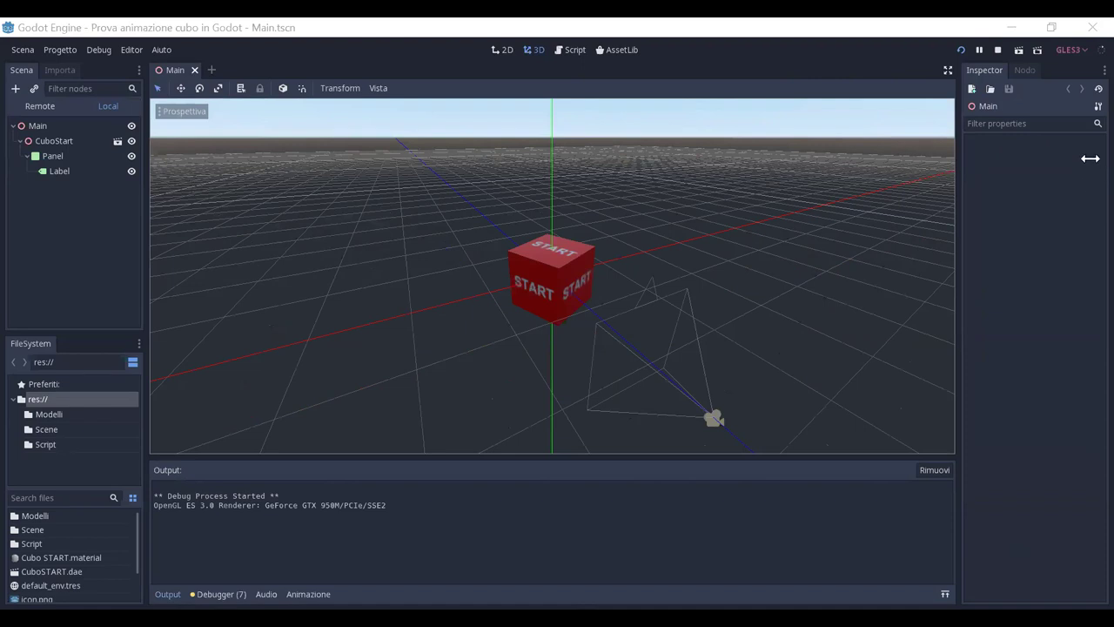
pyautogui.press('F8')
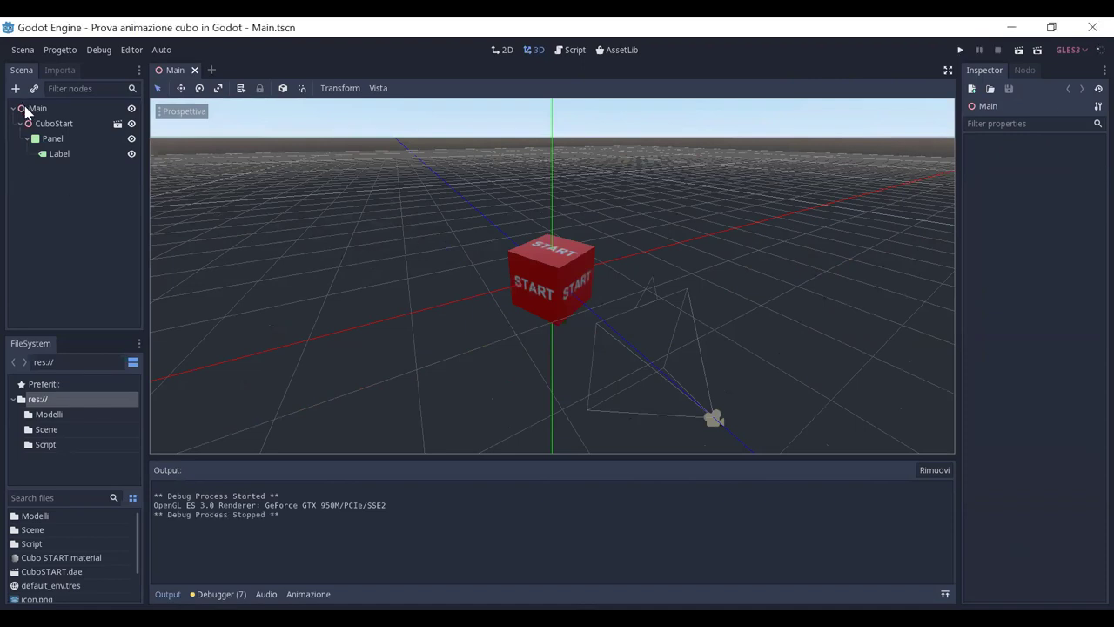
pyautogui.click(45, 429)
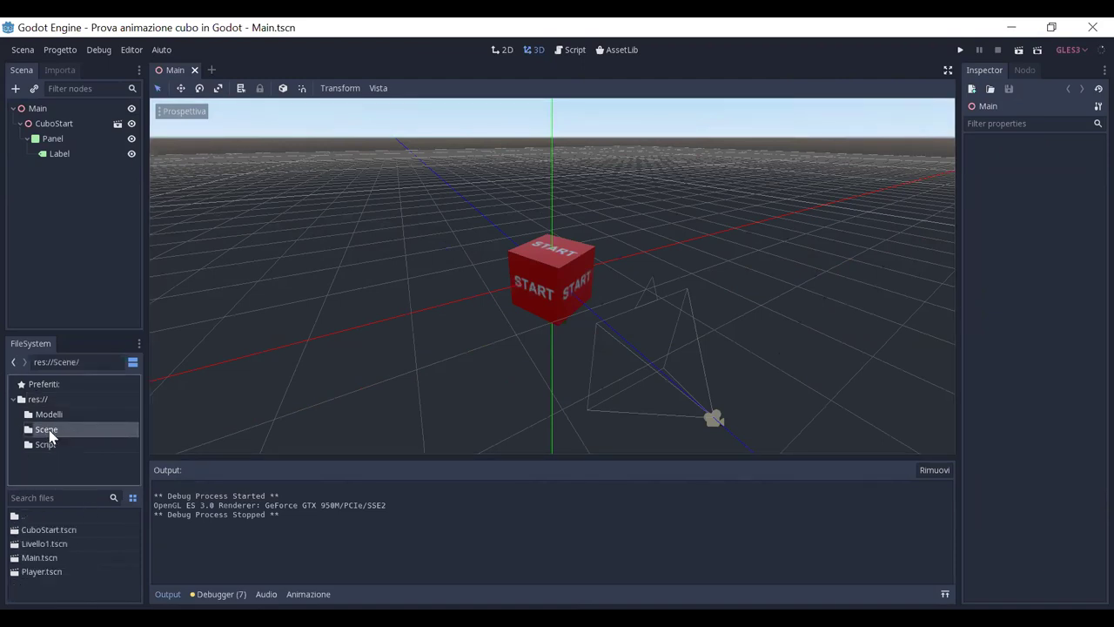
pyautogui.doubleClick(40, 545)
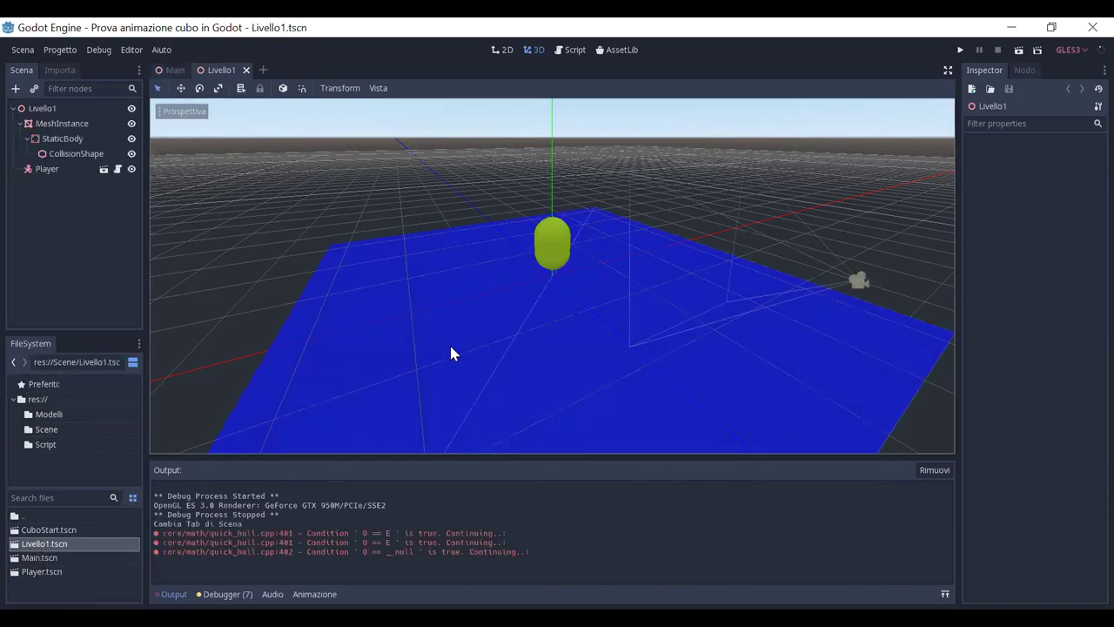
pyautogui.click(1019, 51)
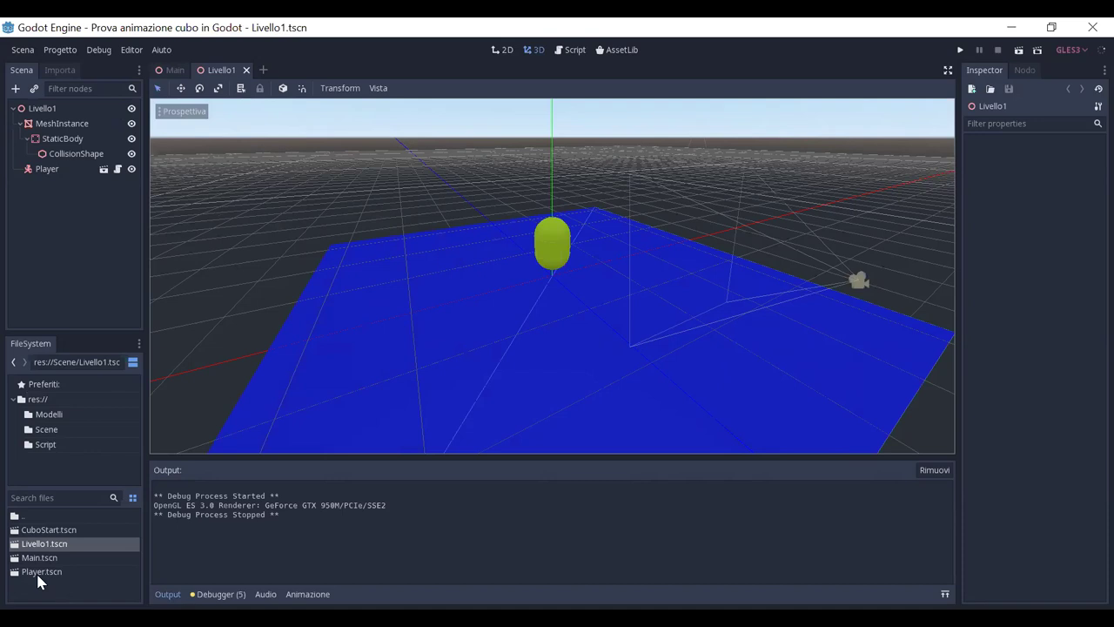
pyautogui.click(55, 532)
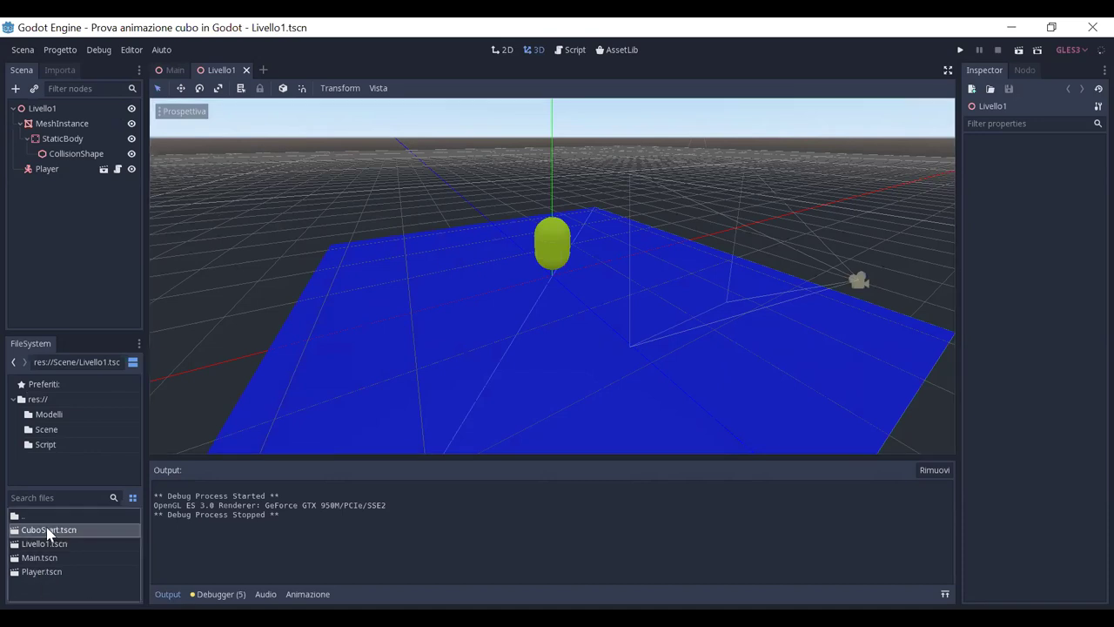
# Open CuboStart.tscn in its own scene tab, then select the Main.tscn file
pyautogui.doubleClick(46, 526)
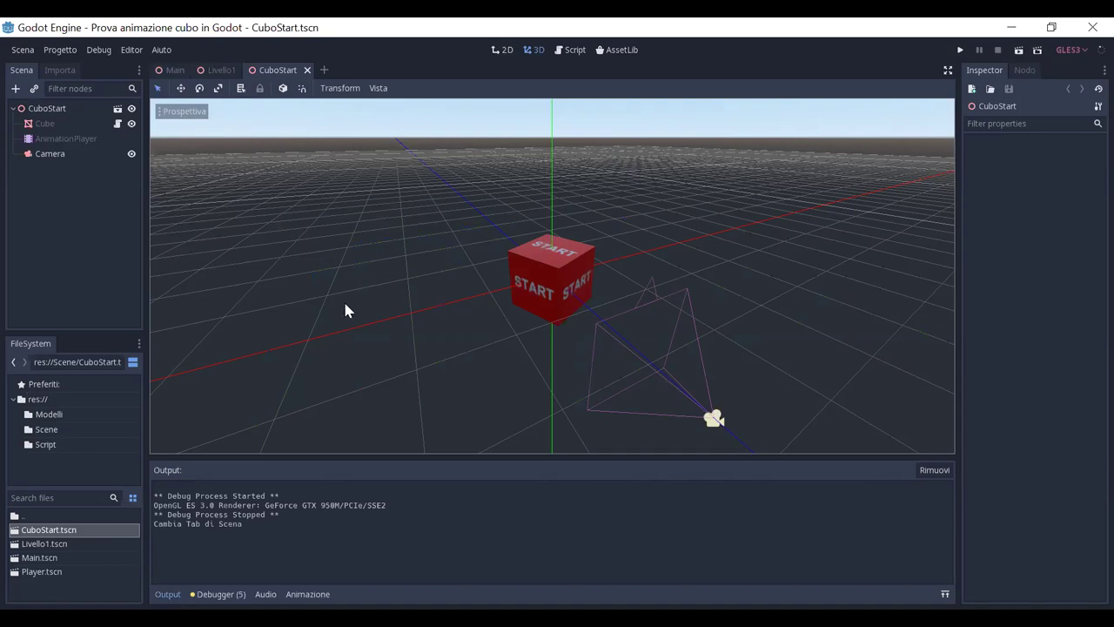
pyautogui.click(36, 565)
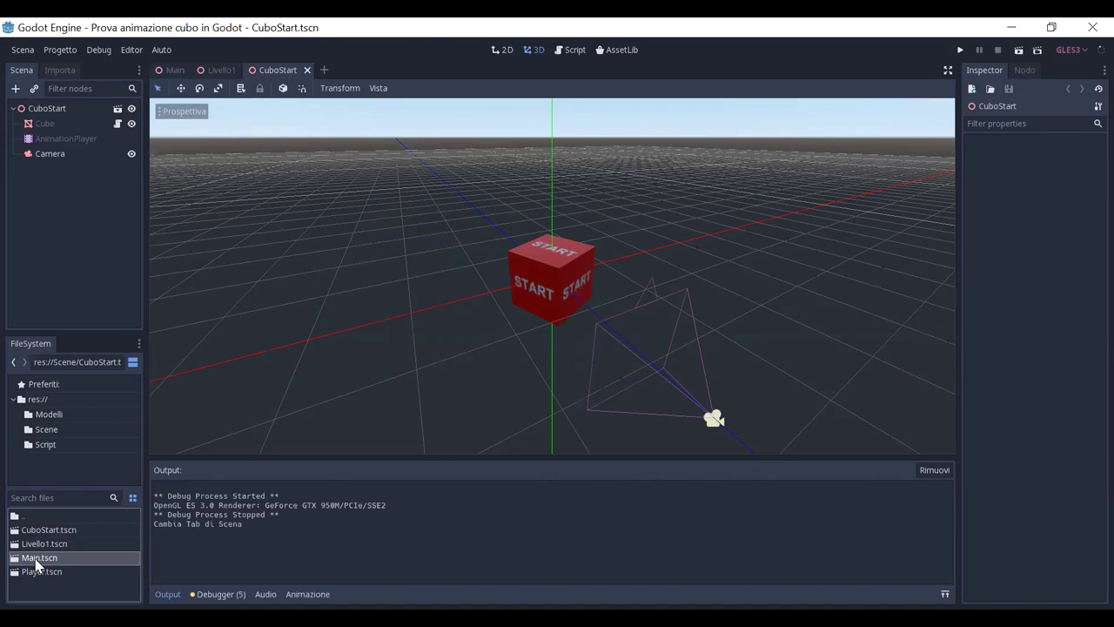
# Open Main.tscn, view its Panel in 2D, and bring up the Panel node's context menu
pyautogui.doubleClick(36, 564)
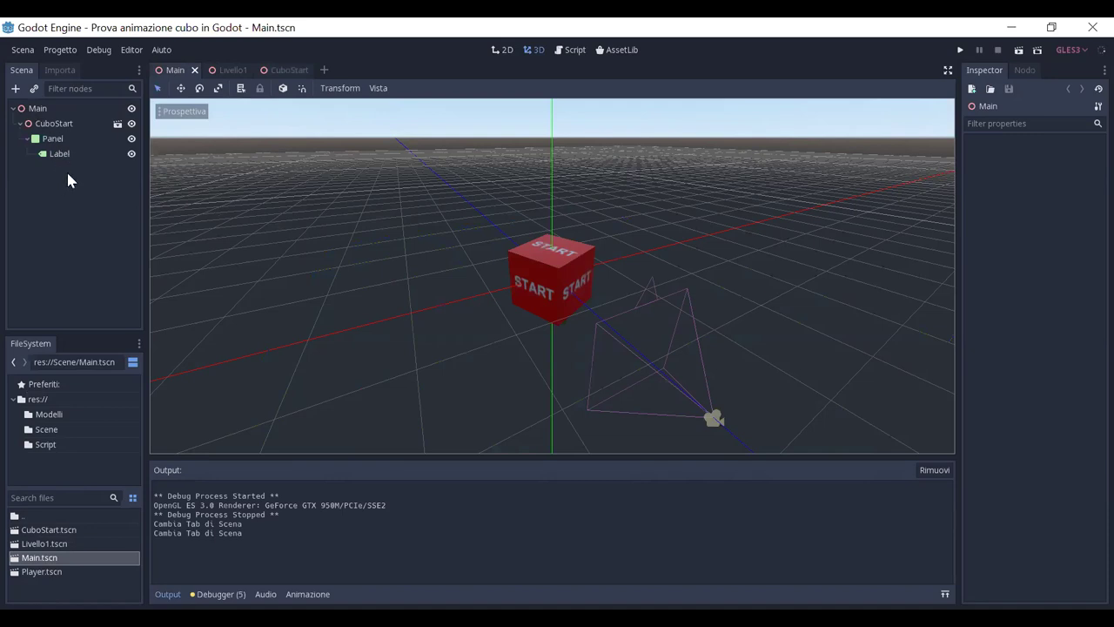
pyautogui.click(60, 139)
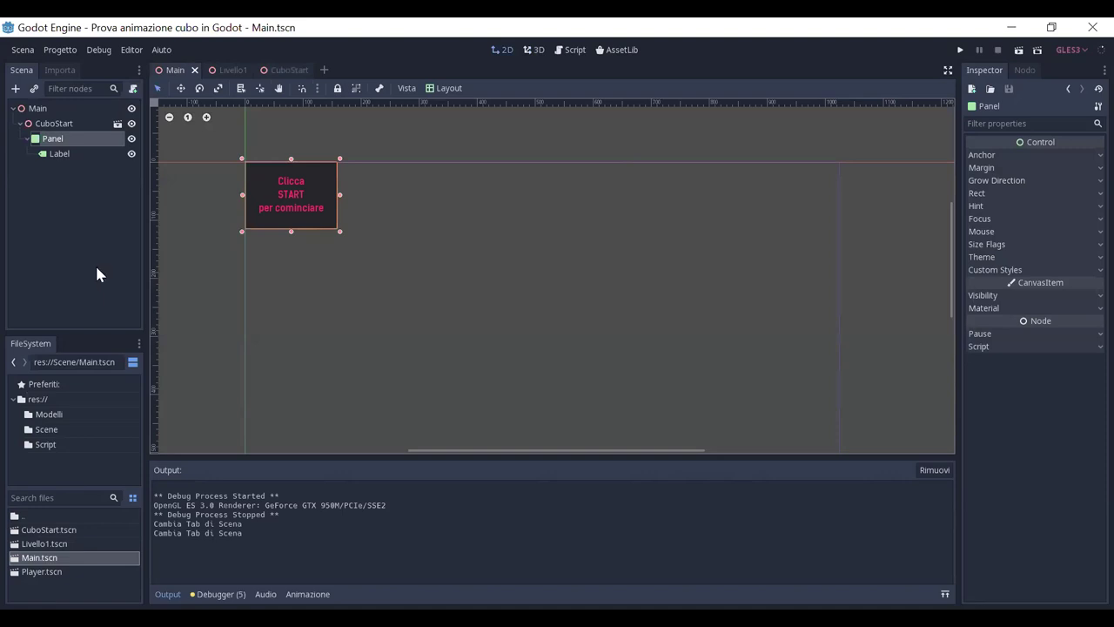
pyautogui.click(34, 88)
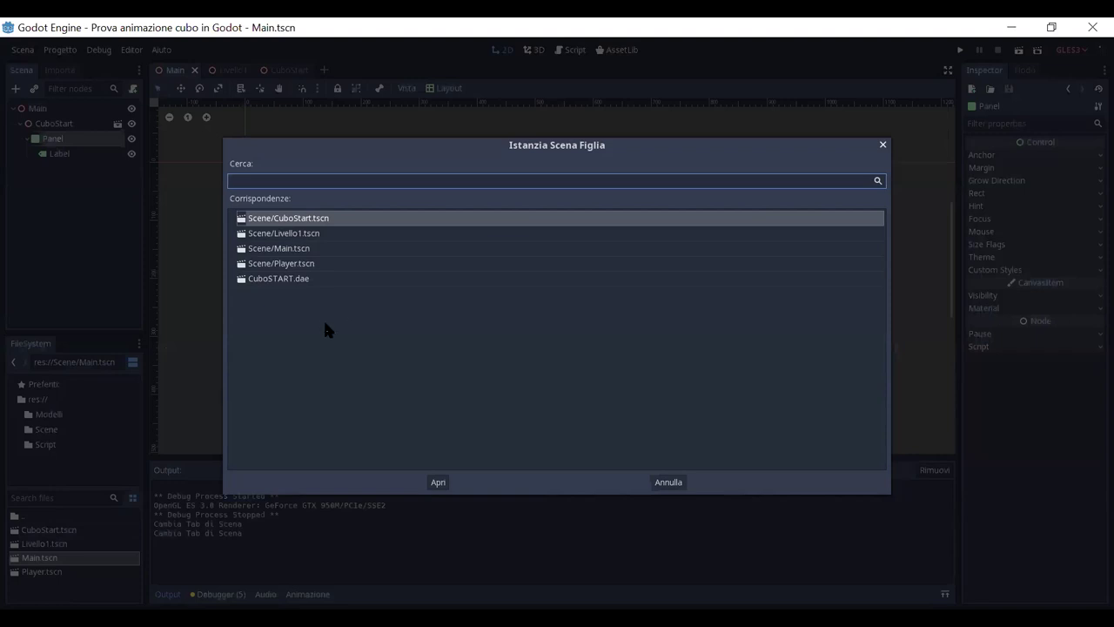
pyautogui.click(660, 486)
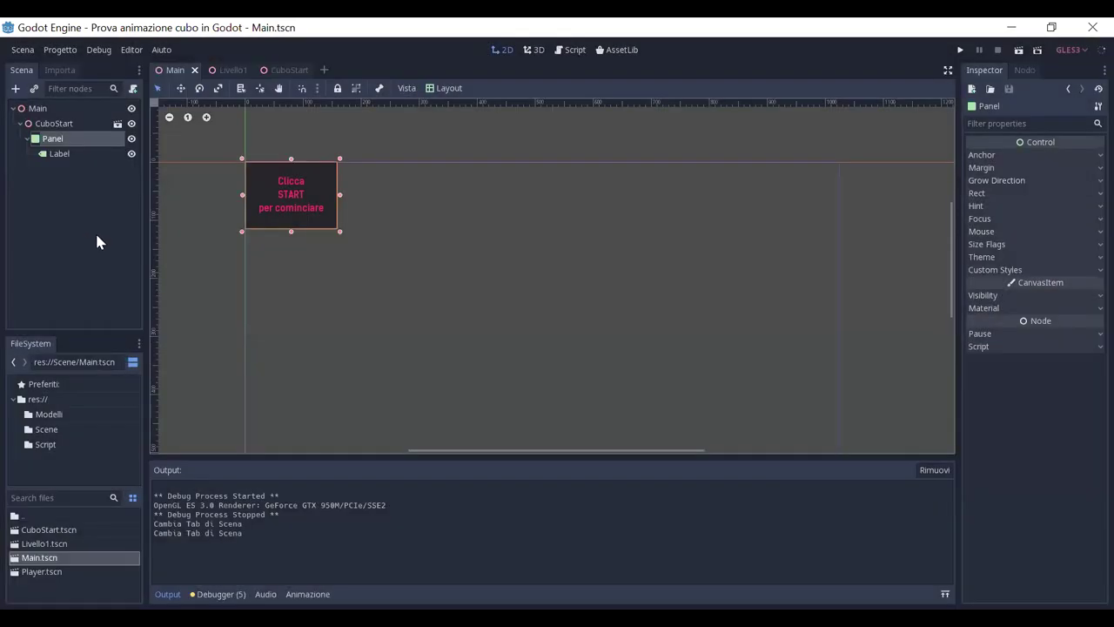
pyautogui.rightClick(71, 140)
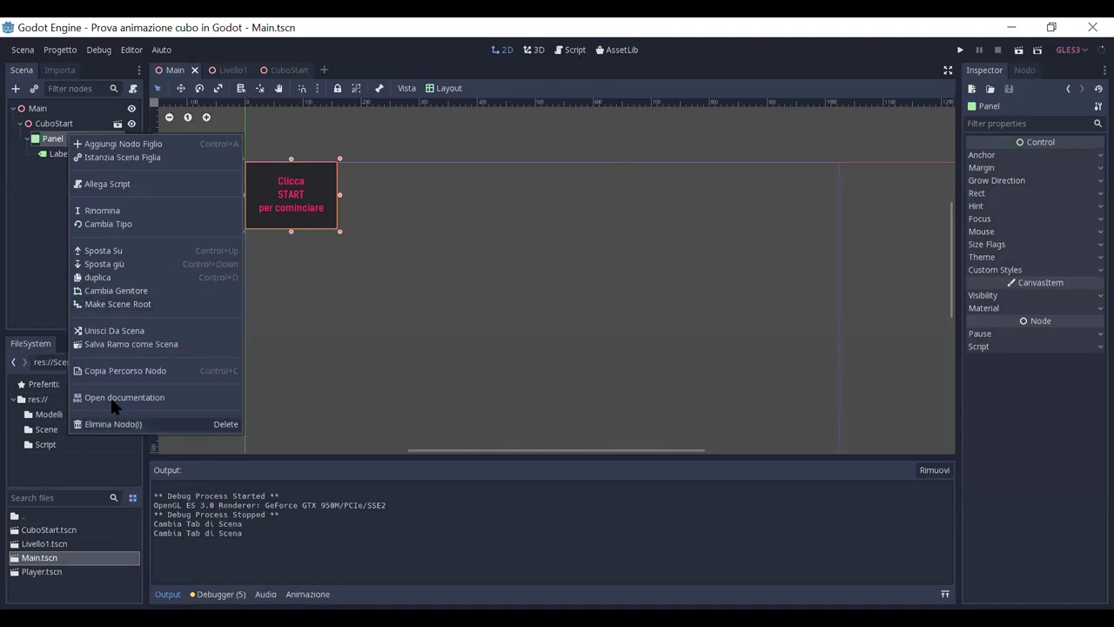
# Use 'Salva Ramo come Scena' to save the Panel branch as Panel.tscn
pyautogui.click(131, 343)
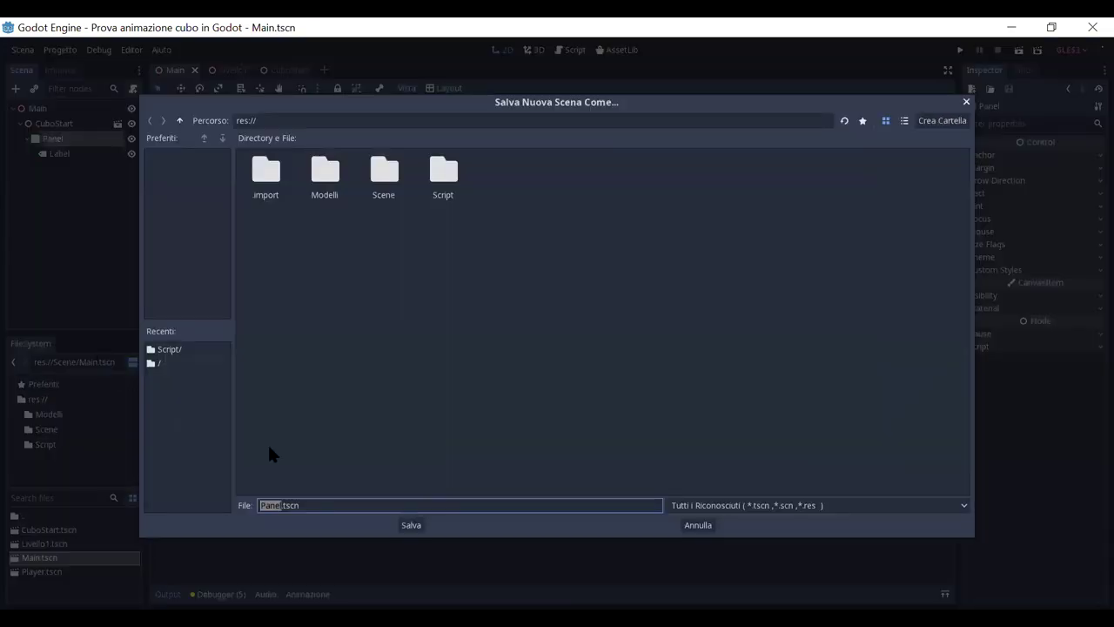
pyautogui.click(410, 527)
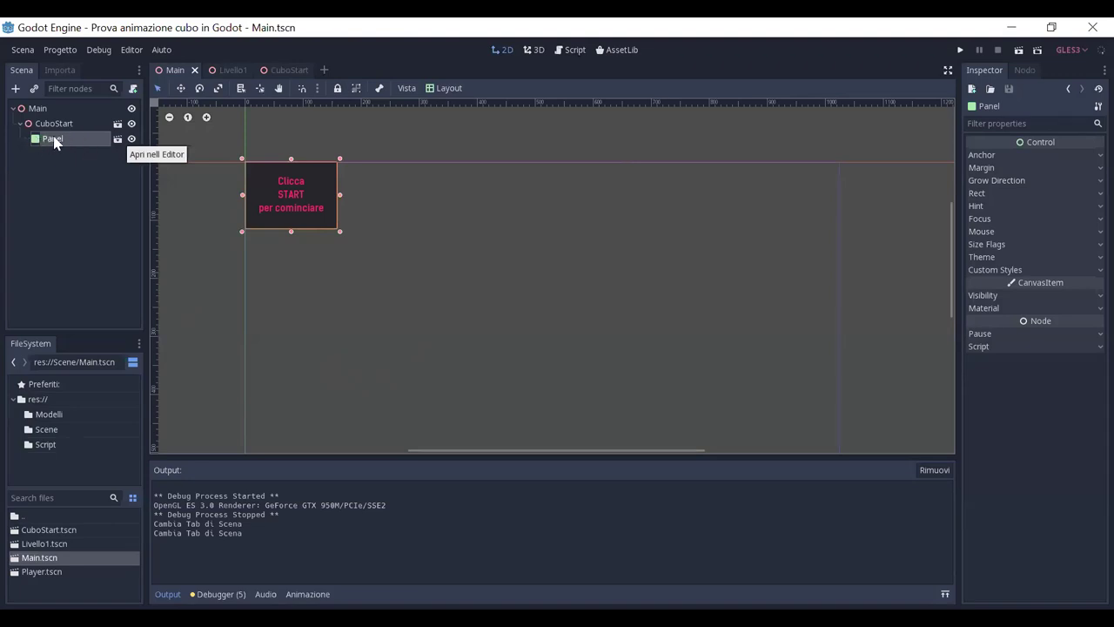
# Open Livello1.tscn, instance Panel.tscn as a child, then save and run the level
pyautogui.click(39, 546)
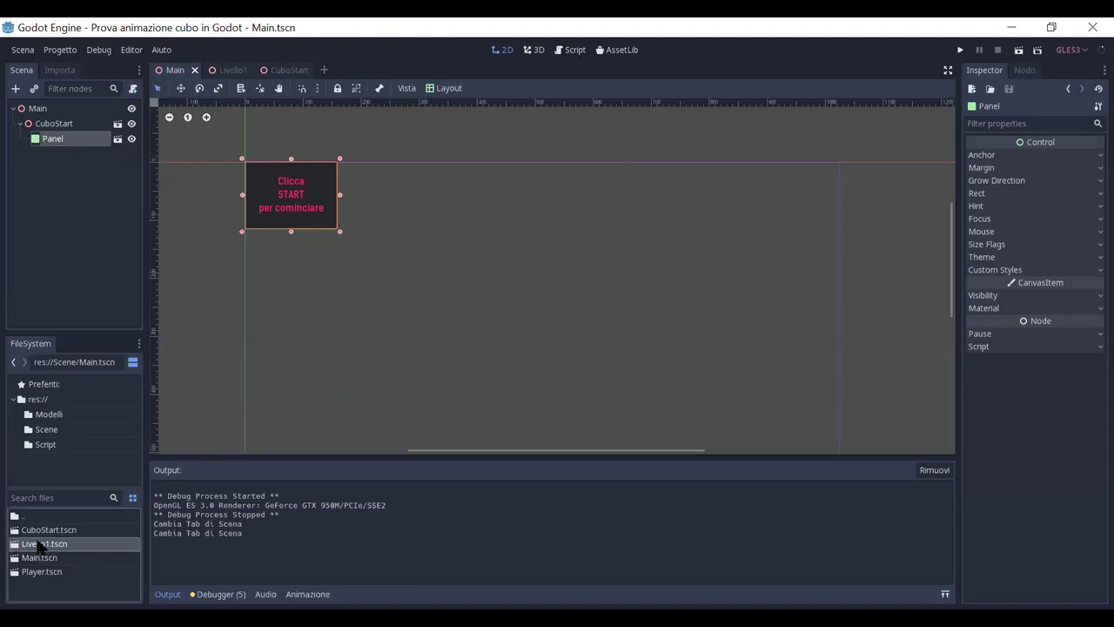
pyautogui.doubleClick(39, 546)
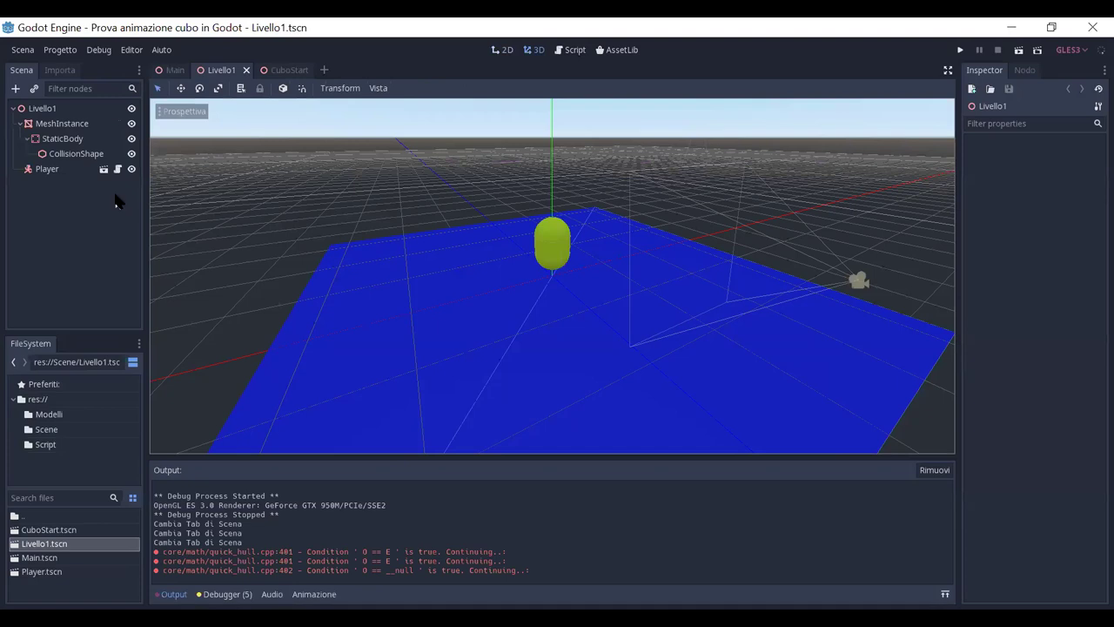
pyautogui.click(35, 89)
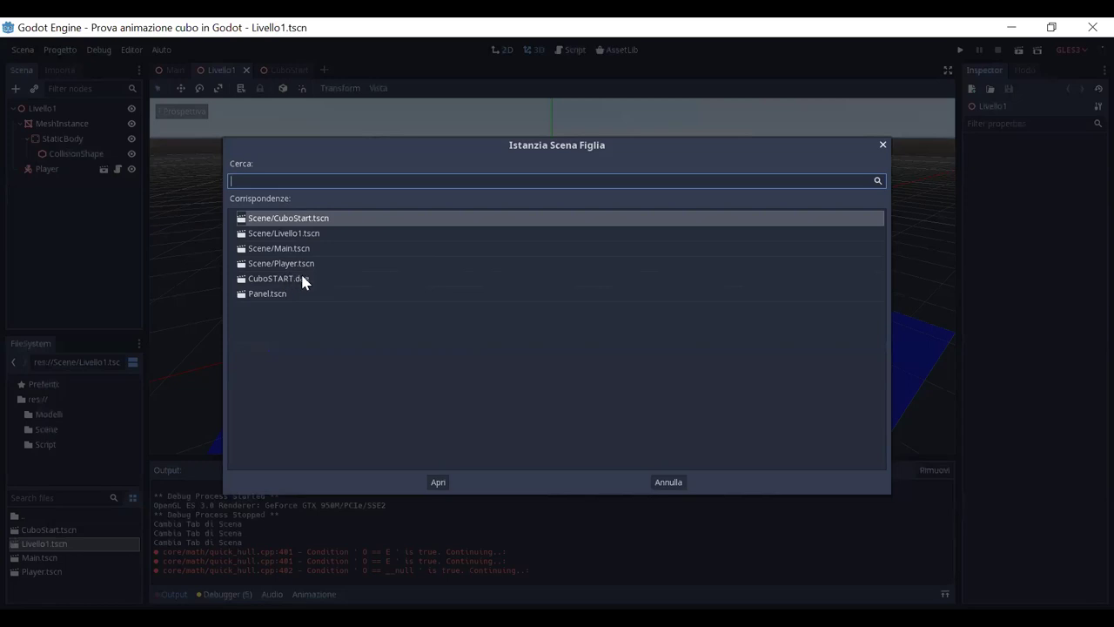
pyautogui.click(269, 296)
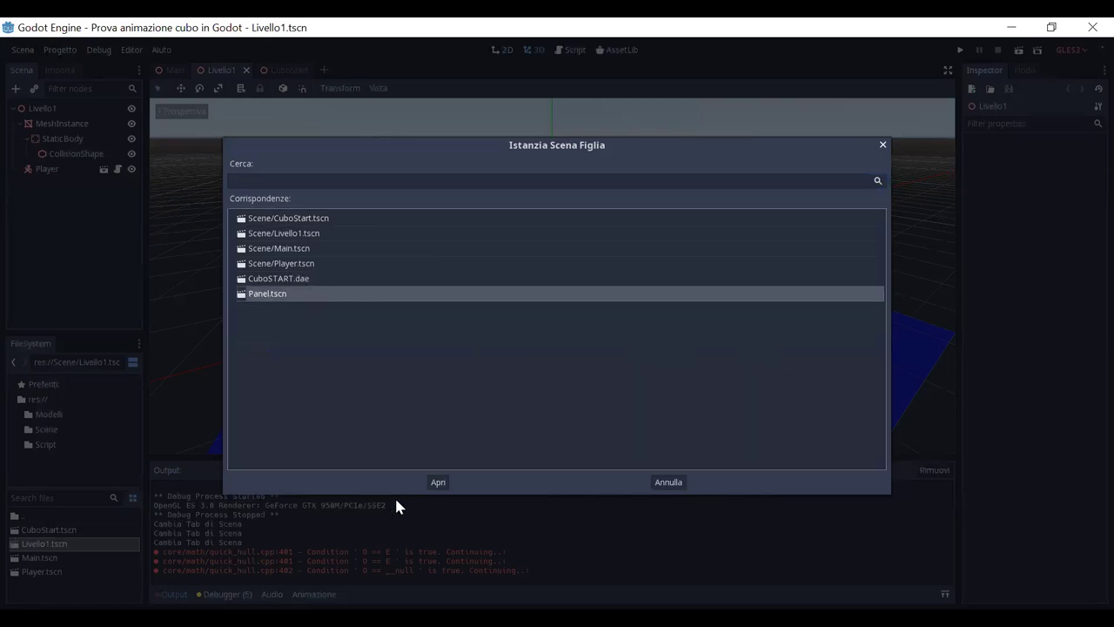
pyautogui.click(434, 485)
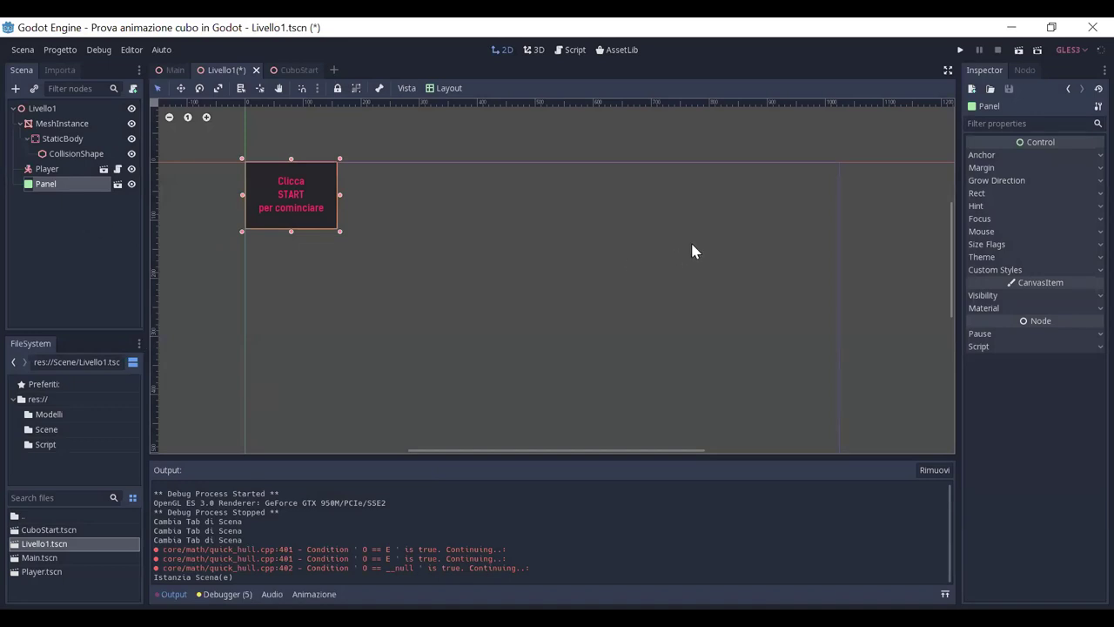
pyautogui.click(1019, 50)
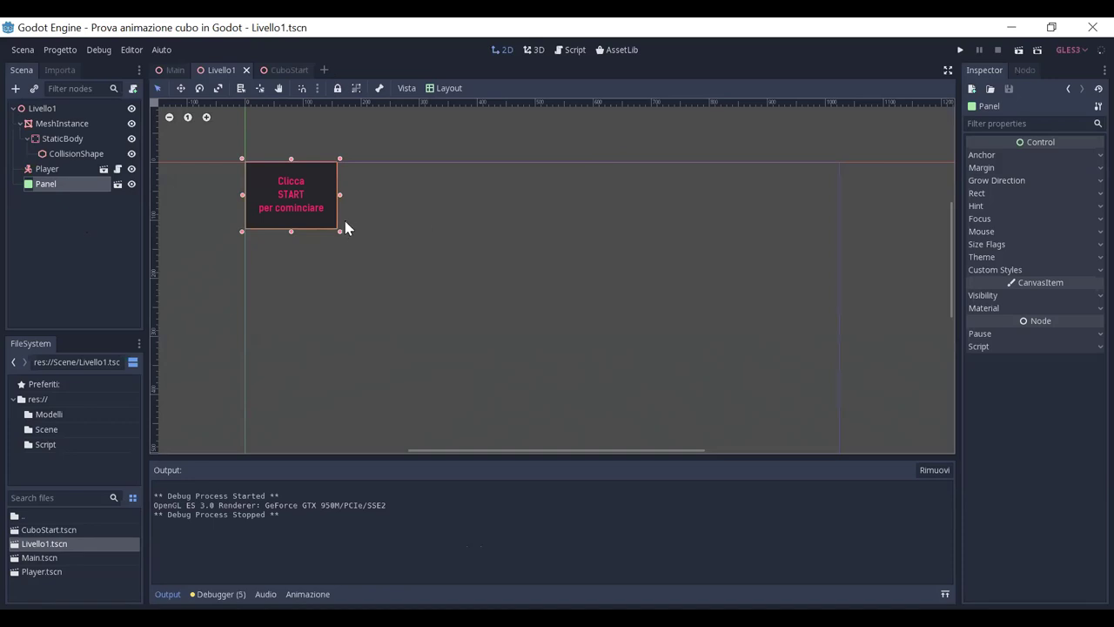
# Attach a new Panel.gd script to the Panel node, then type and erase trial text inside _ready()
pyautogui.click(133, 88)
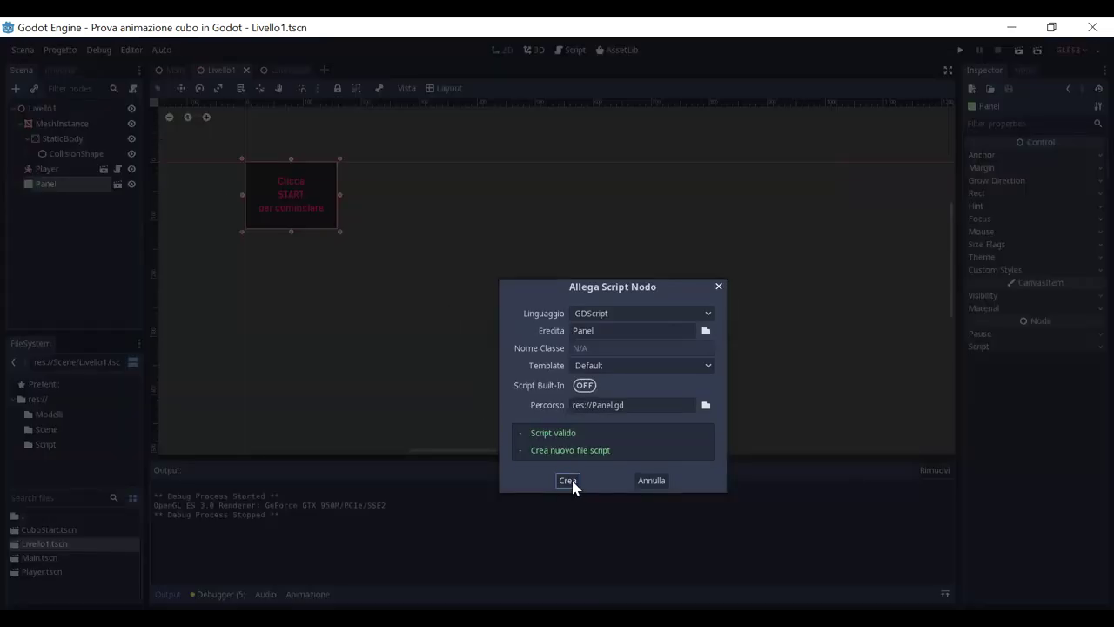
pyautogui.click(567, 480)
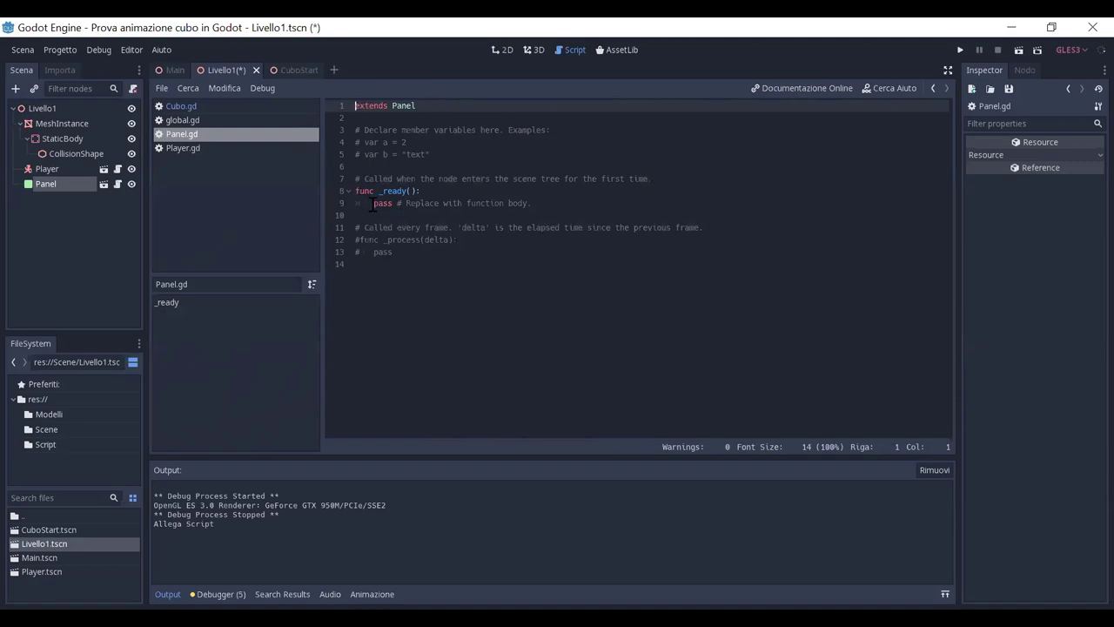
pyautogui.click(429, 191)
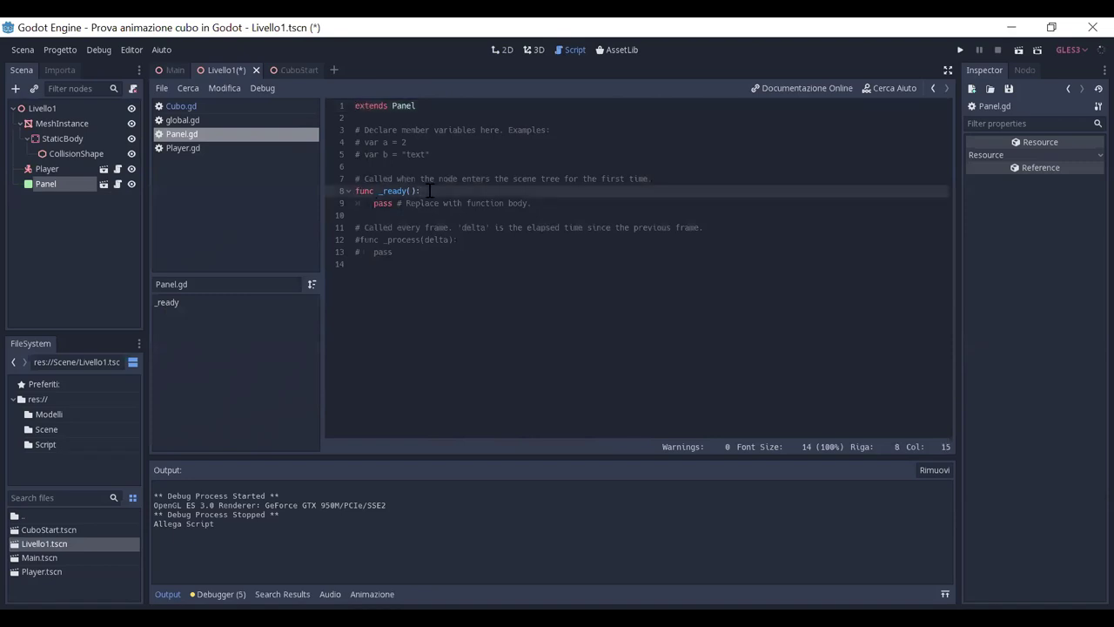
pyautogui.press('Return')
pyautogui.write('global')
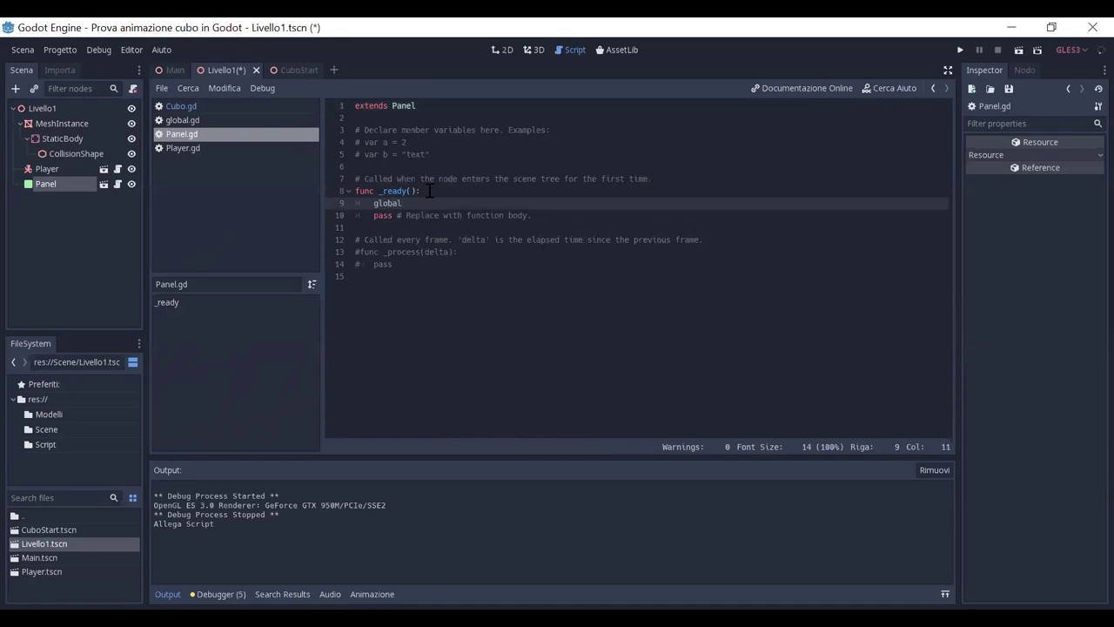
pyautogui.press('BackSpace')
pyautogui.press('BackSpace')
pyautogui.press('BackSpace')
pyautogui.press('BackSpace')
pyautogui.press('BackSpace')
pyautogui.press('BackSpace')
pyautogui.write('Gl')
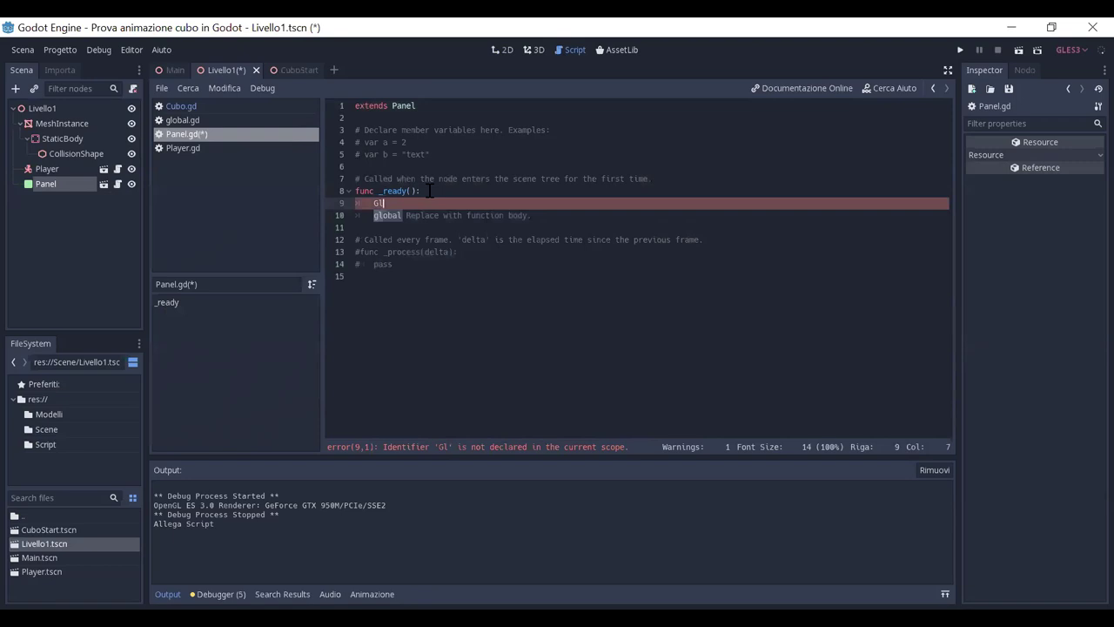
pyautogui.press('BackSpace')
pyautogui.press('BackSpace')
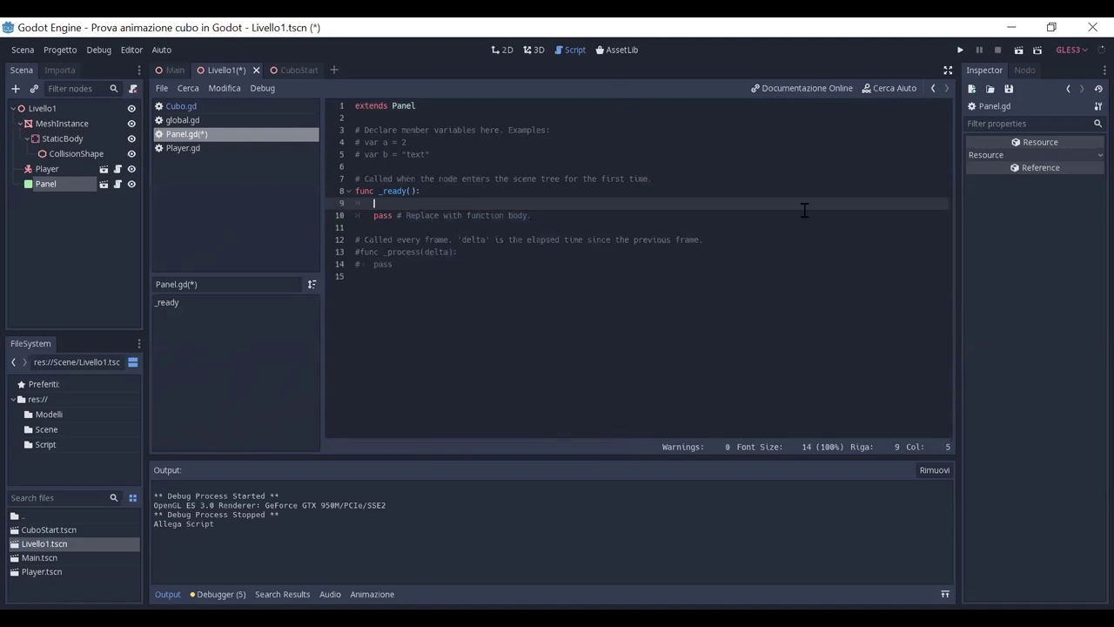
# Search 'gd' among the Inspector's new resource types and create a new GDScript
pyautogui.click(972, 90)
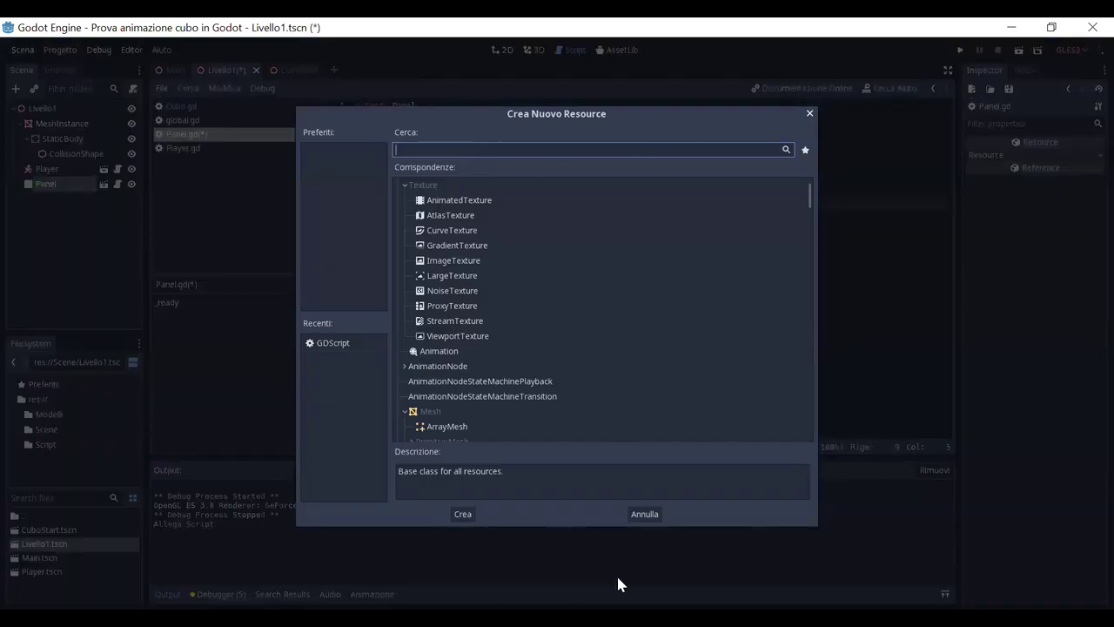
pyautogui.click(655, 513)
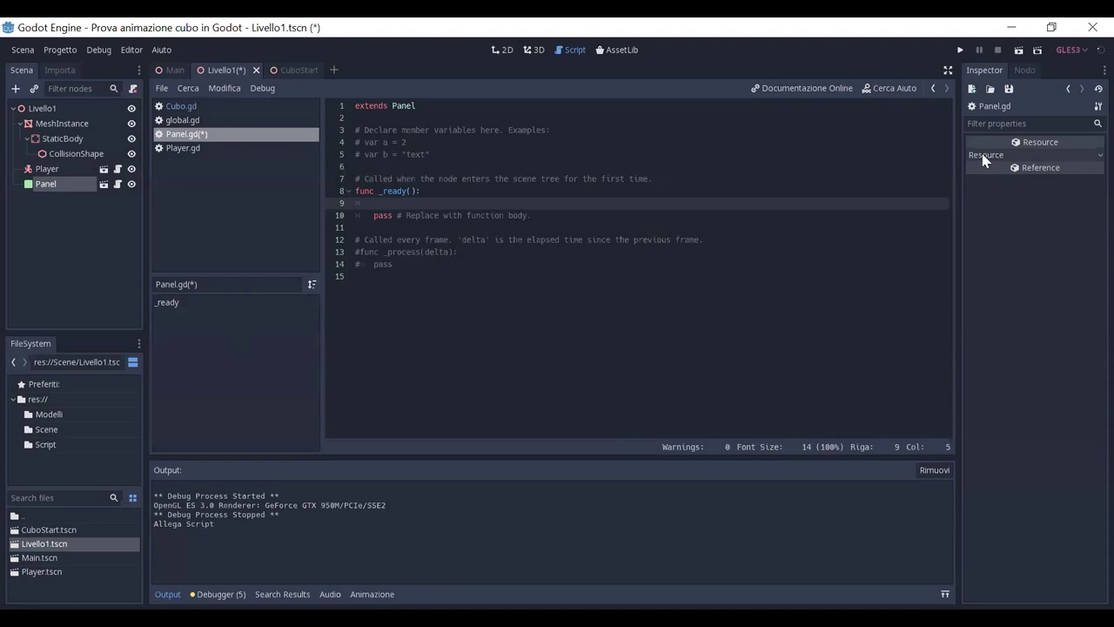
pyautogui.click(973, 89)
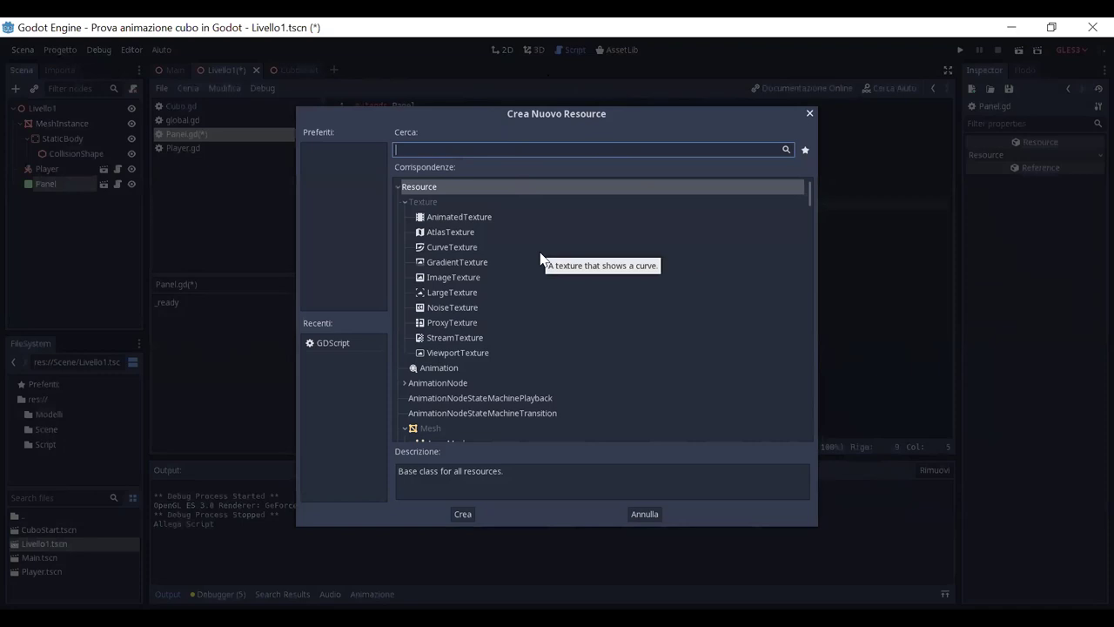
pyautogui.write('gd')
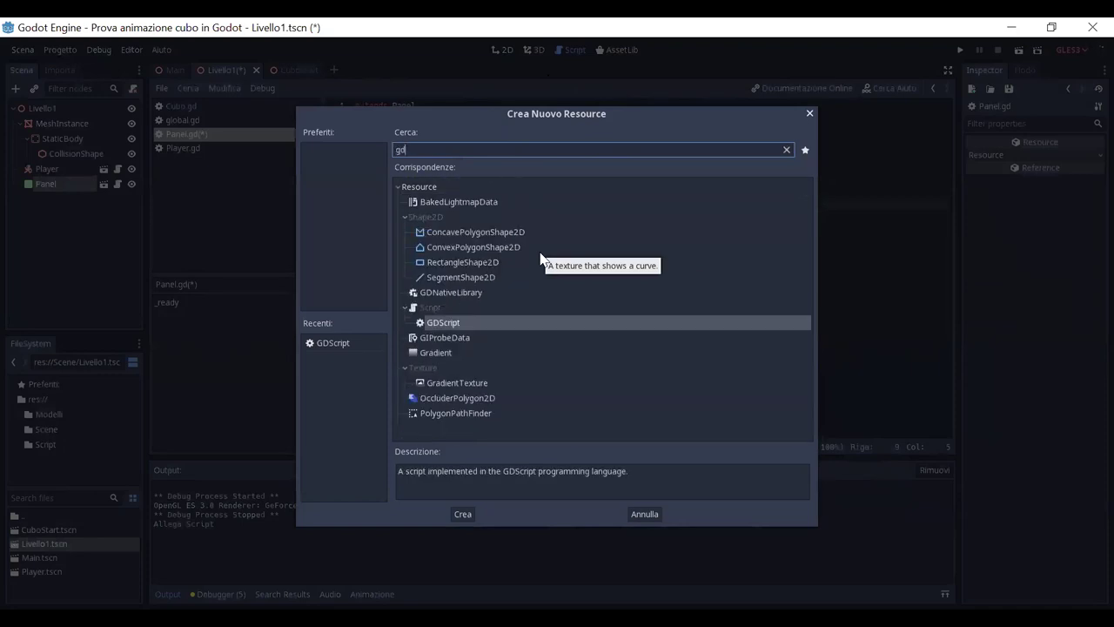
pyautogui.click(549, 323)
pyautogui.doubleClick(550, 323)
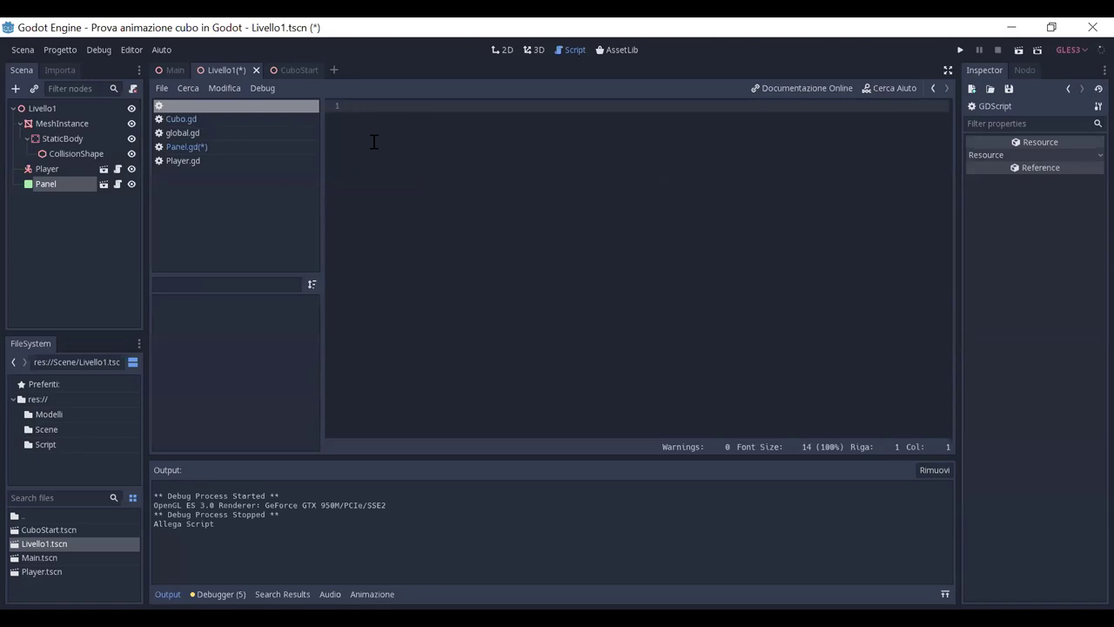
# Write 'var GUI' in the new script and save it as Global.gd
pyautogui.hotkey('ctrl', 's')
pyautogui.write('var ')
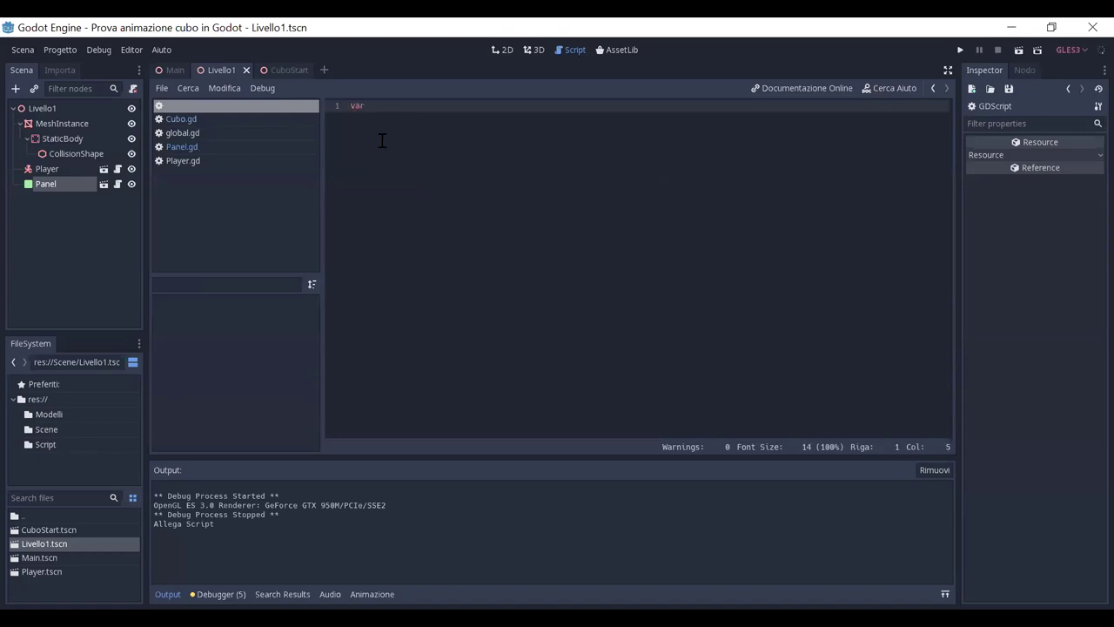
pyautogui.write('GUI')
pyautogui.click(163, 88)
pyautogui.click(188, 185)
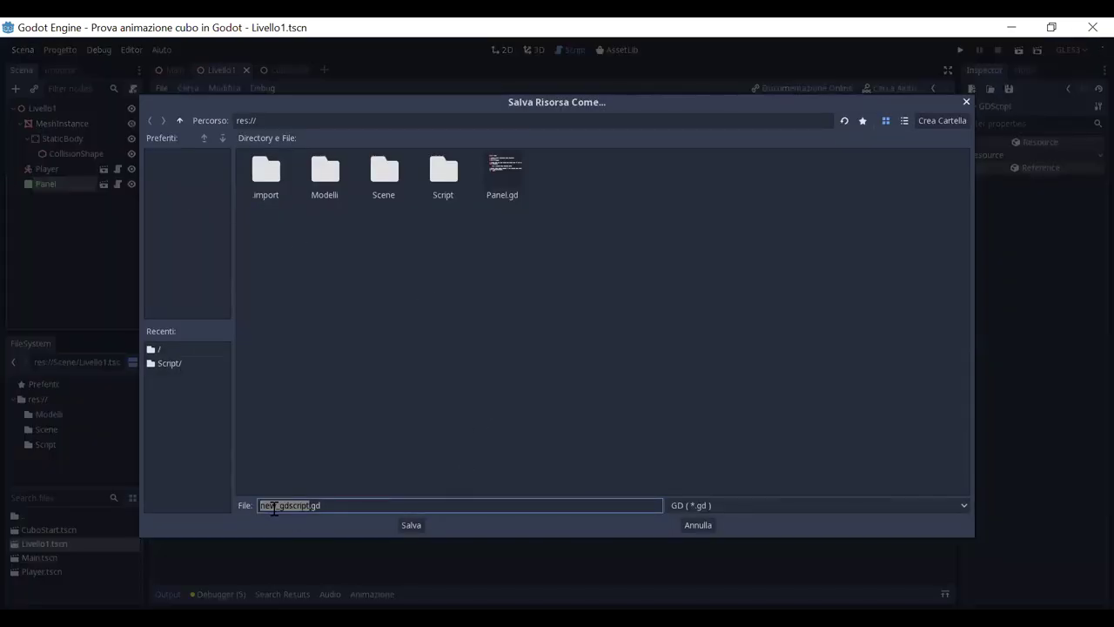
pyautogui.write('Global')
pyautogui.click(411, 525)
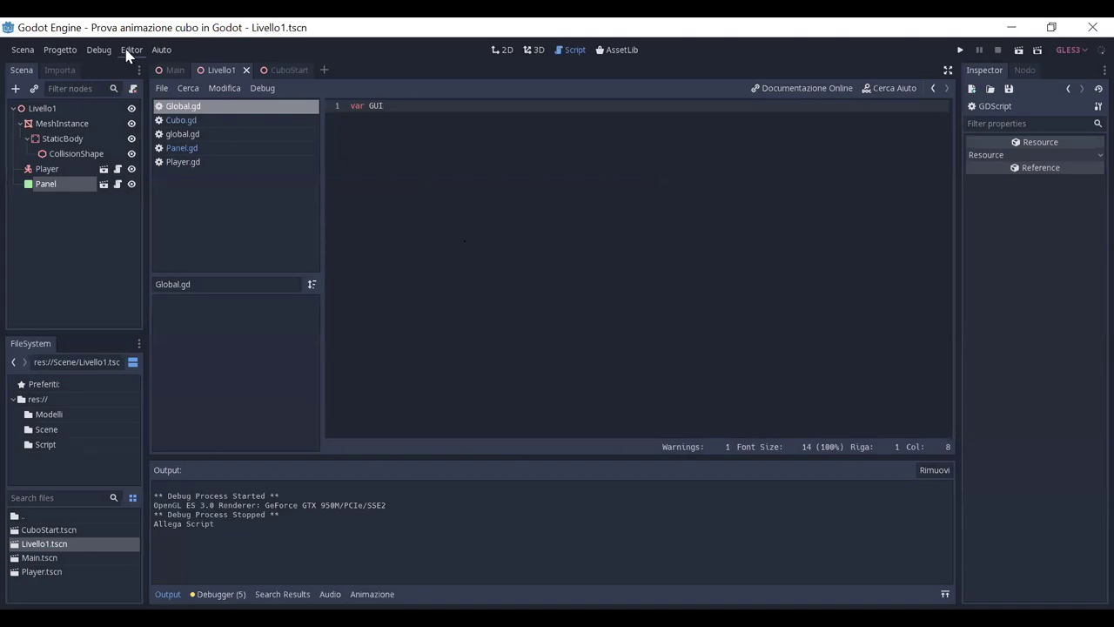
pyautogui.click(68, 51)
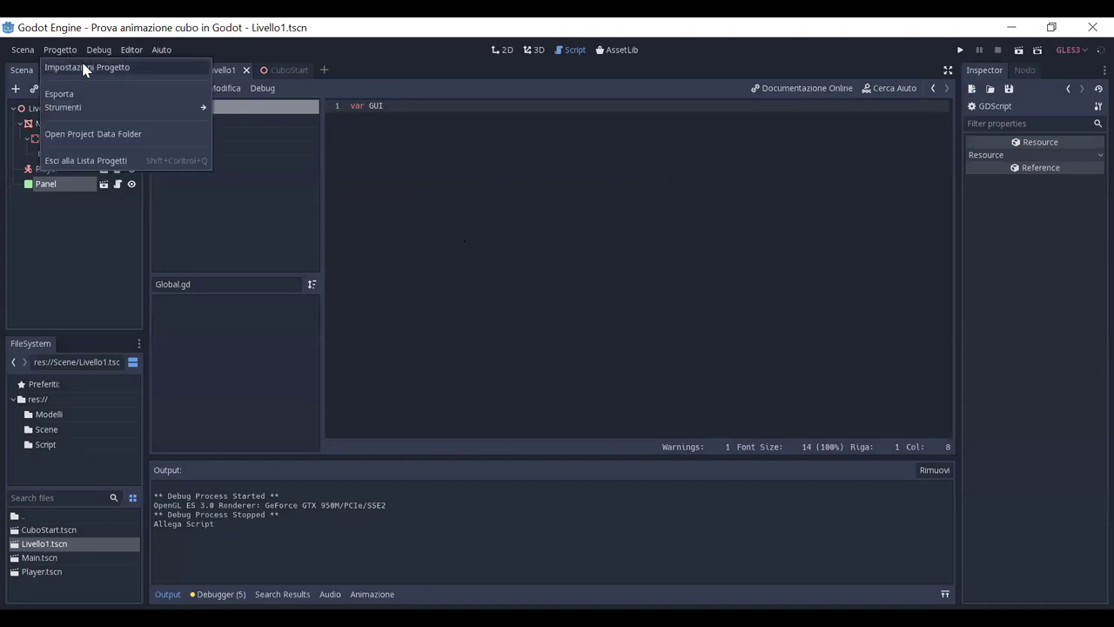
pyautogui.click(83, 65)
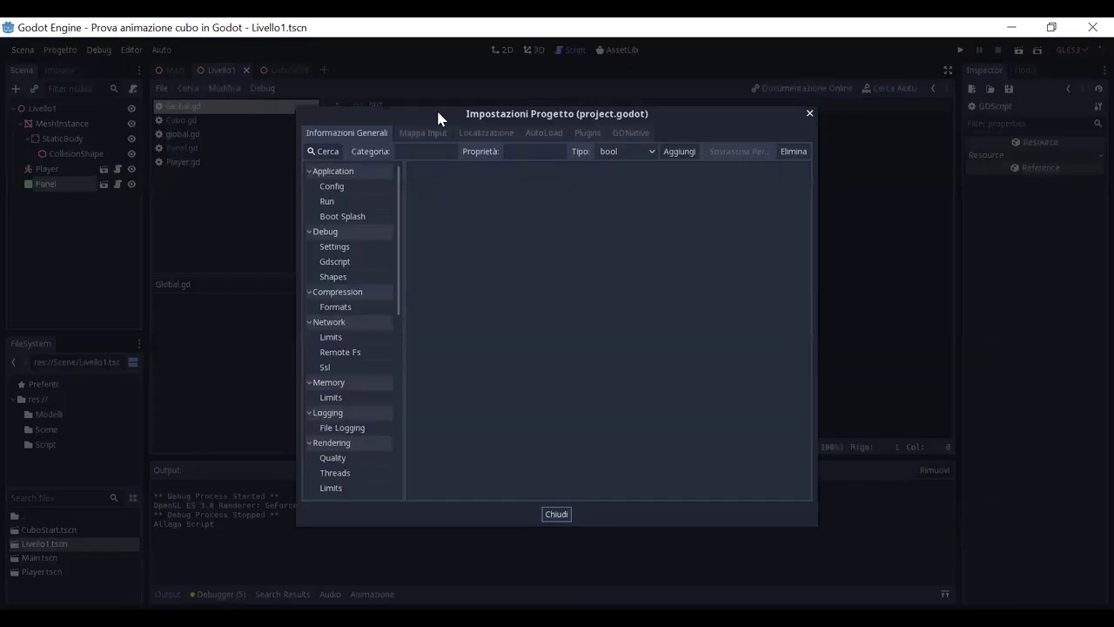
pyautogui.click(536, 132)
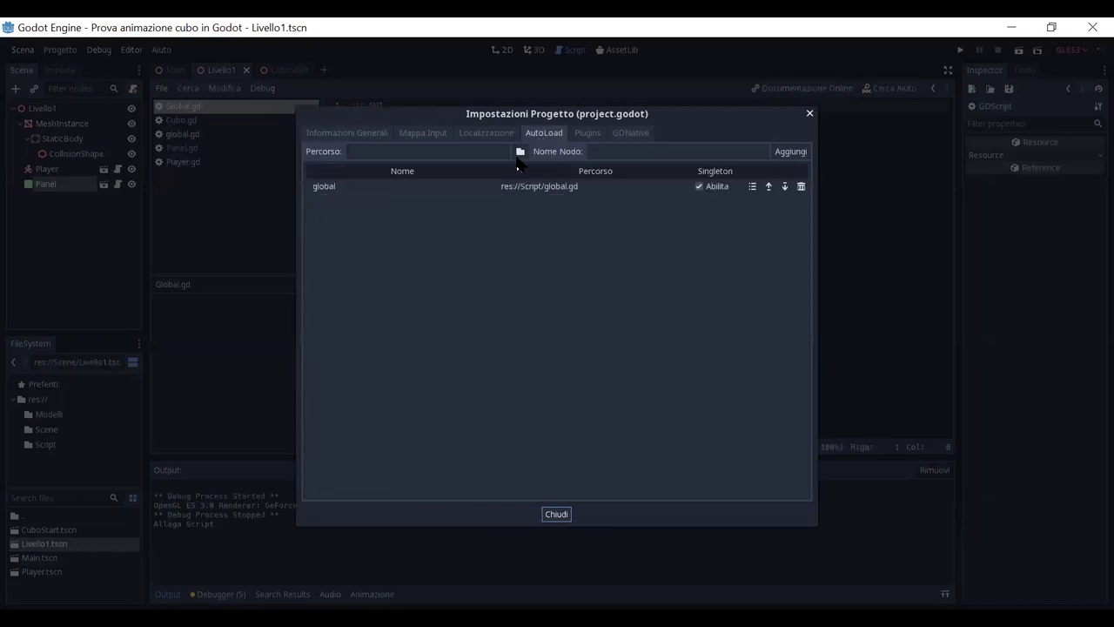
pyautogui.click(519, 151)
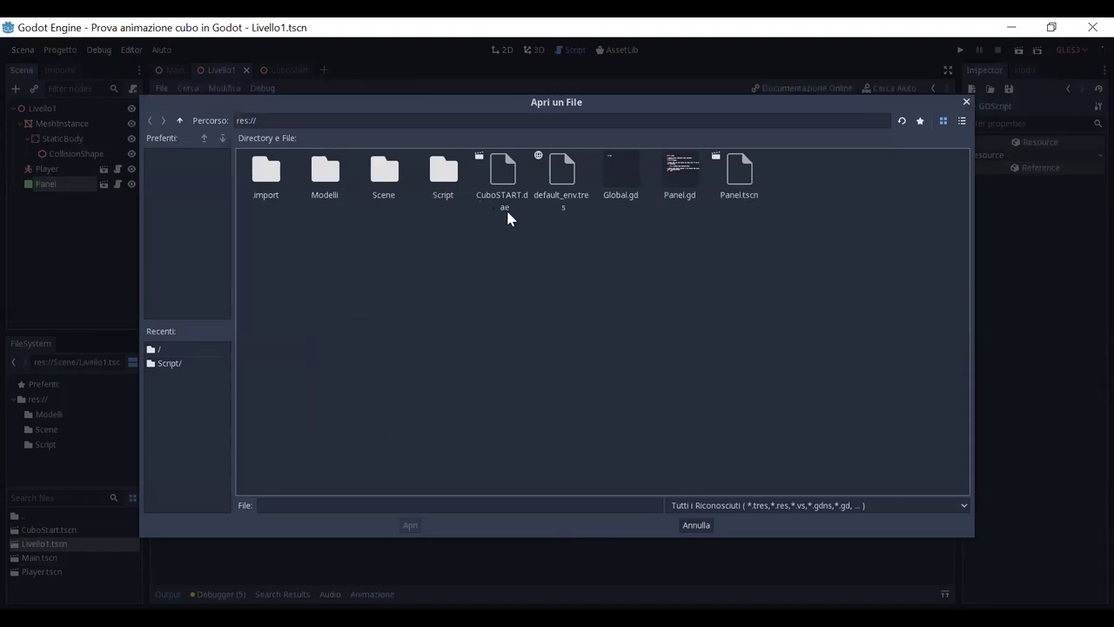
pyautogui.click(615, 173)
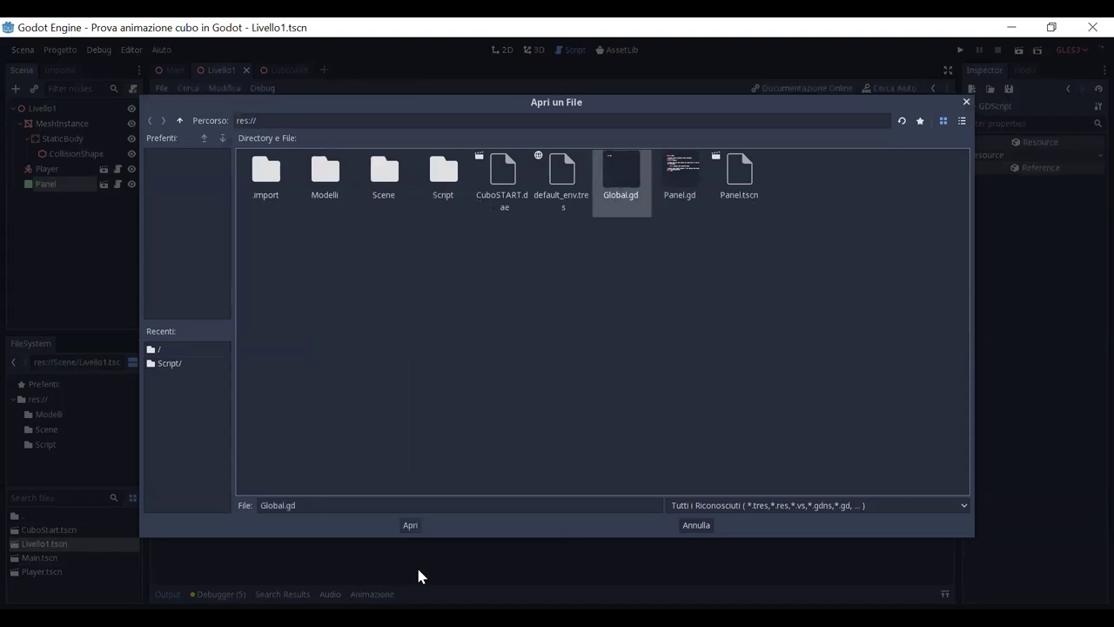
pyautogui.click(411, 526)
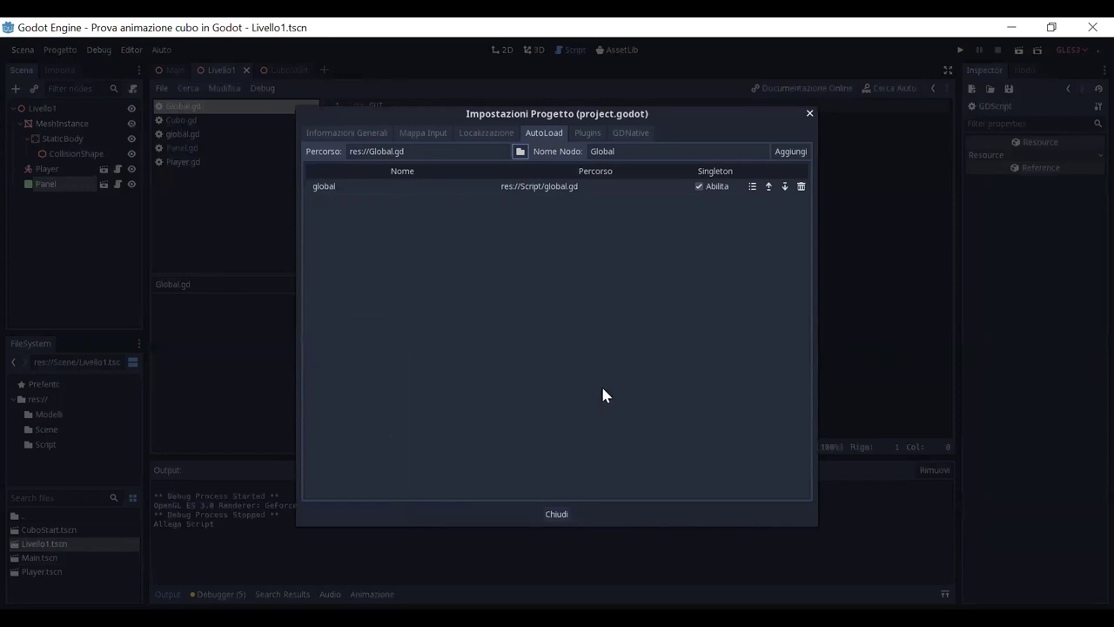
pyautogui.click(562, 513)
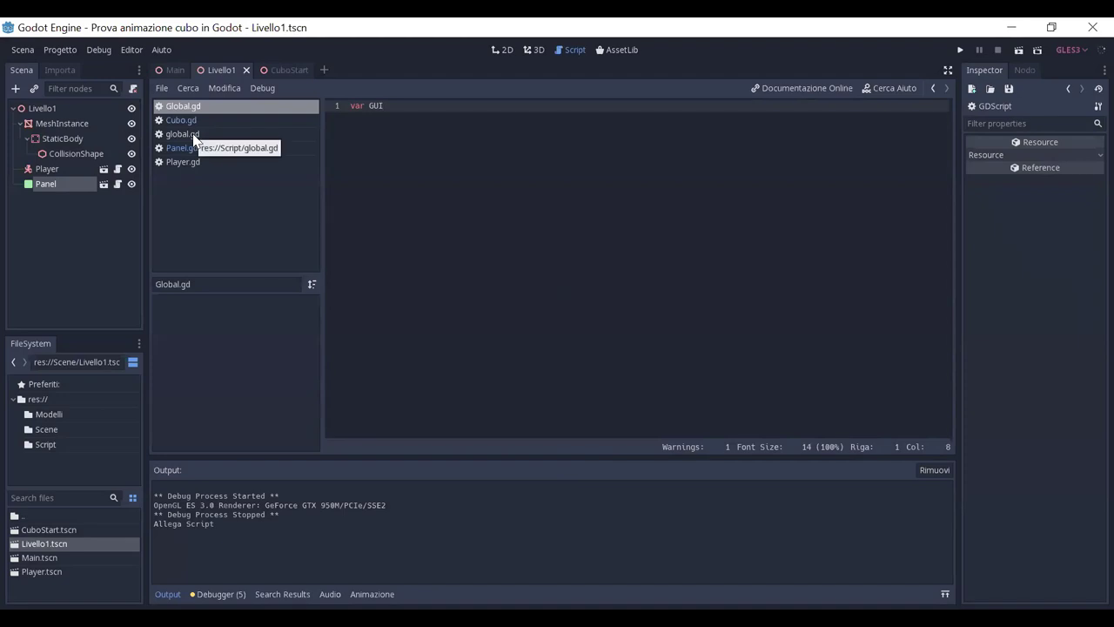
# Close the lowercase global.gd script in the script list
pyautogui.click(194, 136)
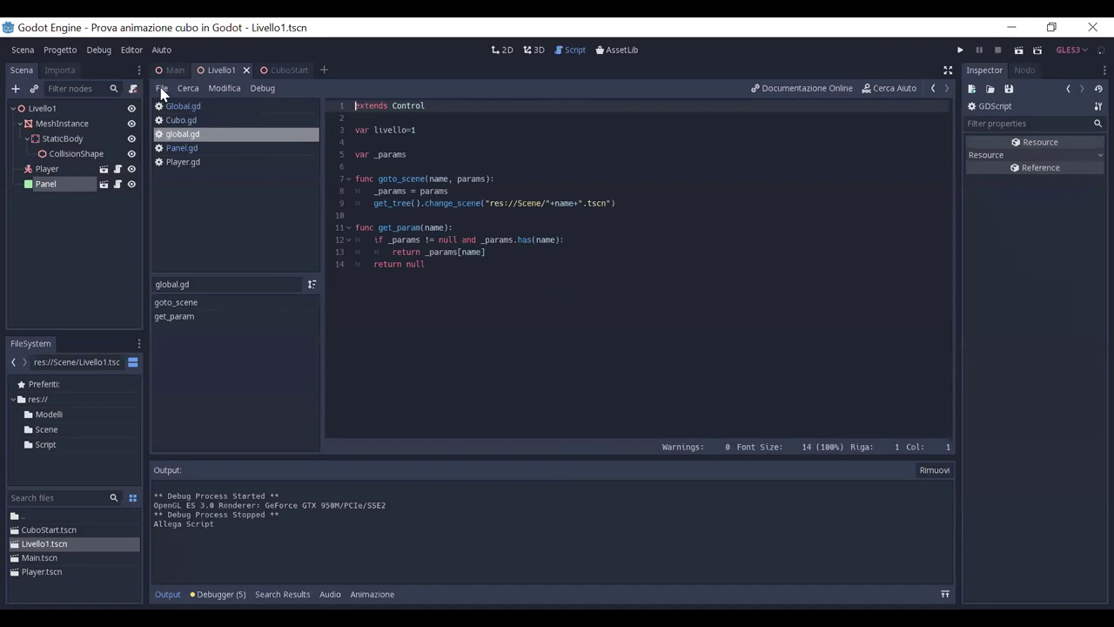
pyautogui.rightClick(253, 139)
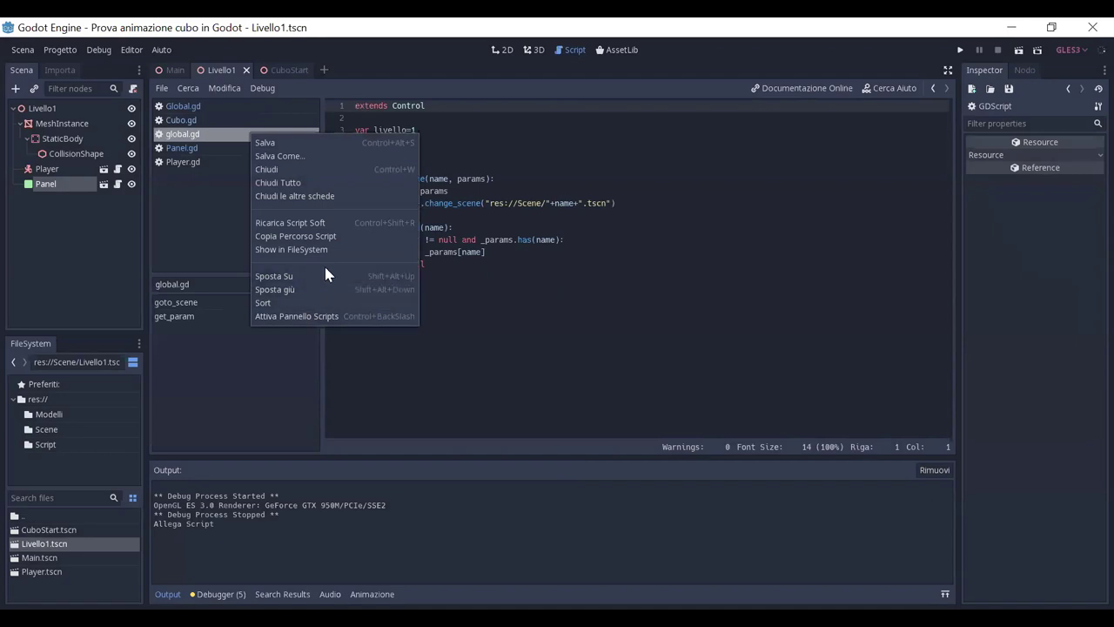
pyautogui.click(266, 169)
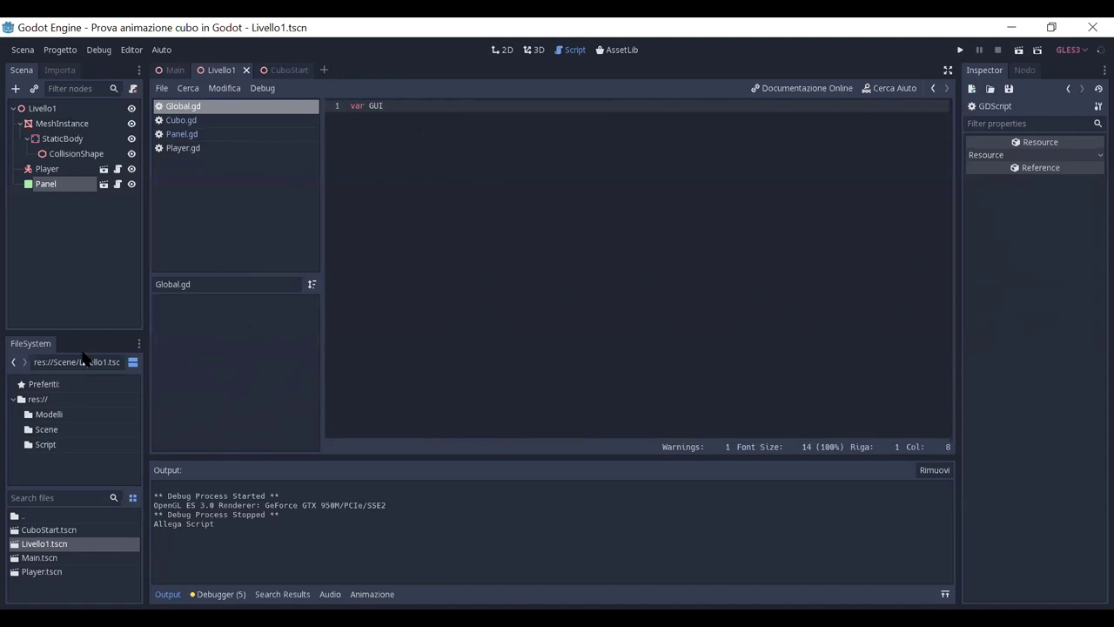
# Delete global.gd from the Script folder in the FileSystem panel
pyautogui.click(45, 444)
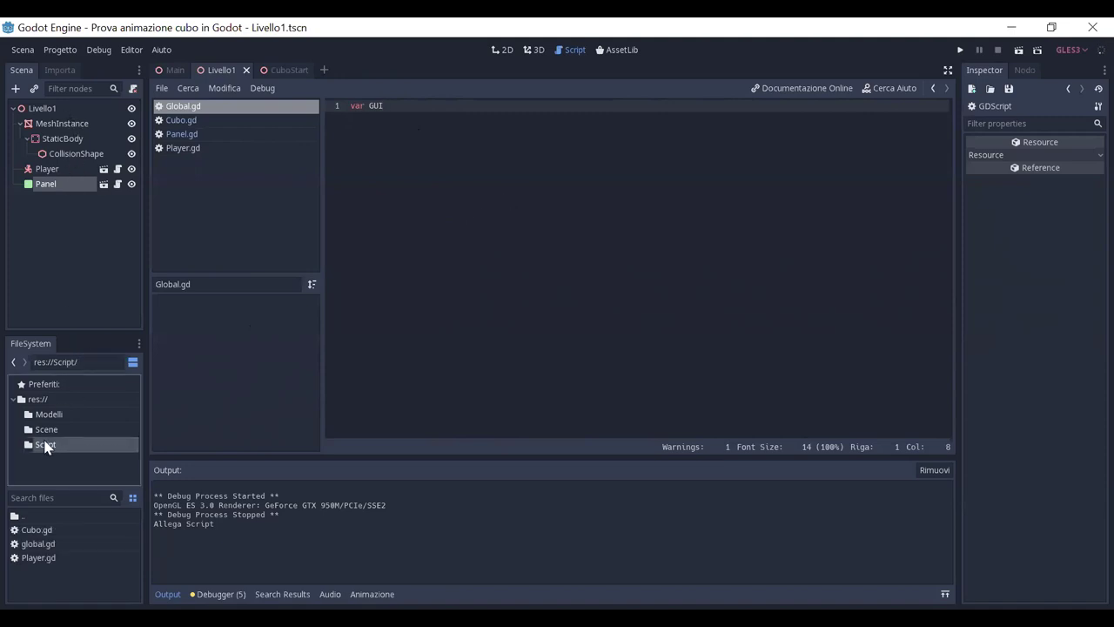
pyautogui.click(40, 547)
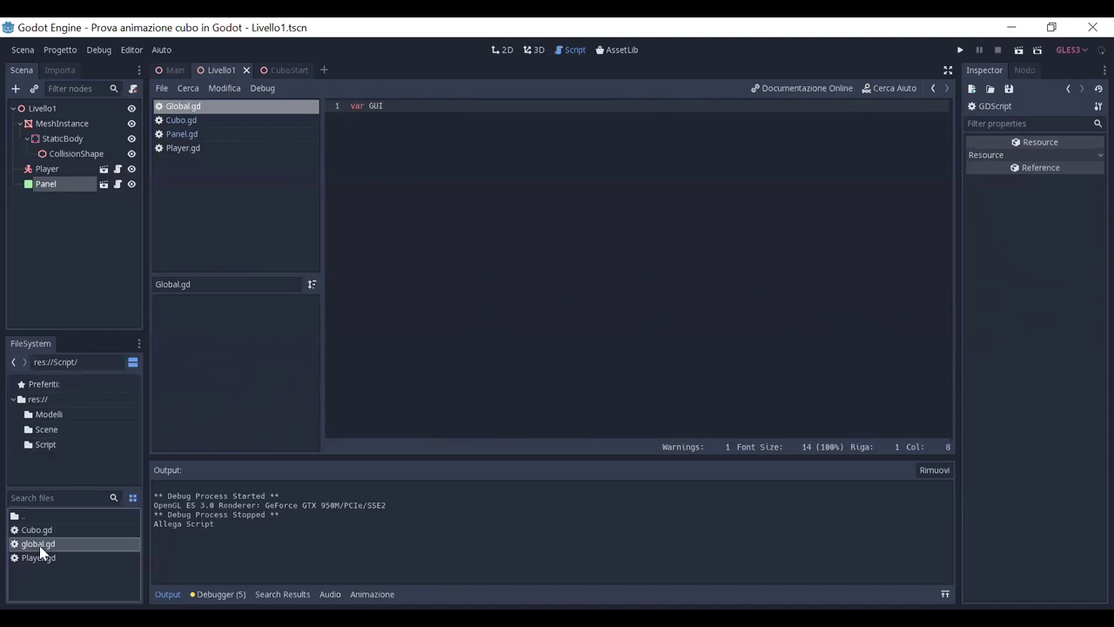
pyautogui.rightClick(40, 551)
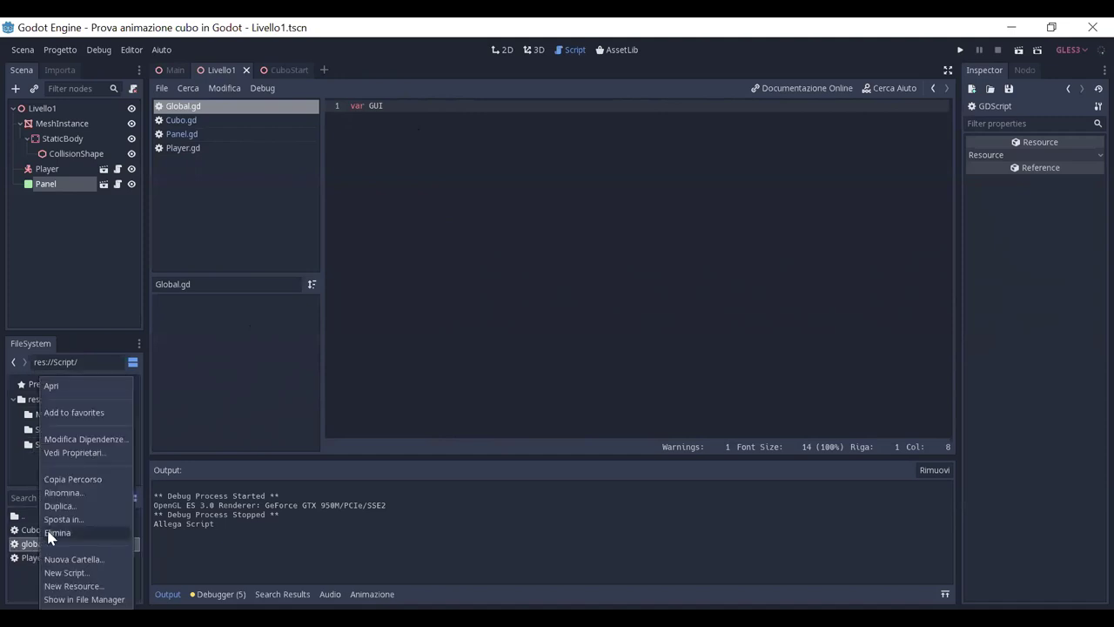
pyautogui.click(50, 533)
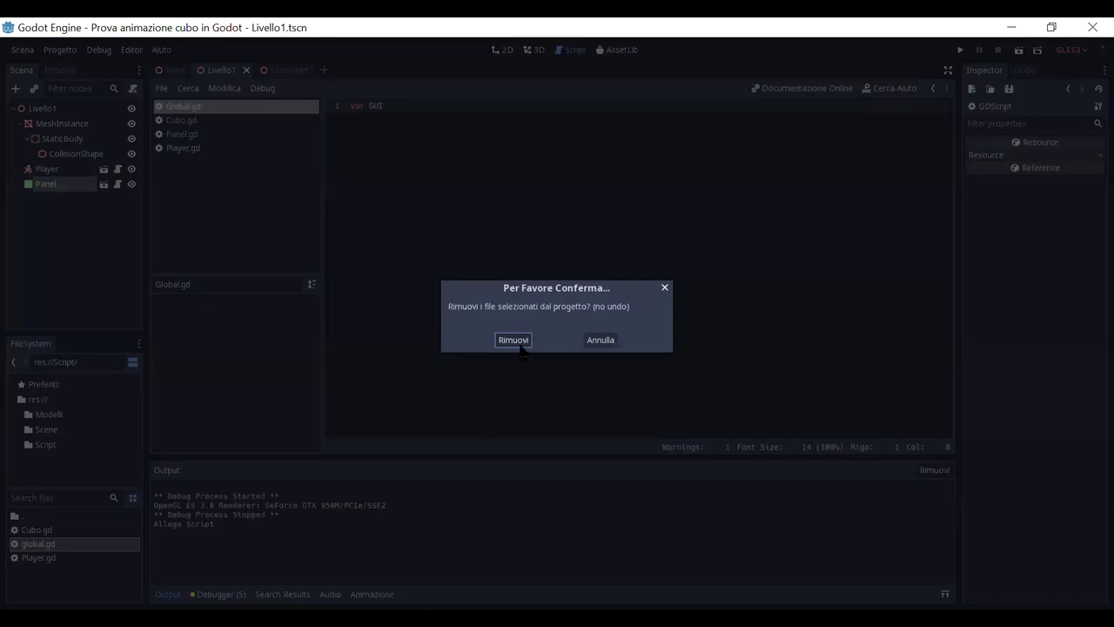
pyautogui.click(520, 343)
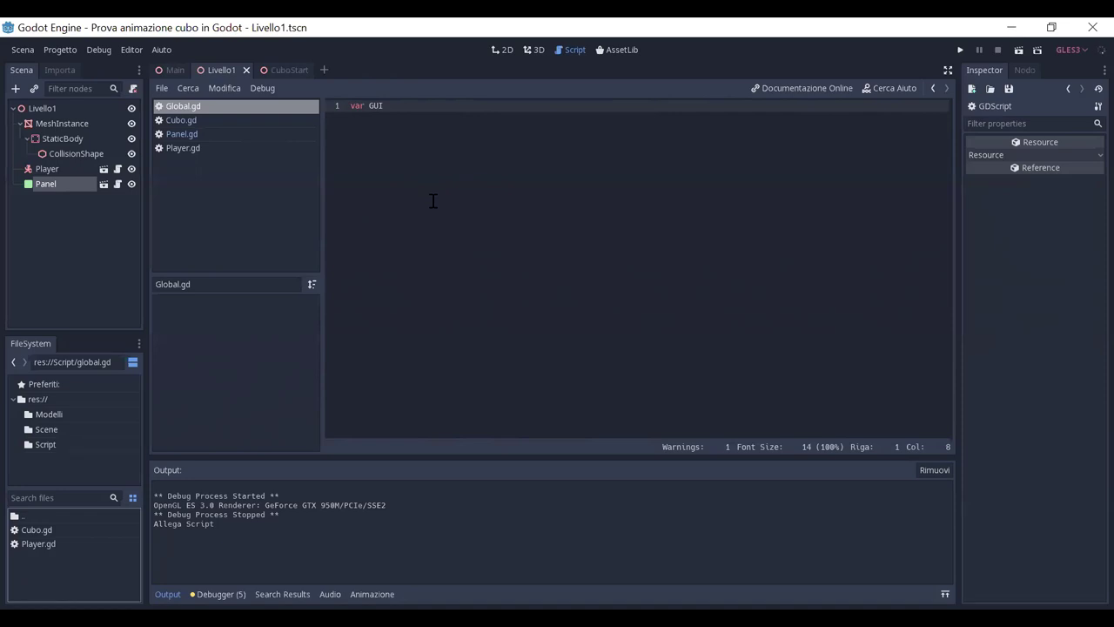
# Open Panel.gd and try typing Global.GUI on line 9, then erase it
pyautogui.click(118, 184)
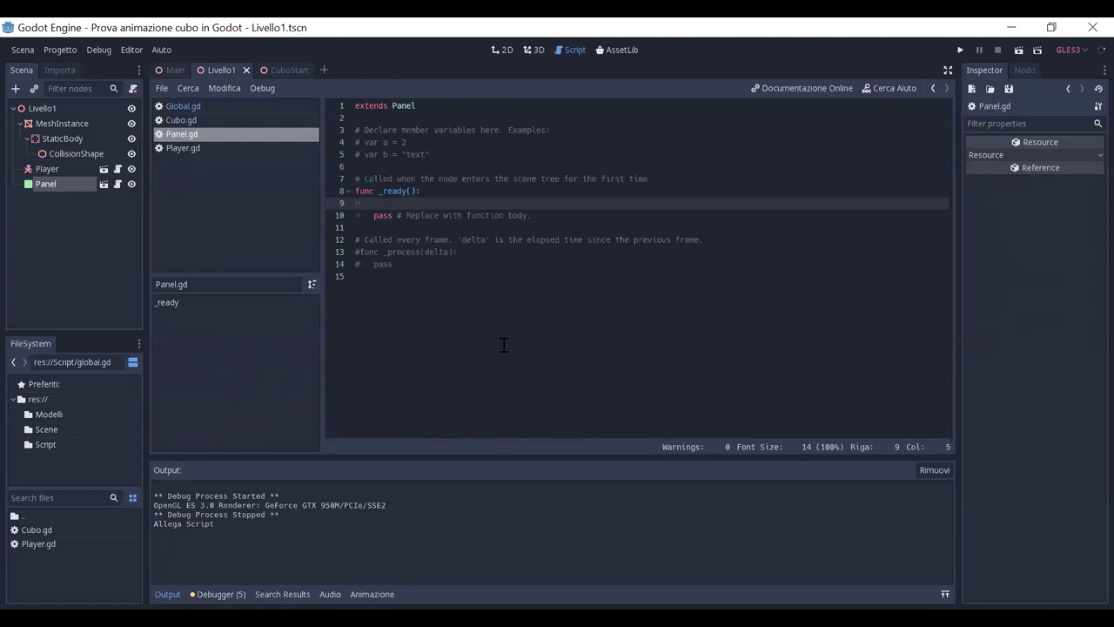
pyautogui.write('Global.')
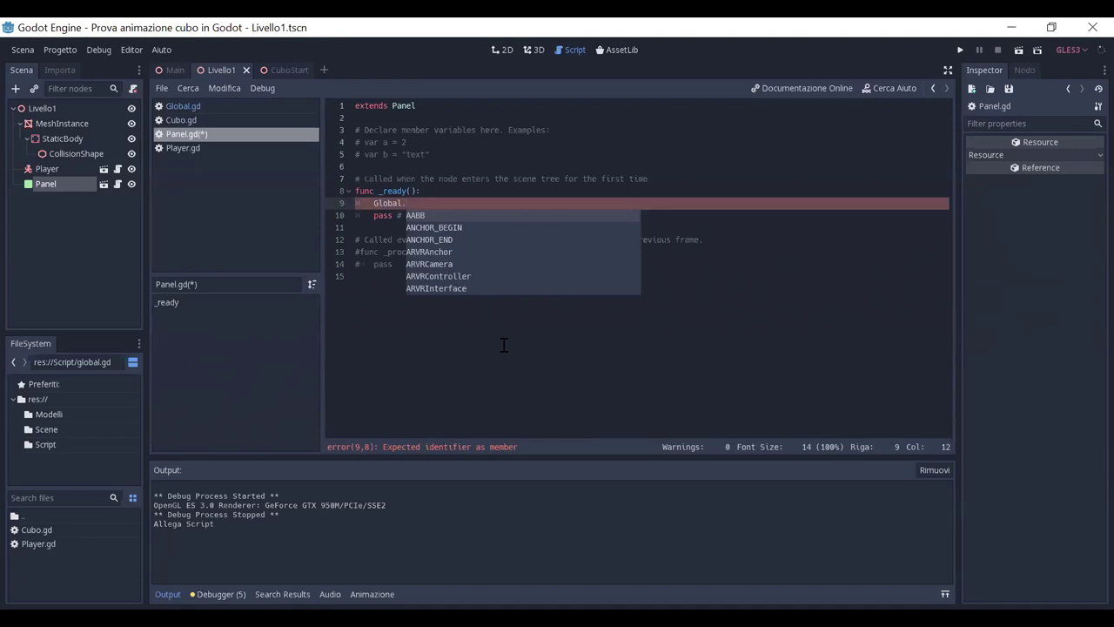
pyautogui.write('G')
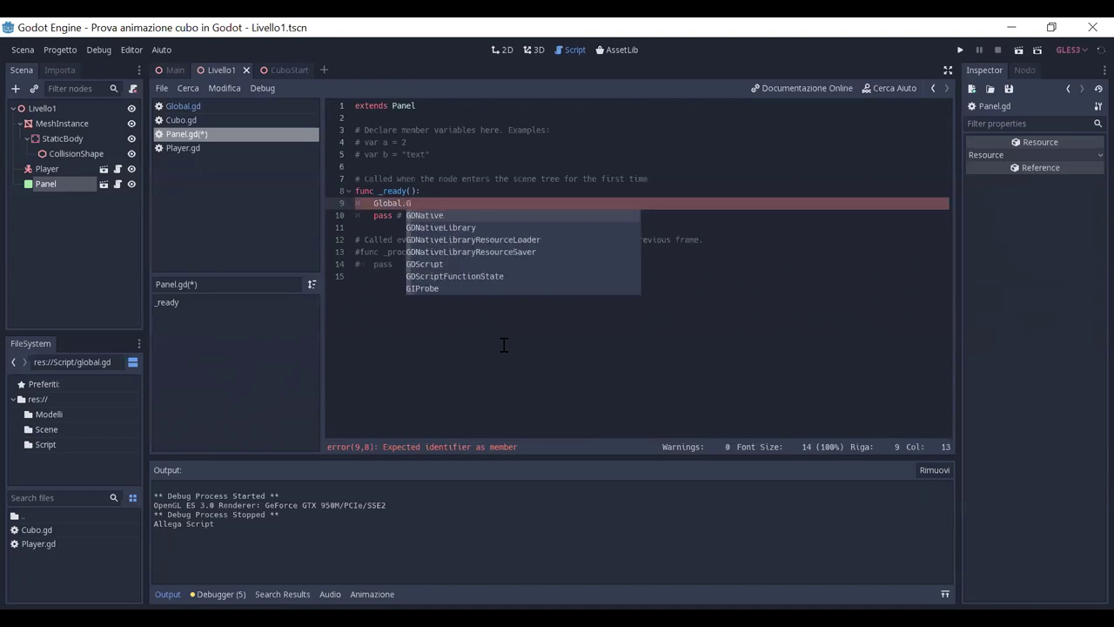
pyautogui.write('UI')
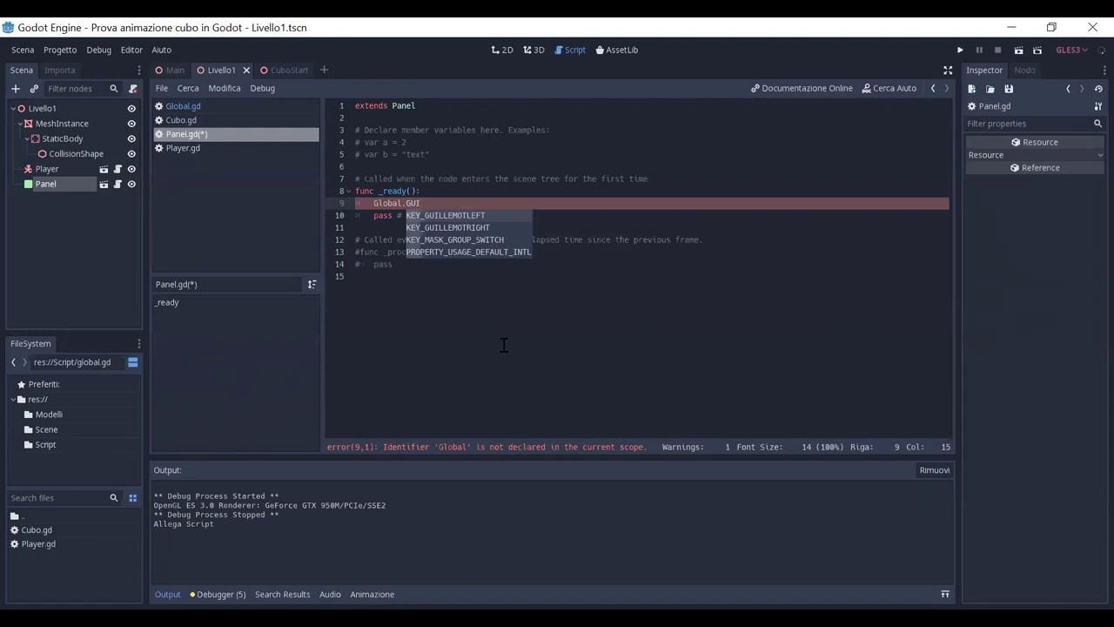
pyautogui.press('BackSpace')
pyautogui.press('BackSpace')
pyautogui.press('BackSpace')
pyautogui.press('BackSpace')
pyautogui.press('BackSpace')
pyautogui.press('BackSpace')
pyautogui.press('BackSpace')
pyautogui.press('BackSpace')
pyautogui.press('BackSpace')
pyautogui.press('BackSpace')
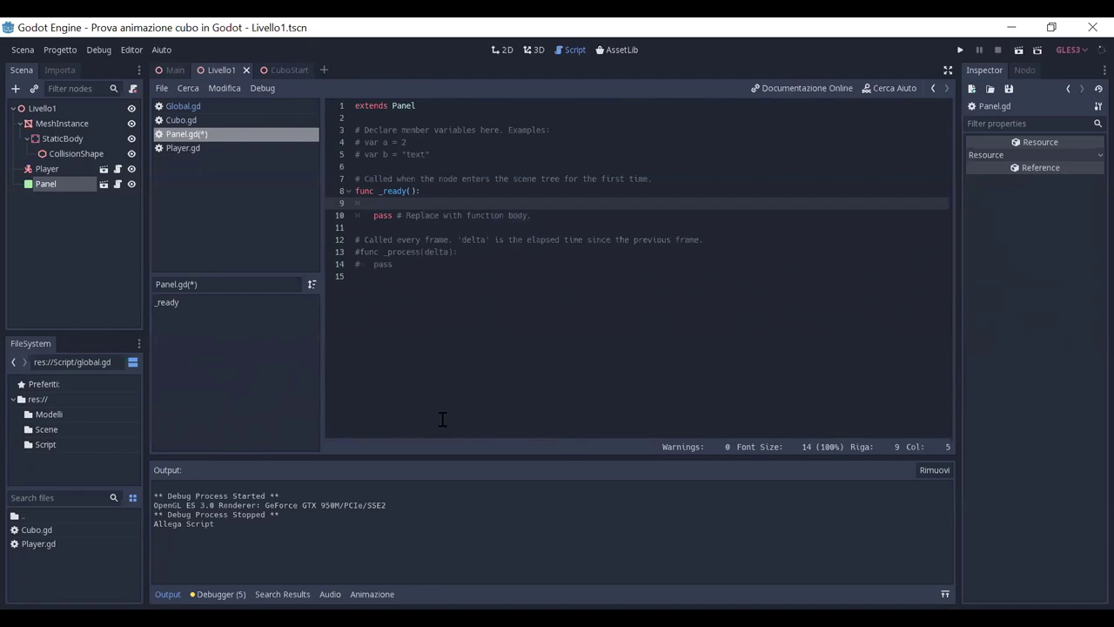
# Save Panel.gd and quit the Godot editor for the cube project
pyautogui.hotkey('ctrl', 's')
pyautogui.click(1092, 29)
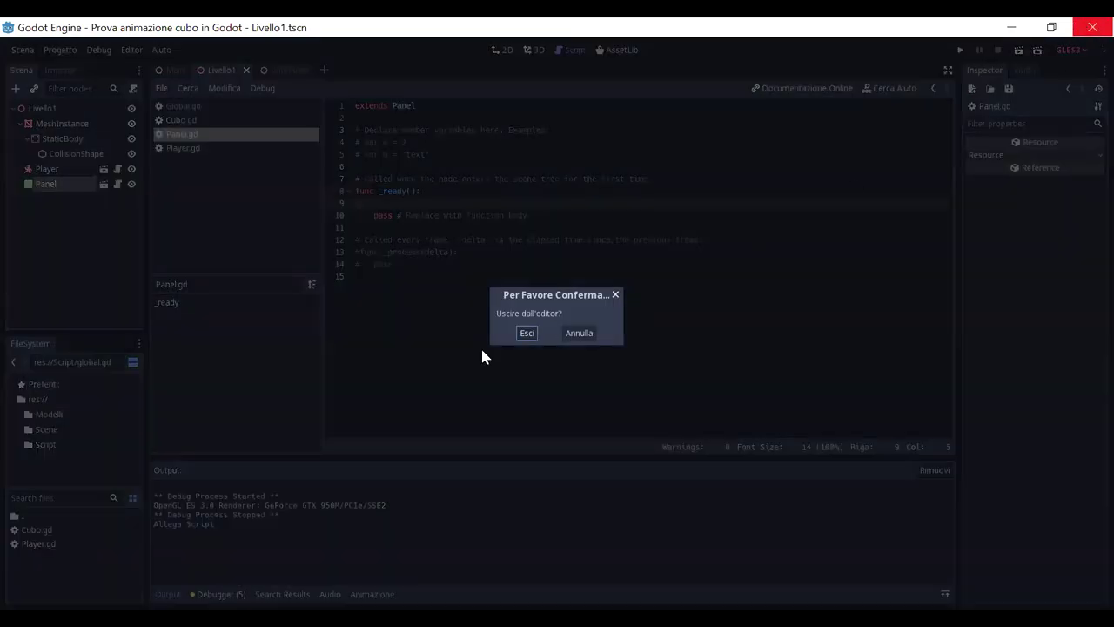
pyautogui.click(522, 335)
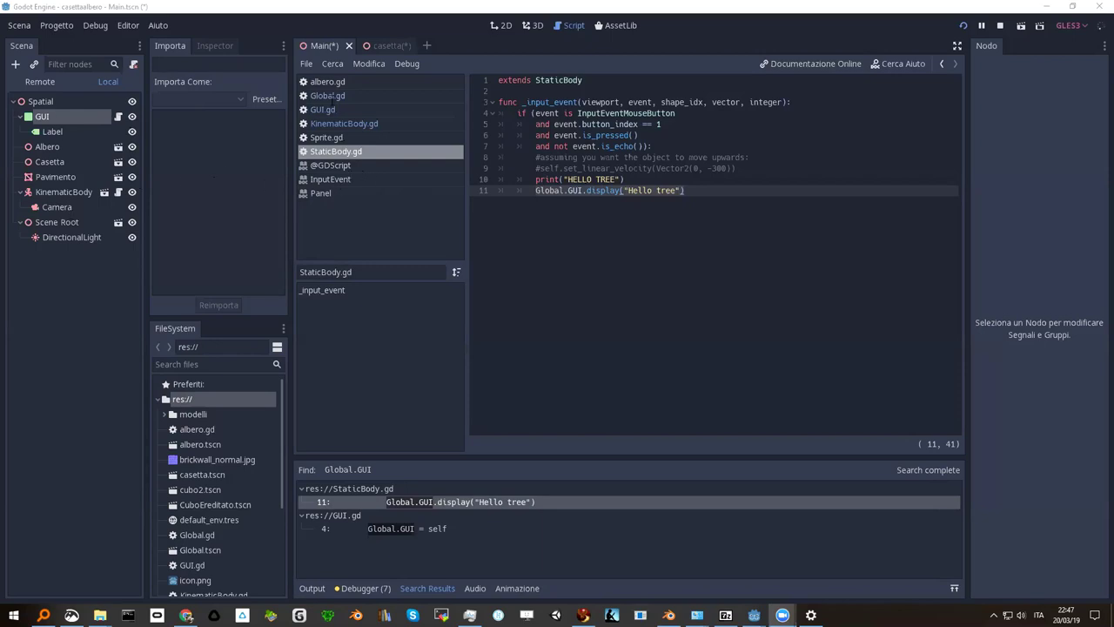
# Change line 1 of Global.gd to '#extends Spatial' and save it
pyautogui.click(331, 96)
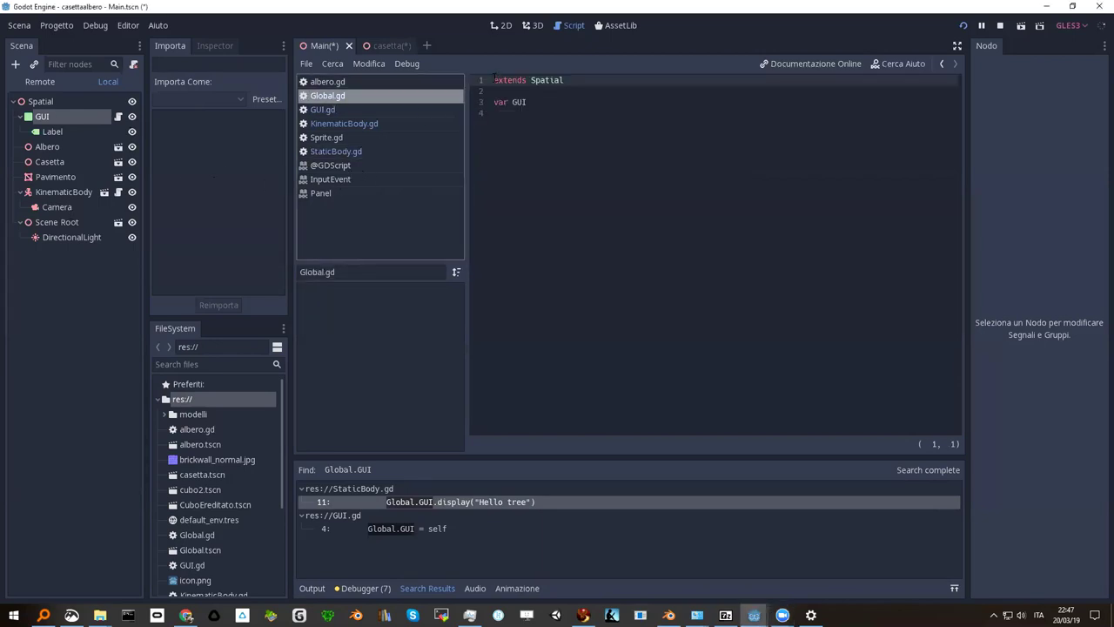
pyautogui.click(577, 83)
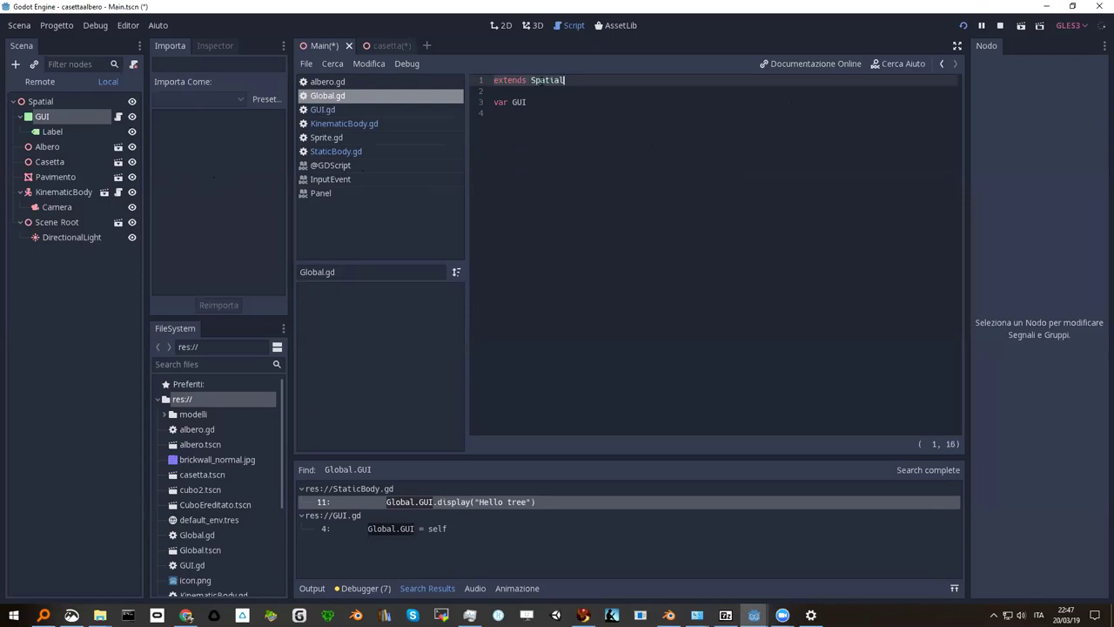
pyautogui.click(527, 80)
pyautogui.click(512, 80)
pyautogui.press('End')
pyautogui.press('Home')
pyautogui.press('BackSpace')
pyautogui.write('#')
pyautogui.hotkey('ctrl', 's')
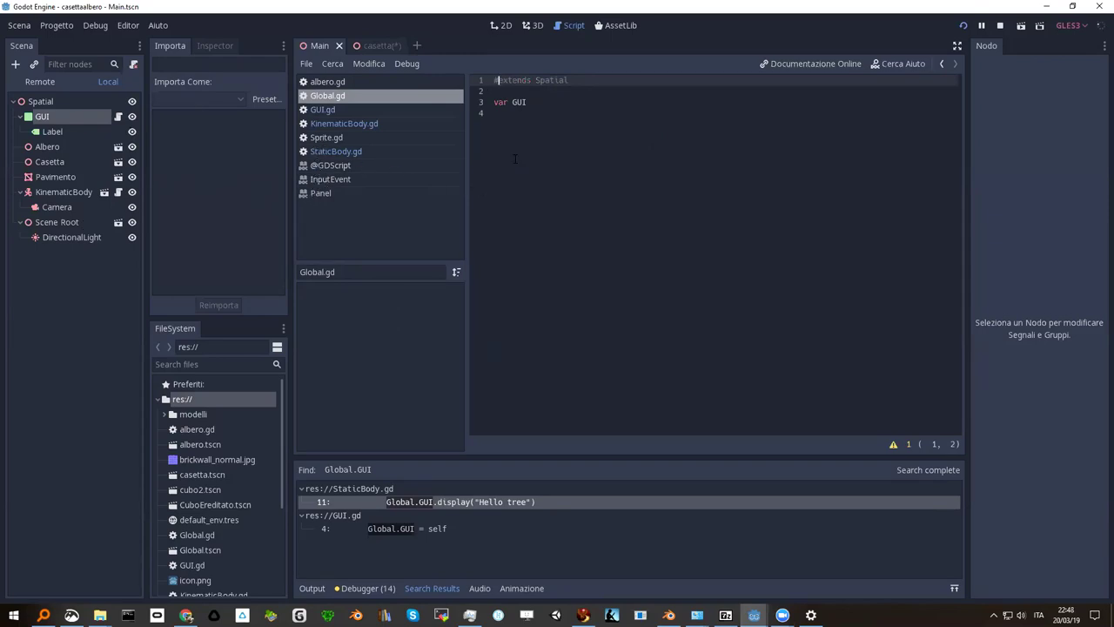
pyautogui.hotkey('ctrl', 'shift', 'f')
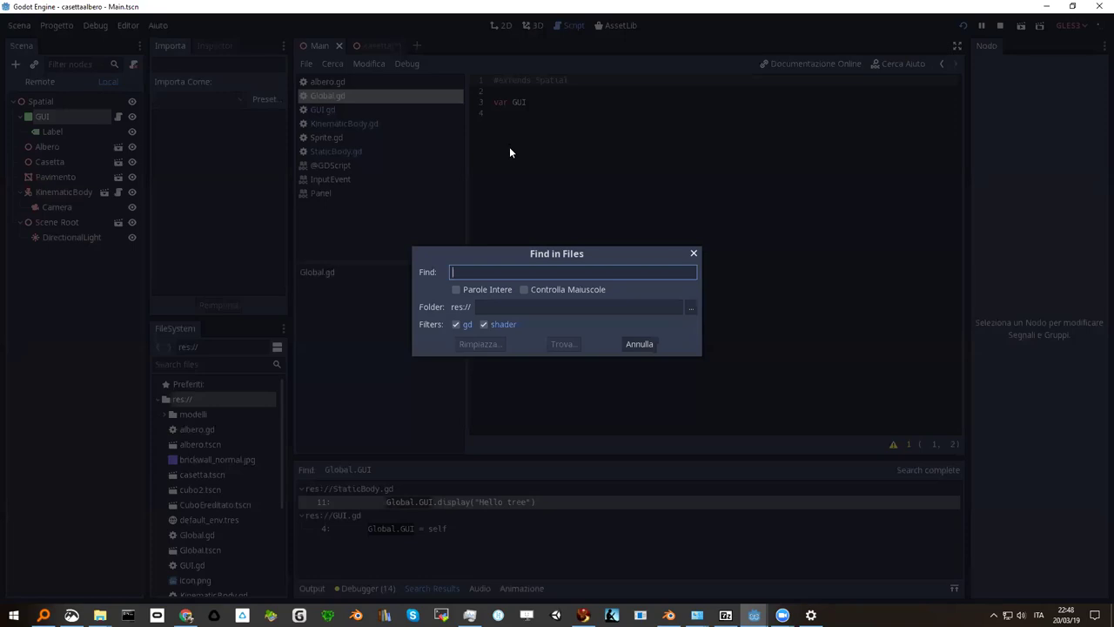
# Search the project for 'GUI.' and open the match in StaticBody.gd
pyautogui.write('GUI.')
pyautogui.click(555, 343)
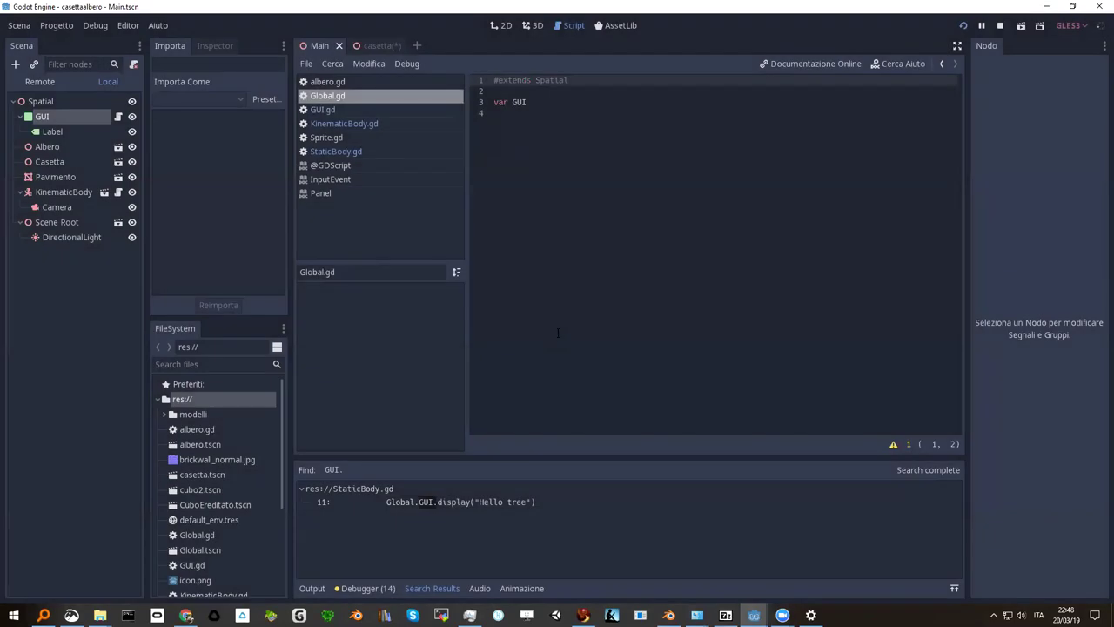
pyautogui.click(423, 500)
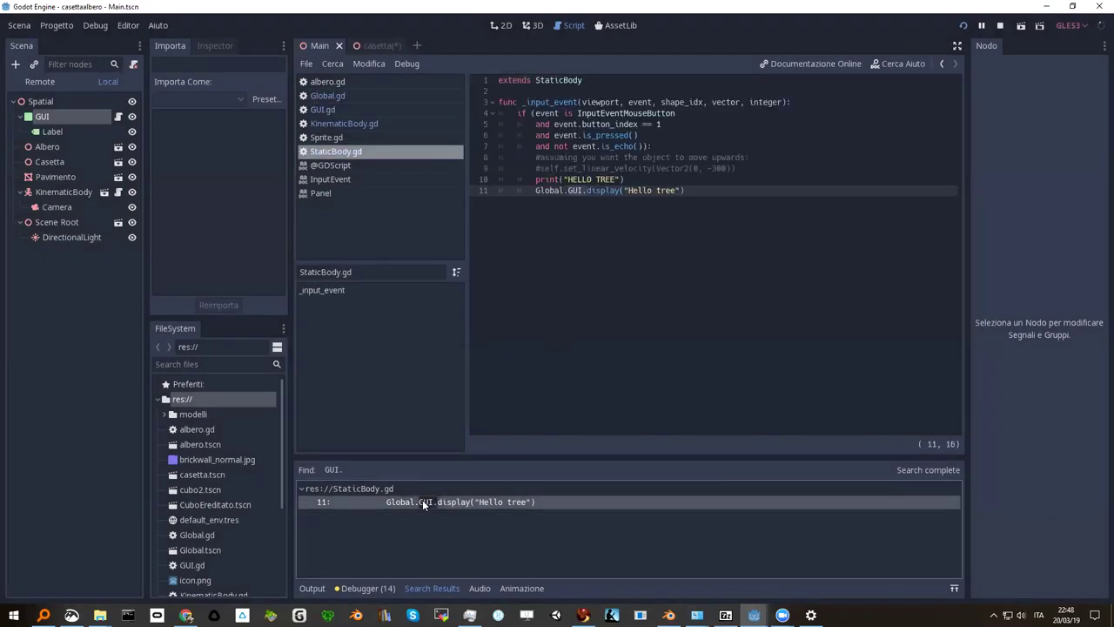
# Insert an empty line below the HELLO TREE print, trying and erasing Global.GU
pyautogui.click(596, 189)
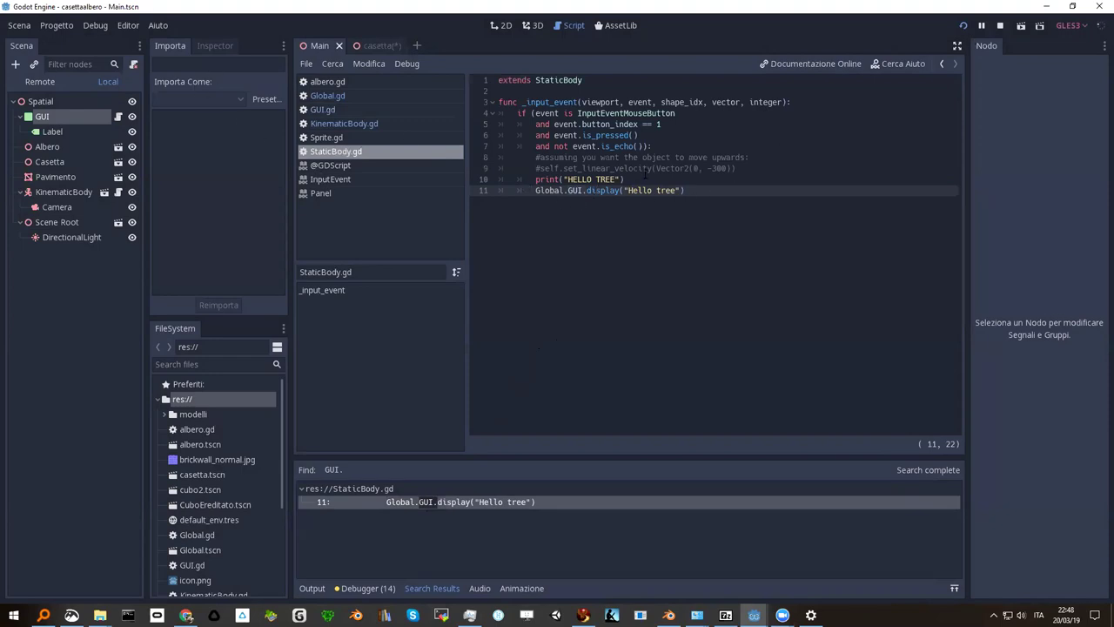
pyautogui.click(626, 179)
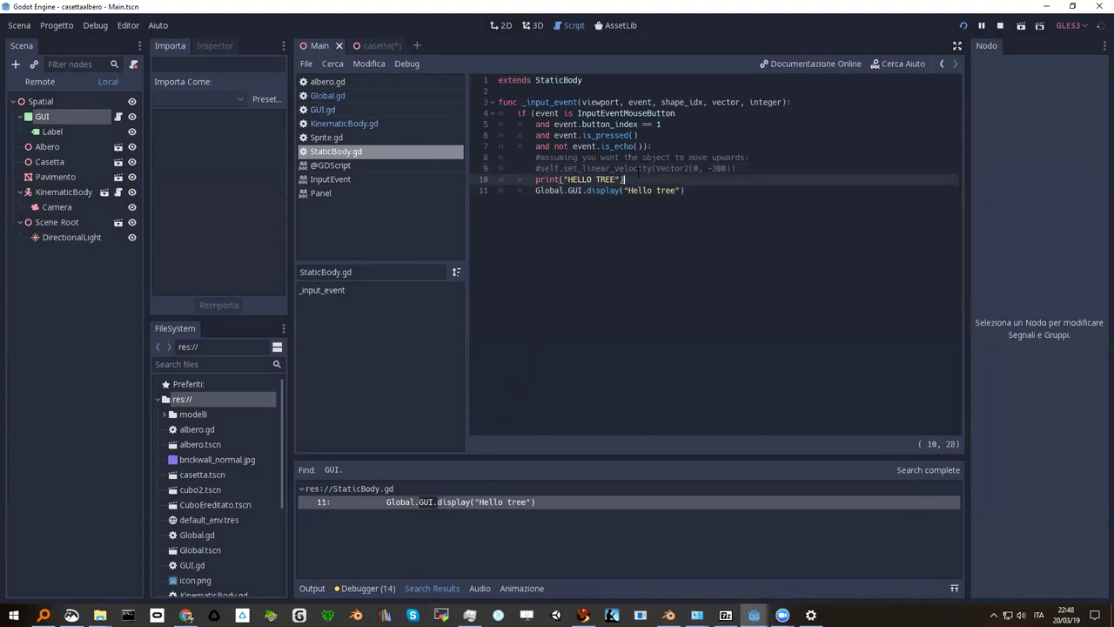
pyautogui.press('Return')
pyautogui.write('Global.G')
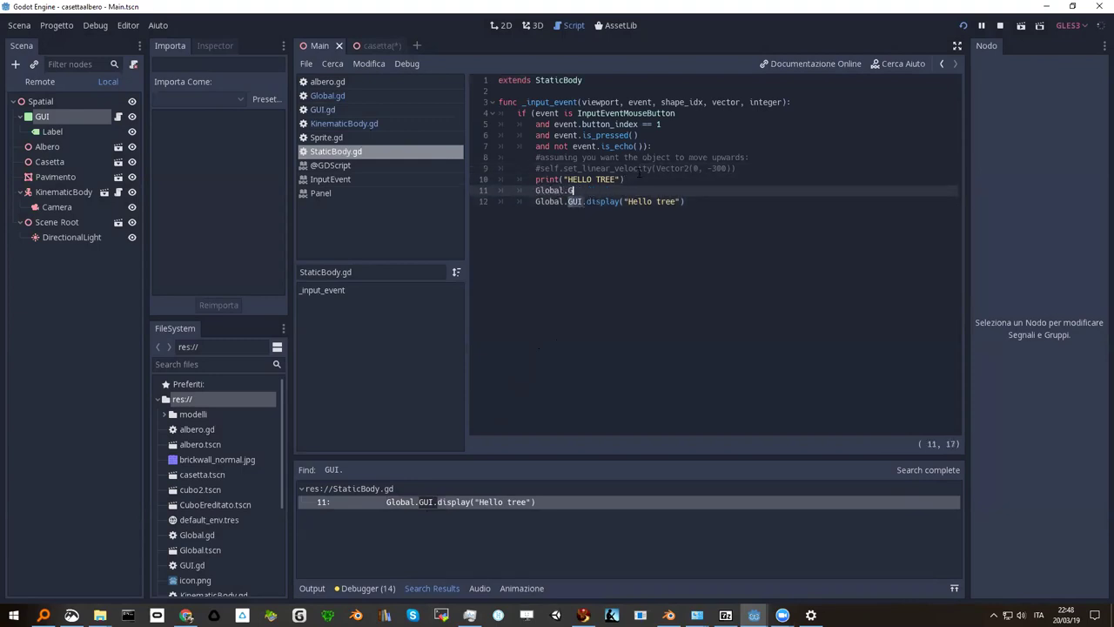
pyautogui.write('U')
pyautogui.press('BackSpace')
pyautogui.press('BackSpace')
pyautogui.write('GU')
pyautogui.press('BackSpace')
pyautogui.press('BackSpace')
pyautogui.press('BackSpace')
pyautogui.press('BackSpace')
pyautogui.press('BackSpace')
pyautogui.press('BackSpace')
pyautogui.press('BackSpace')
pyautogui.press('BackSpace')
pyautogui.press('BackSpace')
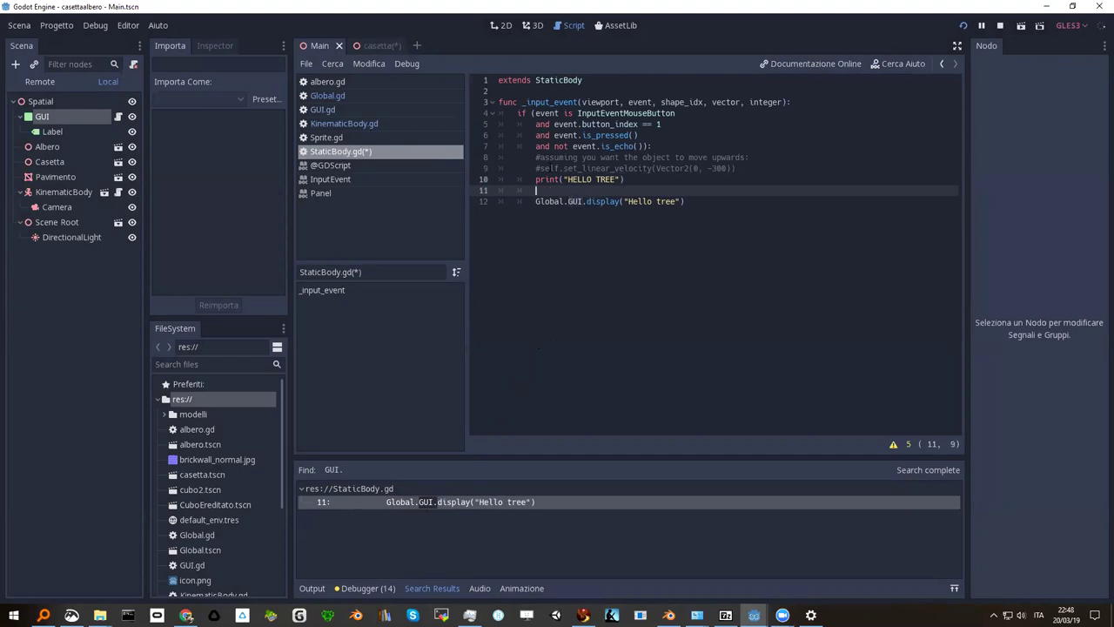
# Replace '#extends Spatial' with 'extends Node' in Global.gd and save
pyautogui.click(329, 97)
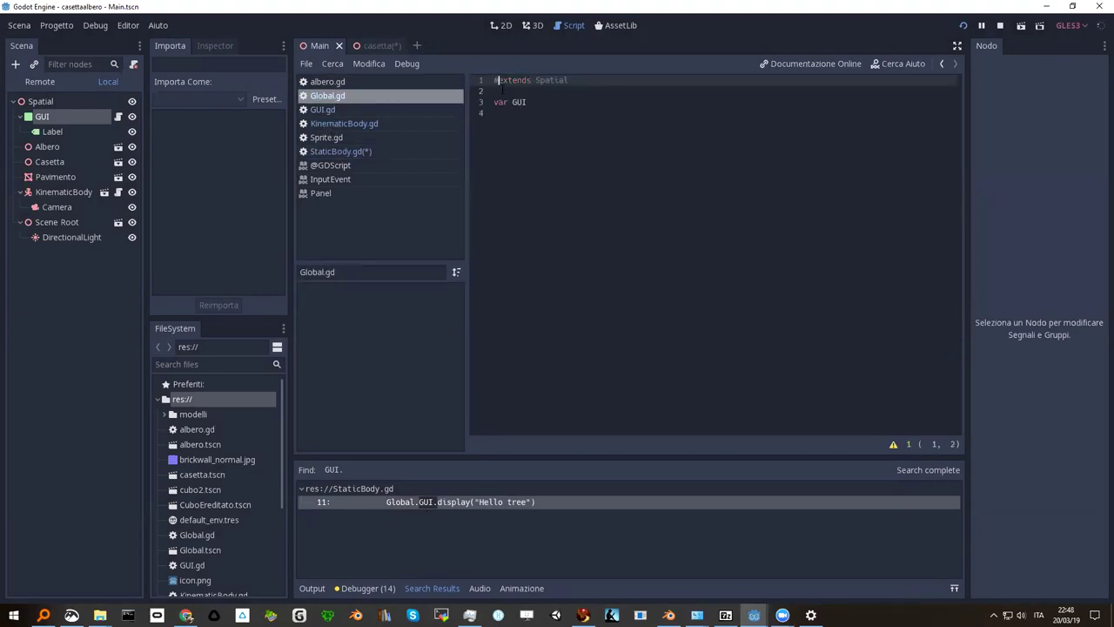
pyautogui.press('BackSpace')
pyautogui.press('End')
pyautogui.press('BackSpace')
pyautogui.press('BackSpace')
pyautogui.press('BackSpace')
pyautogui.press('BackSpace')
pyautogui.press('BackSpace')
pyautogui.press('BackSpace')
pyautogui.write('Node')
pyautogui.hotkey('ctrl', 's')
# Check the Node class help page, return to Global.gd, then show the casetta scene
pyautogui.doubleClick(540, 79)
pyautogui.keyDown('ctrl'); pyautogui.click(540, 81); pyautogui.keyUp('ctrl')
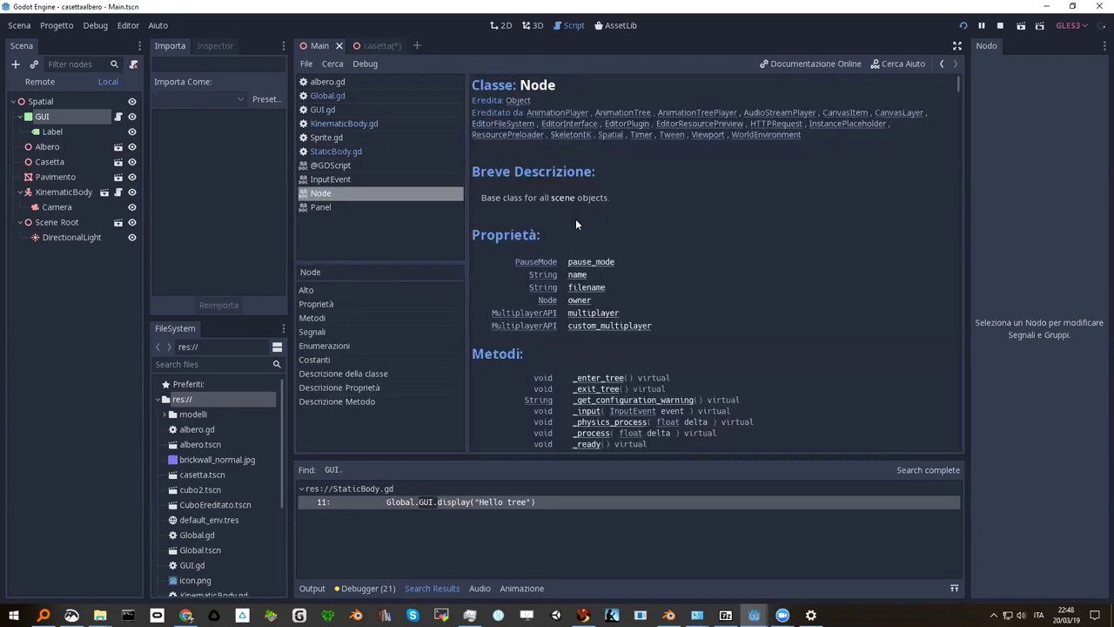
pyautogui.scroll(-3, 604, 314)
pyautogui.scroll(-5, 601, 305)
pyautogui.scroll(10, 597, 298)
pyautogui.click(341, 96)
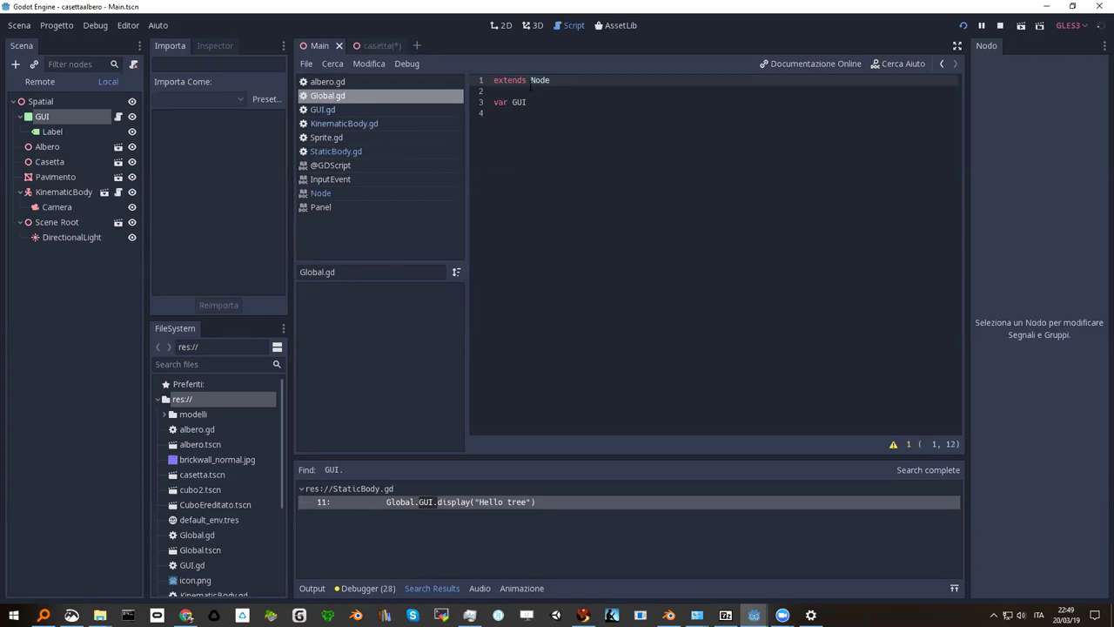
pyautogui.click(535, 81)
pyautogui.press('Right')
pyautogui.tripleClick(540, 80)
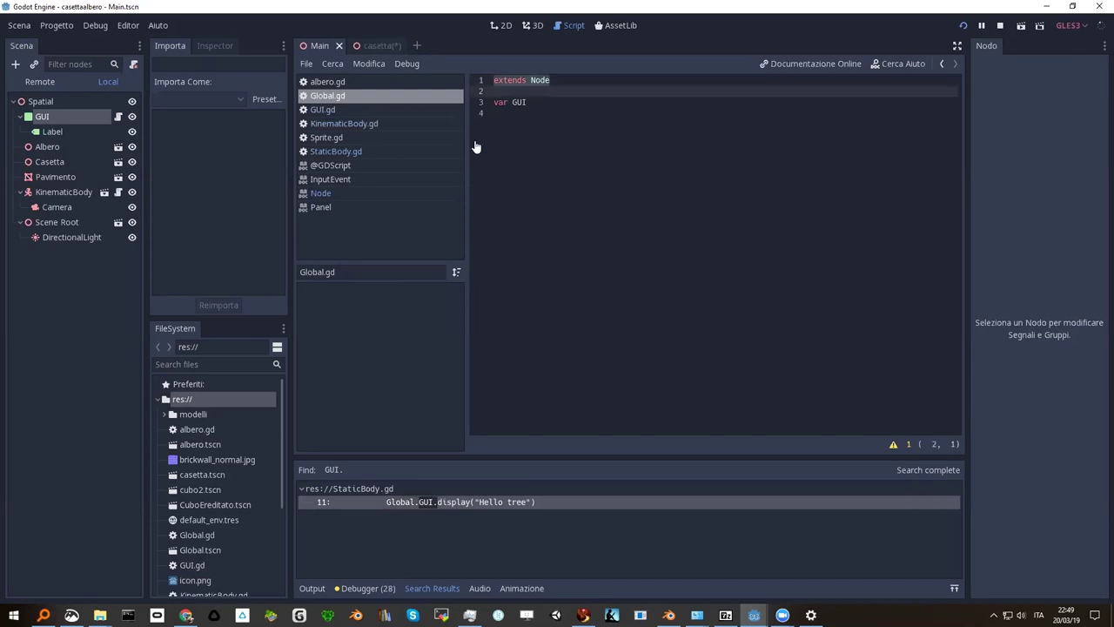
pyautogui.click(377, 46)
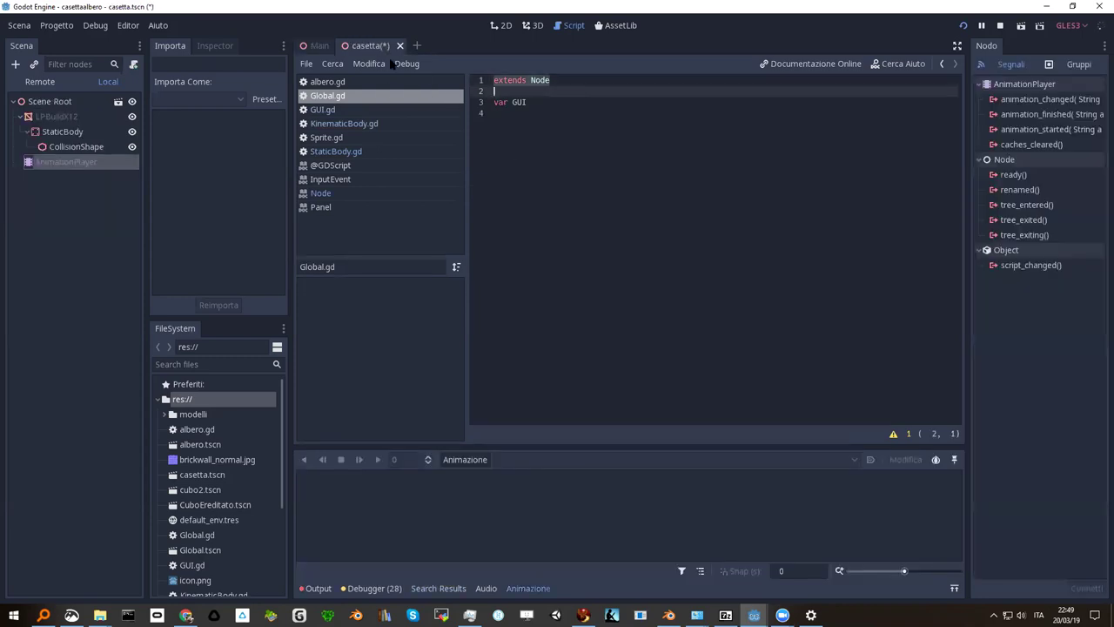
# Return to StaticBody.gd and retype line 11 as Global.GUI using autocomplete
pyautogui.hotkey('alt', 'Left')
pyautogui.hotkey('alt', 'Right')
pyautogui.hotkey('alt', 'Right')
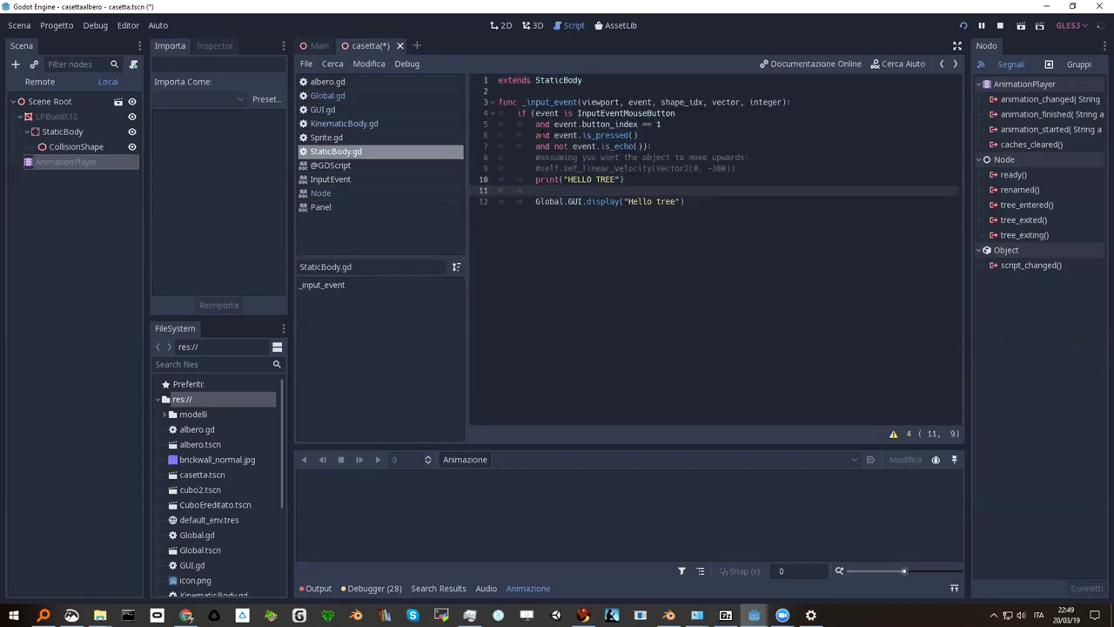
pyautogui.write('Glo')
pyautogui.write('p')
pyautogui.press('BackSpace')
pyautogui.write('bal')
pyautogui.write('.G')
pyautogui.write('UI')
pyautogui.press('BackSpace')
pyautogui.press('BackSpace')
pyautogui.press('BackSpace')
pyautogui.press('BackSpace')
pyautogui.press('BackSpace')
pyautogui.press('BackSpace')
pyautogui.press('BackSpace')
pyautogui.press('BackSpace')
pyautogui.press('BackSpace')
# Make Global.gd extend Control and run the game with F5
pyautogui.click(341, 96)
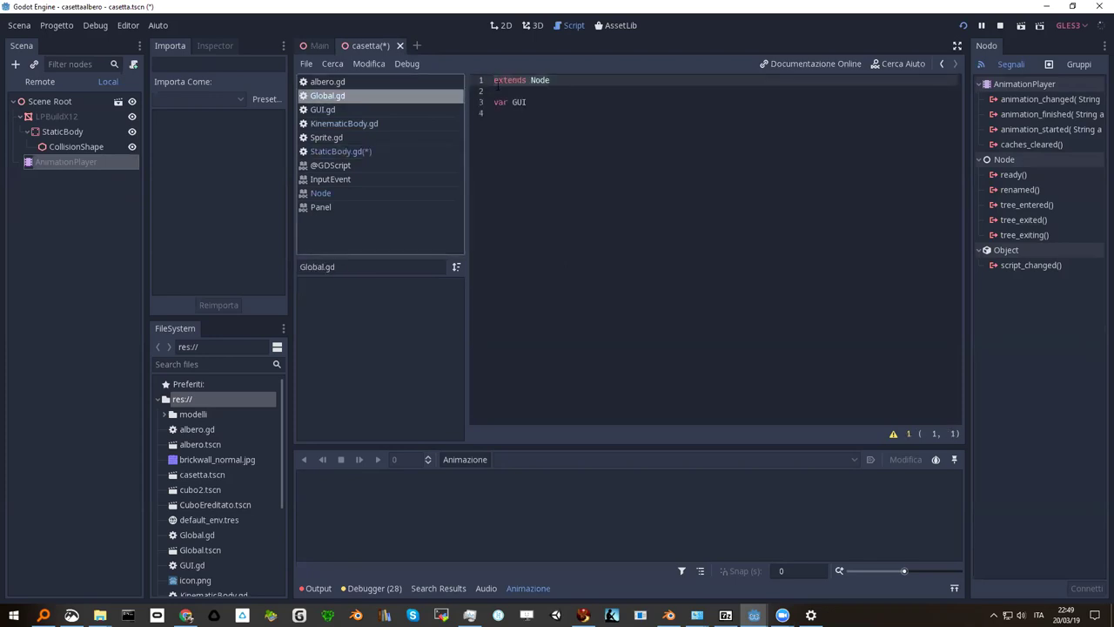
pyautogui.click(551, 81)
pyautogui.press('BackSpace')
pyautogui.press('BackSpace')
pyautogui.press('BackSpace')
pyautogui.write('Control')
pyautogui.press('F5')
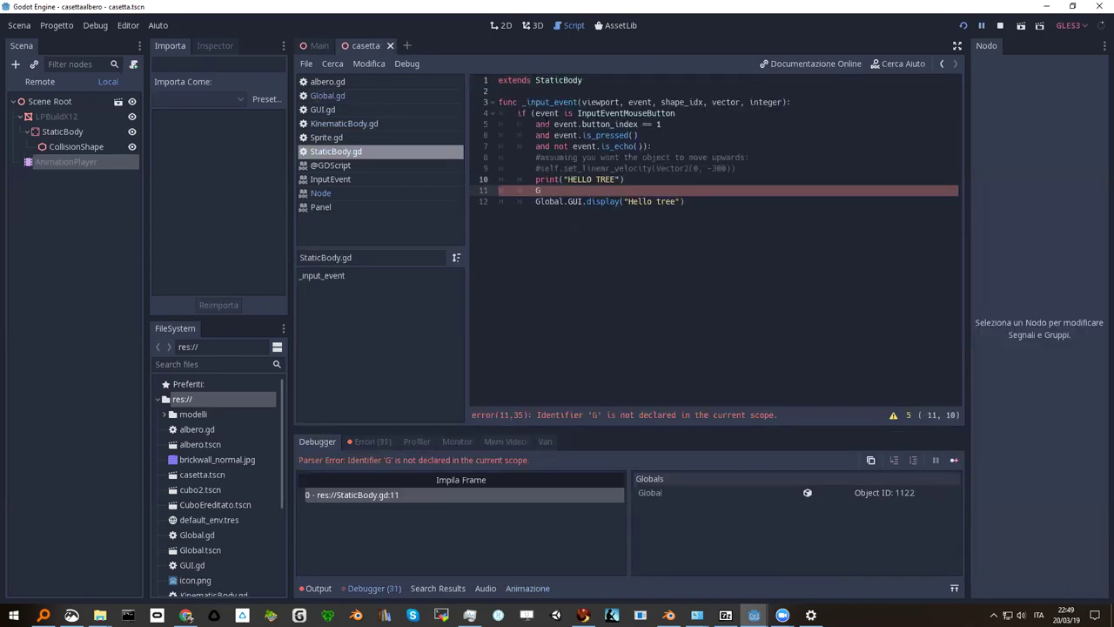
# Fix the Global.GUI call on line 11 of StaticBody.gd and save it
pyautogui.write('lobal.')
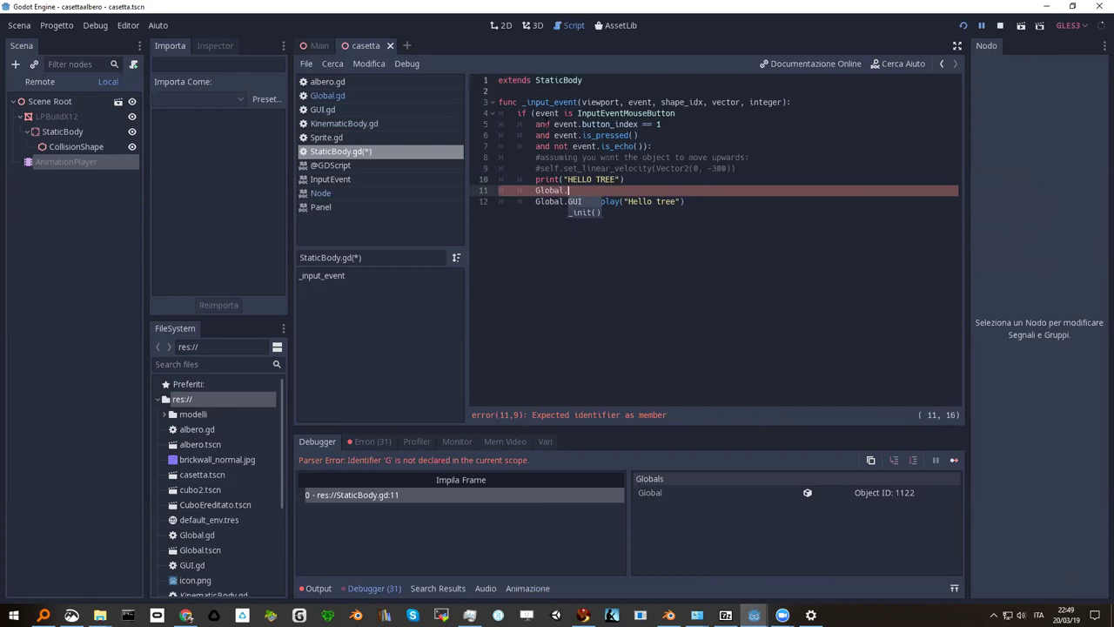
pyautogui.write('GUI')
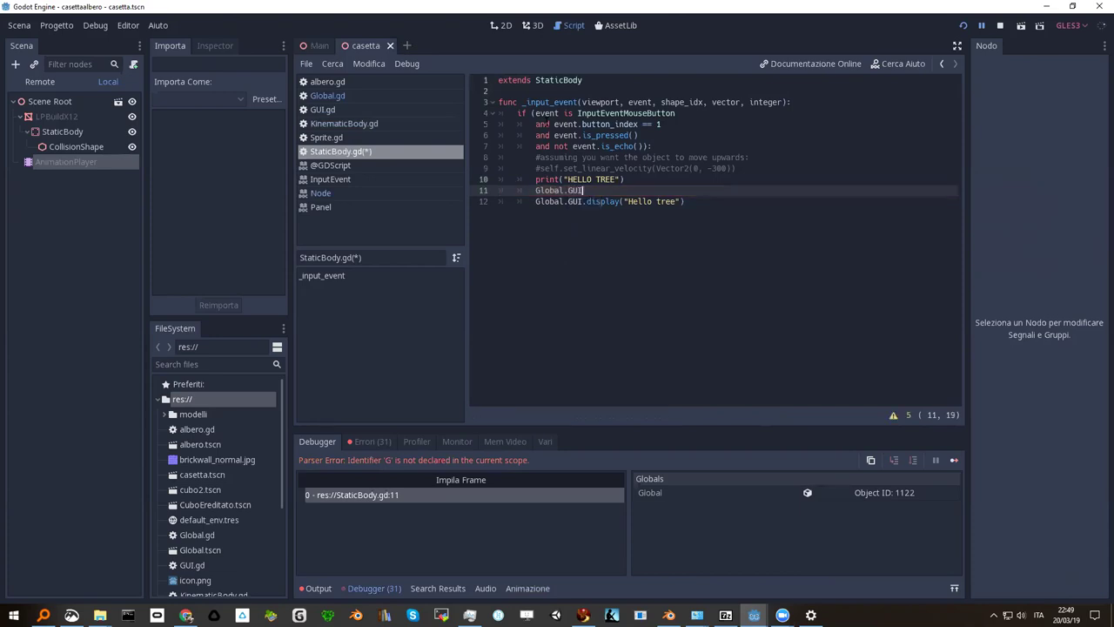
pyautogui.write('.')
pyautogui.write('ds')
pyautogui.press('BackSpace')
pyautogui.press('BackSpace')
pyautogui.press('BackSpace')
pyautogui.press('BackSpace')
pyautogui.press('BackSpace')
pyautogui.press('BackSpace')
pyautogui.press('BackSpace')
pyautogui.press('BackSpace')
pyautogui.press('BackSpace')
pyautogui.press('BackSpace')
pyautogui.press('BackSpace')
pyautogui.write('E')
pyautogui.press('BackSpace')
pyautogui.write('e')
pyautogui.hotkey('ctrl', 's')
# Start a type annotation in Global.gd by typing 'var GUI:'
pyautogui.click(331, 96)
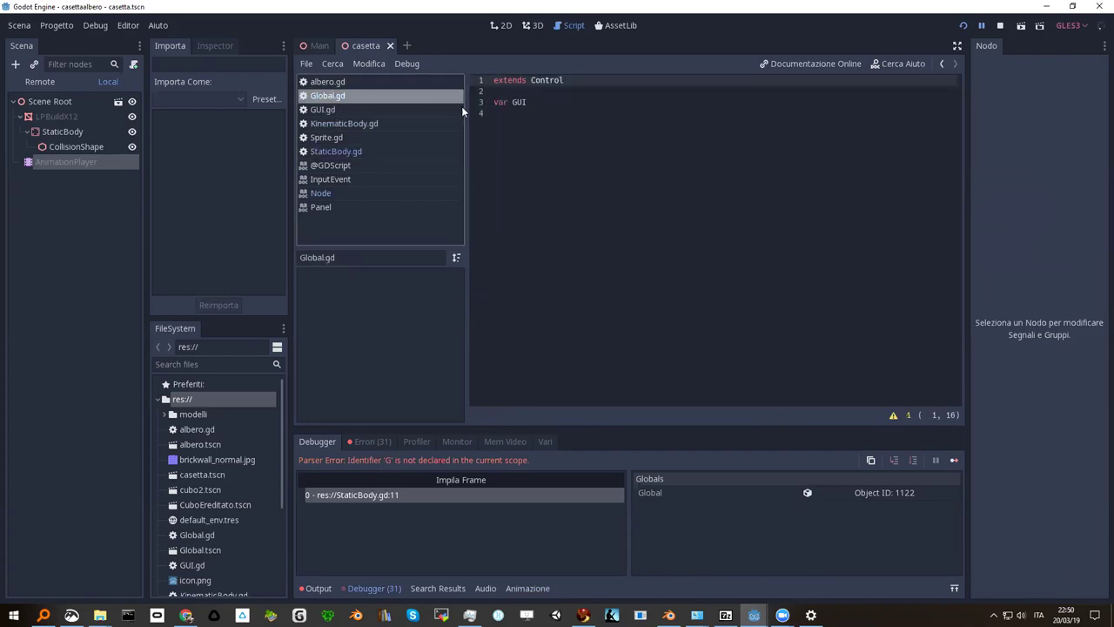
pyautogui.click(538, 104)
pyautogui.write('c')
pyautogui.press('BackSpace')
pyautogui.write(':')
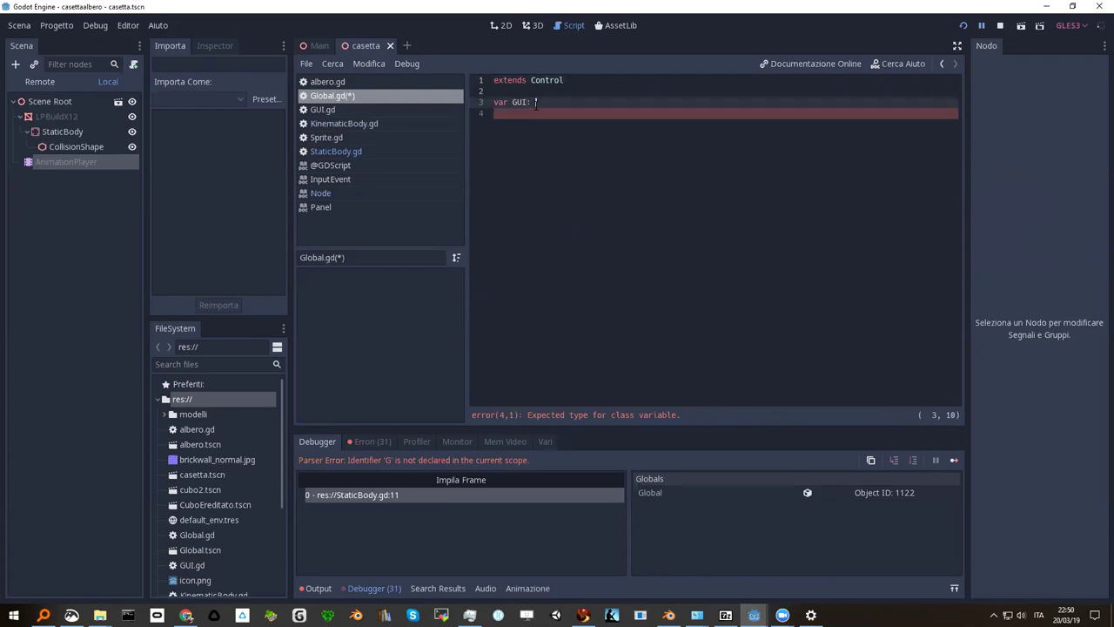
# Save Global.gd with line 3 reading plain 'var GUI', clearing the type error
pyautogui.hotkey('ctrl', 's')
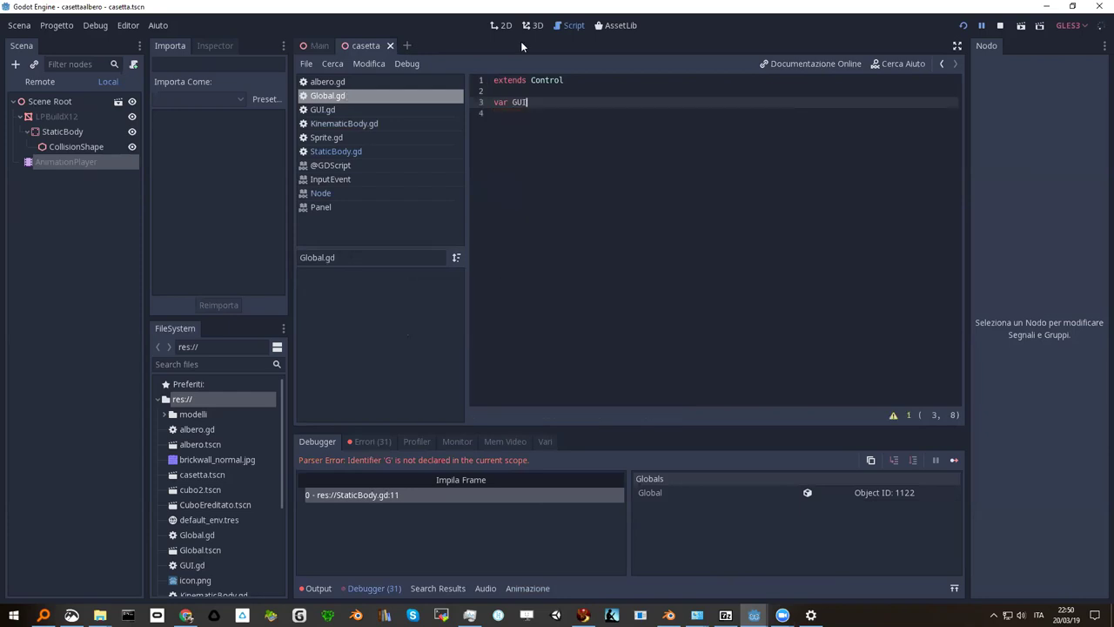
# Switch to Chrome's Google Images tab showing the LearnOpenGL brick-wall normal map preview
pyautogui.click(1032, 13)
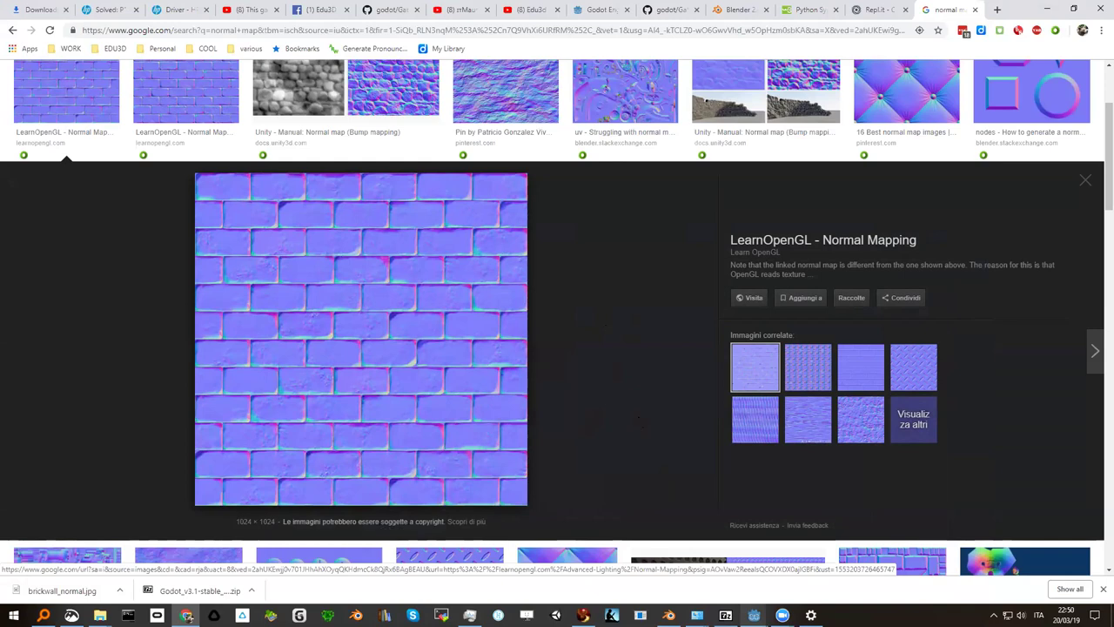
pyautogui.moveTo(754, 614)
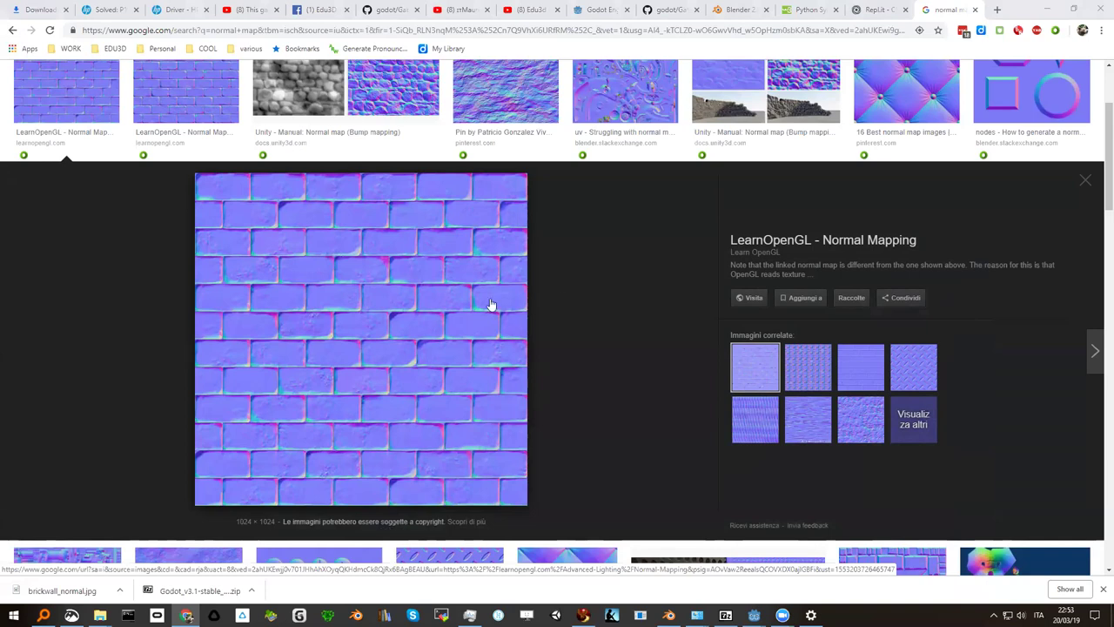
# Search the web for 'primavera' from the address bar
pyautogui.click(350, 30)
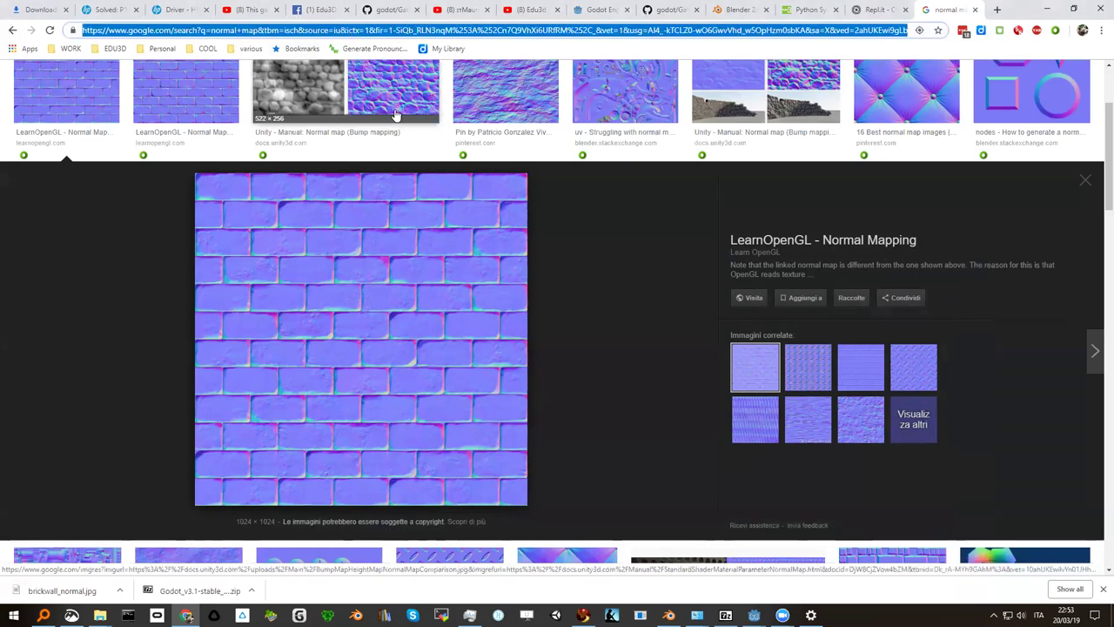
pyautogui.write('primavera')
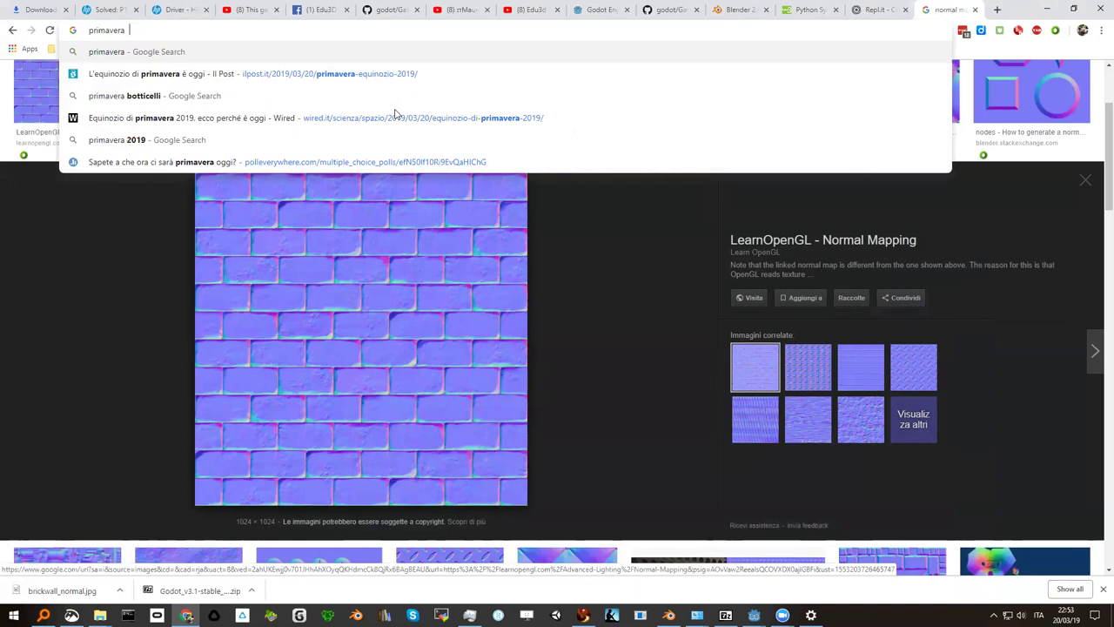
pyautogui.press('Return')
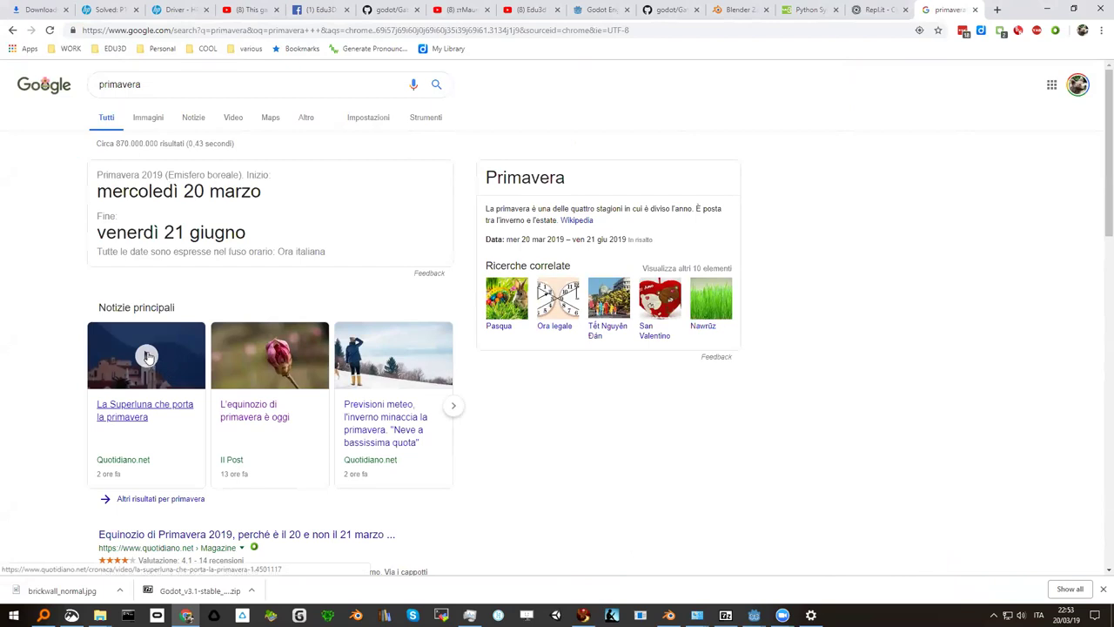
# Open and skim the Quotidiano.net article 'La Superluna che porta la primavera'
pyautogui.click(146, 357)
pyautogui.scroll(-5, 296, 313)
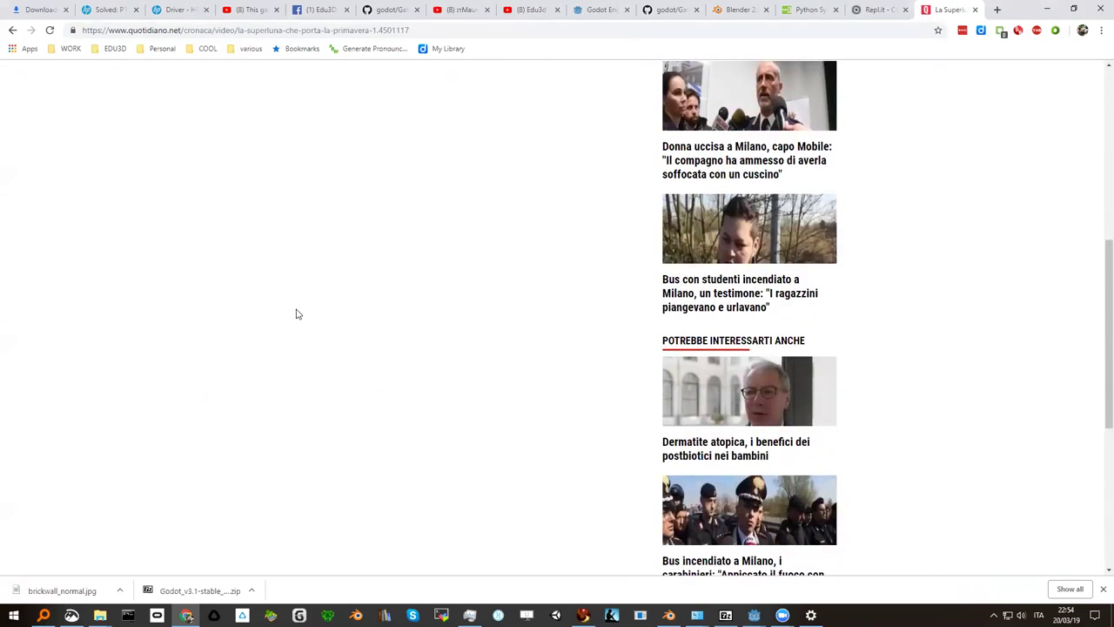
pyautogui.scroll(4, 294, 313)
pyautogui.scroll(-5, 287, 311)
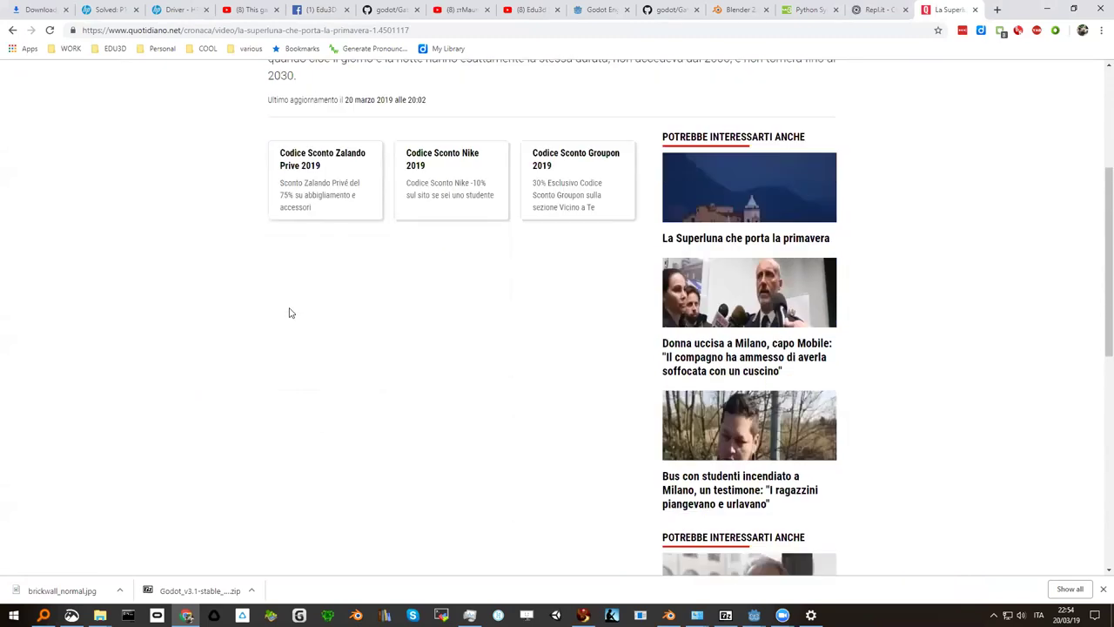
pyautogui.scroll(-3, 286, 311)
pyautogui.scroll(3, 284, 309)
pyautogui.scroll(10, 284, 309)
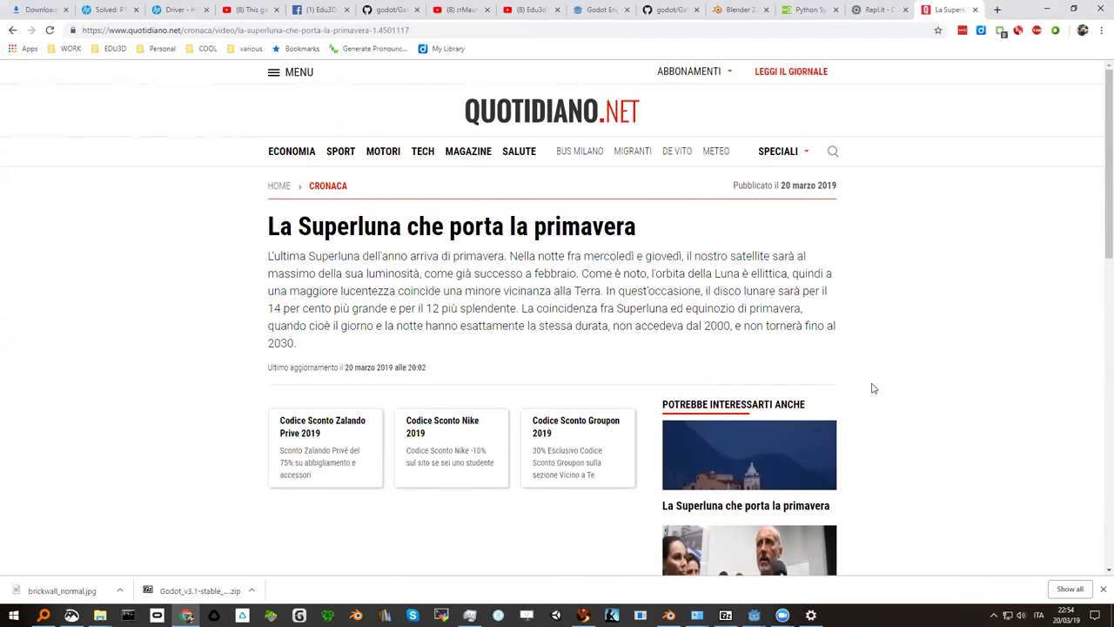
pyautogui.click(12, 30)
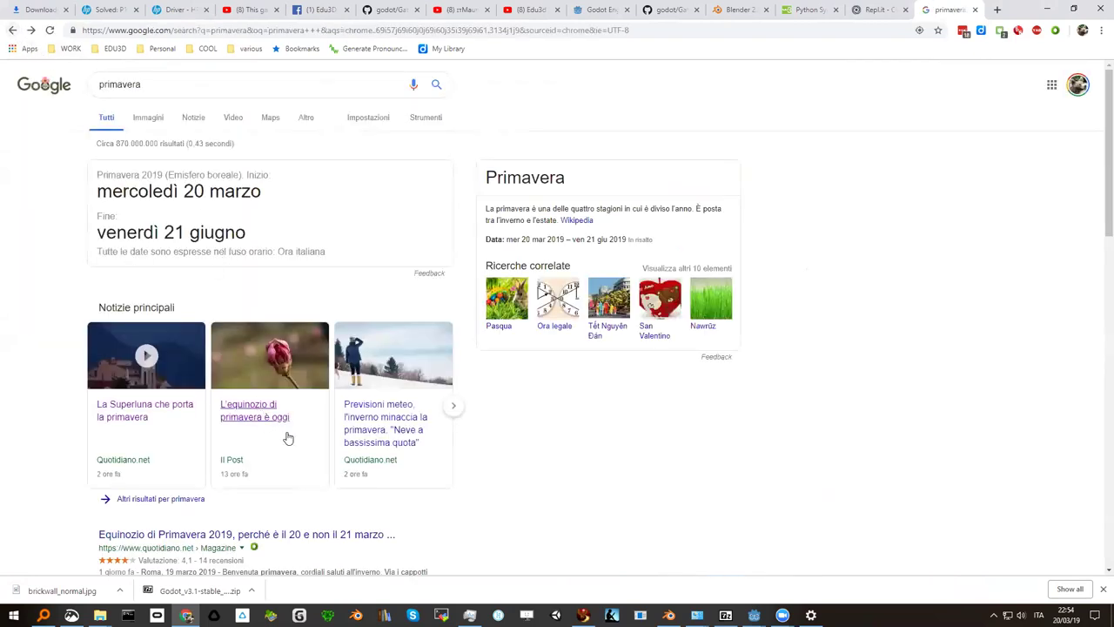
pyautogui.click(157, 90)
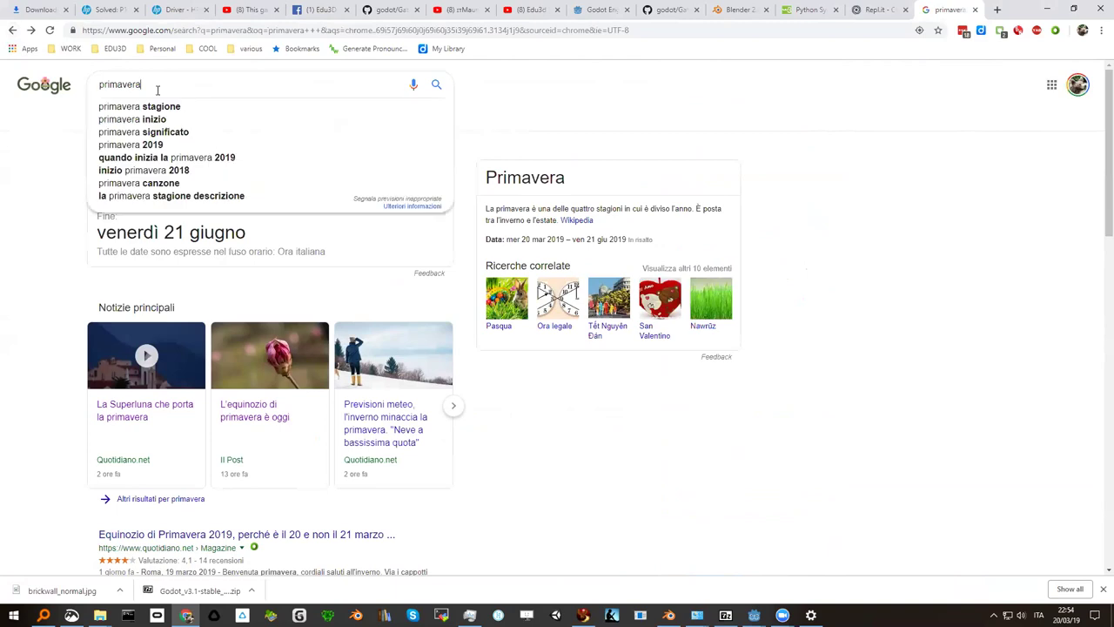
pyautogui.write(' luna piena')
pyautogui.press('Return')
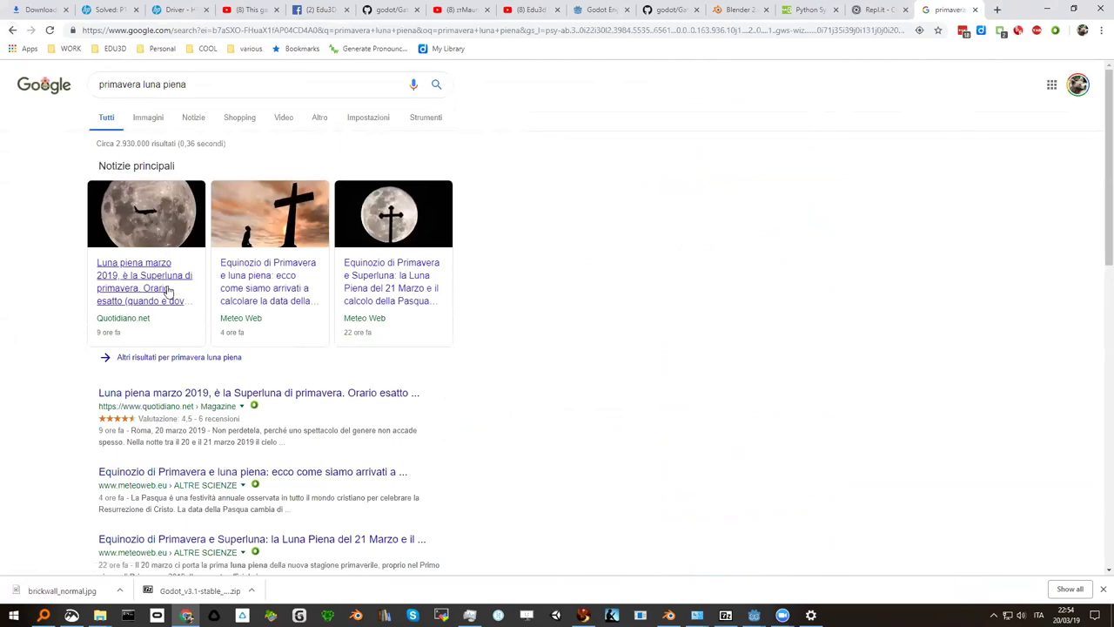
pyautogui.click(135, 289)
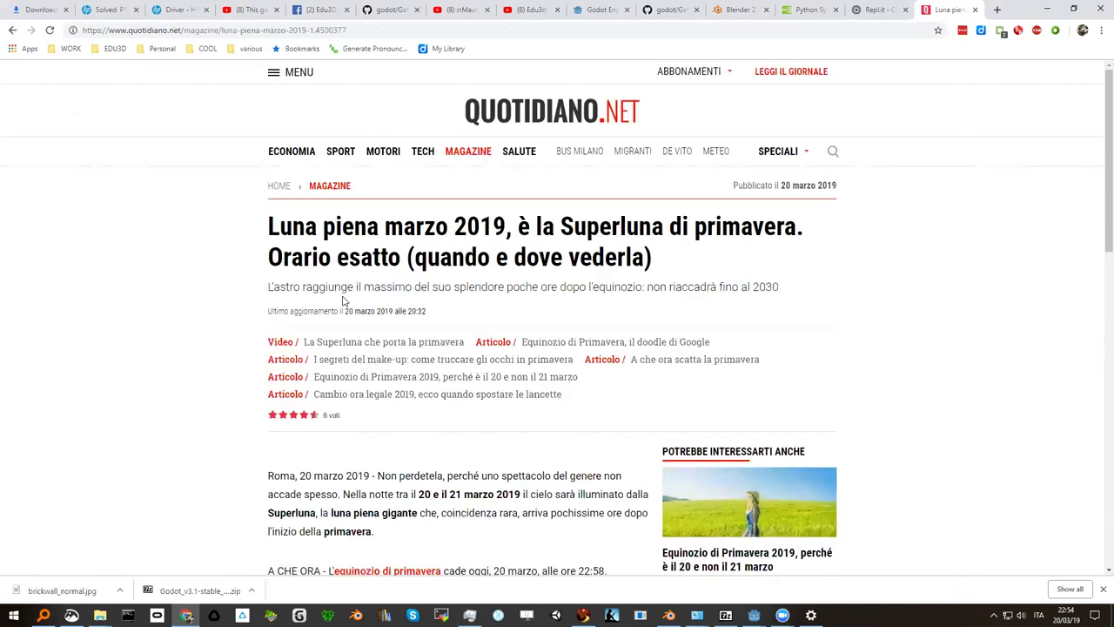
pyautogui.scroll(-1, 365, 351)
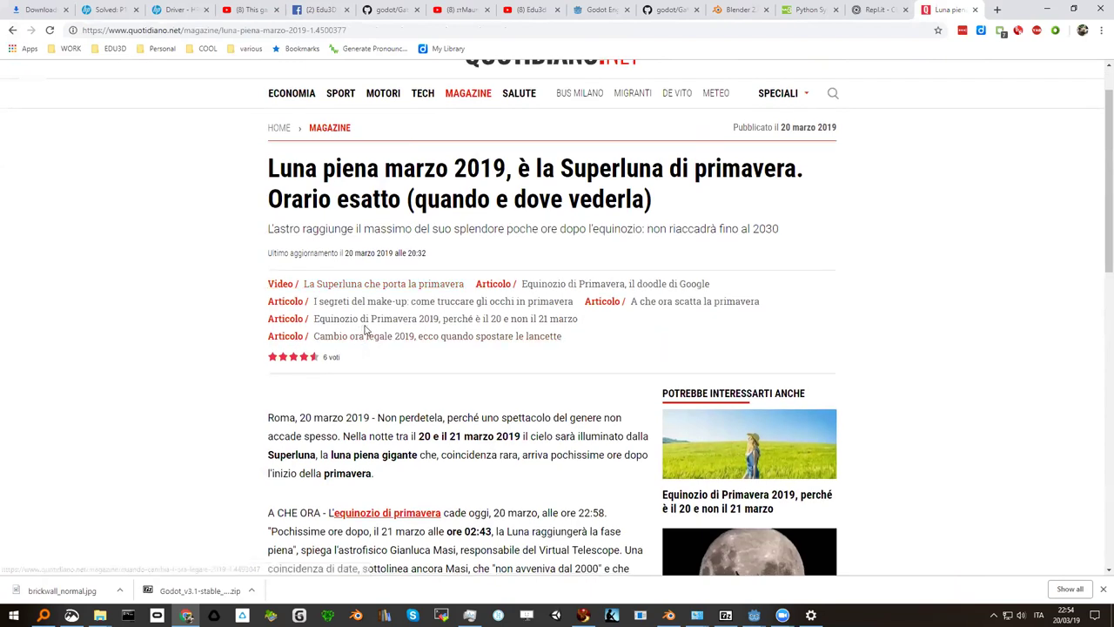
pyautogui.scroll(-1, 394, 366)
pyautogui.scroll(-1, 396, 366)
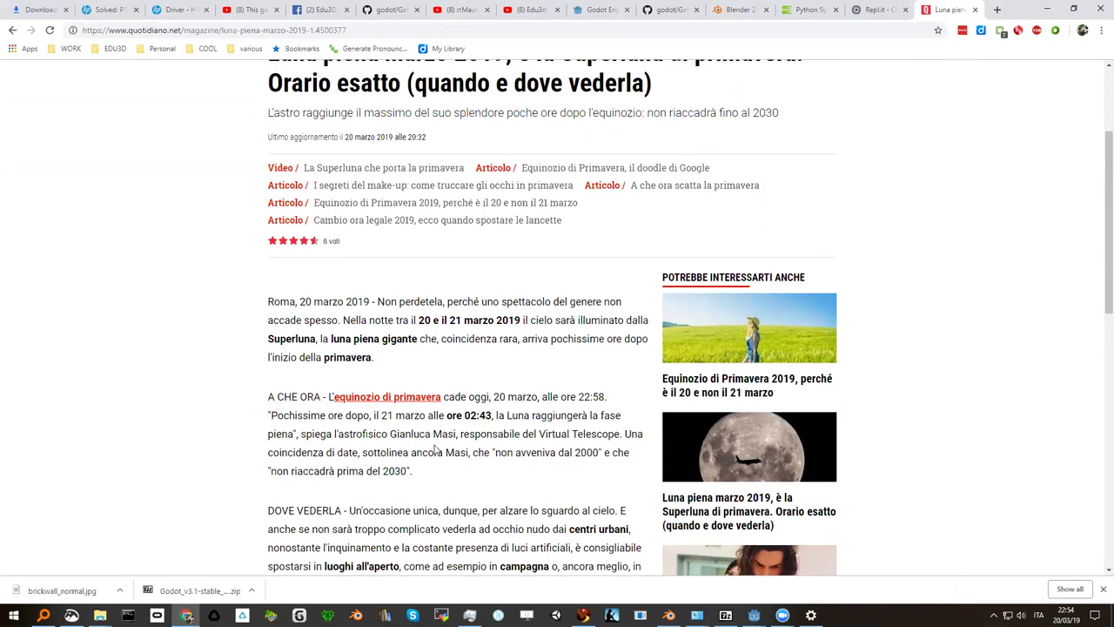
pyautogui.scroll(-1, 444, 429)
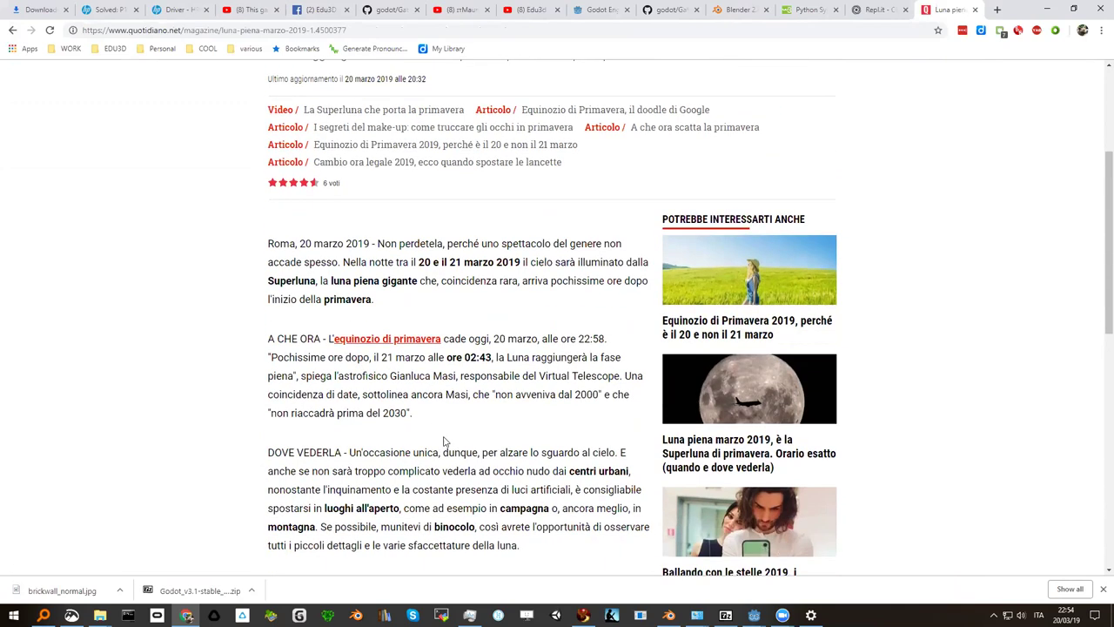
pyautogui.scroll(-1, 436, 446)
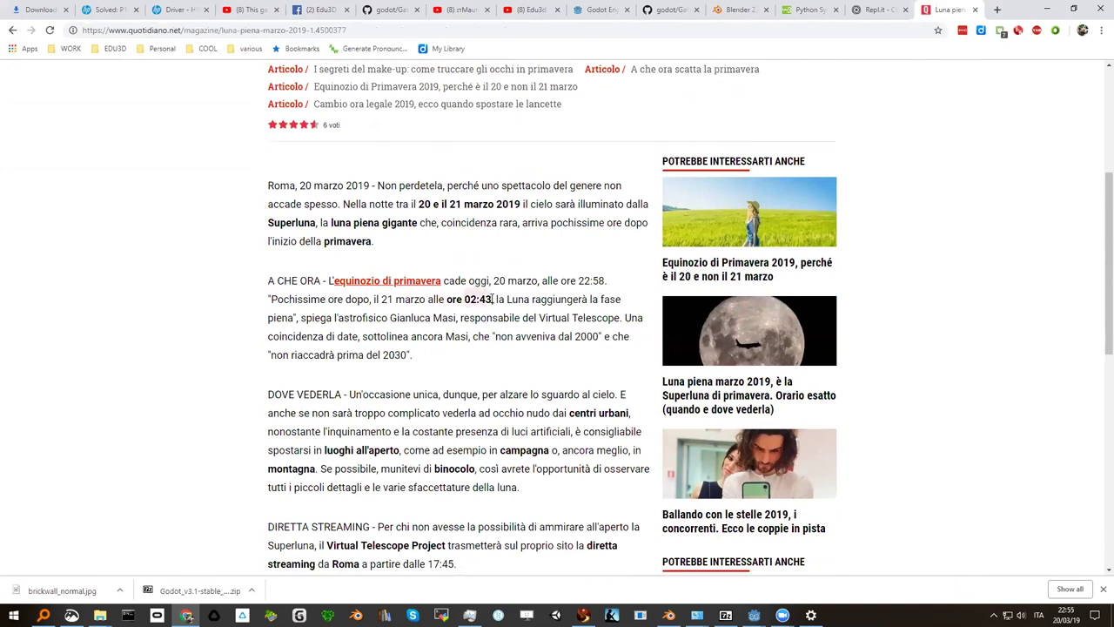
pyautogui.click(493, 299)
pyautogui.scroll(-3, 457, 409)
pyautogui.scroll(1, 457, 403)
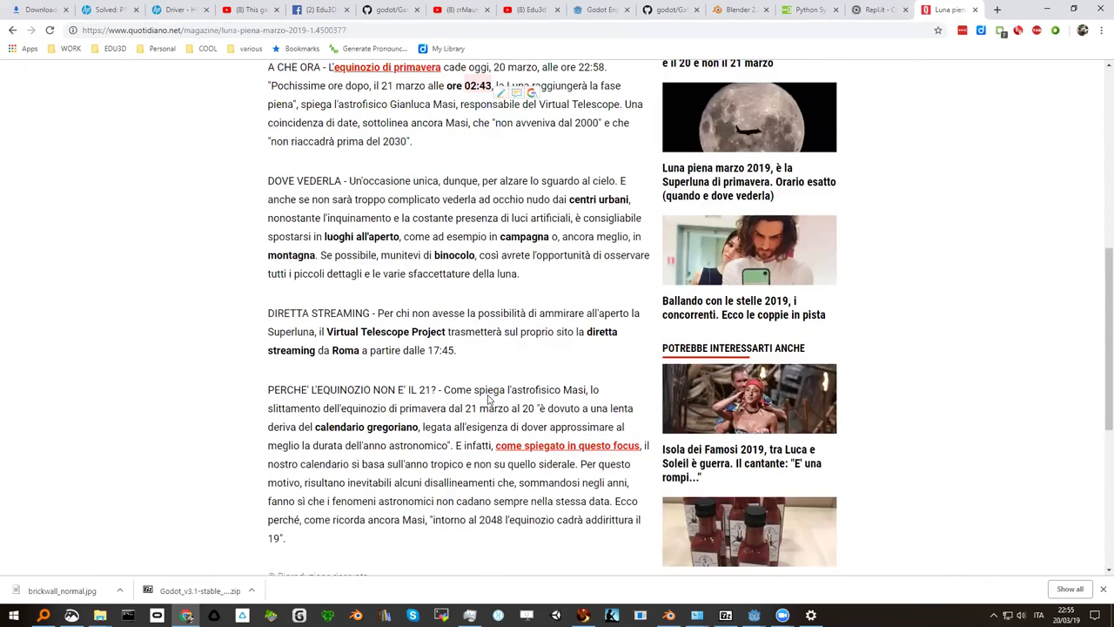
pyautogui.scroll(5, 488, 398)
pyautogui.scroll(1, 488, 398)
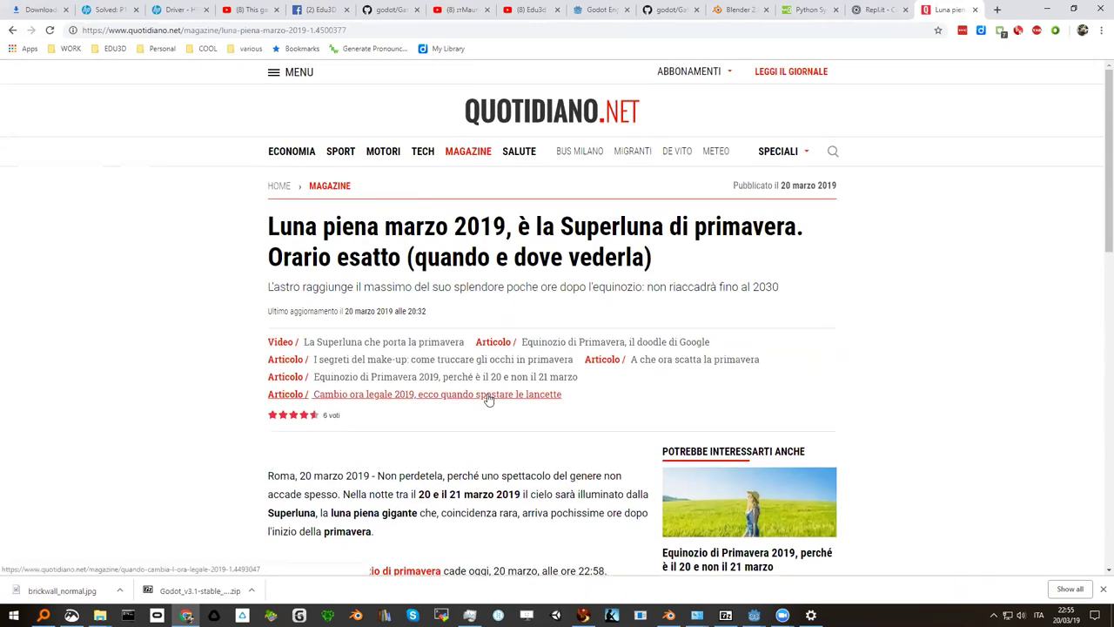
# Go back to the 'primavera luna piena' results and refine the search with 'youtube' appended
pyautogui.click(12, 31)
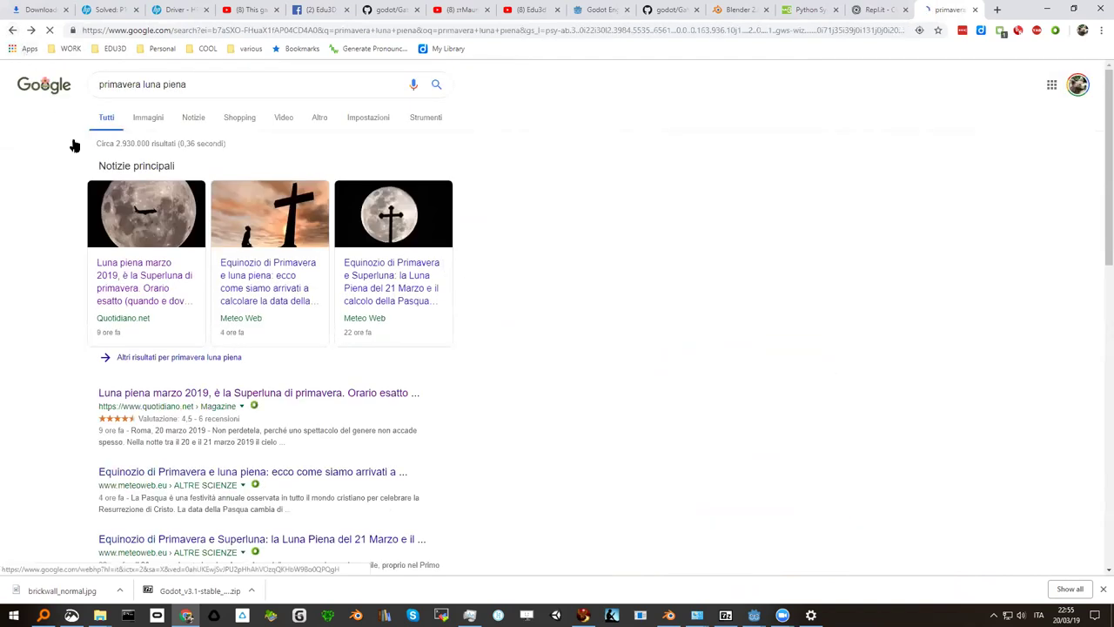
pyautogui.click(221, 83)
pyautogui.write('youtube')
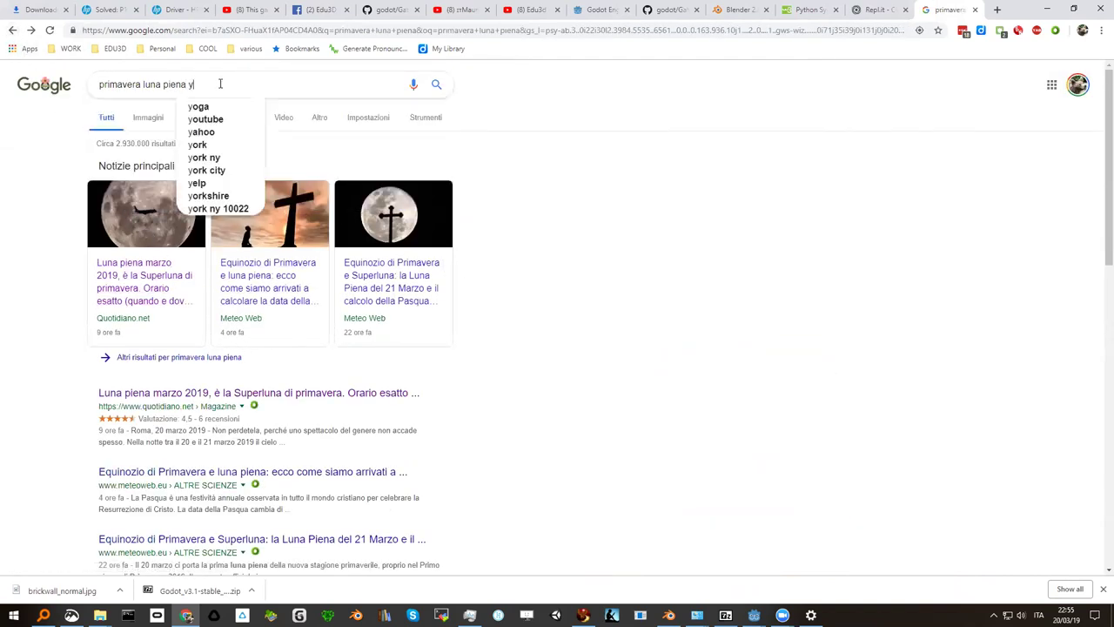
pyautogui.press('Return')
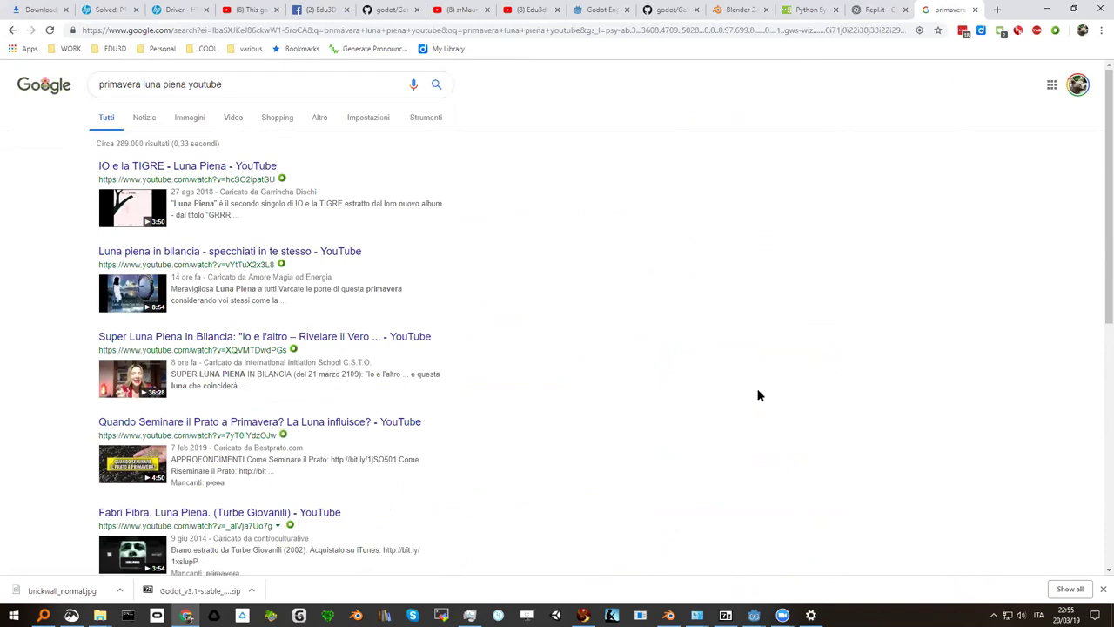
# Search 'pasqua definizione' in a new tab
pyautogui.click(998, 11)
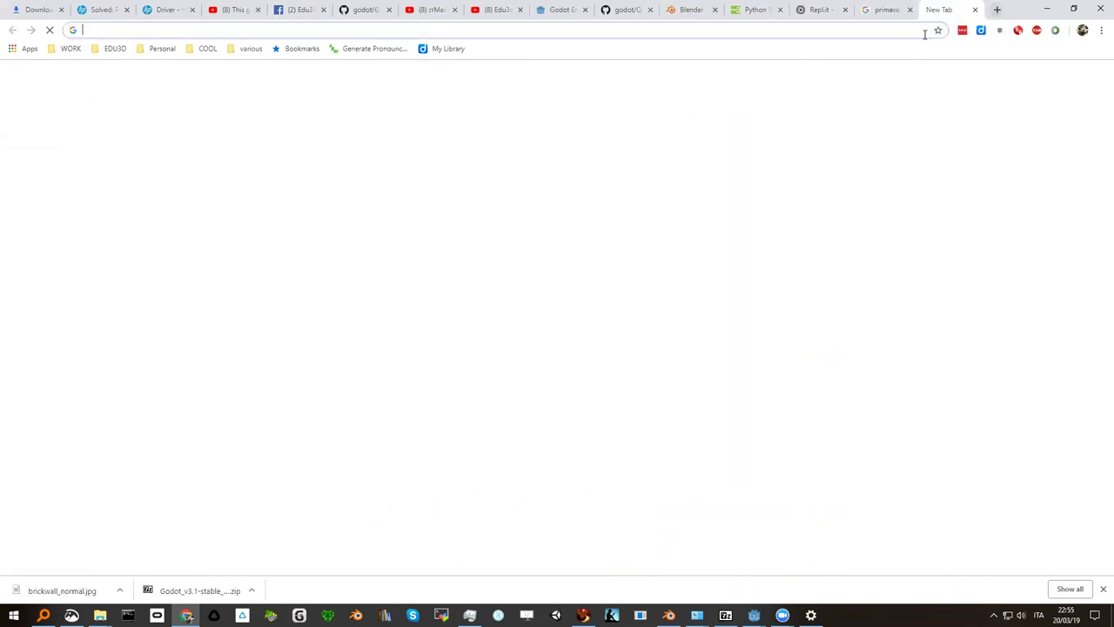
pyautogui.write('pasqu')
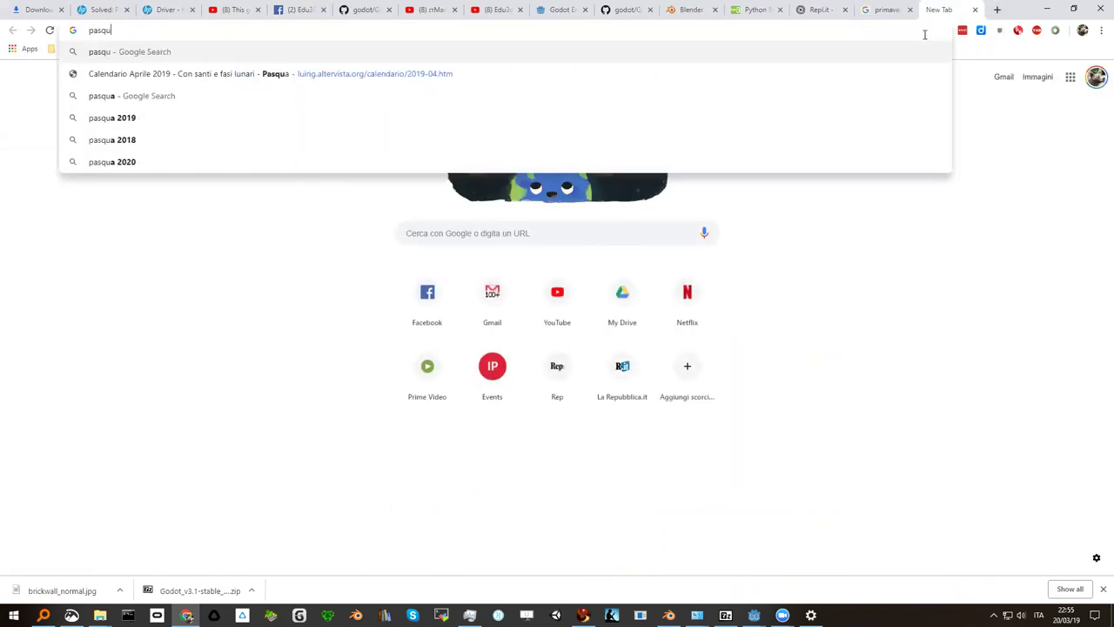
pyautogui.write('a definizione')
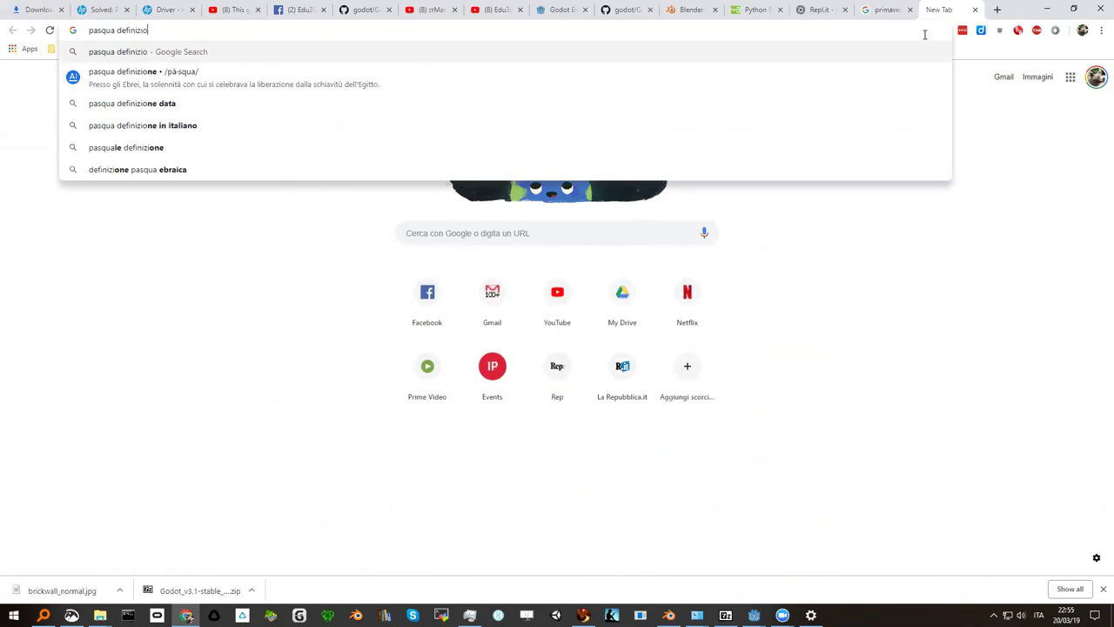
pyautogui.press('Return')
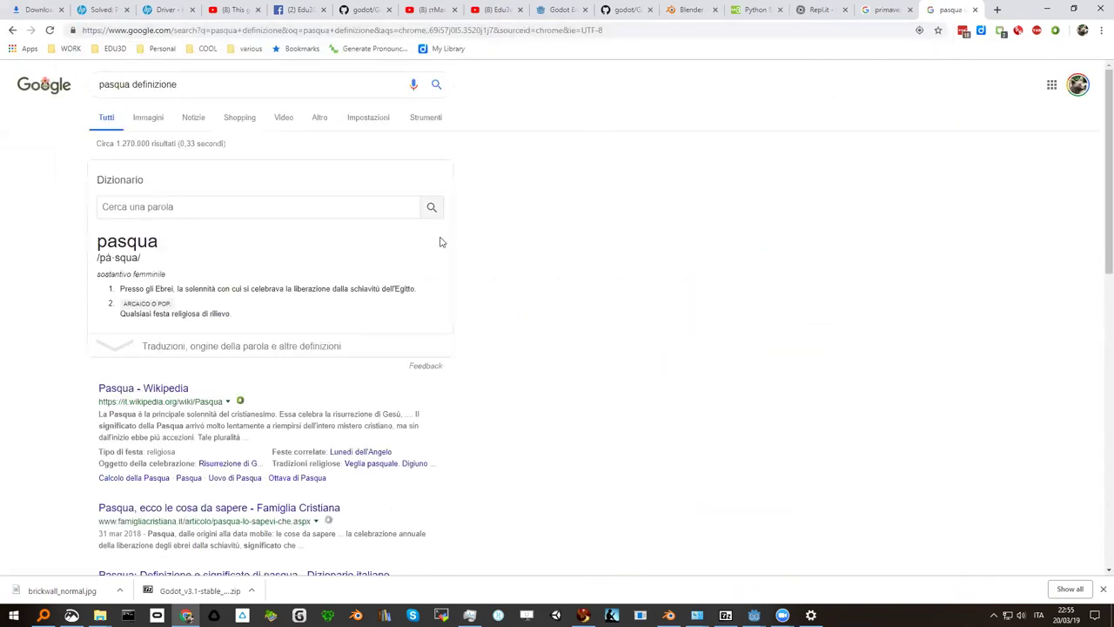
# Open and scroll through the Italian Wikipedia 'Pasqua' article
pyautogui.click(170, 389)
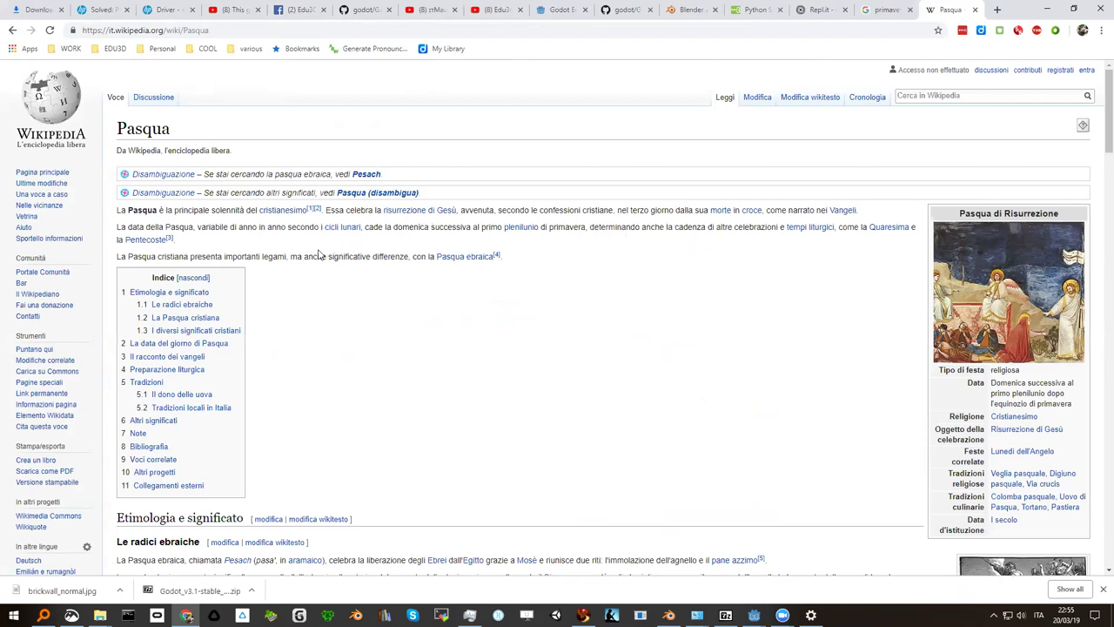
pyautogui.scroll(-1, 377, 259)
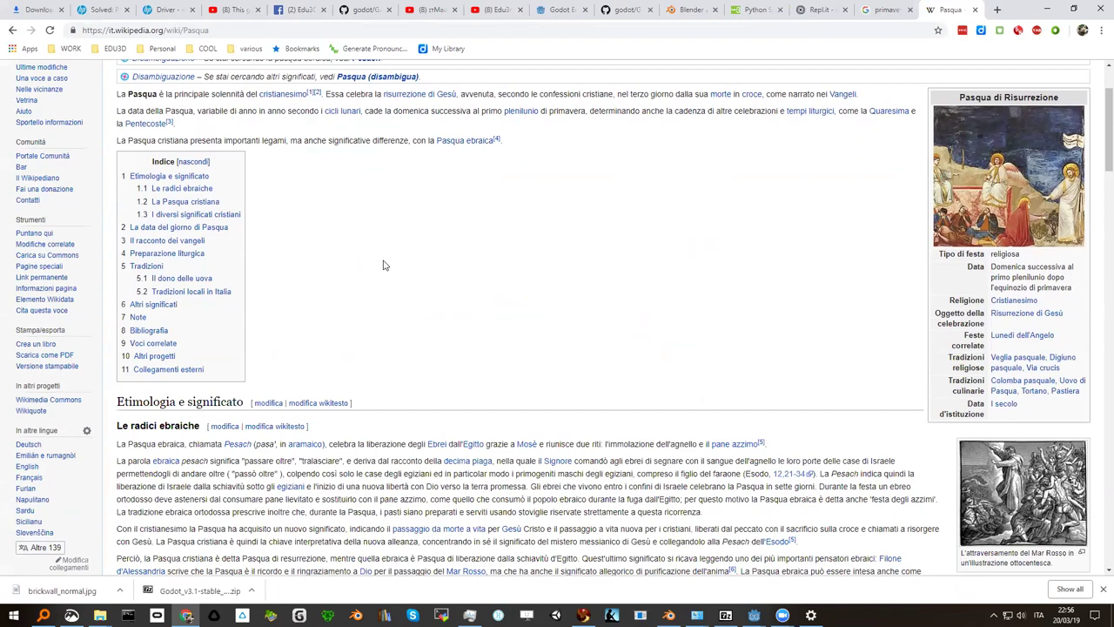
pyautogui.scroll(1, 376, 258)
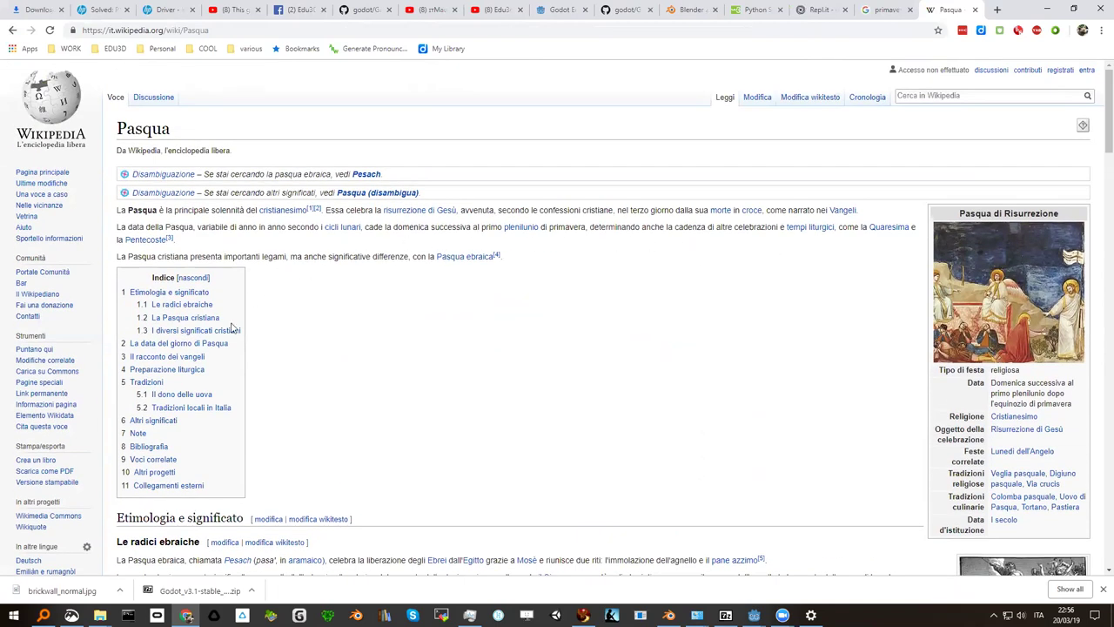
pyautogui.scroll(-2, 185, 435)
pyautogui.scroll(-1, 184, 434)
pyautogui.scroll(-2, 181, 431)
pyautogui.scroll(-1, 181, 431)
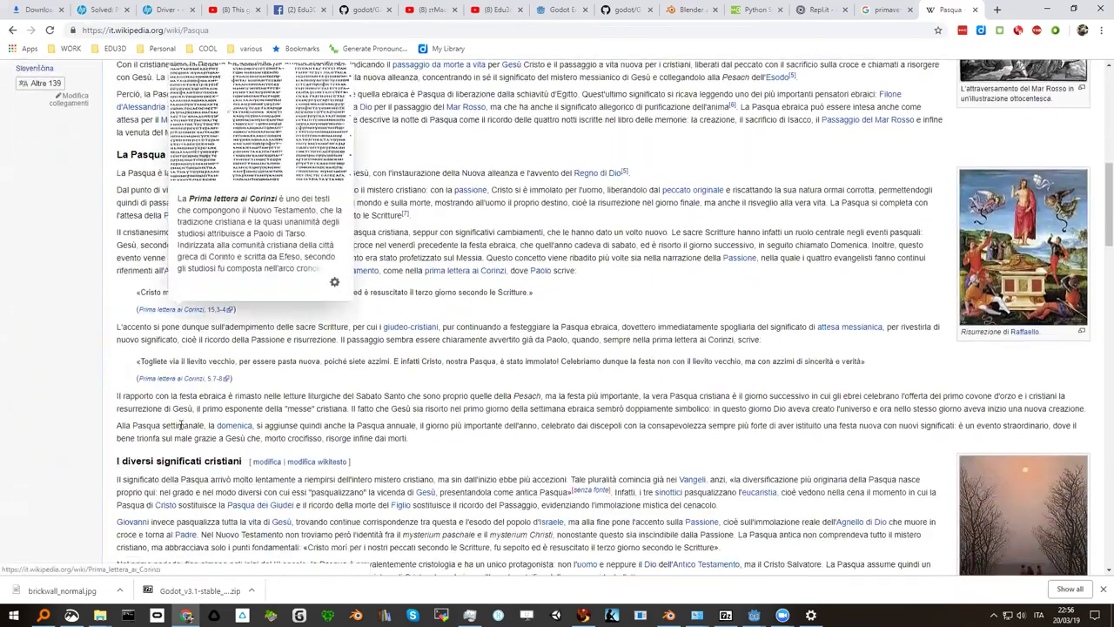
pyautogui.scroll(-1, 183, 424)
pyautogui.scroll(3, 186, 424)
pyautogui.scroll(7, 184, 400)
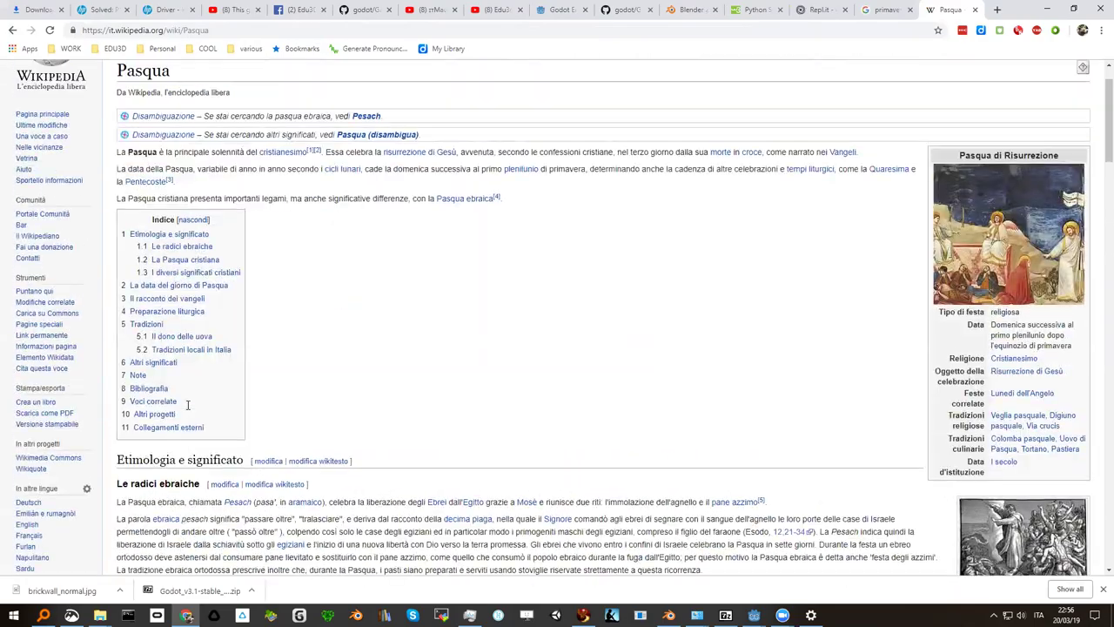
# Search 'plenilunio liturgico' and open the Famiglia Cristiana article on Easter's moving date
pyautogui.click(168, 32)
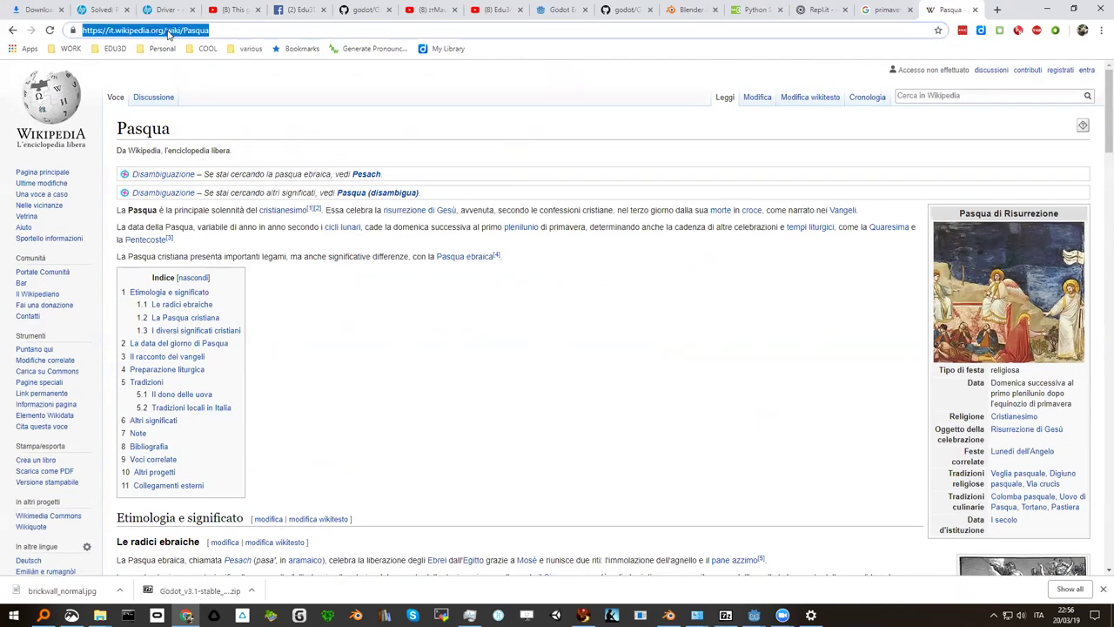
pyautogui.write('plenilunio liturgico')
pyautogui.press('Return')
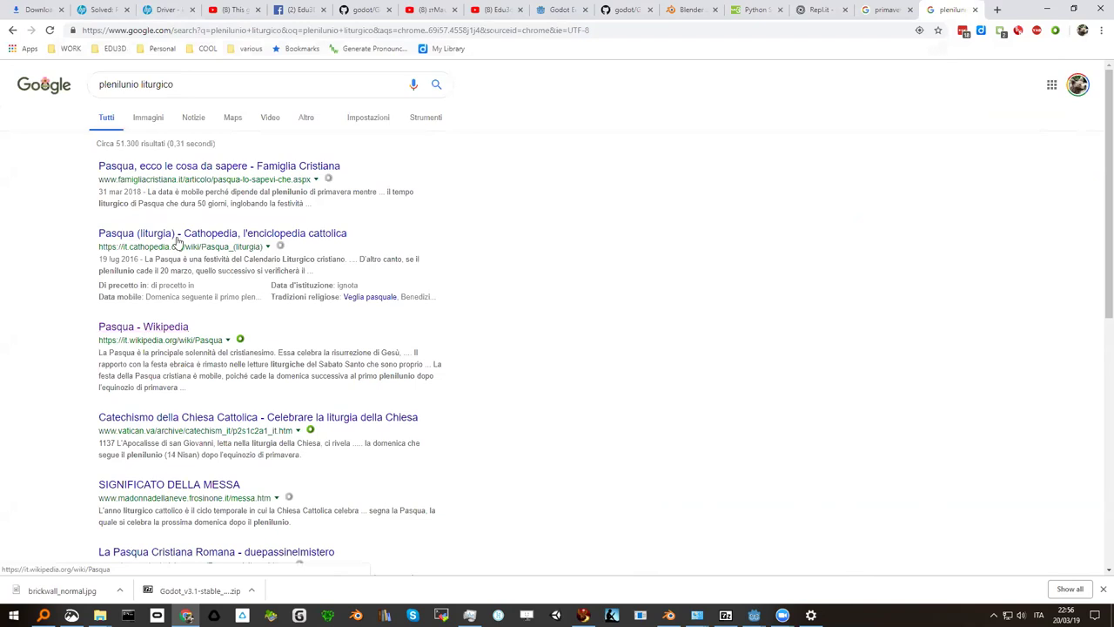
pyautogui.click(197, 170)
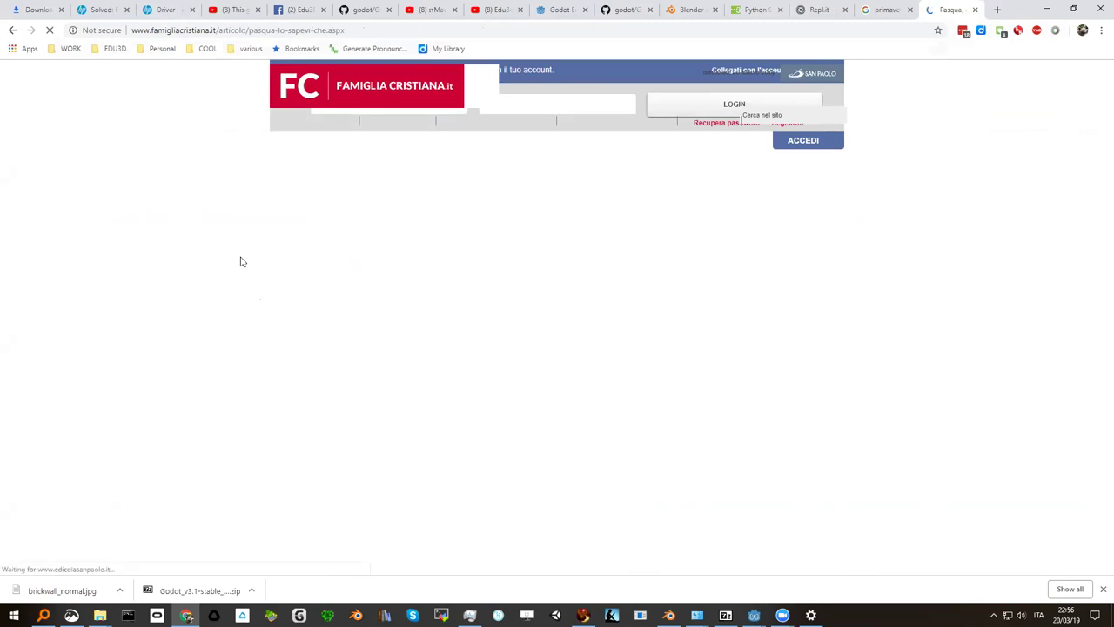
pyautogui.scroll(-2, 329, 312)
pyautogui.scroll(-1, 328, 309)
pyautogui.scroll(-1, 323, 305)
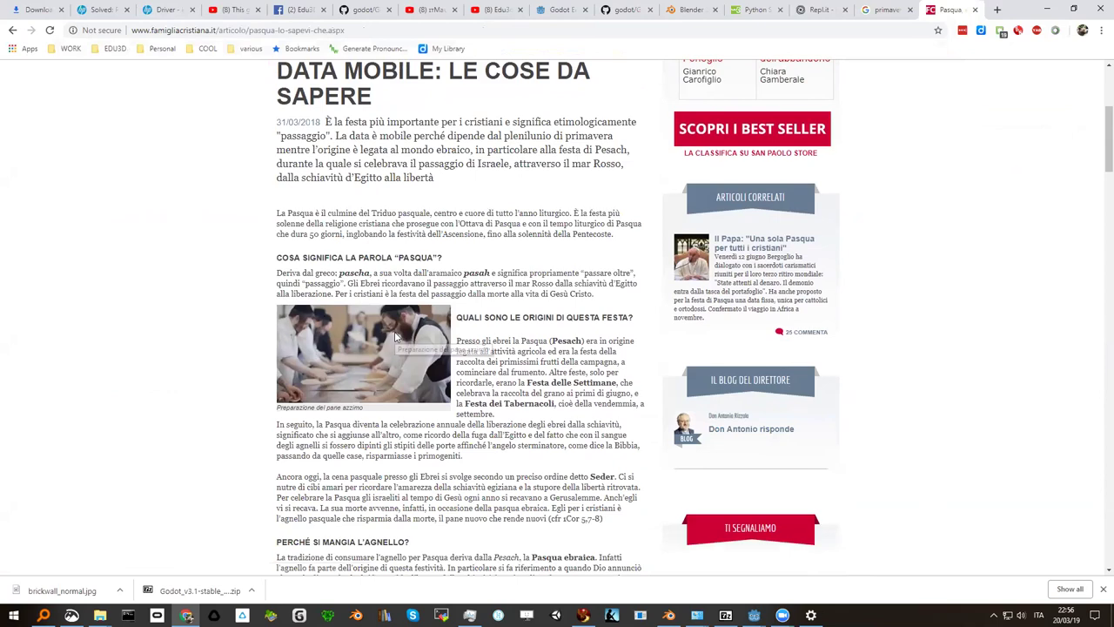
# Find 'plenilunio' in the article, showing its three occurrences
pyautogui.hotkey('ctrl', 'f')
pyautogui.write('plenilunio')
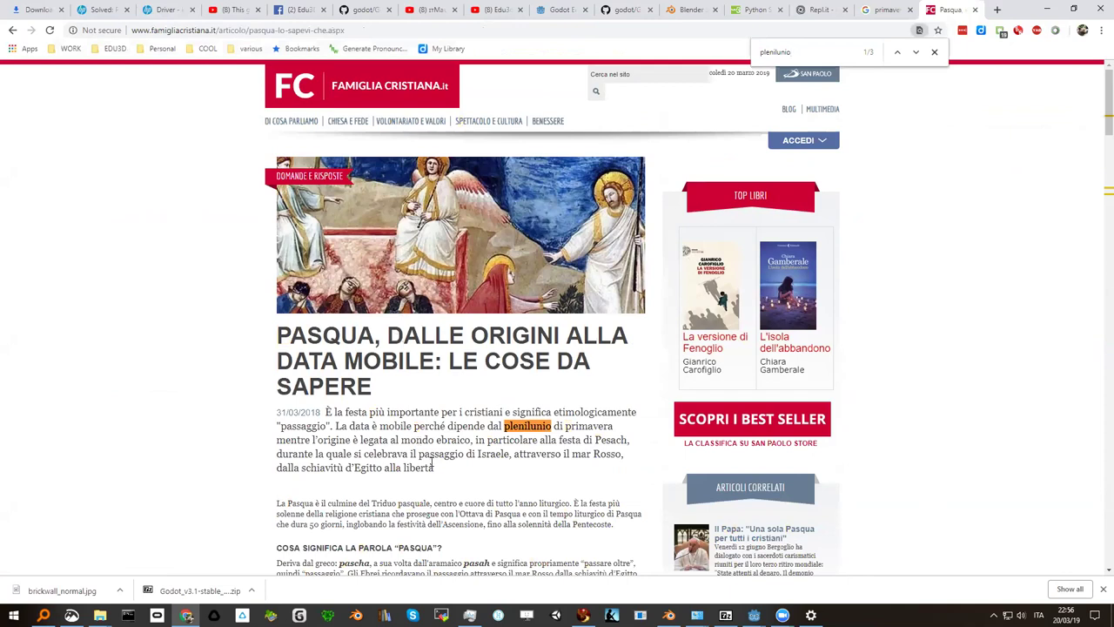
pyautogui.scroll(-2, 386, 518)
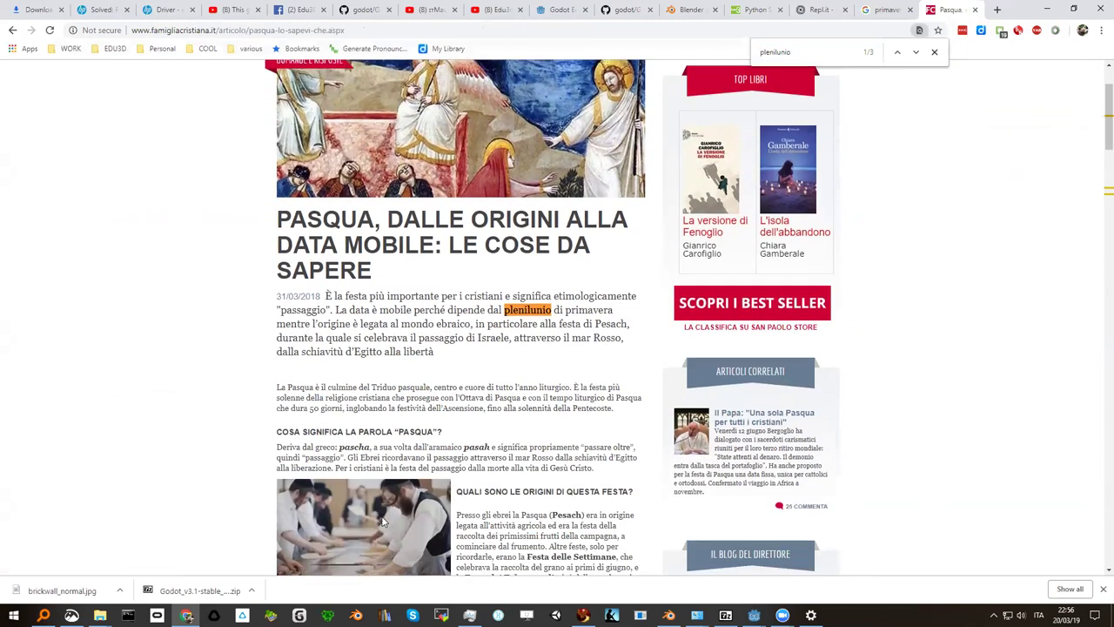
pyautogui.scroll(-1, 386, 517)
pyautogui.scroll(-2, 389, 514)
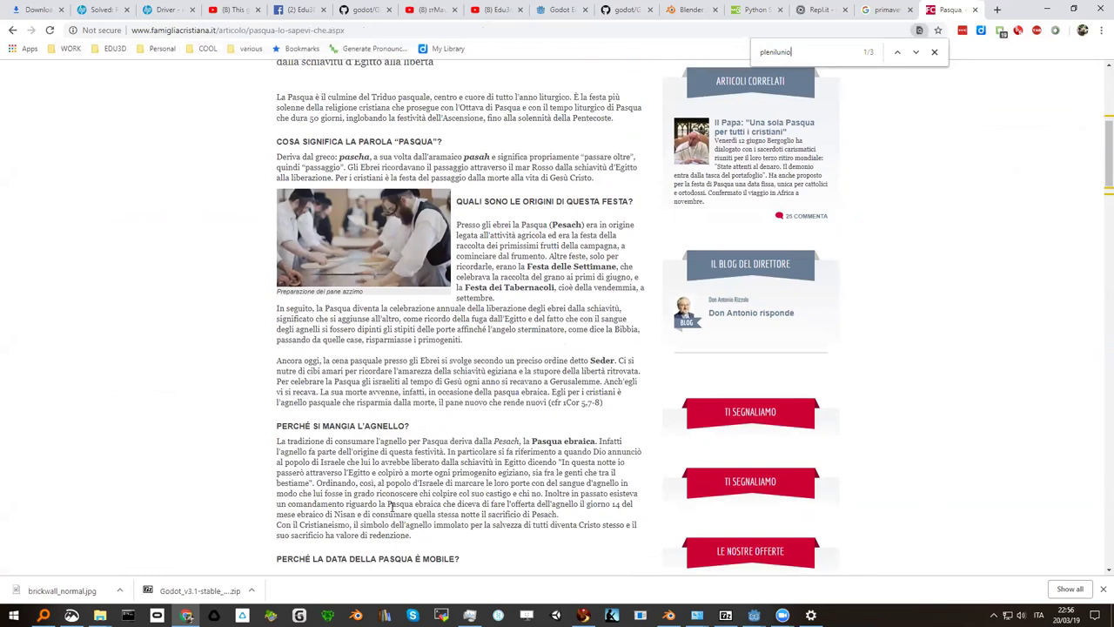
pyautogui.scroll(-2, 392, 509)
pyautogui.scroll(-1, 353, 439)
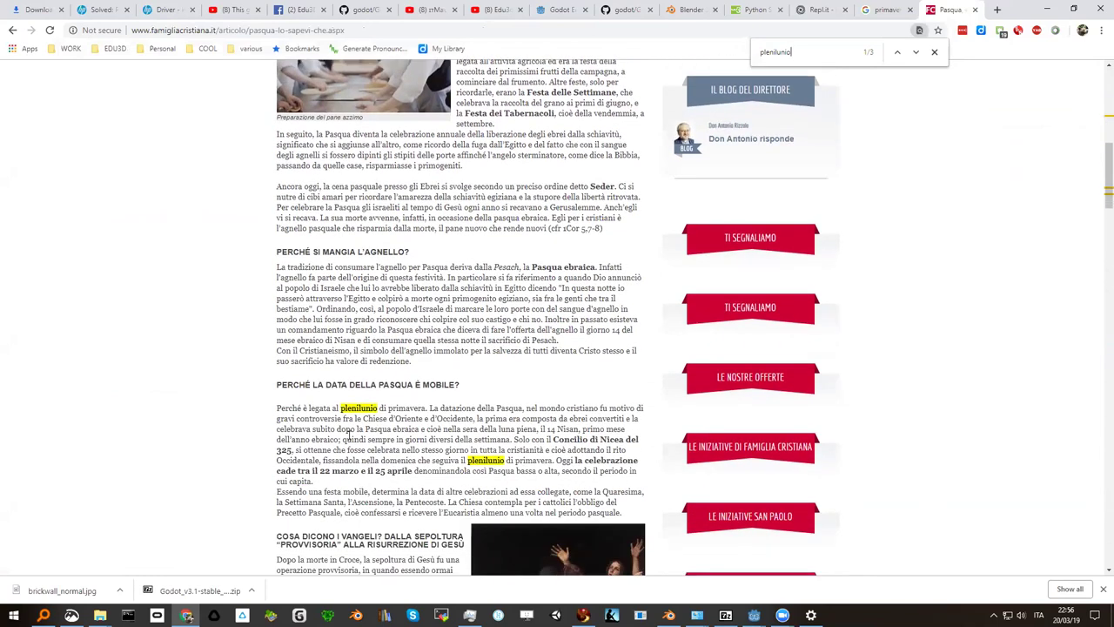